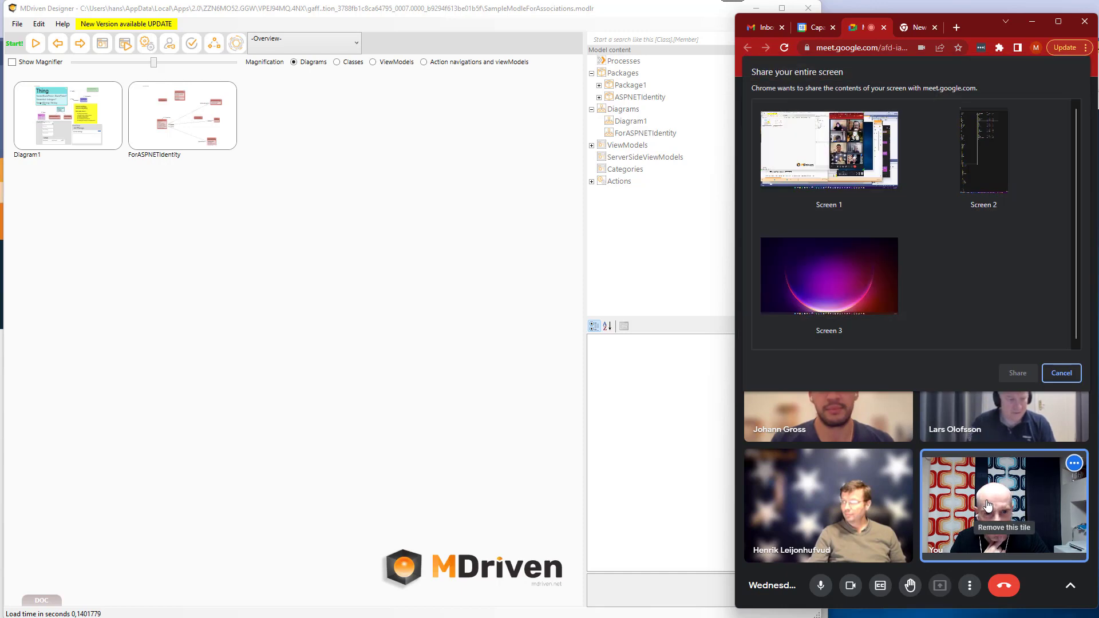
# Share the entire Screen 1 with the Google Meet participants.
pyautogui.click(892, 206)
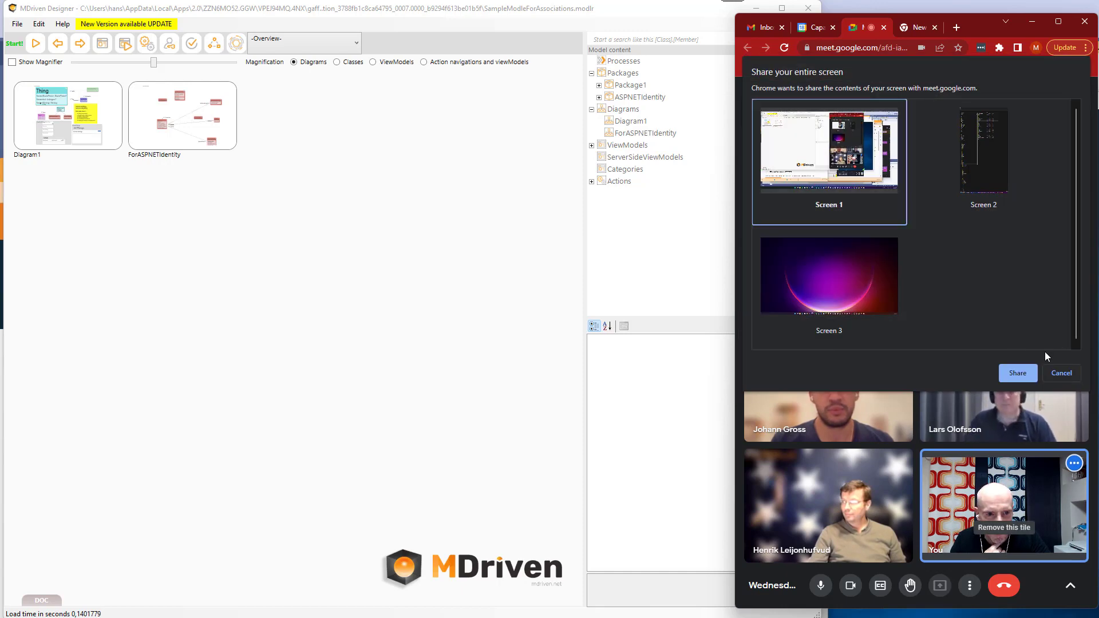
pyautogui.click(1018, 372)
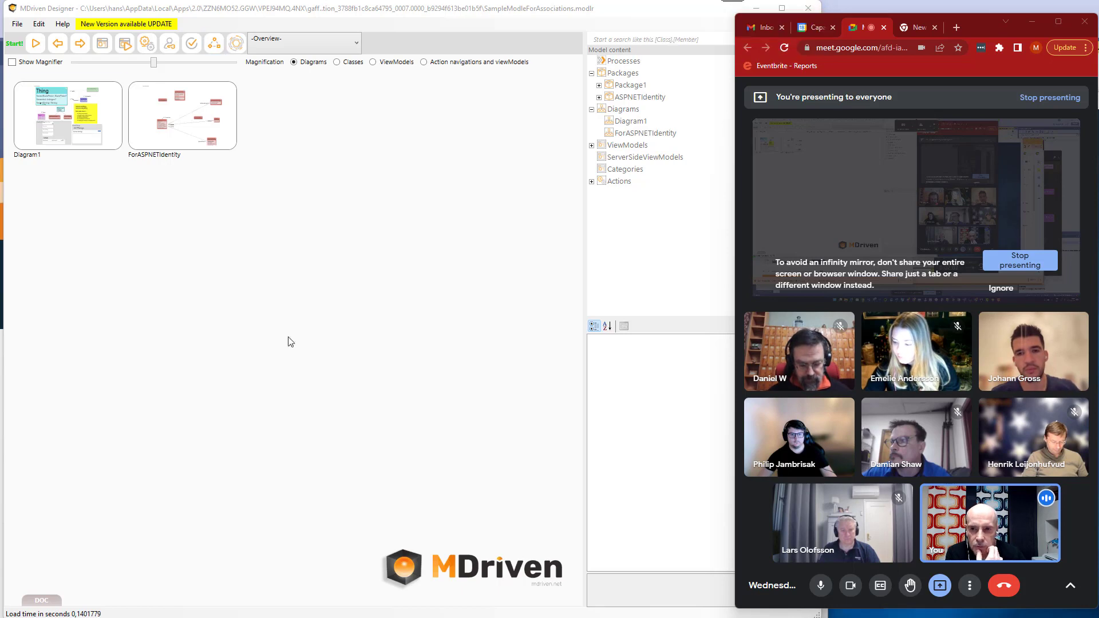
# Switch to MDriven Designer, open Diagram1 from the overview, and narrow the designer window so the meeting stays visible.
pyautogui.doubleClick(115, 99)
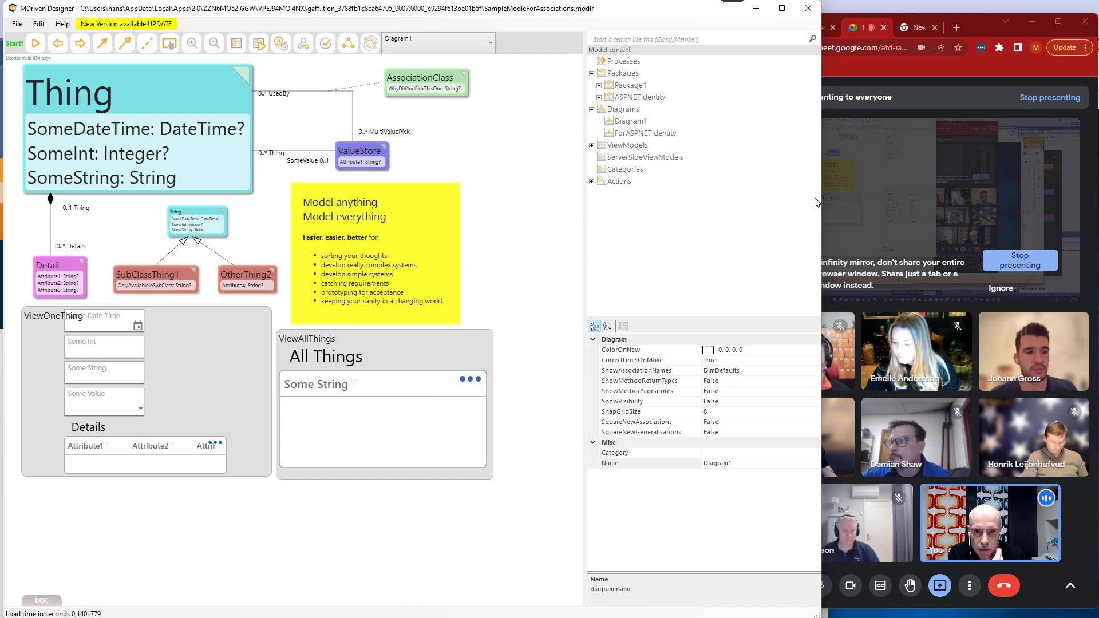
pyautogui.moveTo(819, 197); pyautogui.dragTo(767, 201)
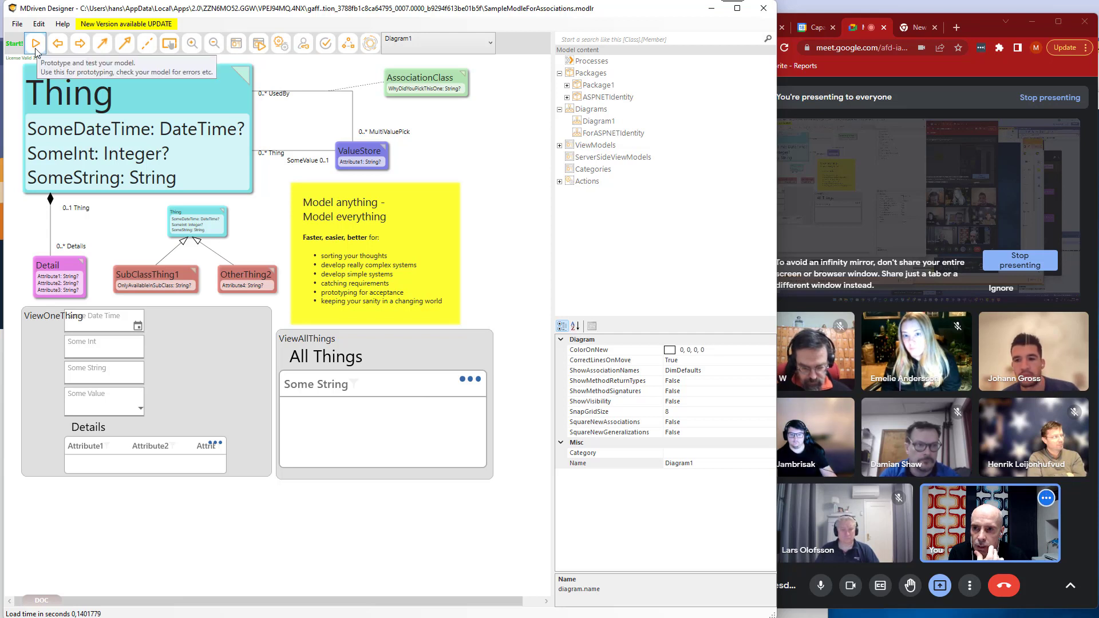
# Launch the Turnkey Live-editor, then shrink and reposition the ViewModel Editor window below the live-editor window.
pyautogui.click(259, 45)
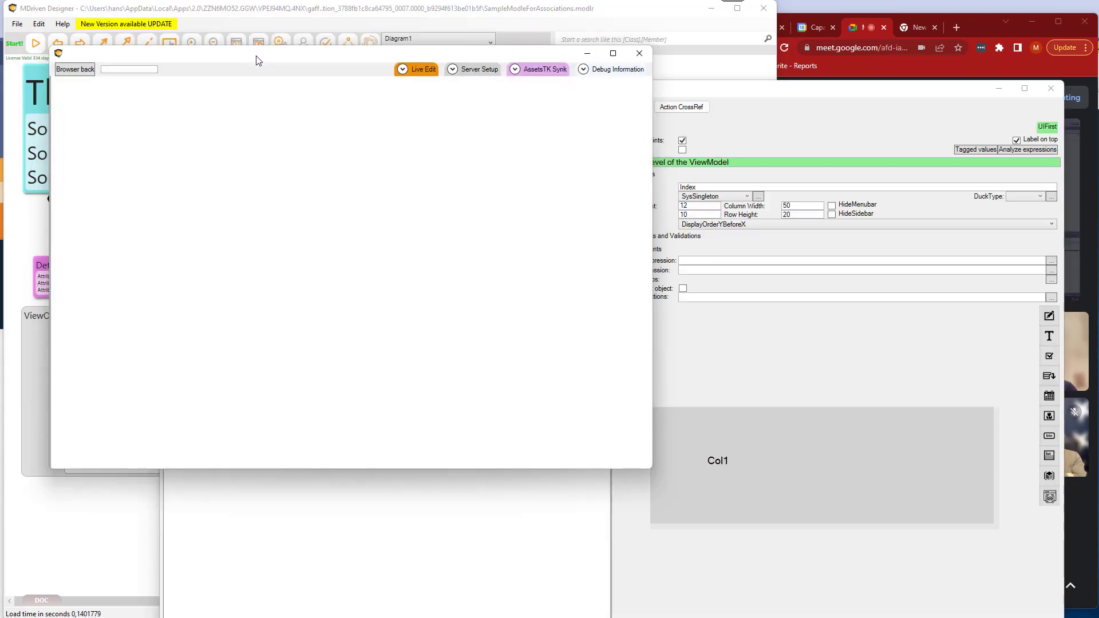
pyautogui.moveTo(257, 56); pyautogui.dragTo(257, 66)
pyautogui.moveTo(790, 93); pyautogui.dragTo(698, 94)
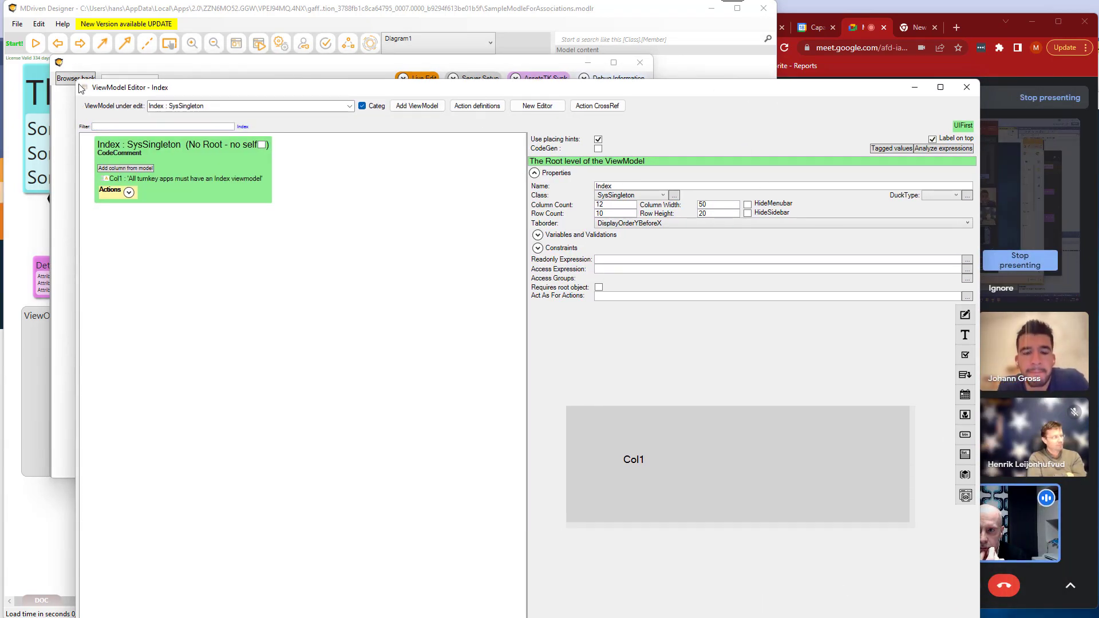
pyautogui.moveTo(77, 80); pyautogui.dragTo(391, 280)
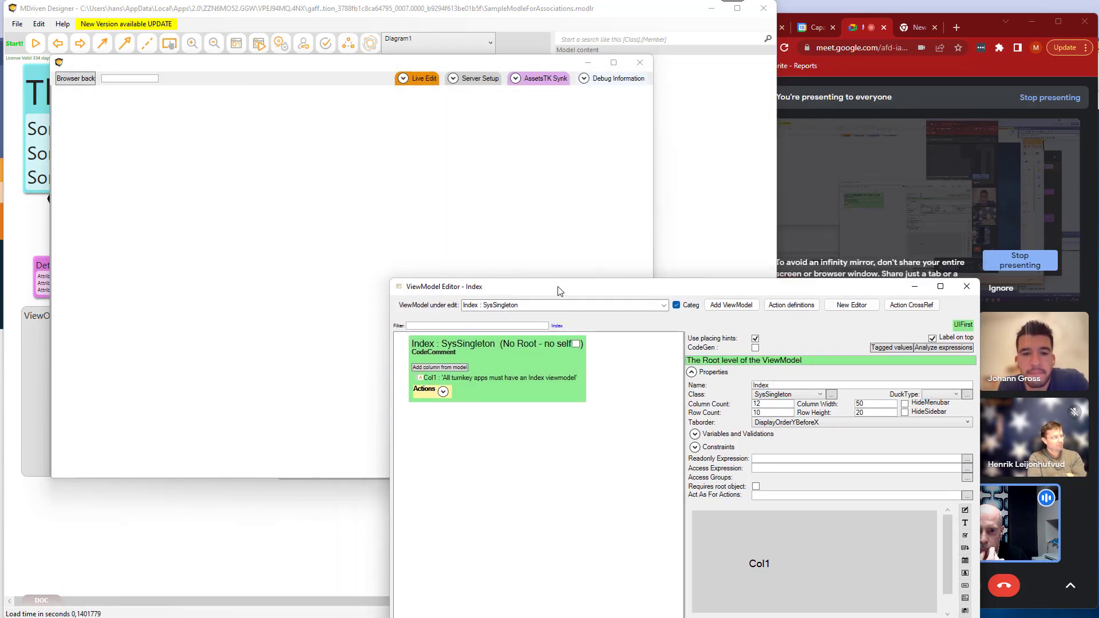
pyautogui.moveTo(559, 290); pyautogui.dragTo(382, 302)
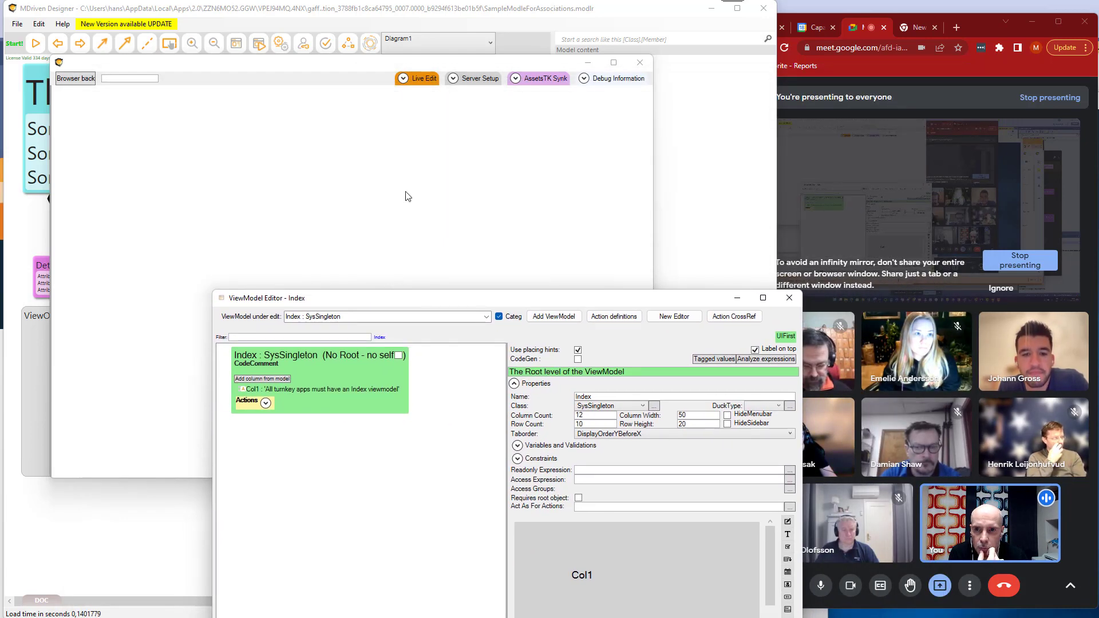
# Bring the live-editor window forward, highlight part of its error message, and expand the server setup.
pyautogui.click(390, 119)
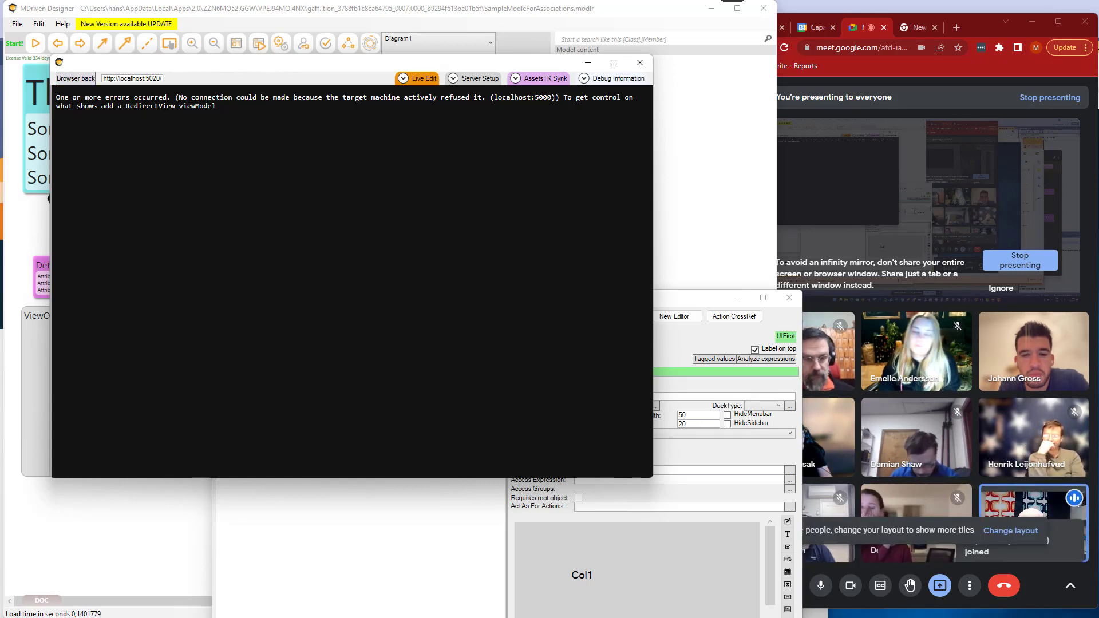
pyautogui.moveTo(167, 97); pyautogui.dragTo(351, 97)
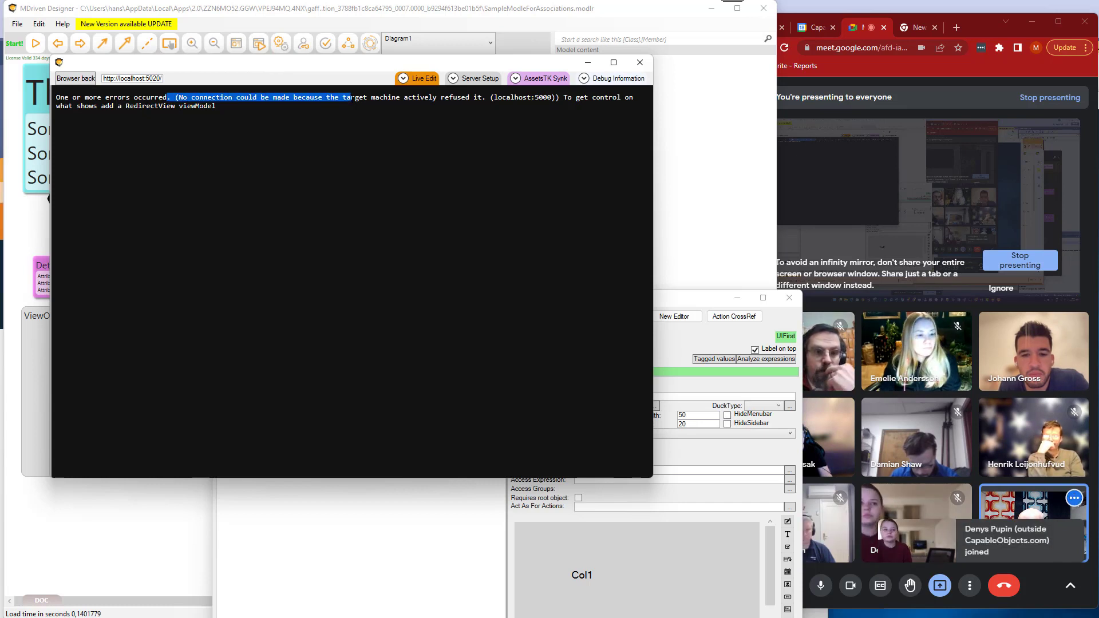
pyautogui.click(477, 80)
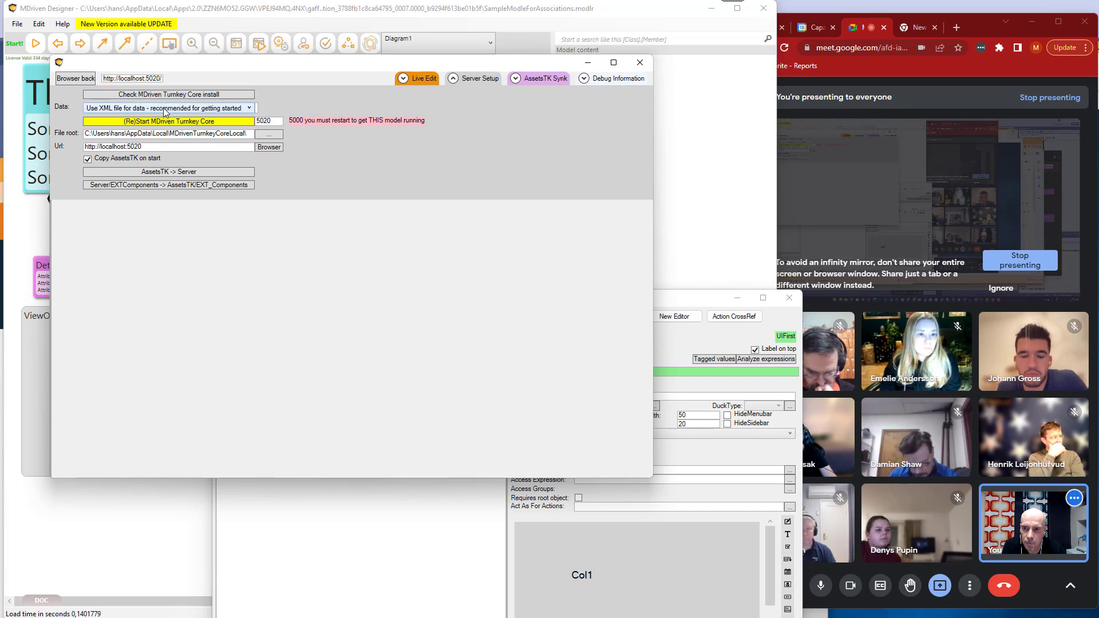
# Try the MDrivenServer data option, view its Active MDriven Server settings, and return to the XML file option.
pyautogui.click(161, 111)
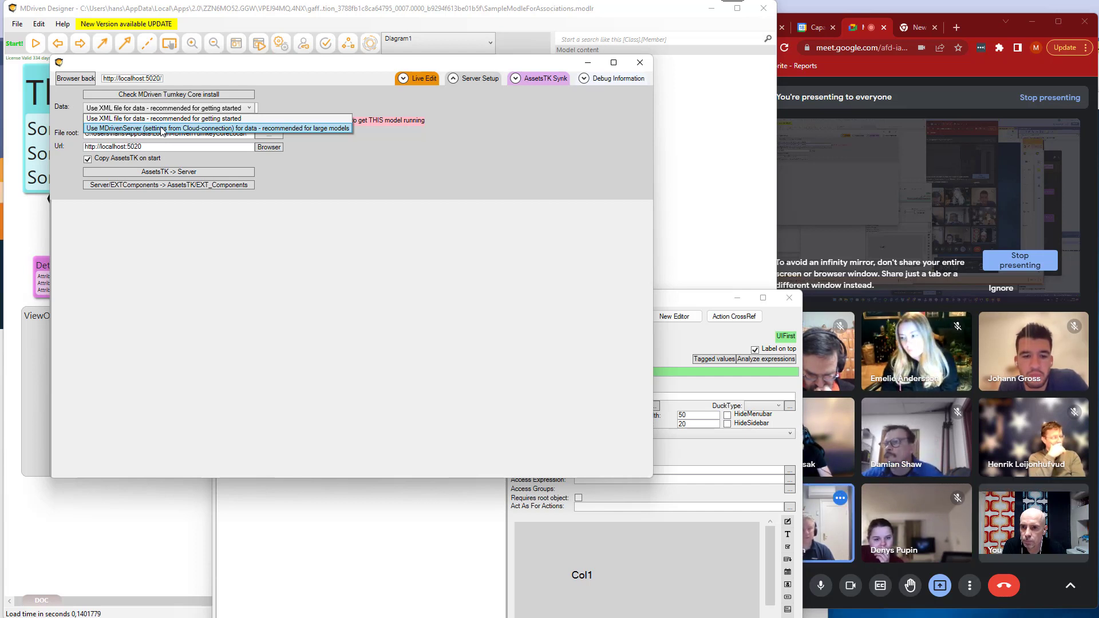
pyautogui.click(162, 129)
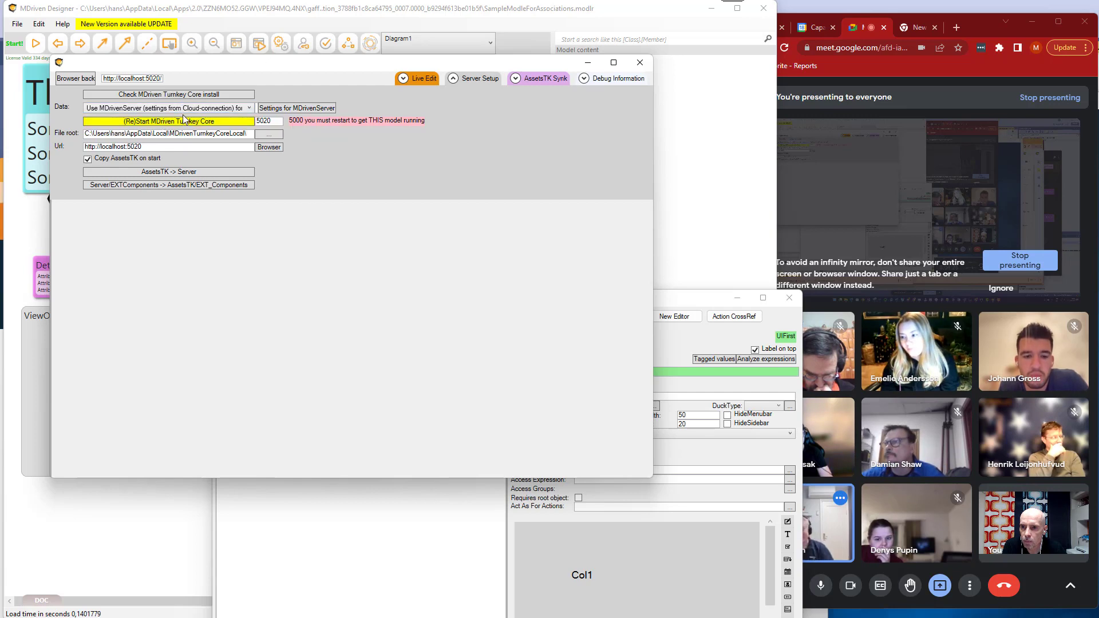
pyautogui.click(308, 113)
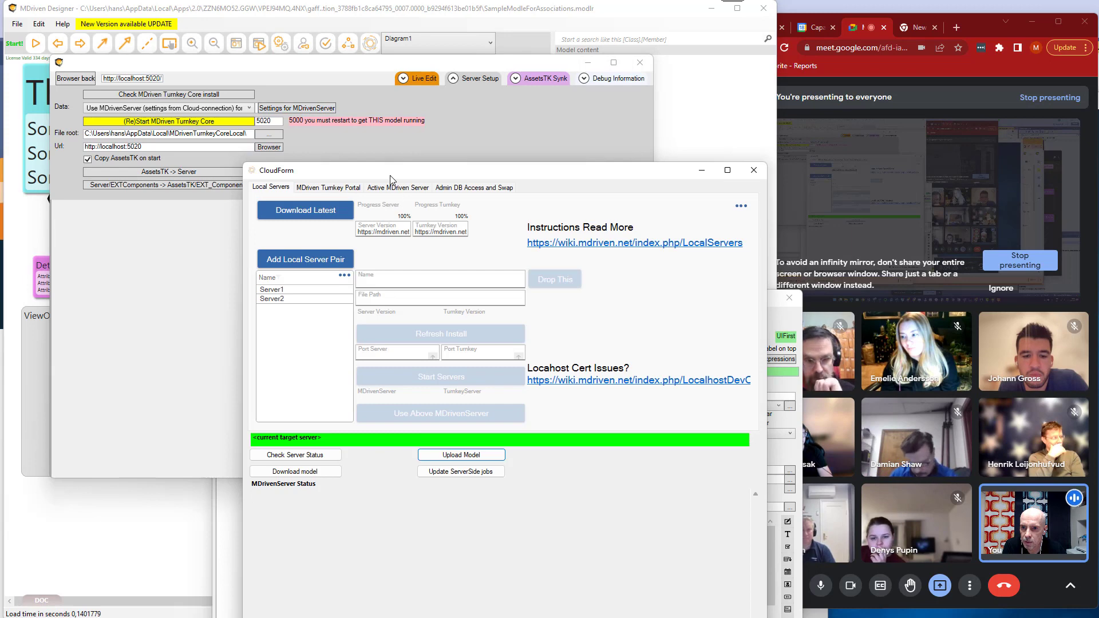
pyautogui.moveTo(392, 174); pyautogui.dragTo(271, 93)
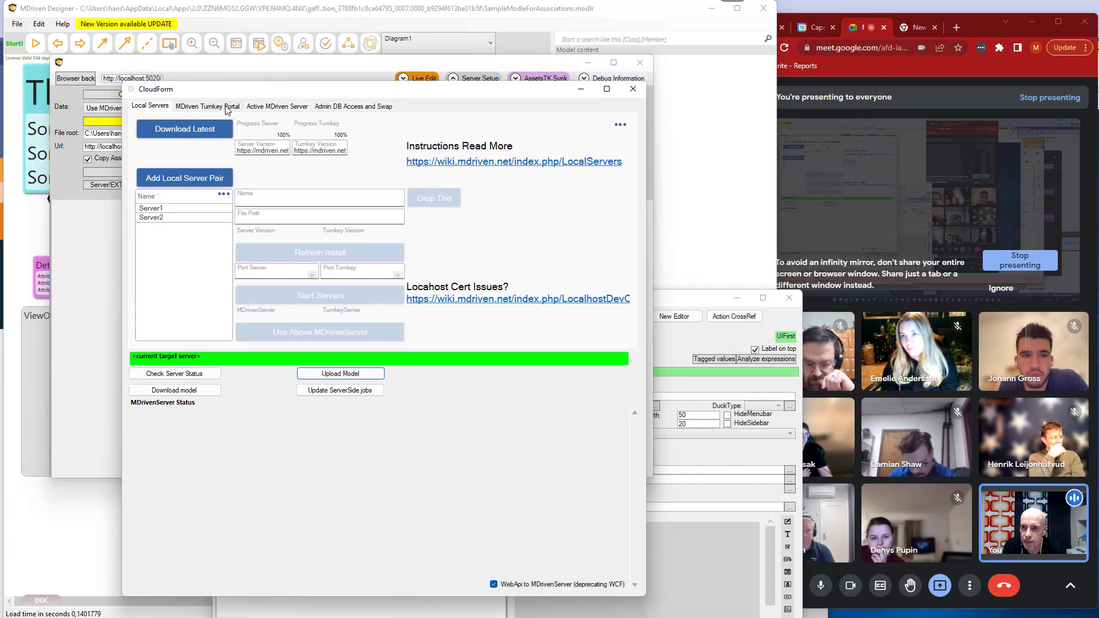
pyautogui.click(270, 107)
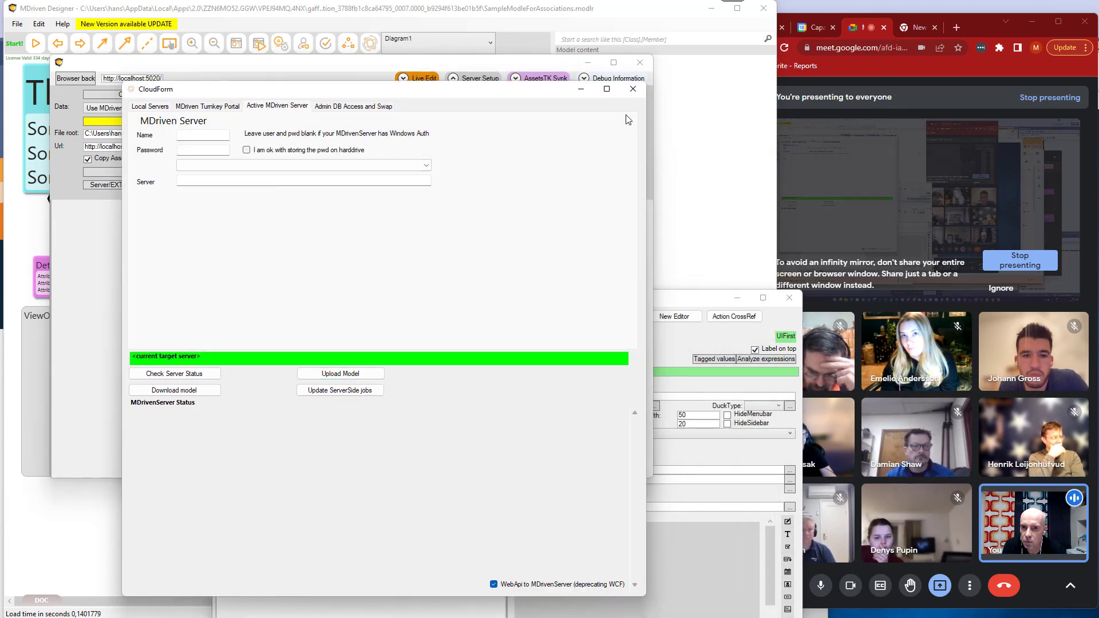
pyautogui.click(633, 90)
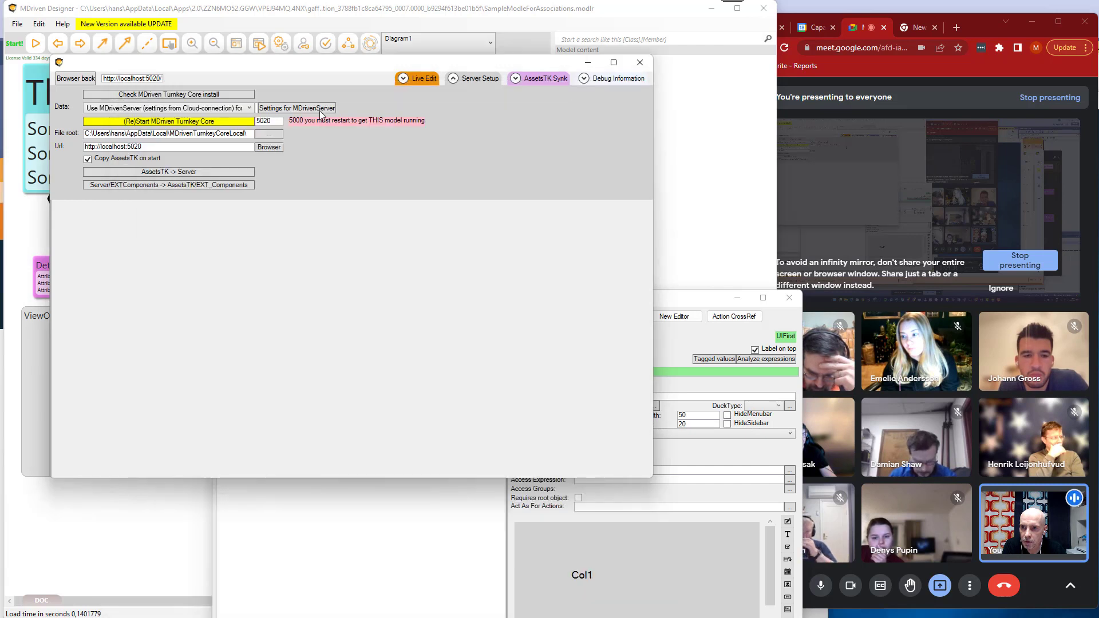
pyautogui.click(208, 108)
pyautogui.click(206, 115)
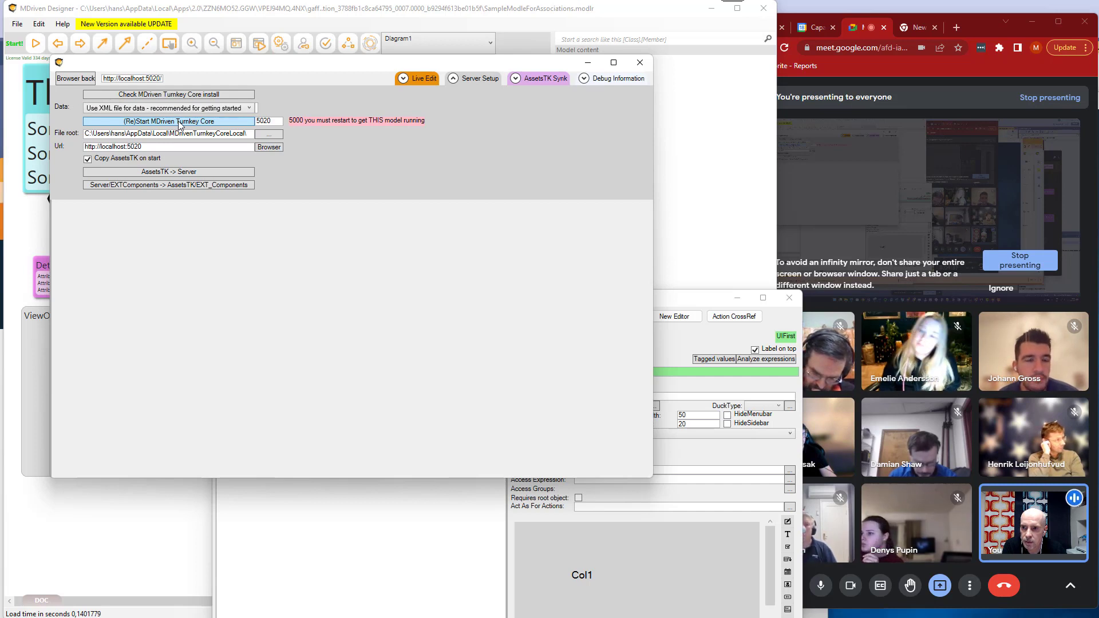
# Restart MDriven Turnkey Core for this model, return to the live editor, and collapse the server setup.
pyautogui.click(199, 122)
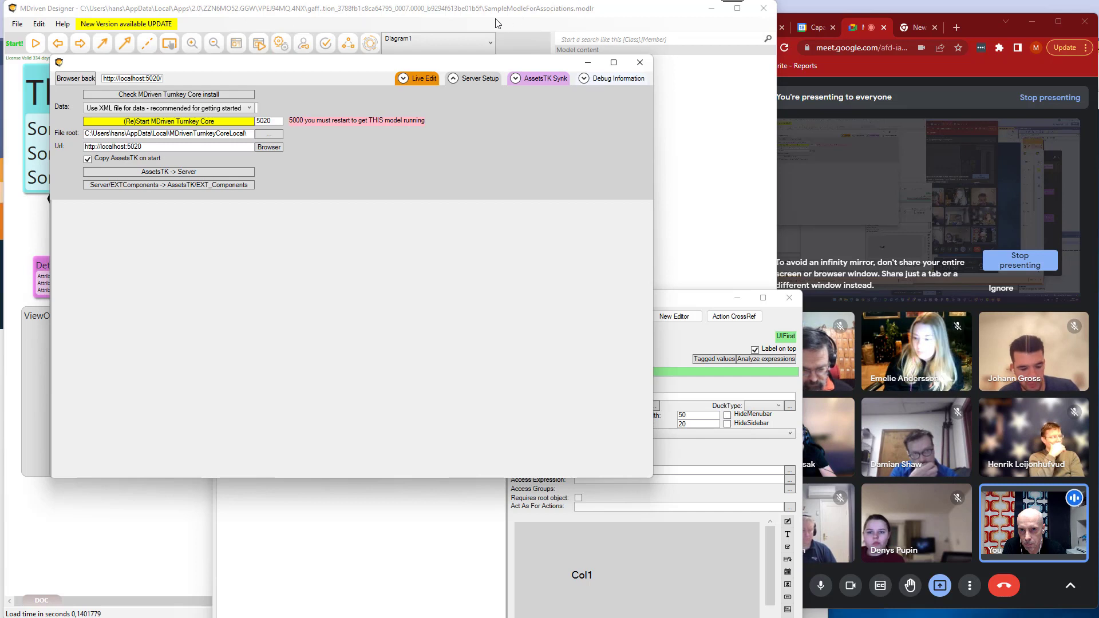
pyautogui.click(201, 122)
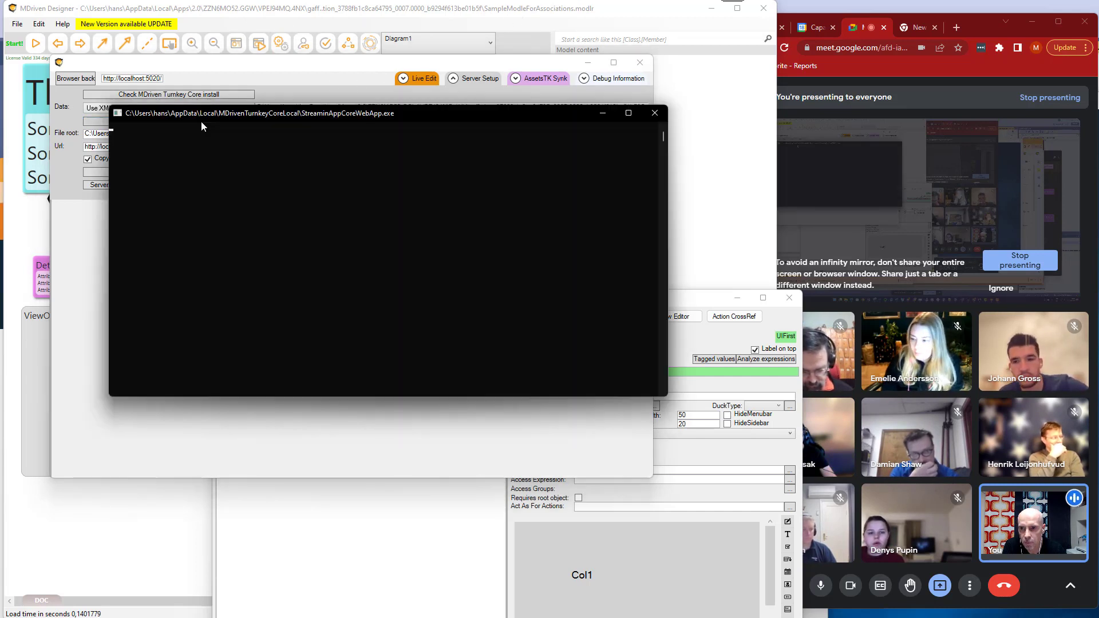
pyautogui.click(304, 70)
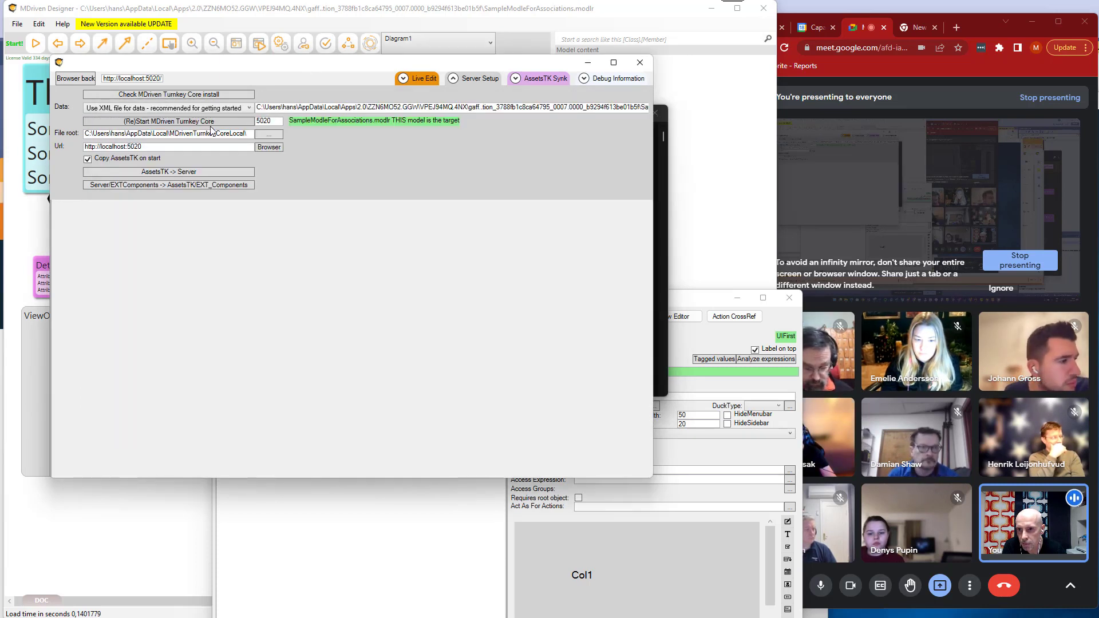
pyautogui.click(471, 79)
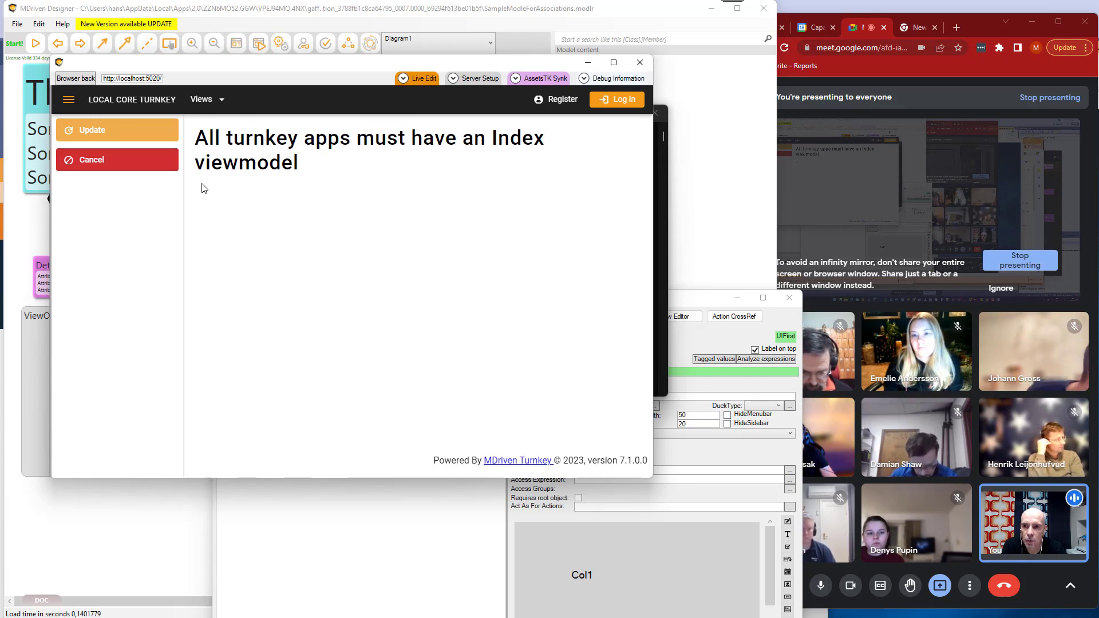
# Reposition the live-editor window and show the View All Things view in the running Turnkey app.
pyautogui.moveTo(241, 62); pyautogui.dragTo(246, 76)
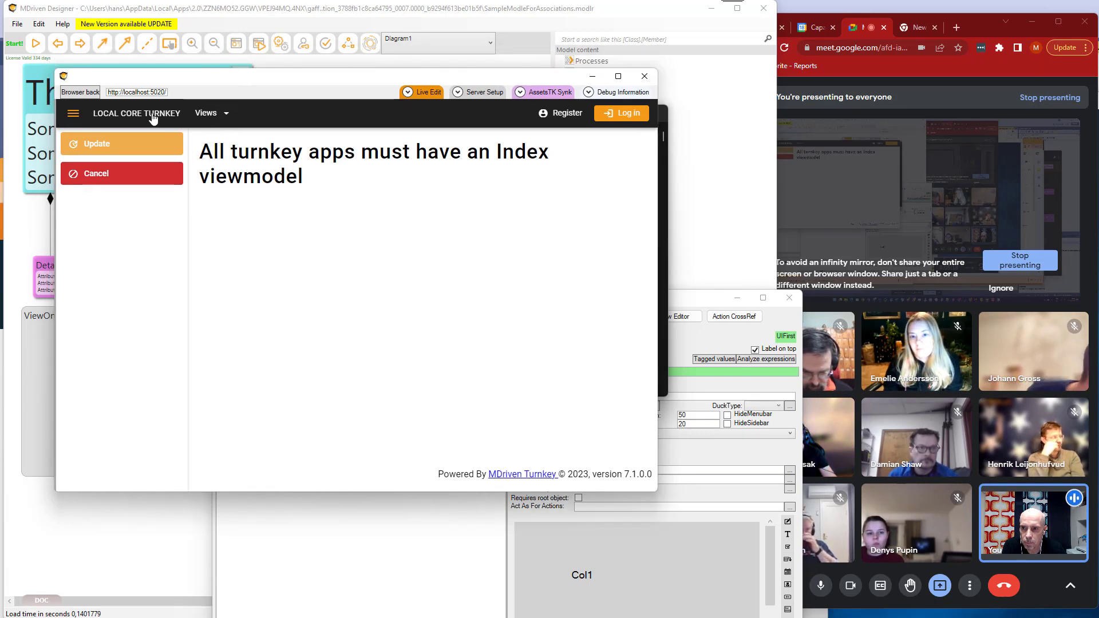
pyautogui.click(223, 118)
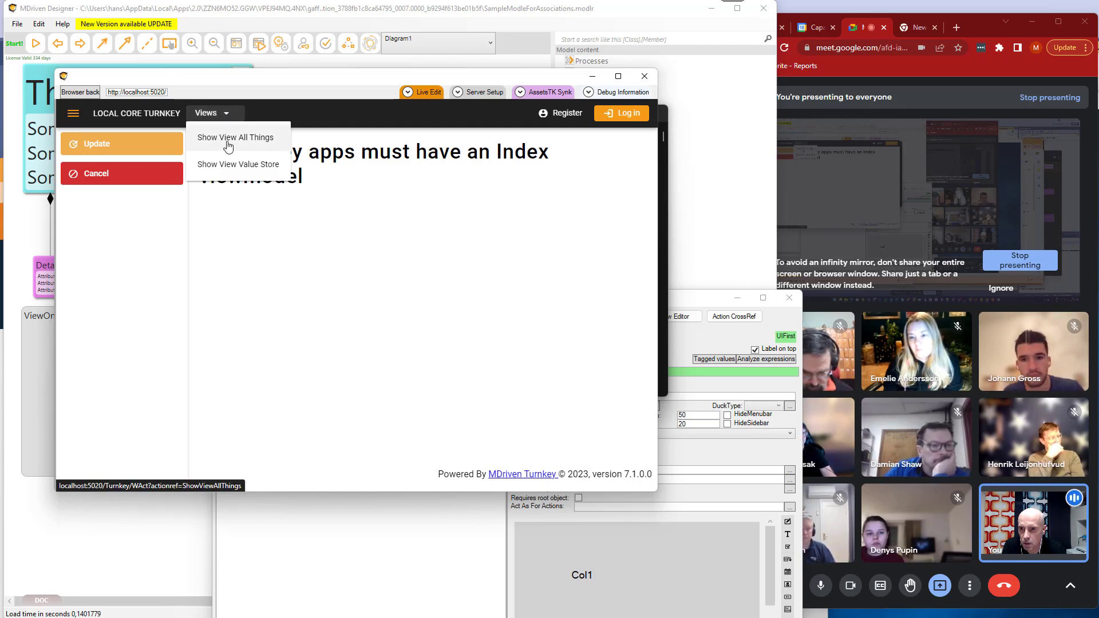
pyautogui.click(229, 140)
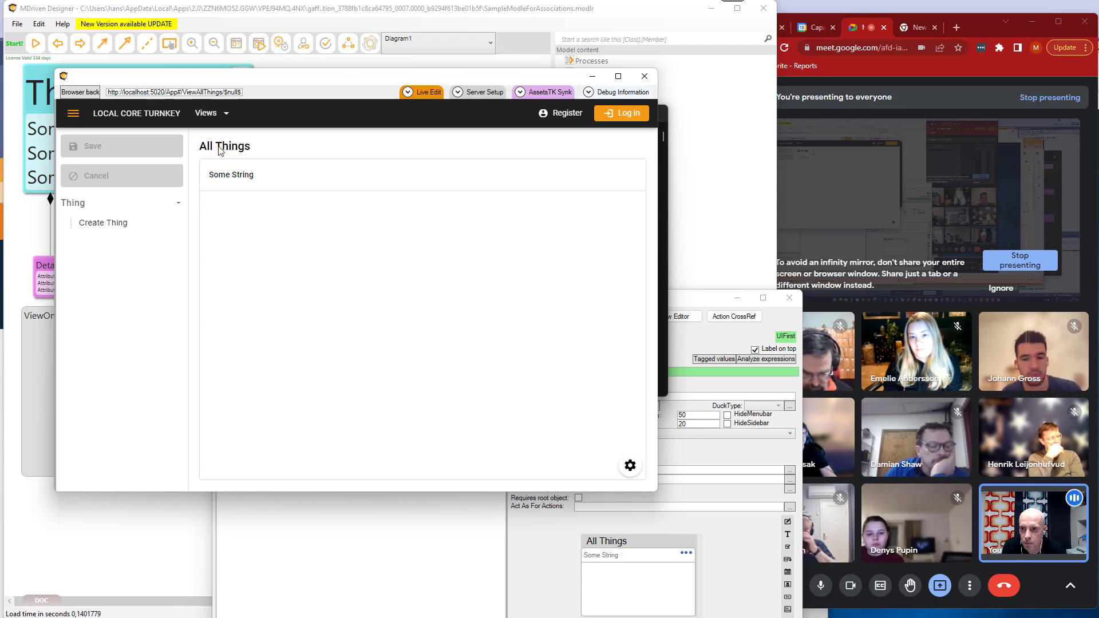
# Turn on live editing for the ViewAllThings viewmodel and widen the live-editor window.
pyautogui.click(422, 91)
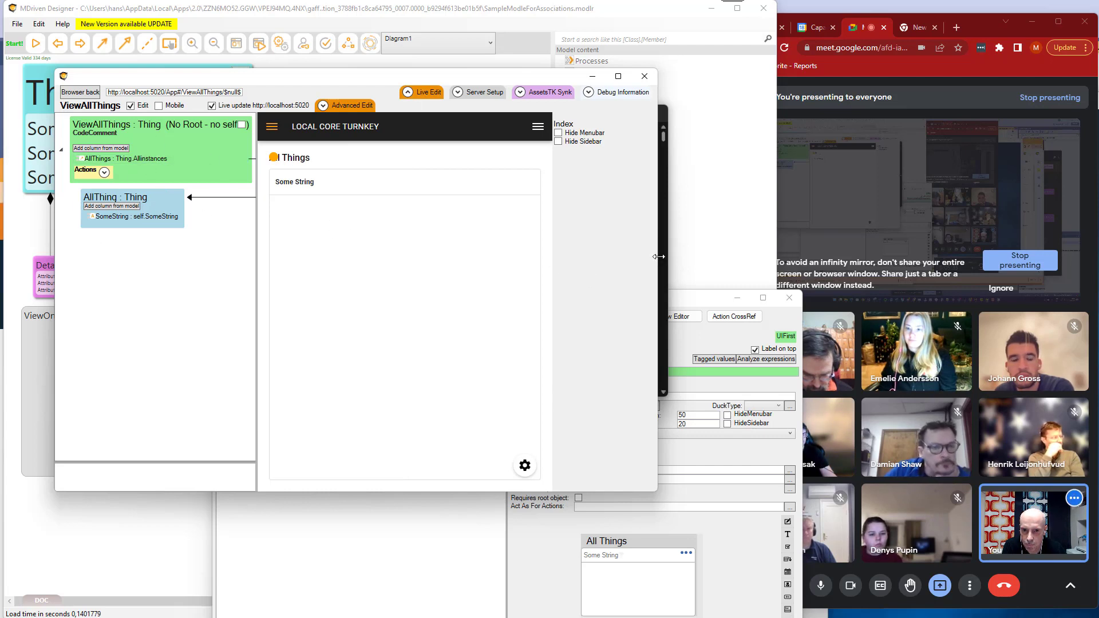
pyautogui.moveTo(663, 262); pyautogui.dragTo(778, 220)
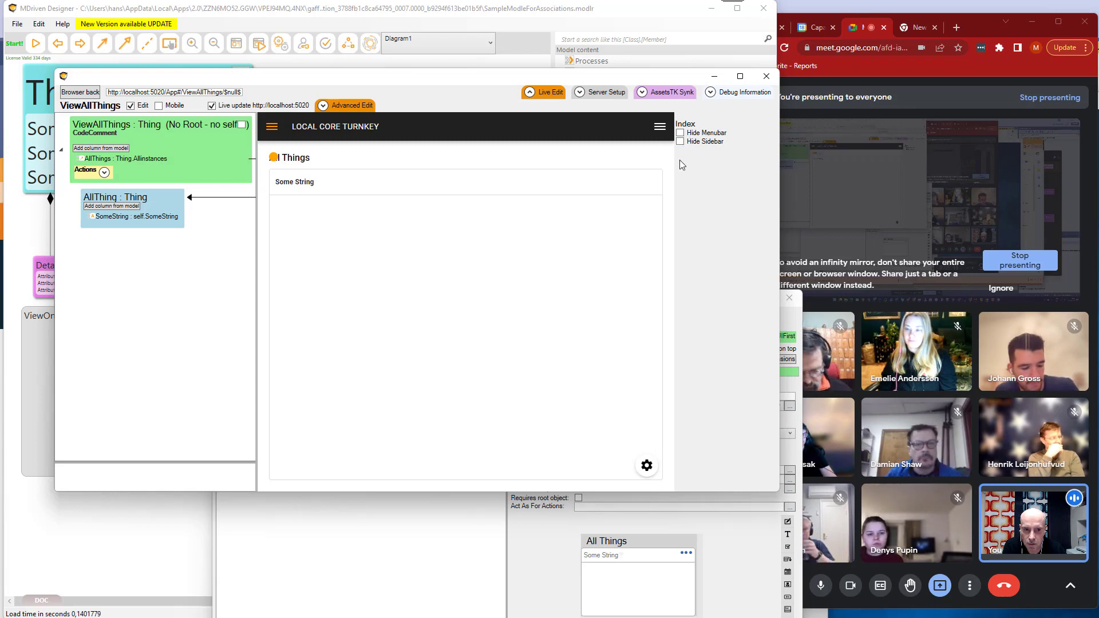
# Select the AllThings column of the ViewAllThings viewmodel and set its X position to 10.
pyautogui.click(147, 159)
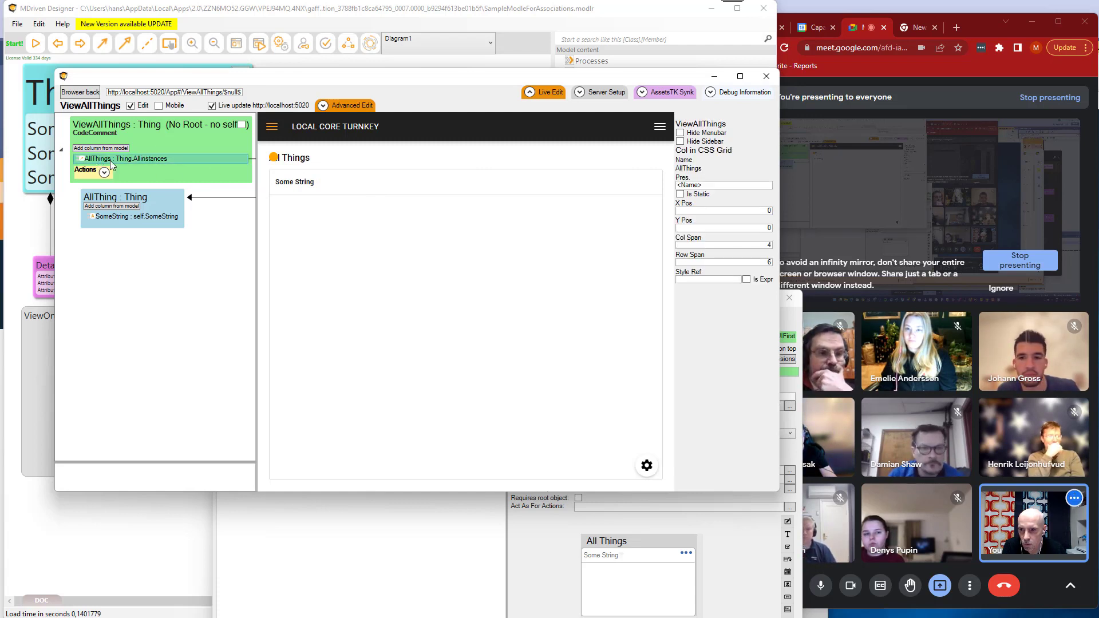
pyautogui.click(761, 211)
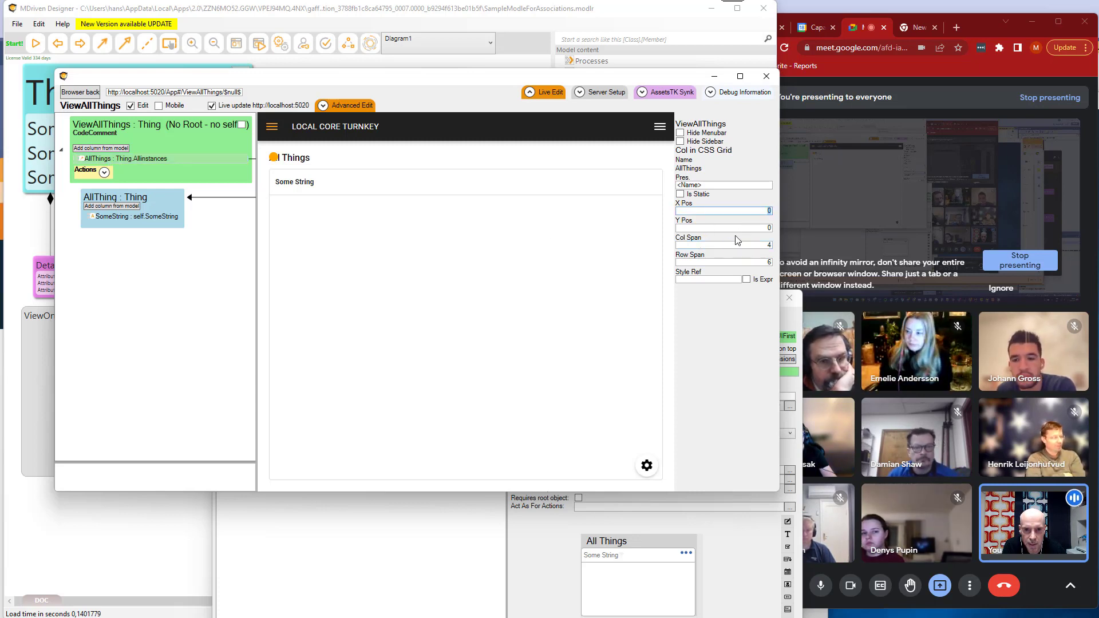
pyautogui.click(769, 228)
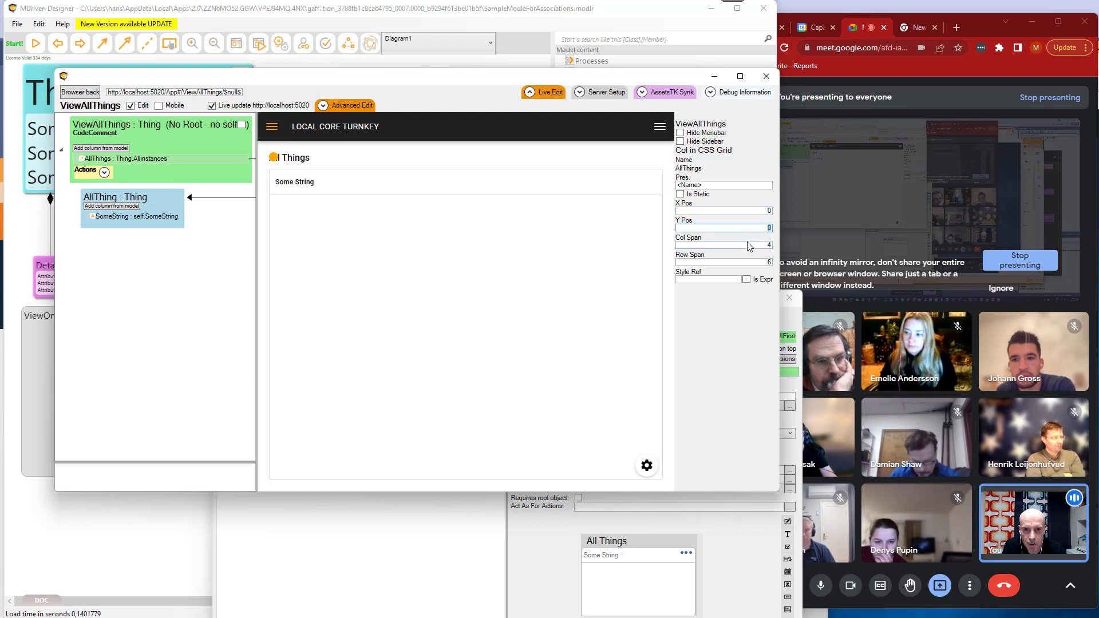
pyautogui.click(769, 211)
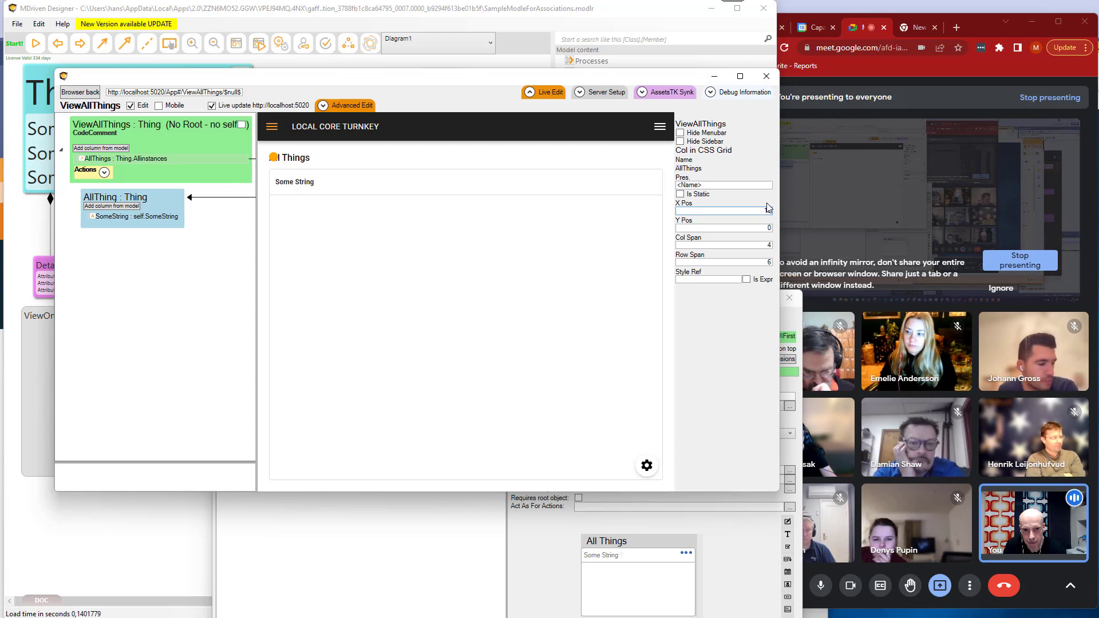
pyautogui.write('10')
pyautogui.press('Tab')
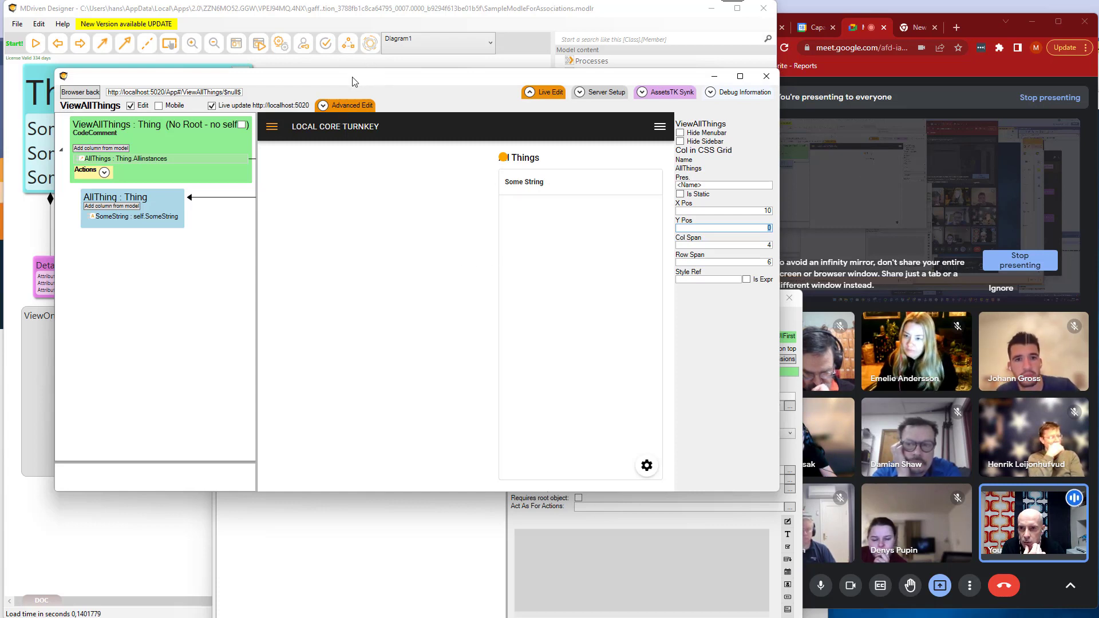
# Move the All Things grid back to X position 0 directly in the live preview.
pyautogui.moveTo(352, 82); pyautogui.dragTo(353, 74)
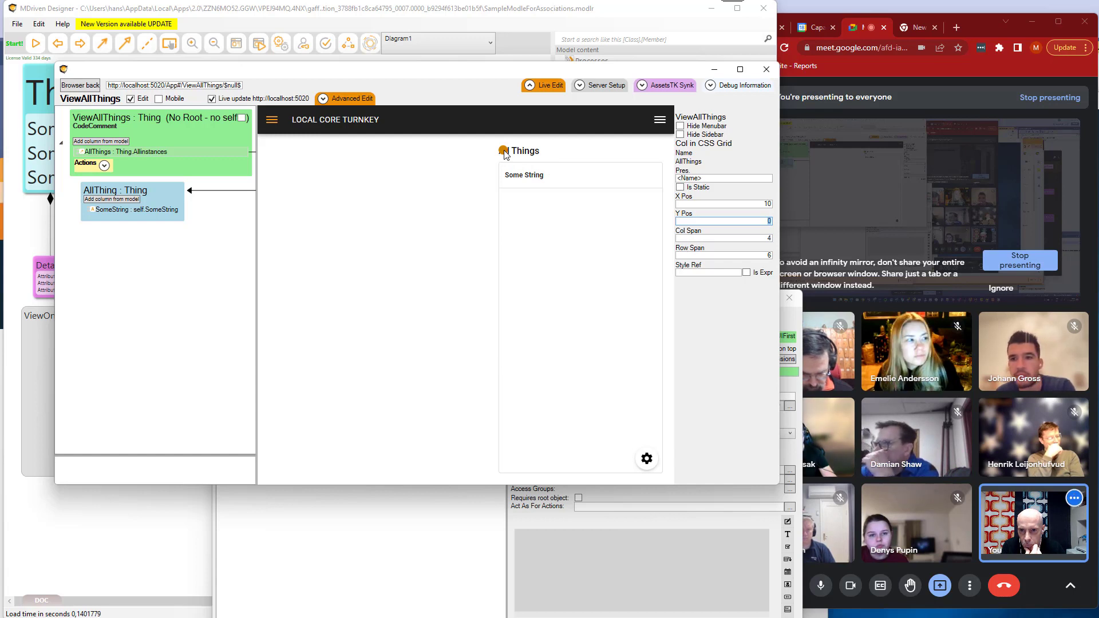
pyautogui.moveTo(504, 153); pyautogui.dragTo(269, 145)
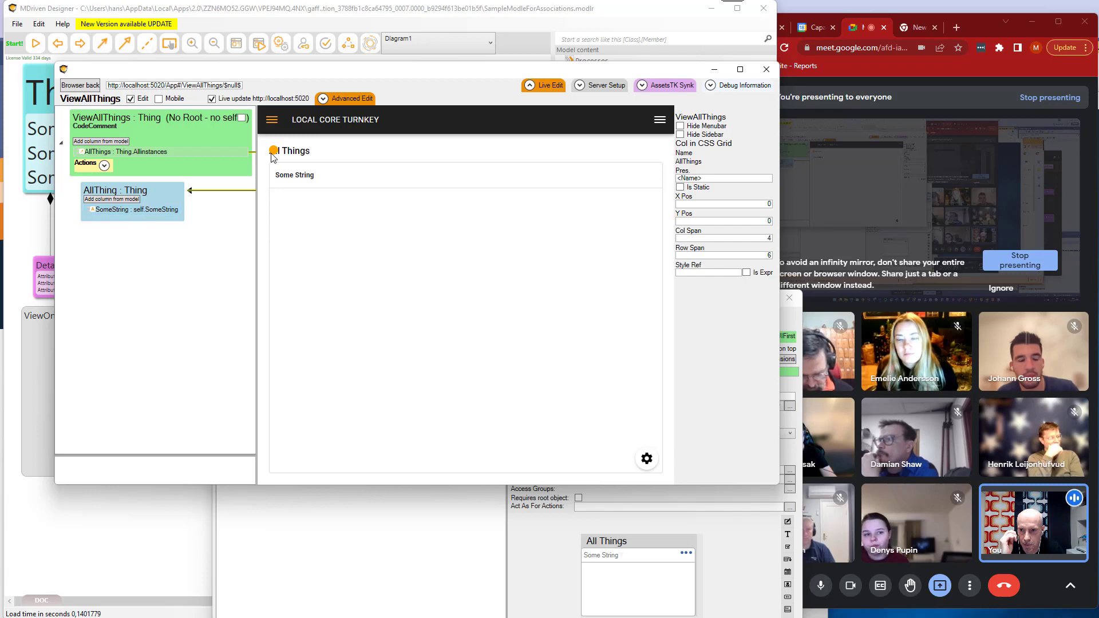
# Create a new Thing from the side menu of the live All Things view.
pyautogui.click(272, 119)
pyautogui.click(295, 229)
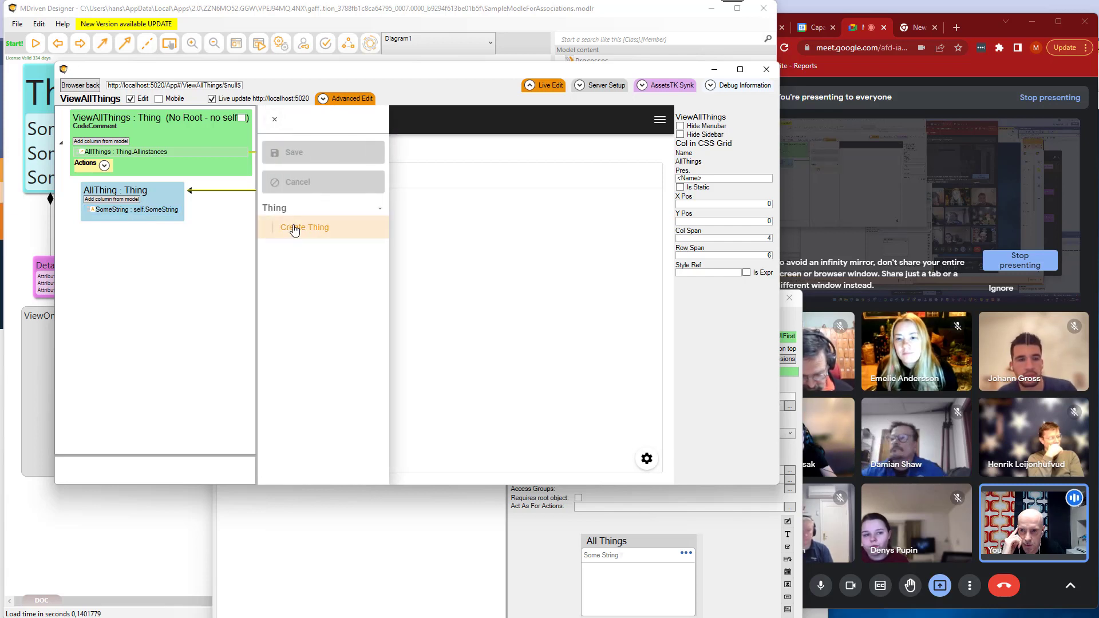
# Widen the live-editor window and open the new Thing in the View One Thing view.
pyautogui.click(314, 207)
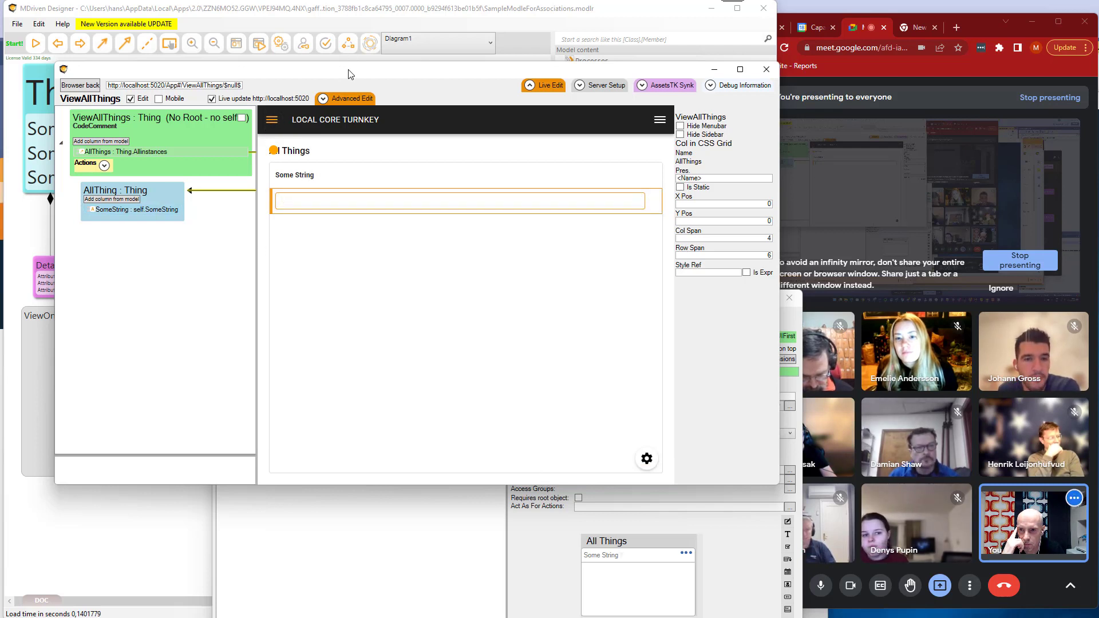
pyautogui.moveTo(350, 73); pyautogui.dragTo(306, 70)
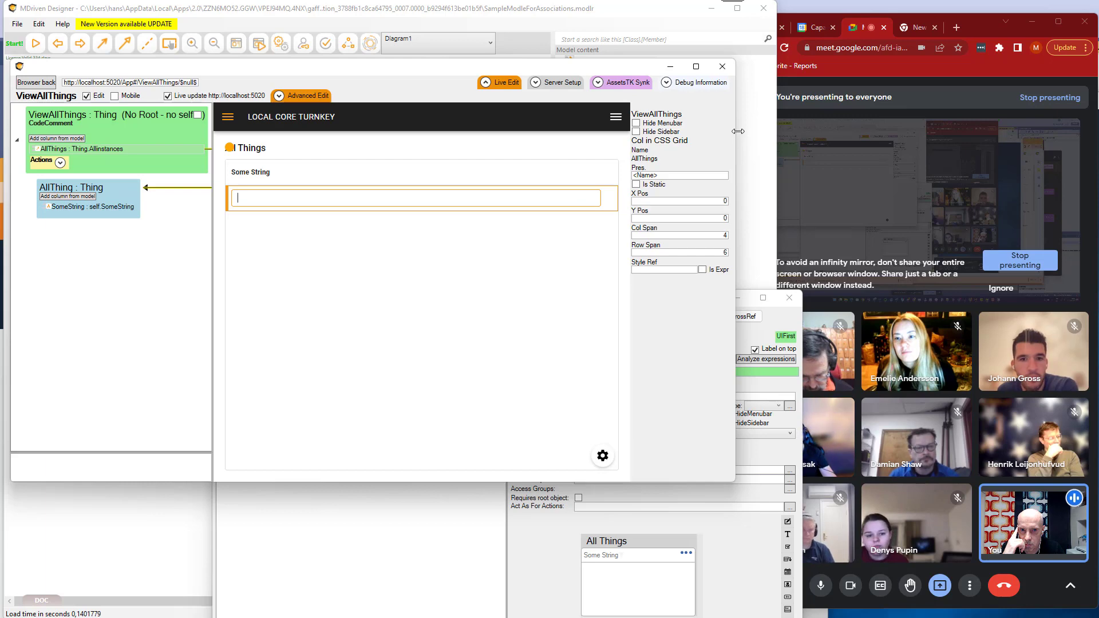
pyautogui.moveTo(736, 137); pyautogui.dragTo(865, 138)
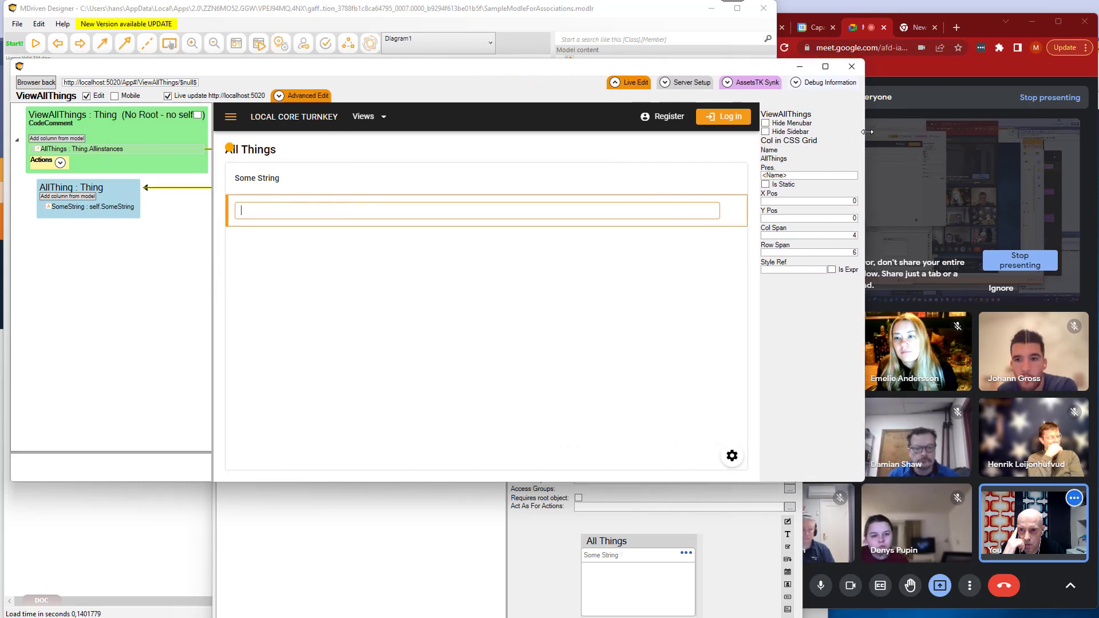
pyautogui.click(231, 117)
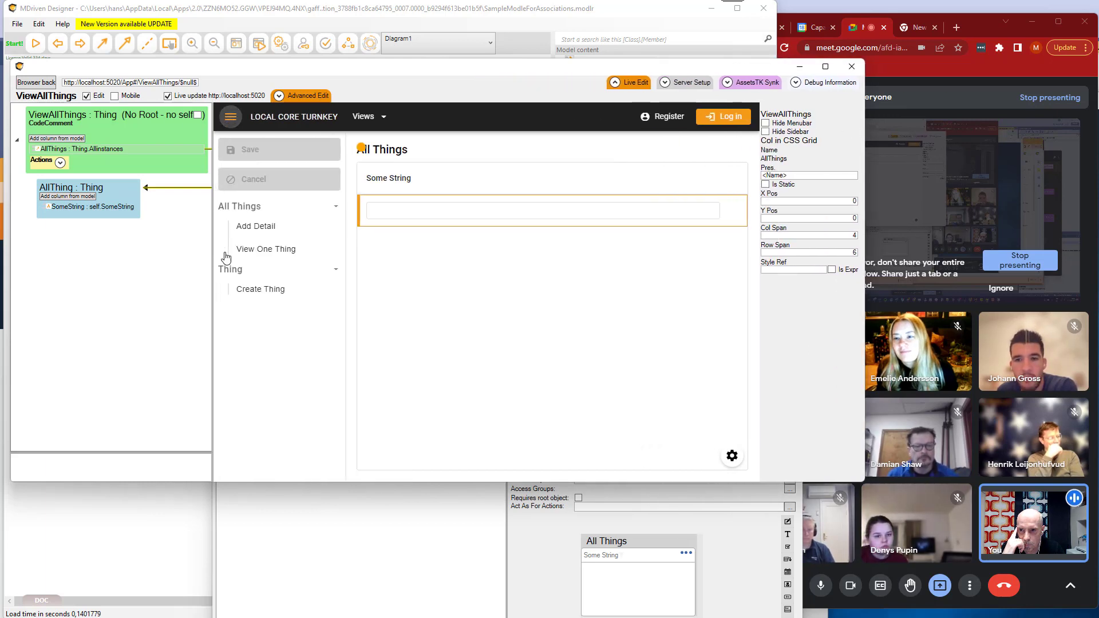
pyautogui.click(265, 248)
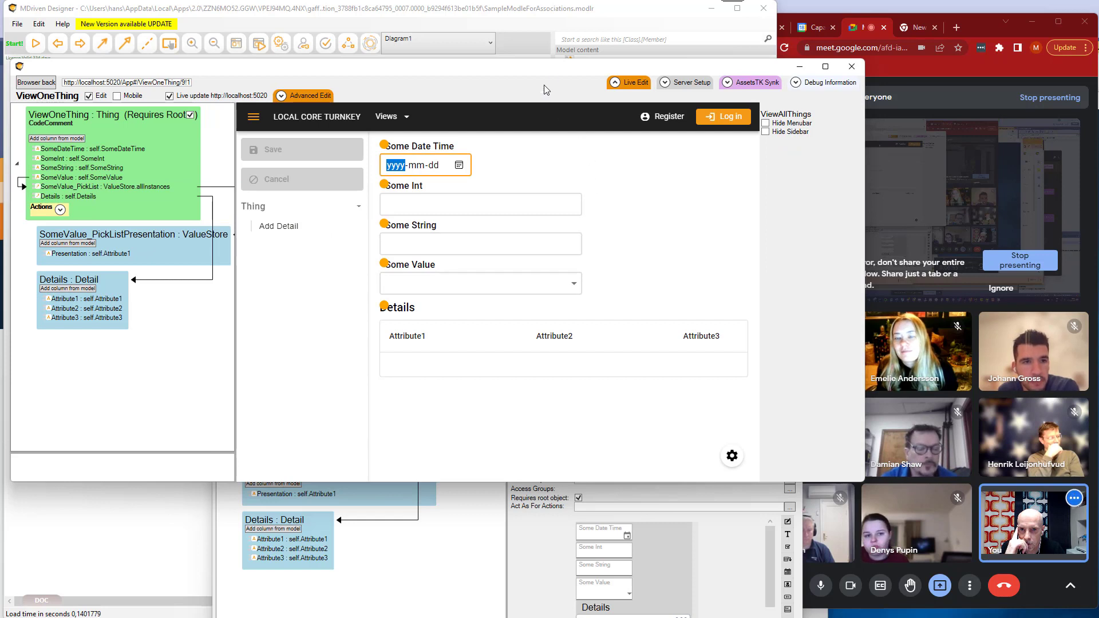
# Reposition and narrow the live-editor window showing the ViewOneThing form.
pyautogui.moveTo(556, 66); pyautogui.dragTo(527, 71)
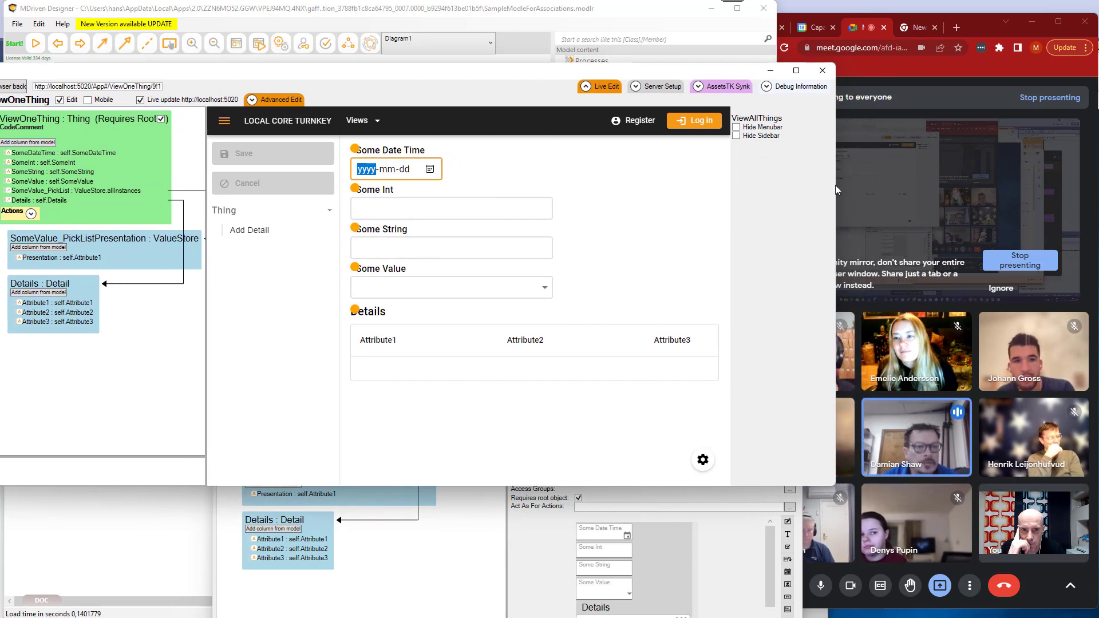
pyautogui.moveTo(835, 184); pyautogui.dragTo(797, 187)
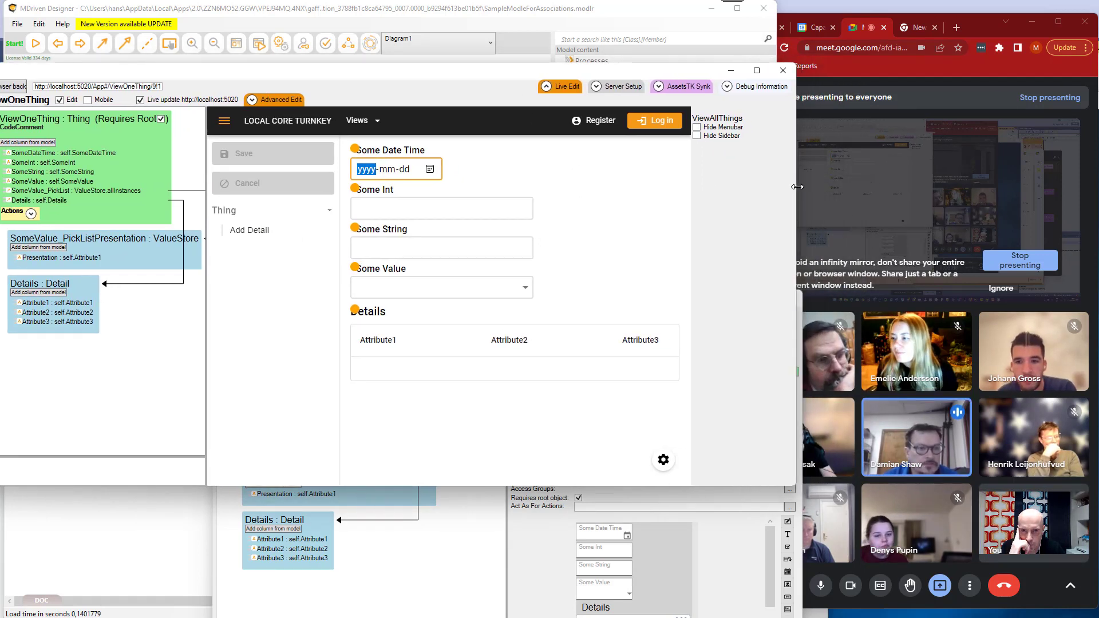
pyautogui.moveTo(364, 76); pyautogui.dragTo(409, 54)
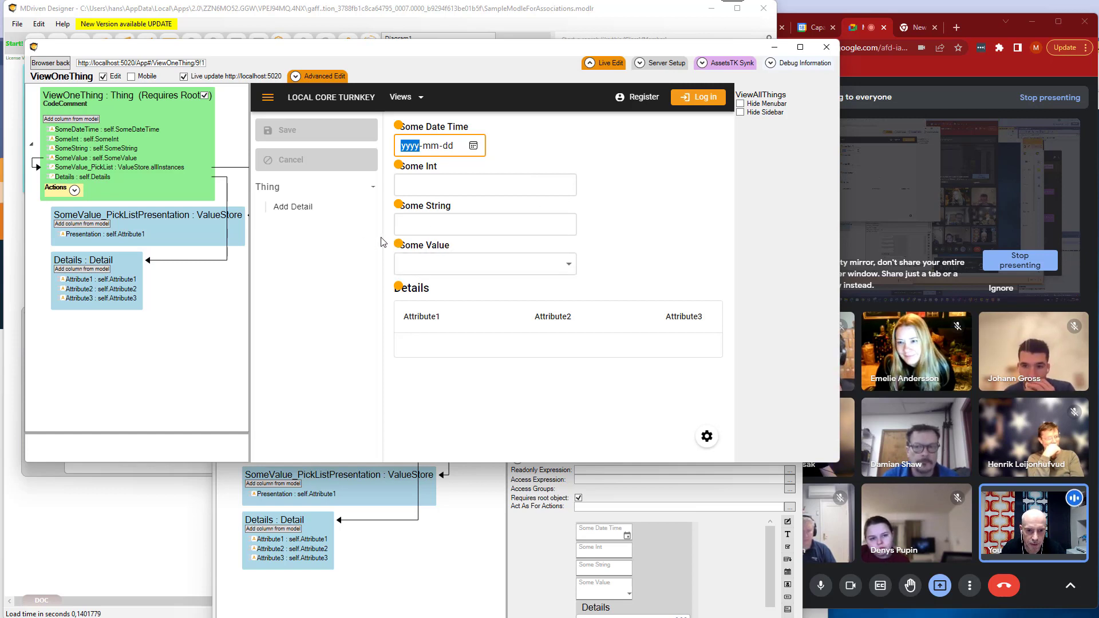
pyautogui.click(449, 184)
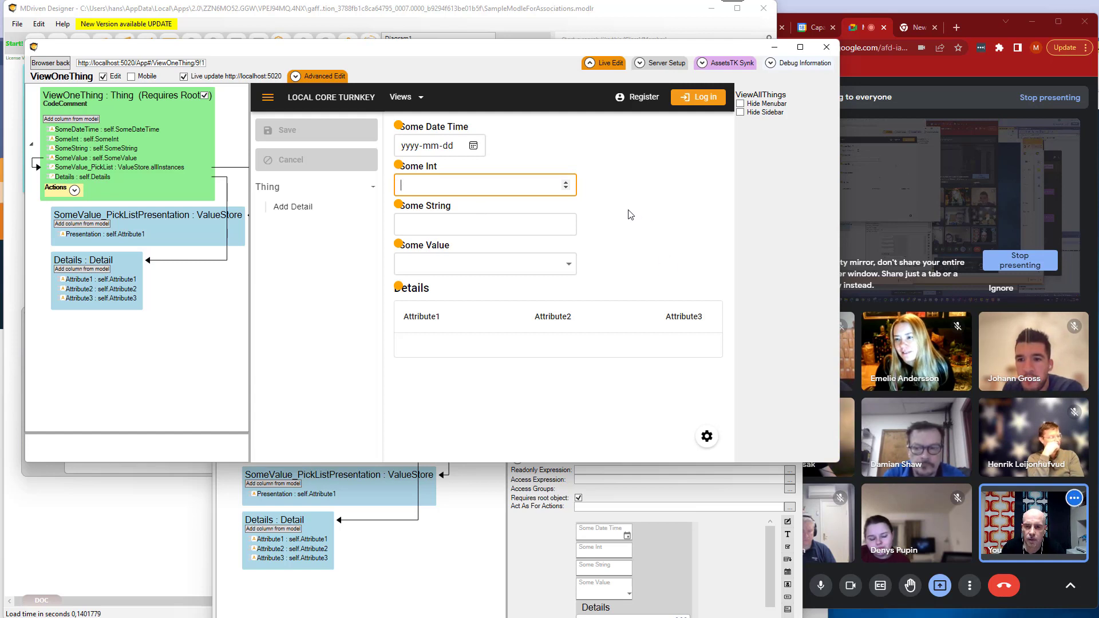
pyautogui.moveTo(515, 50); pyautogui.dragTo(512, 38)
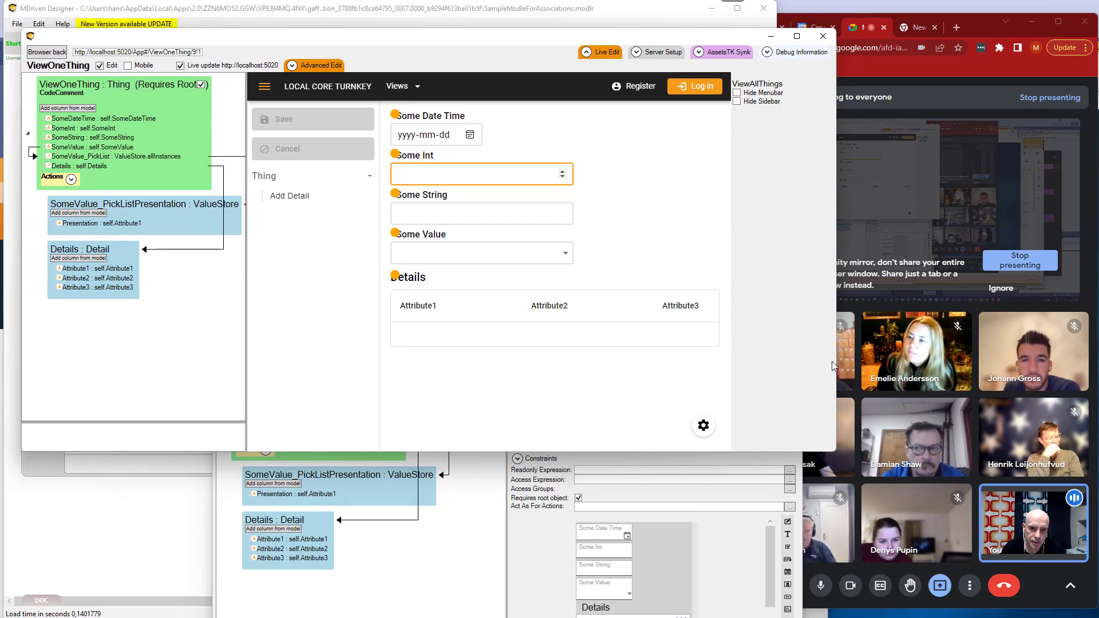
pyautogui.moveTo(837, 355); pyautogui.dragTo(801, 342)
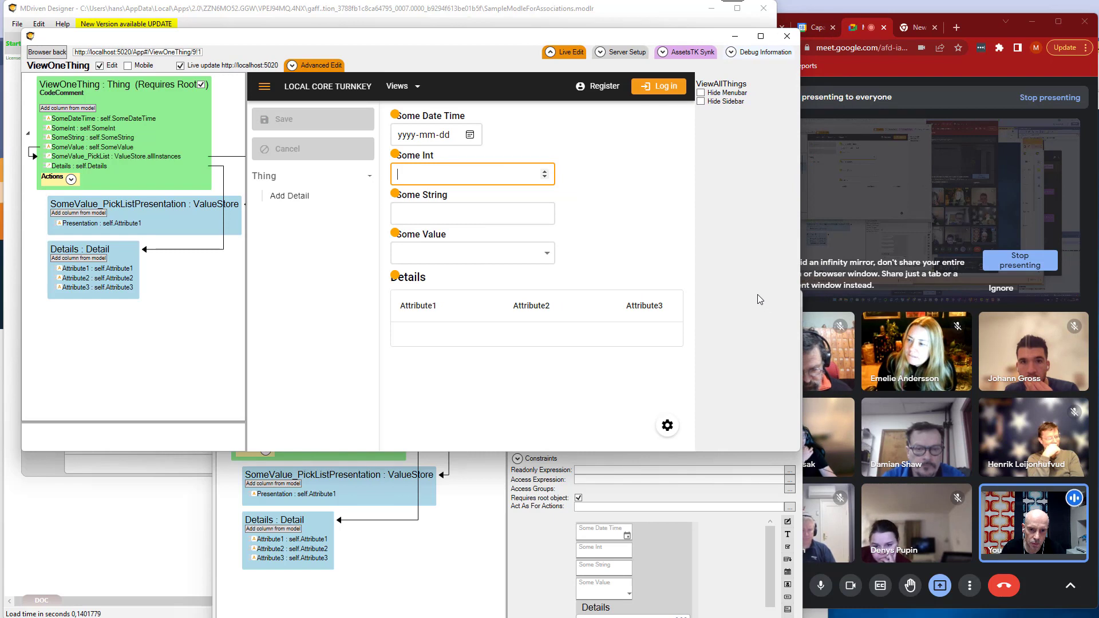
pyautogui.rightClick(567, 204)
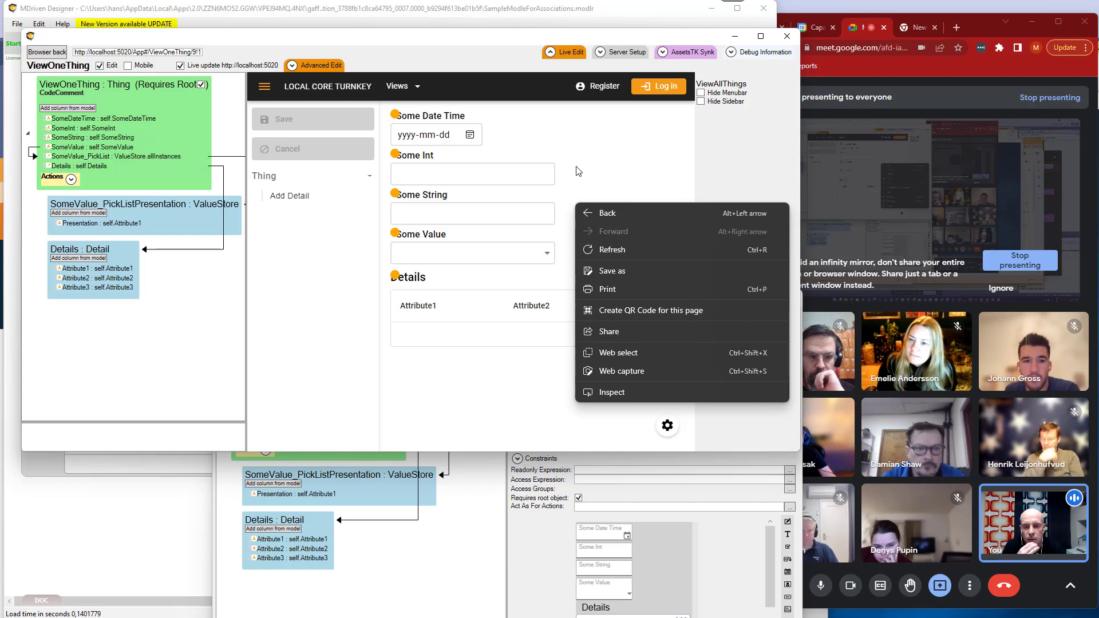
pyautogui.press('Escape')
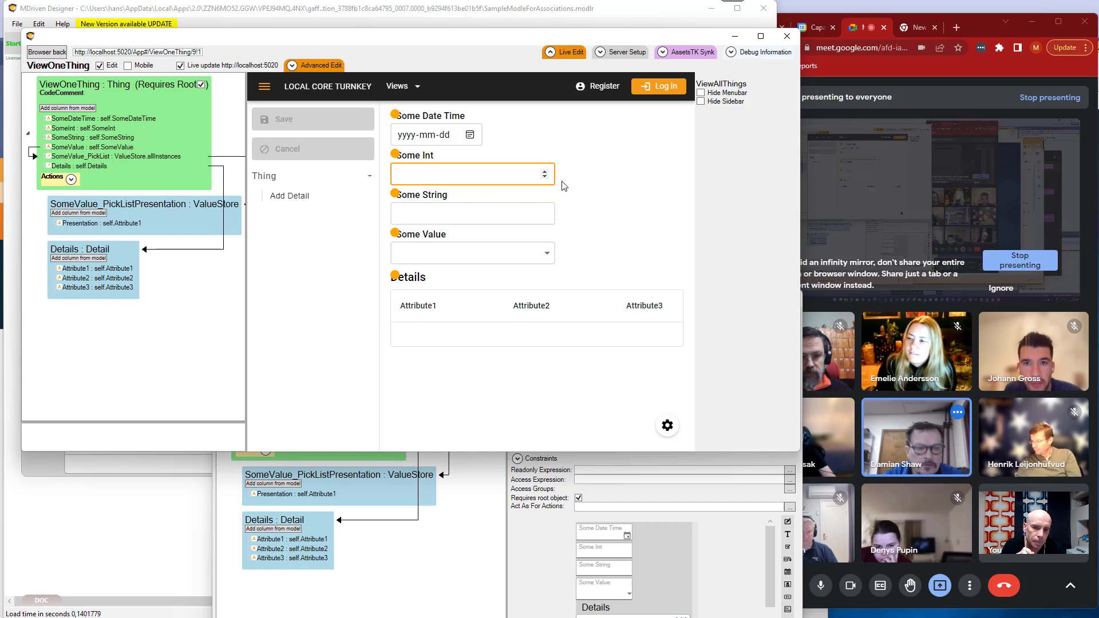
# Enter "gddggdg" as Some String, then extend it in two further edits to "gddggdgdfdsfdsfsdf".
pyautogui.click(456, 222)
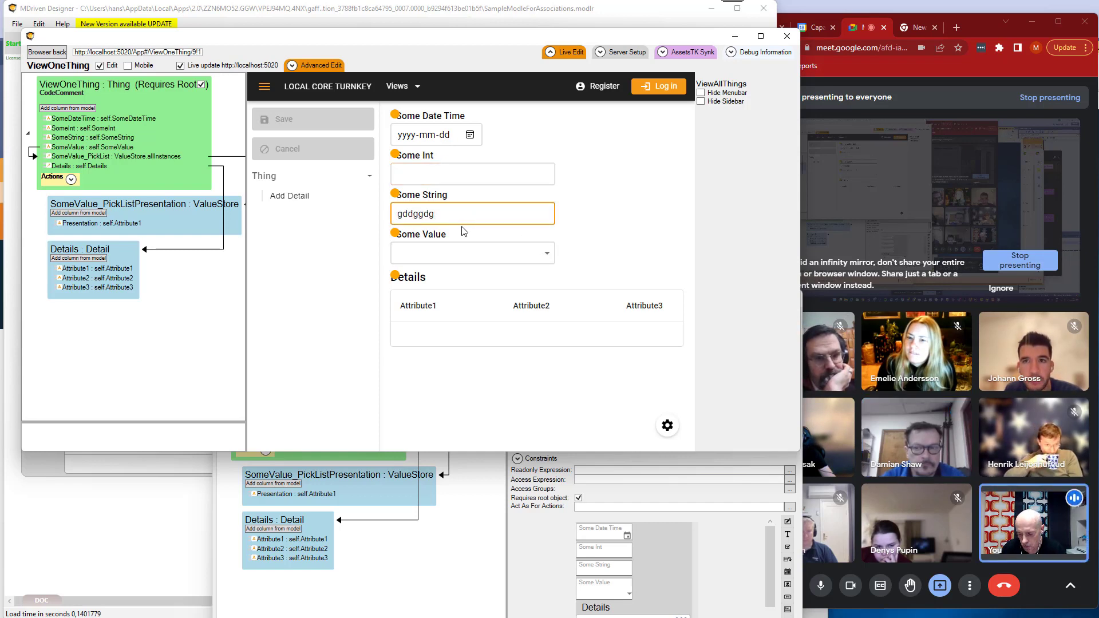
pyautogui.press('Tab')
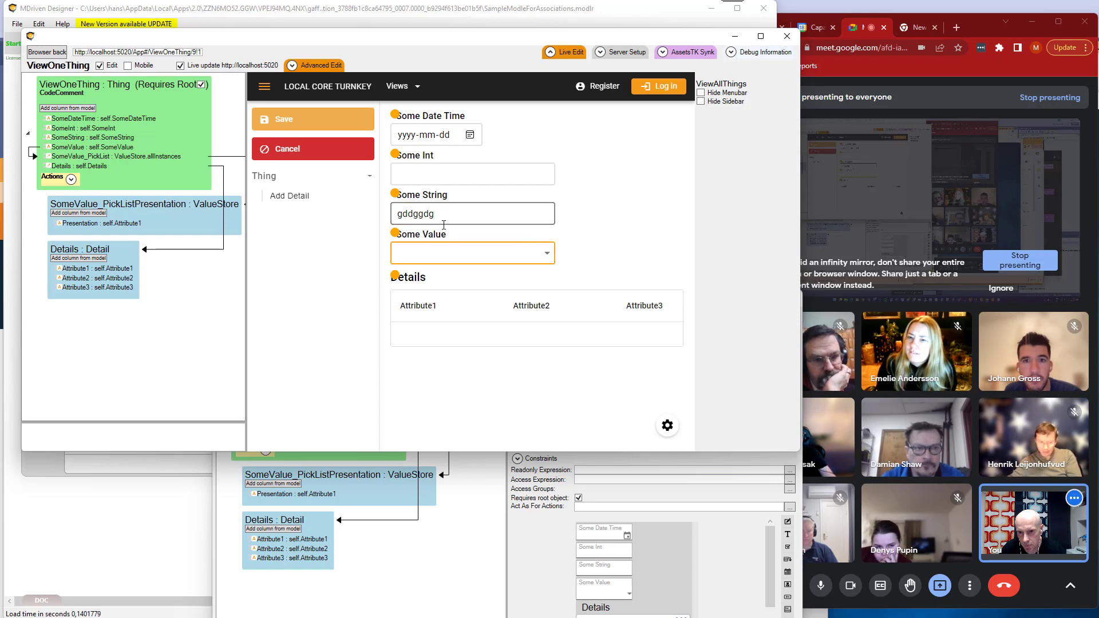
pyautogui.click(462, 212)
pyautogui.write('dfdsf')
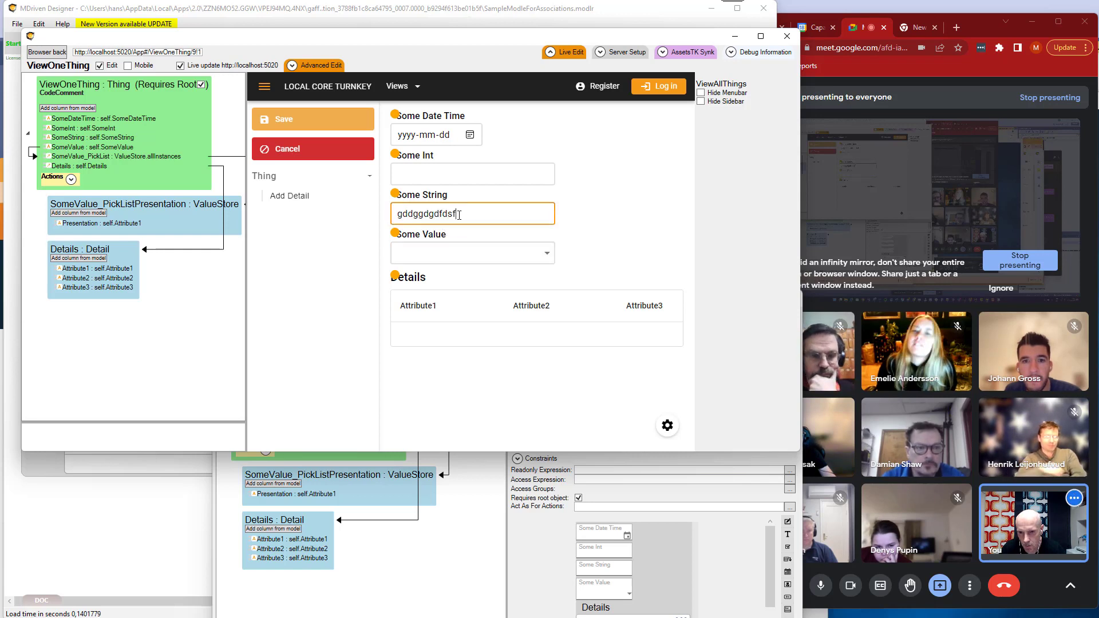
pyautogui.press('Tab')
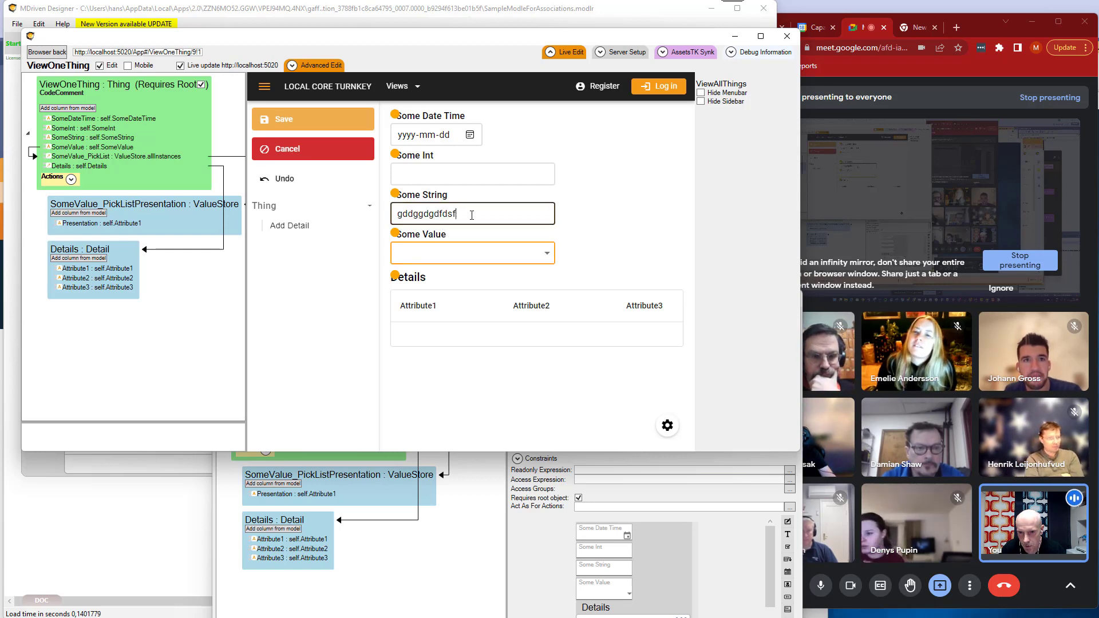
pyautogui.click(483, 216)
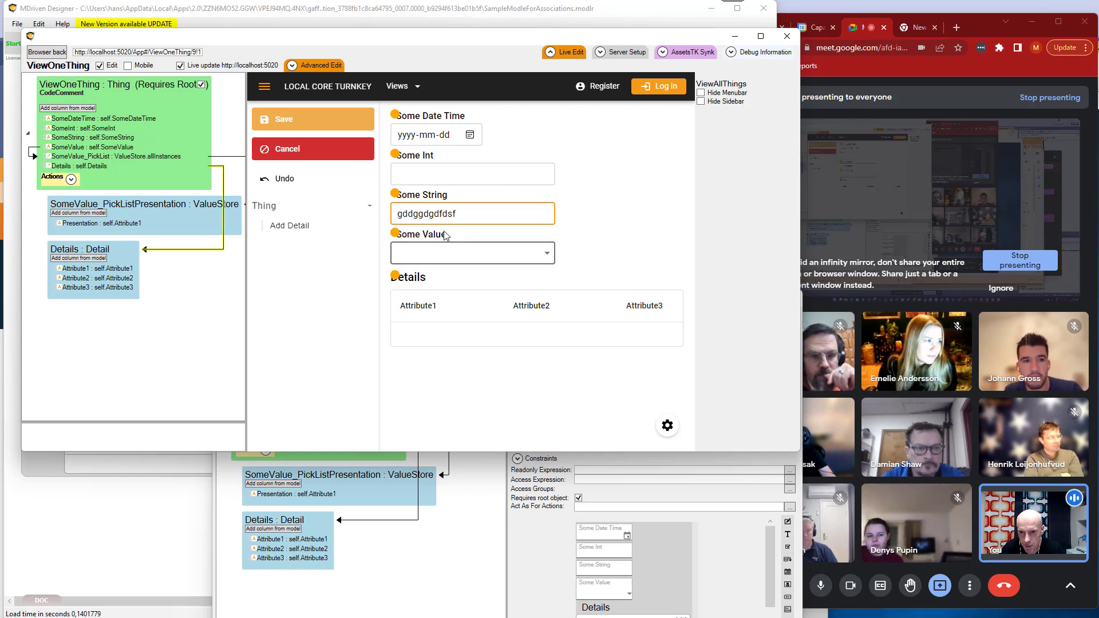
pyautogui.write('dsfsdf')
pyautogui.press('Tab')
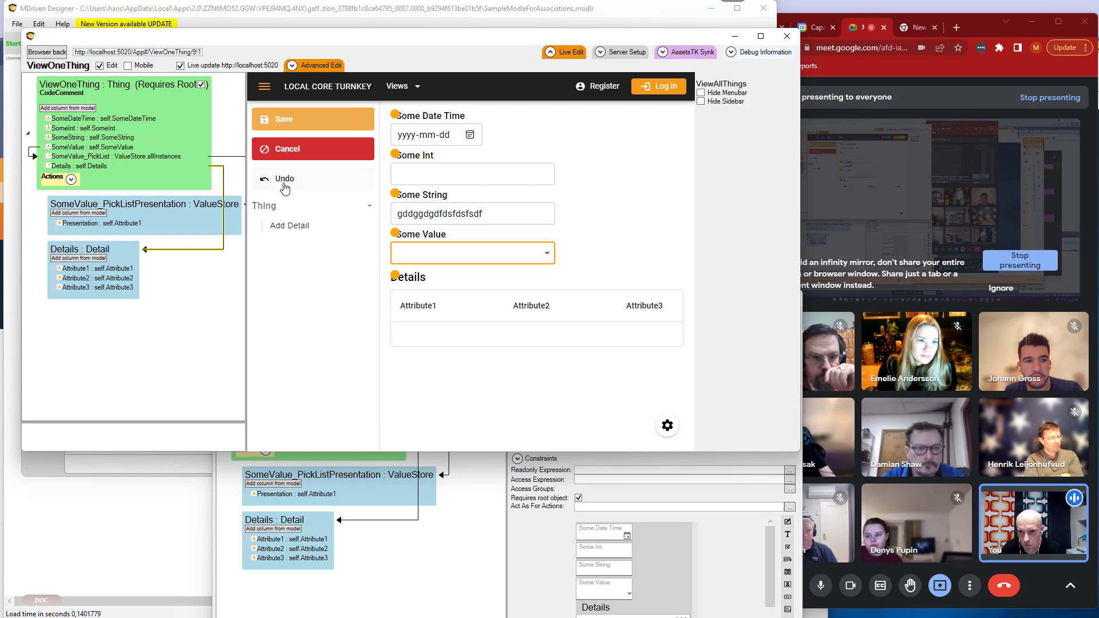
# Undo the last two edits of Some String and redo both of them.
pyautogui.click(286, 181)
pyautogui.click(288, 181)
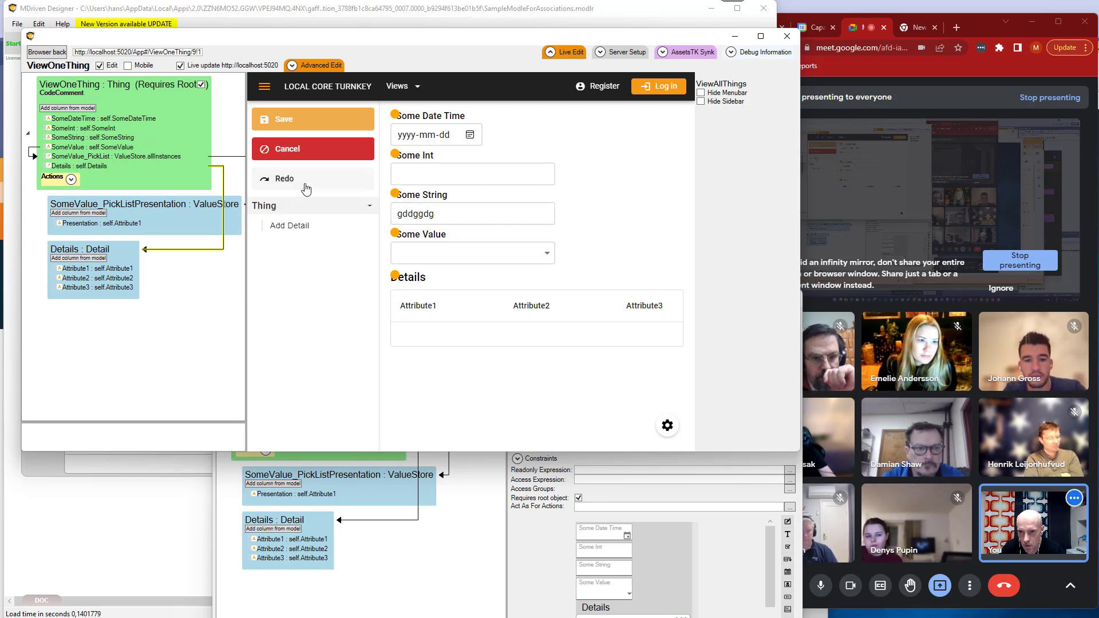
pyautogui.click(286, 180)
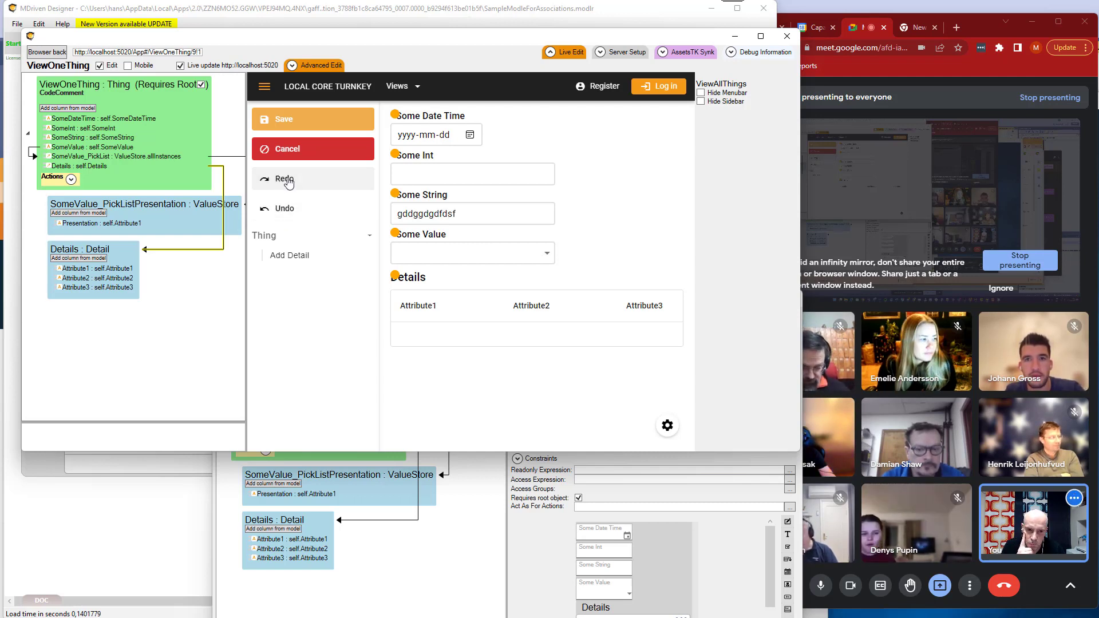
pyautogui.click(288, 181)
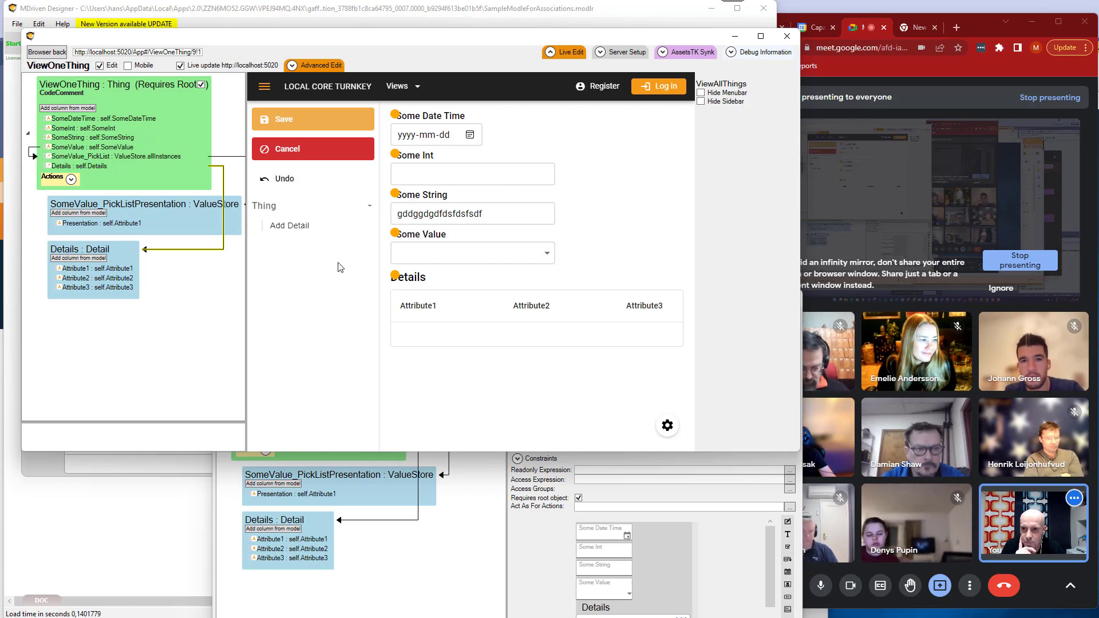
# Examine the available choices for Some Value and leave the field empty.
pyautogui.click(426, 233)
pyautogui.click(434, 253)
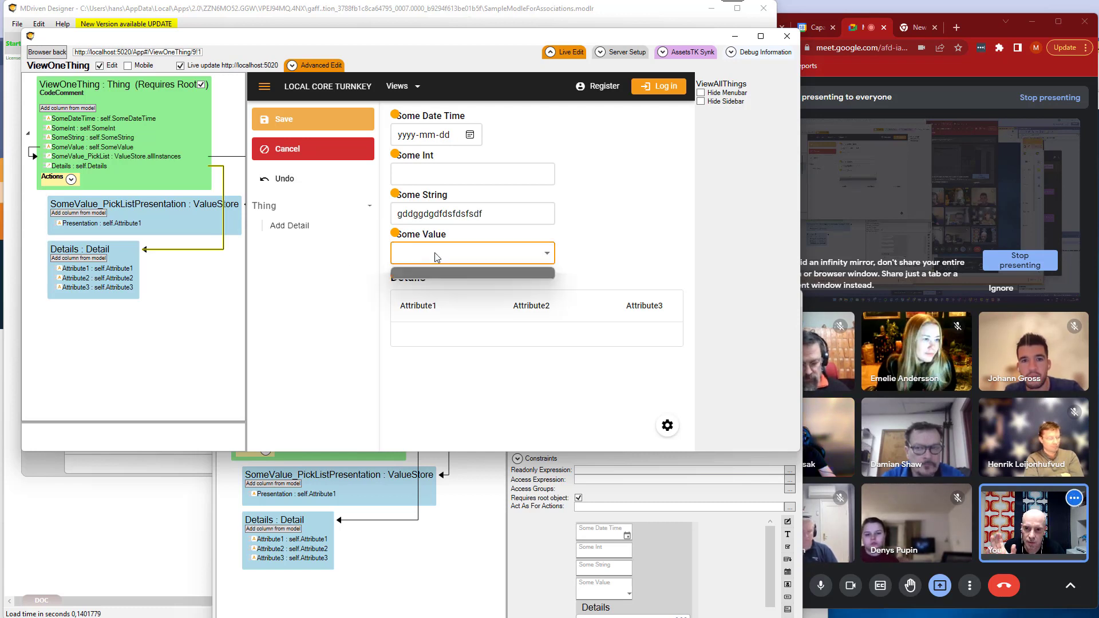
pyautogui.click(433, 256)
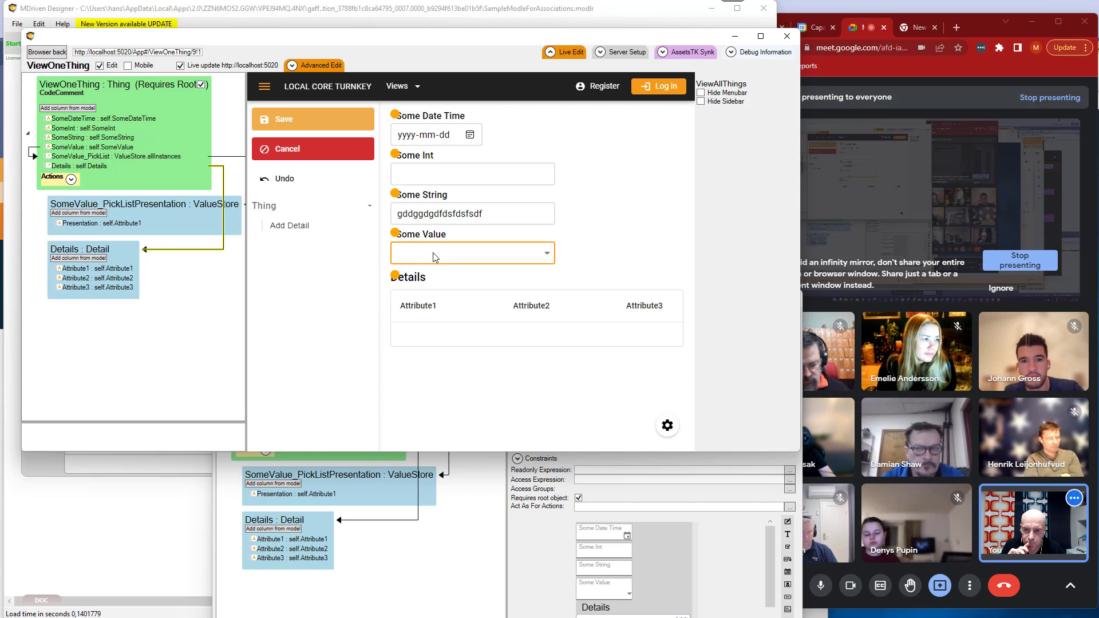
# Add three Detail rows to the Thing in the live view.
pyautogui.click(306, 233)
pyautogui.click(304, 234)
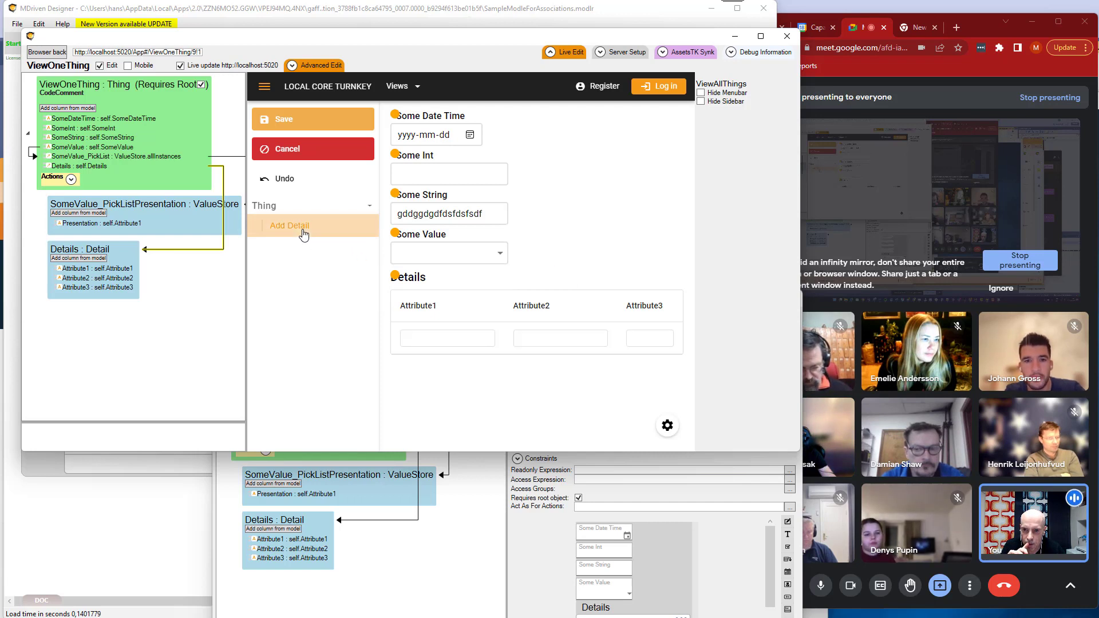
pyautogui.click(303, 235)
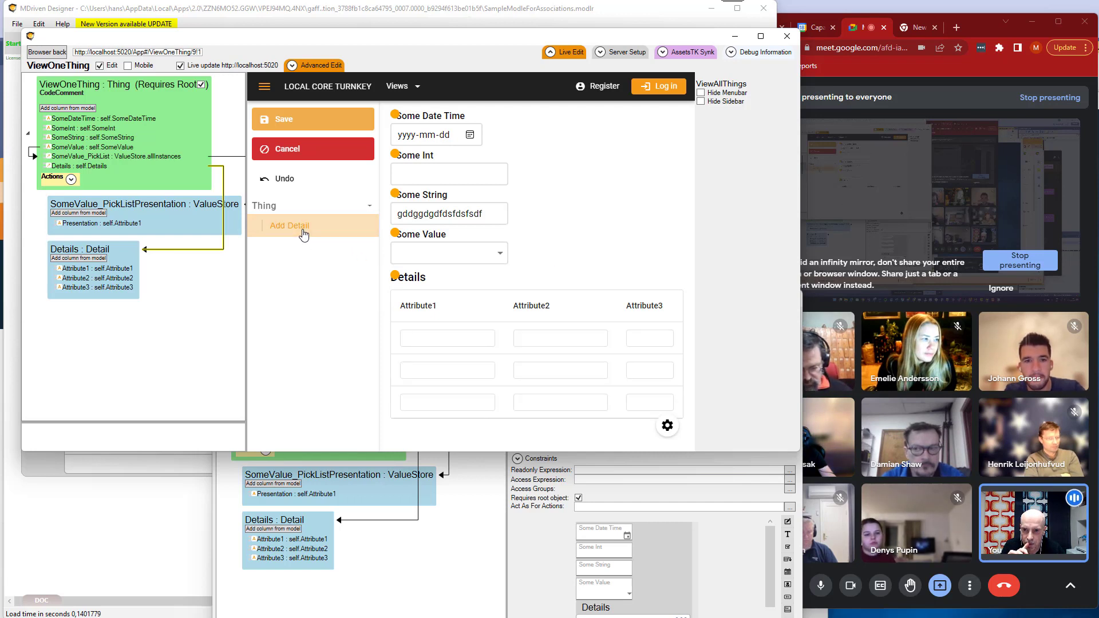
# Undo the last two Detail additions and save the Thing.
pyautogui.click(284, 182)
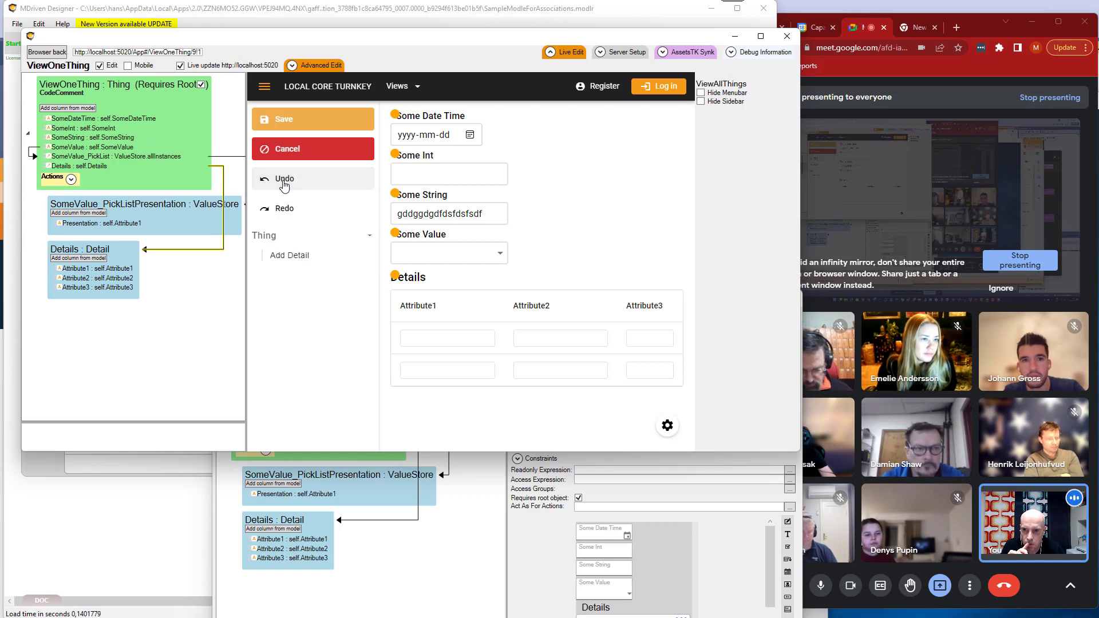
pyautogui.click(284, 182)
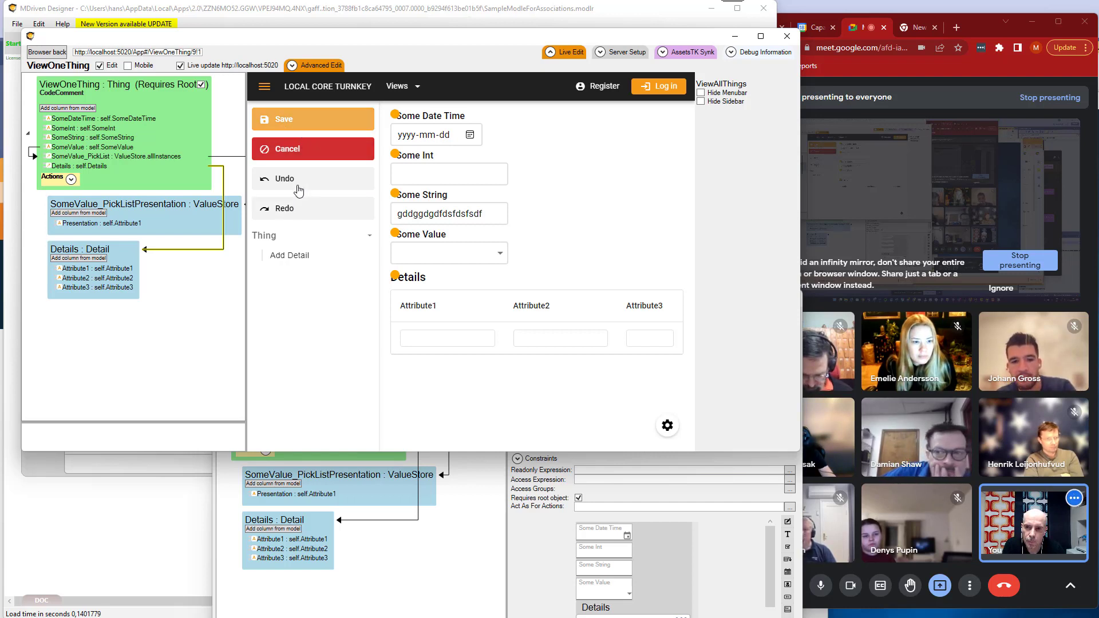
pyautogui.click(297, 125)
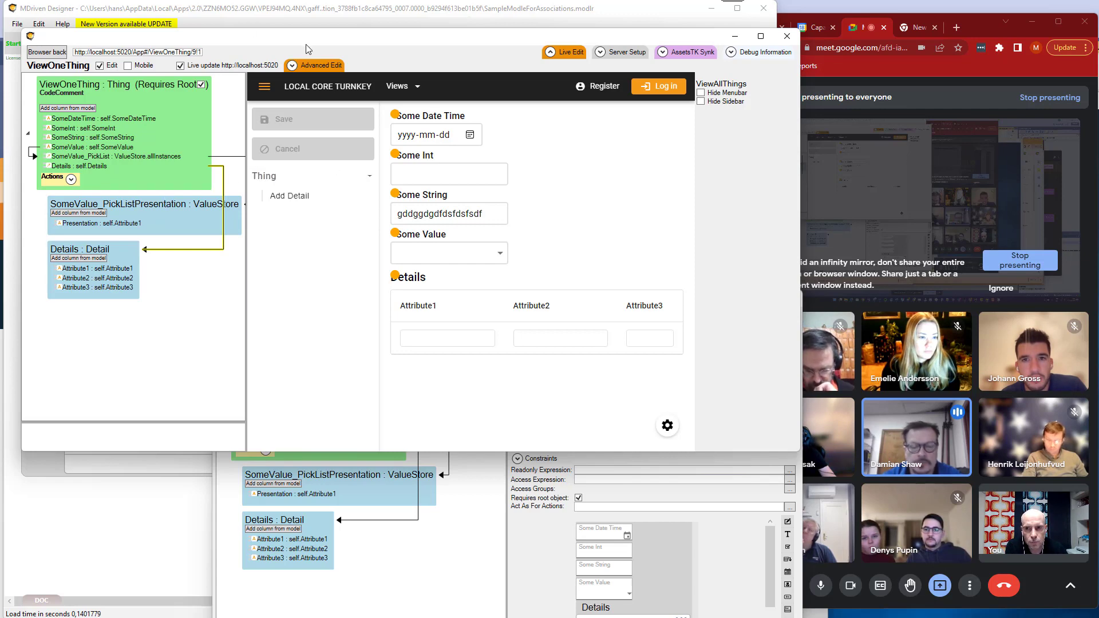
# Arrange the live editor above the ViewModel Editor and move the Some String field to X position 3 in the live preview.
pyautogui.moveTo(308, 36); pyautogui.dragTo(308, 21)
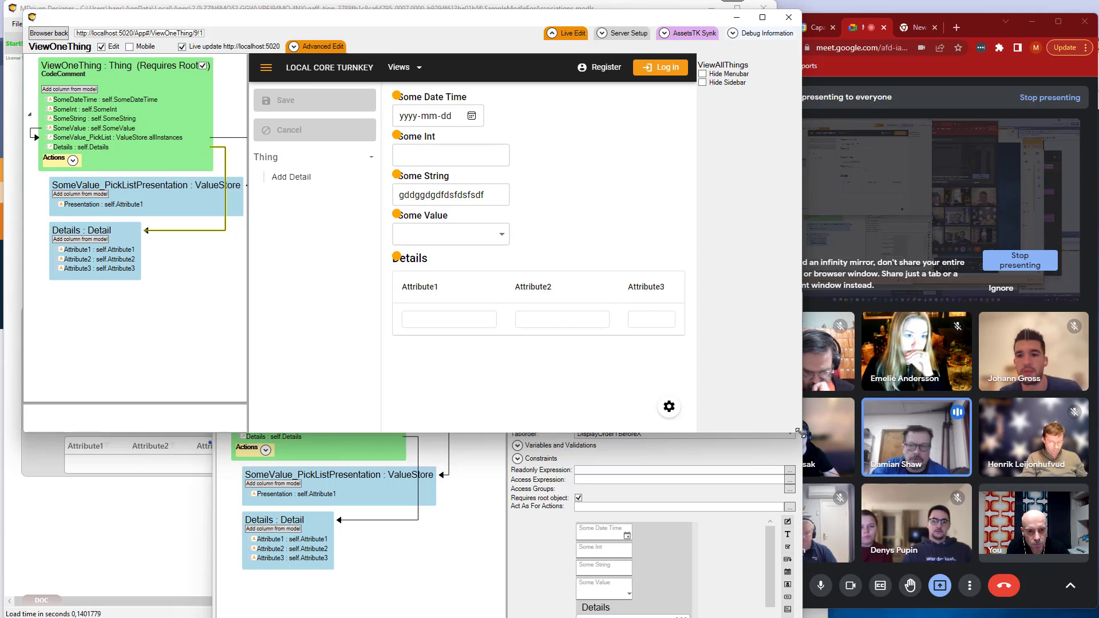
pyautogui.moveTo(800, 432); pyautogui.dragTo(792, 446)
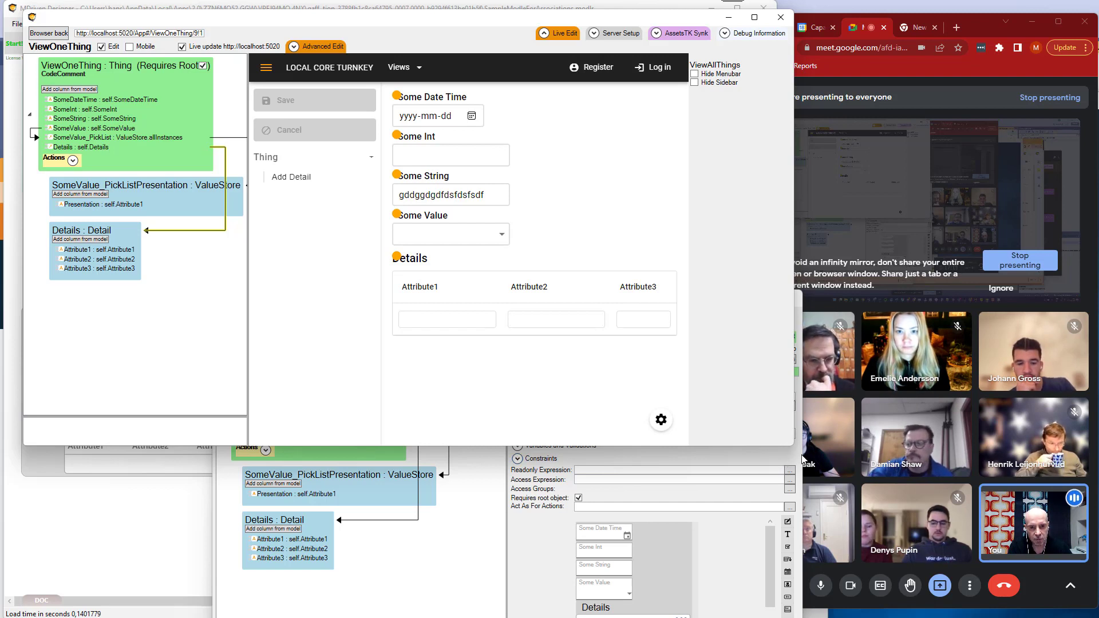
pyautogui.moveTo(802, 456); pyautogui.dragTo(775, 454)
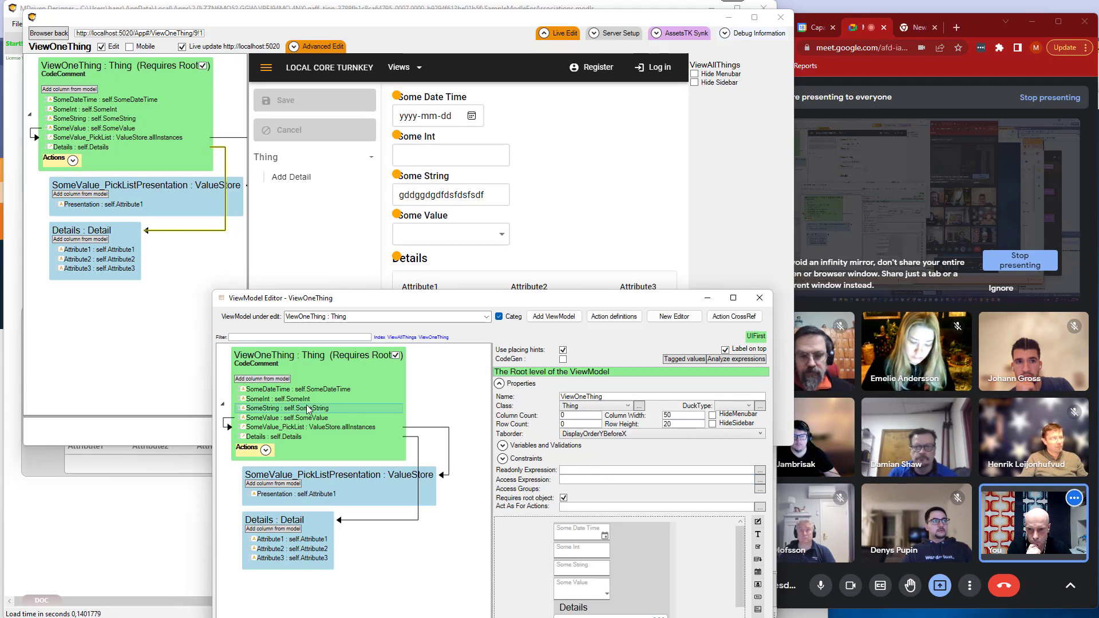
pyautogui.moveTo(503, 303); pyautogui.dragTo(449, 273)
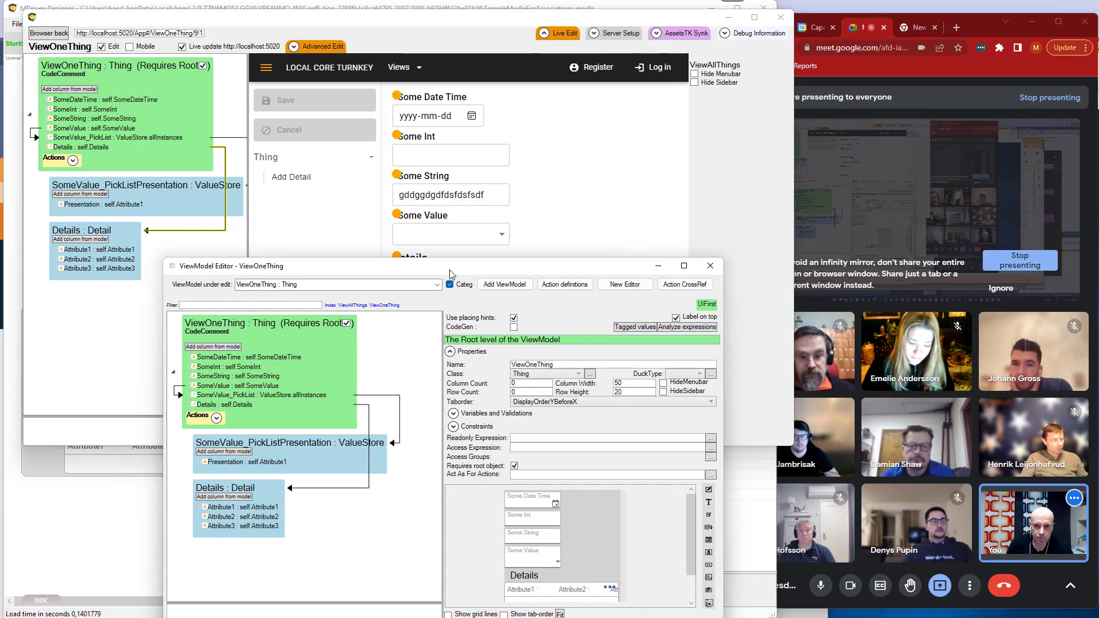
pyautogui.moveTo(451, 272); pyautogui.dragTo(449, 308)
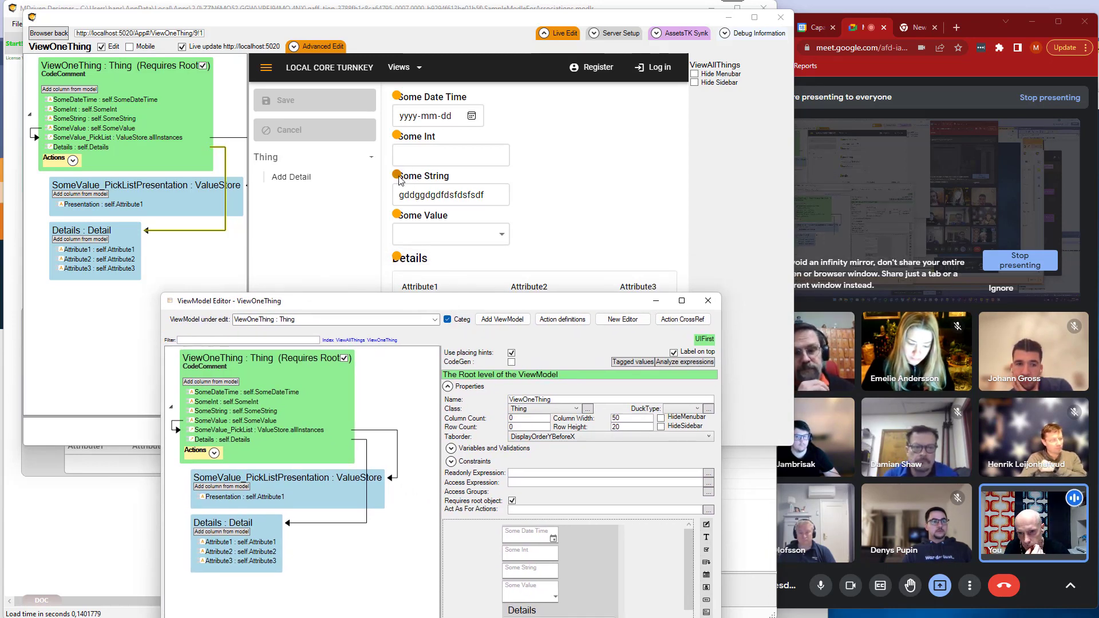
pyautogui.moveTo(402, 170); pyautogui.dragTo(539, 179)
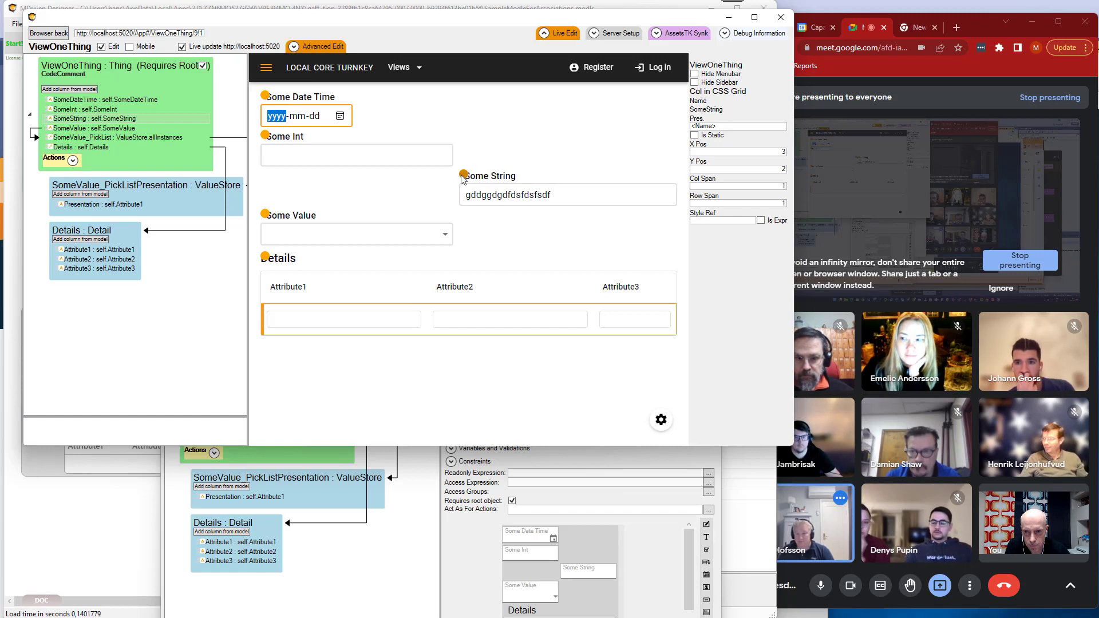
# Move the Some String field back to X position 1, Y position 2 in the live preview.
pyautogui.moveTo(463, 174); pyautogui.dragTo(263, 180)
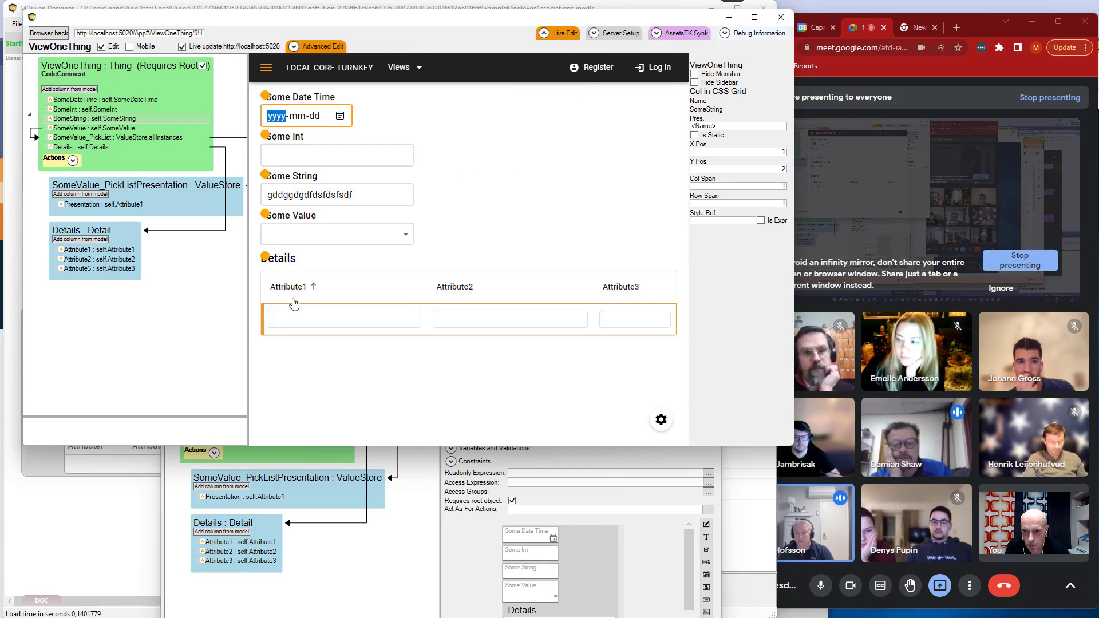
pyautogui.click(289, 317)
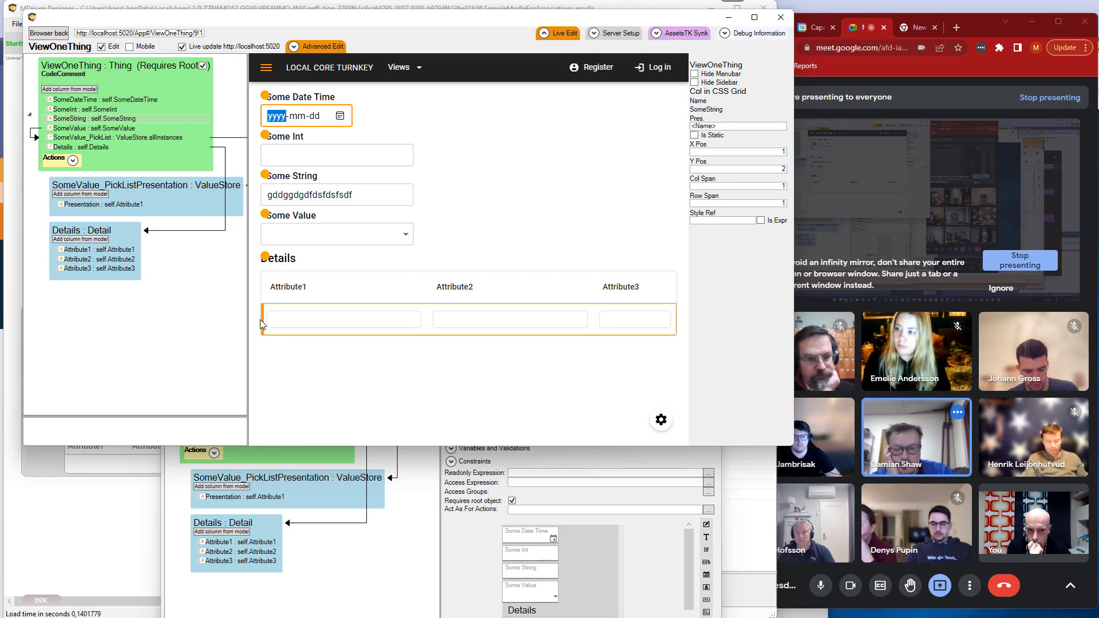
# Add a placing container to the ViewOneThing class and move all its columns, from SomeDateTime to Details, into it.
pyautogui.click(76, 69)
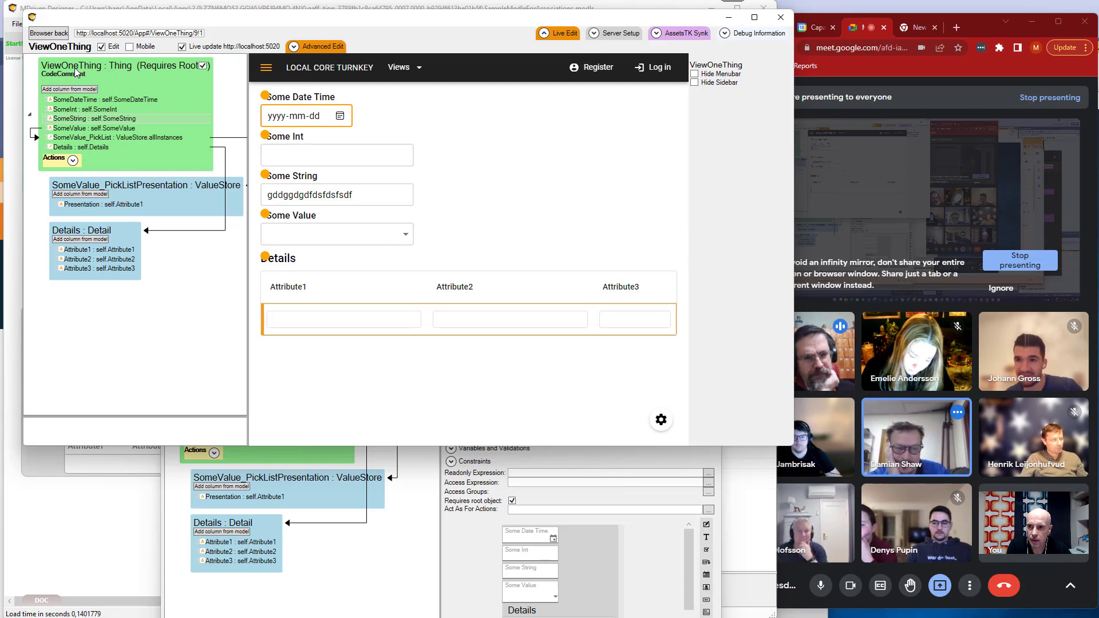
pyautogui.rightClick(76, 66)
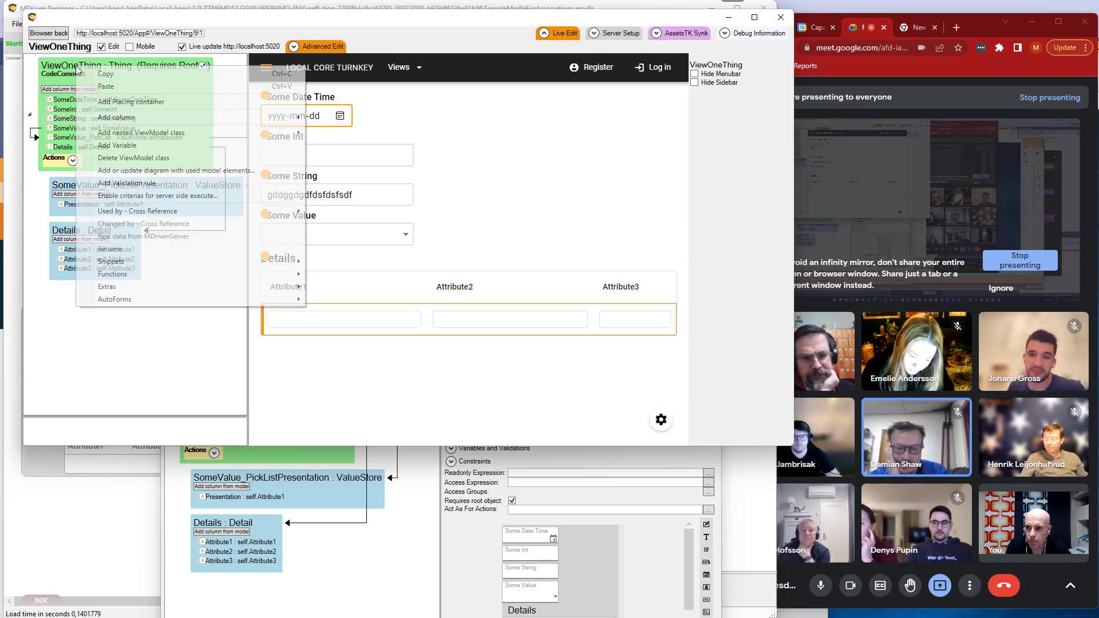
pyautogui.click(139, 103)
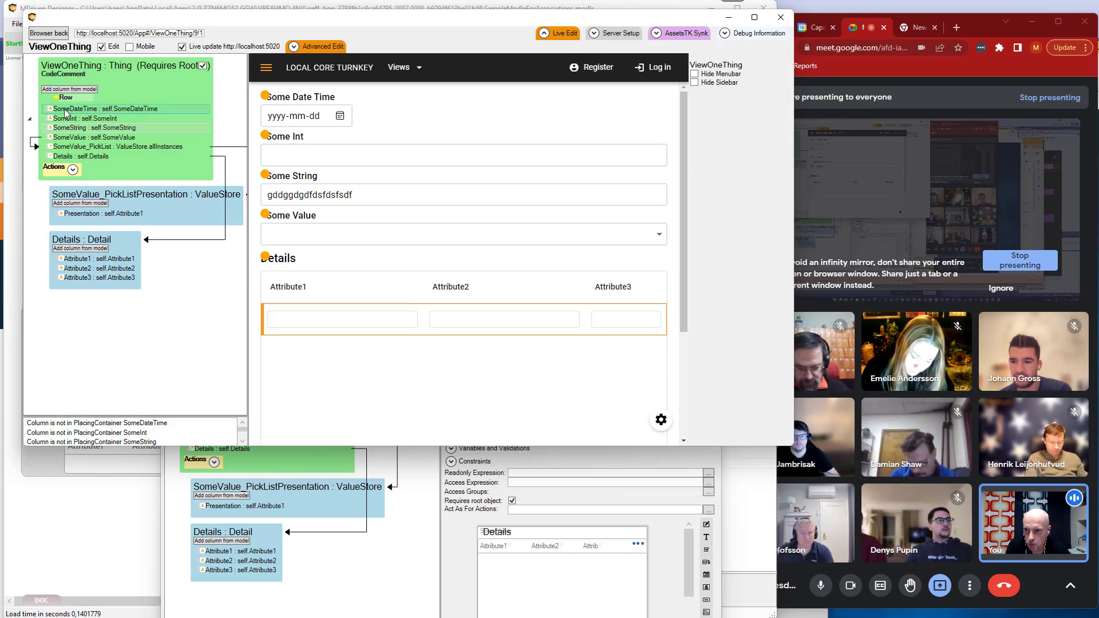
pyautogui.moveTo(65, 110)
pyautogui.mouseDown()
pyautogui.moveTo(73, 91)
pyautogui.moveTo(73, 101)
pyautogui.mouseUp()
pyautogui.moveTo(72, 155); pyautogui.dragTo(71, 106)
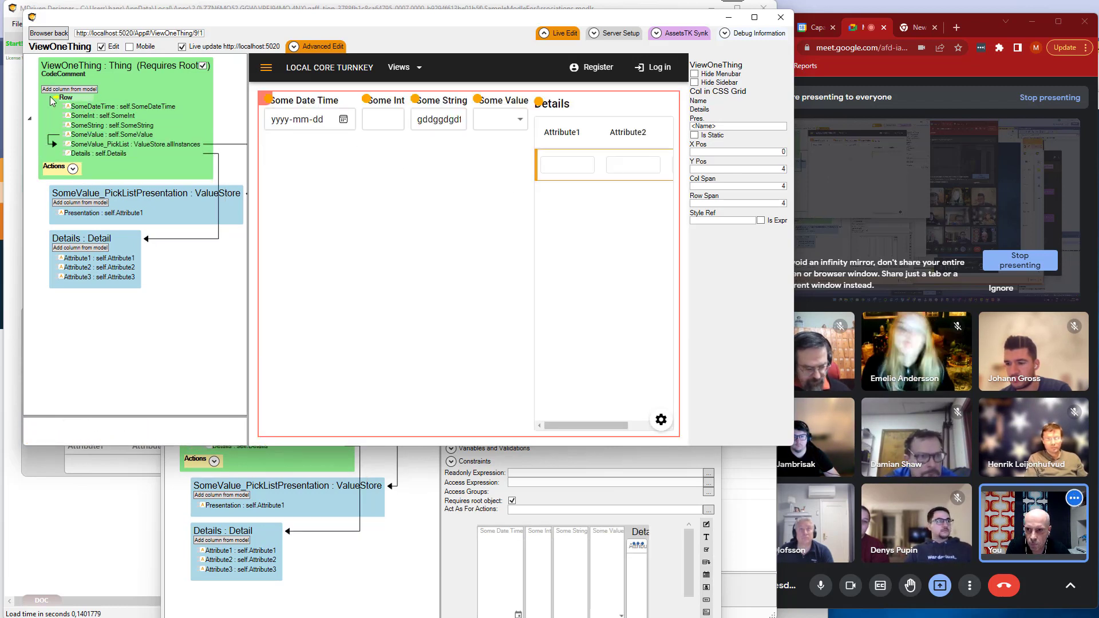
# Inspect the new row container's flexbox settings and view the page outside live-edit mode before returning to live editing.
pyautogui.click(70, 100)
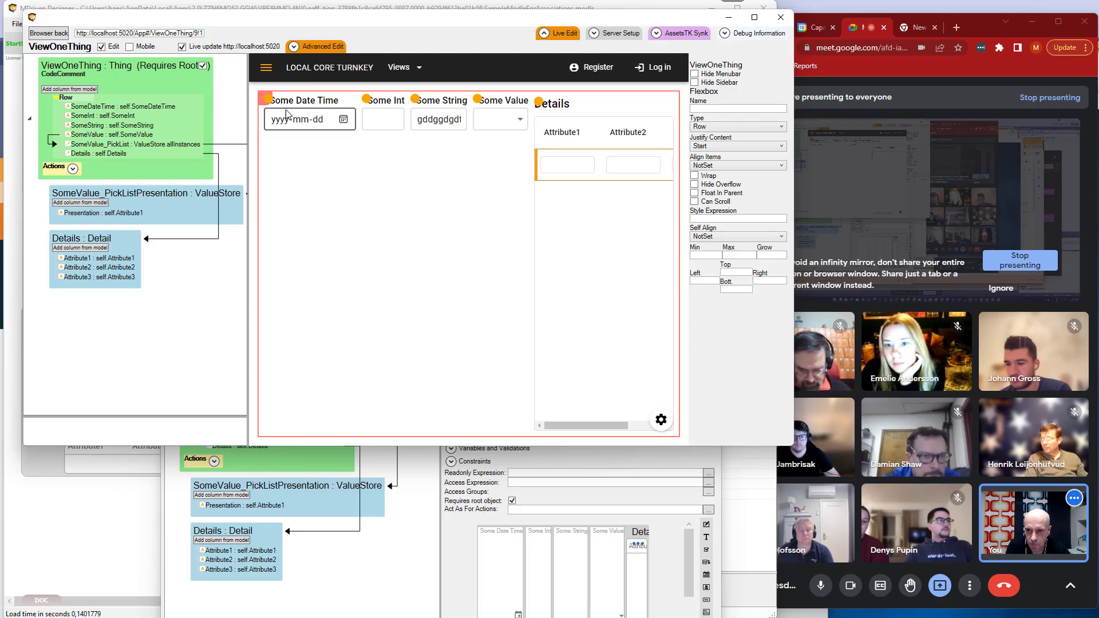
pyautogui.click(561, 32)
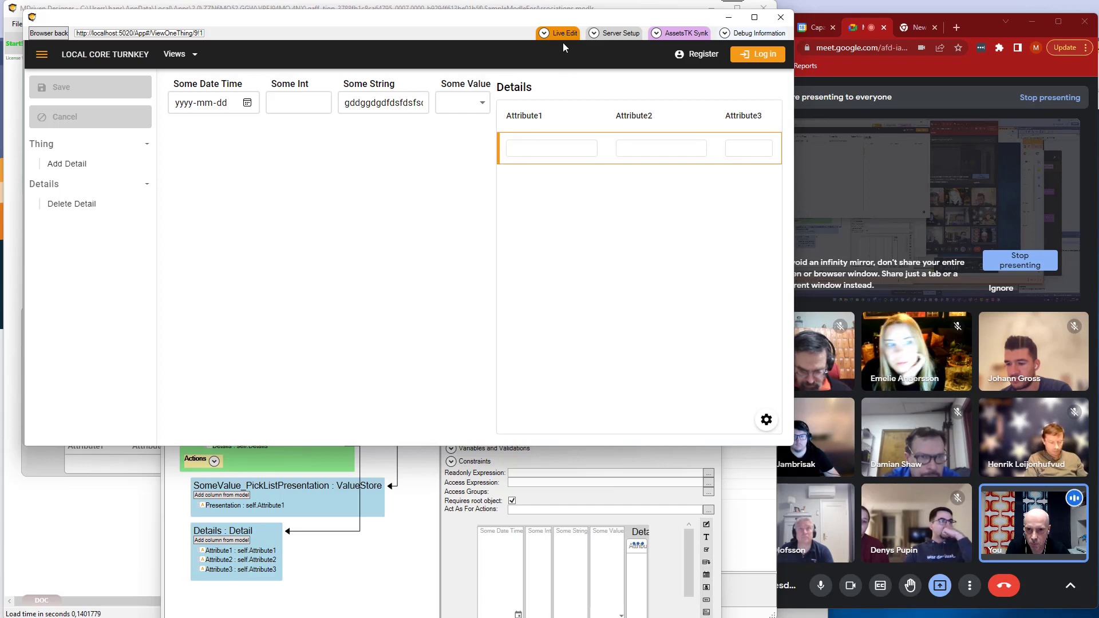
pyautogui.click(561, 33)
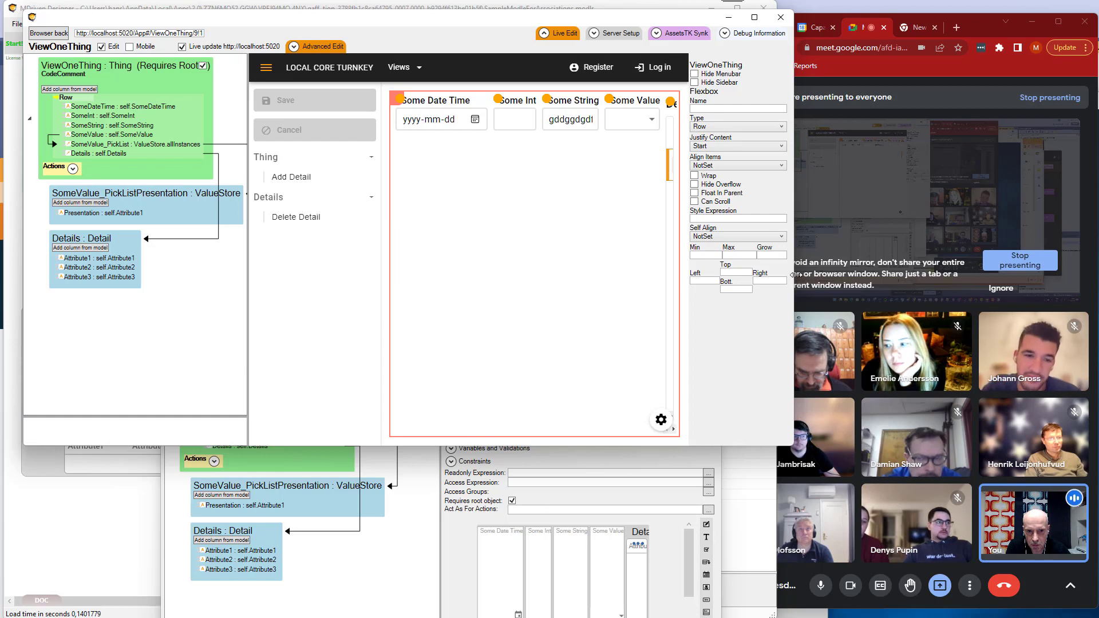
# Set the placing container's flexbox type to Column.
pyautogui.moveTo(791, 285); pyautogui.dragTo(808, 284)
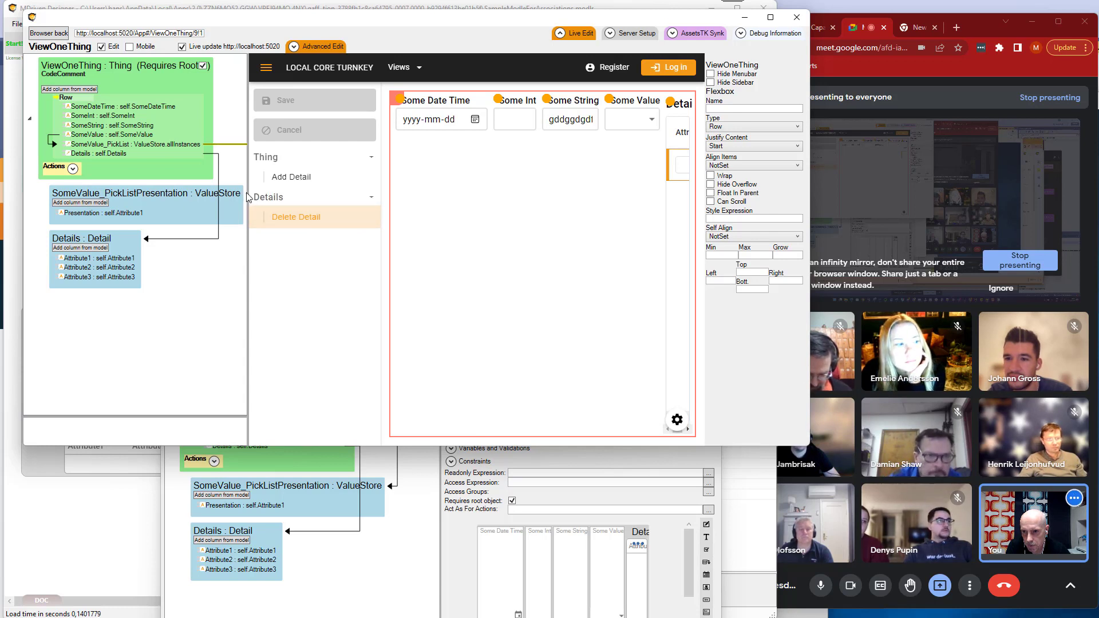
pyautogui.moveTo(248, 192); pyautogui.dragTo(168, 192)
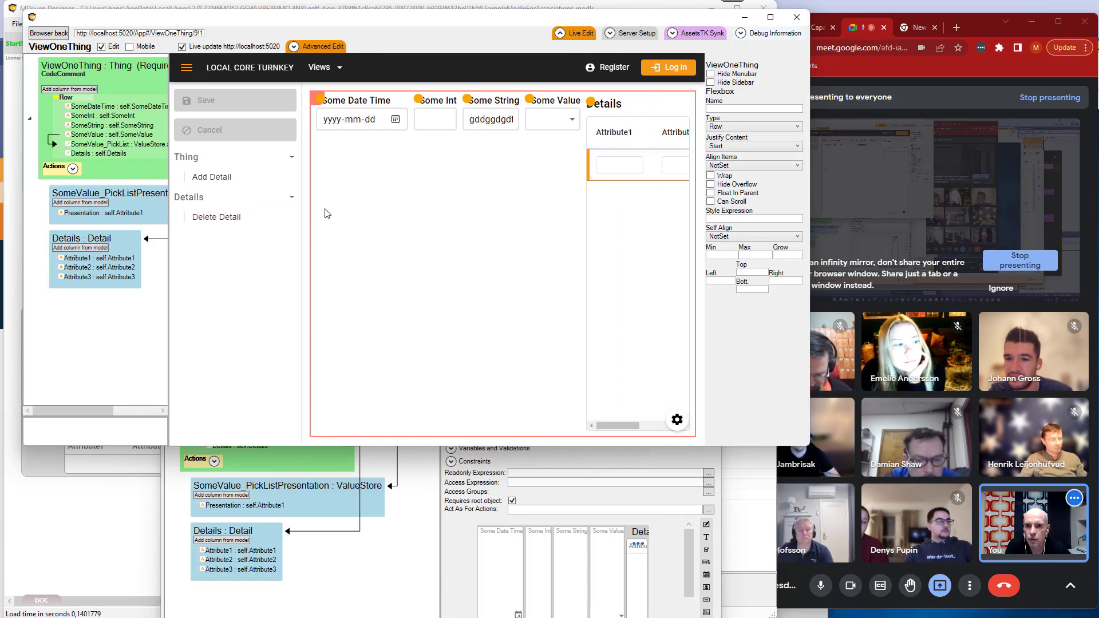
pyautogui.click(66, 100)
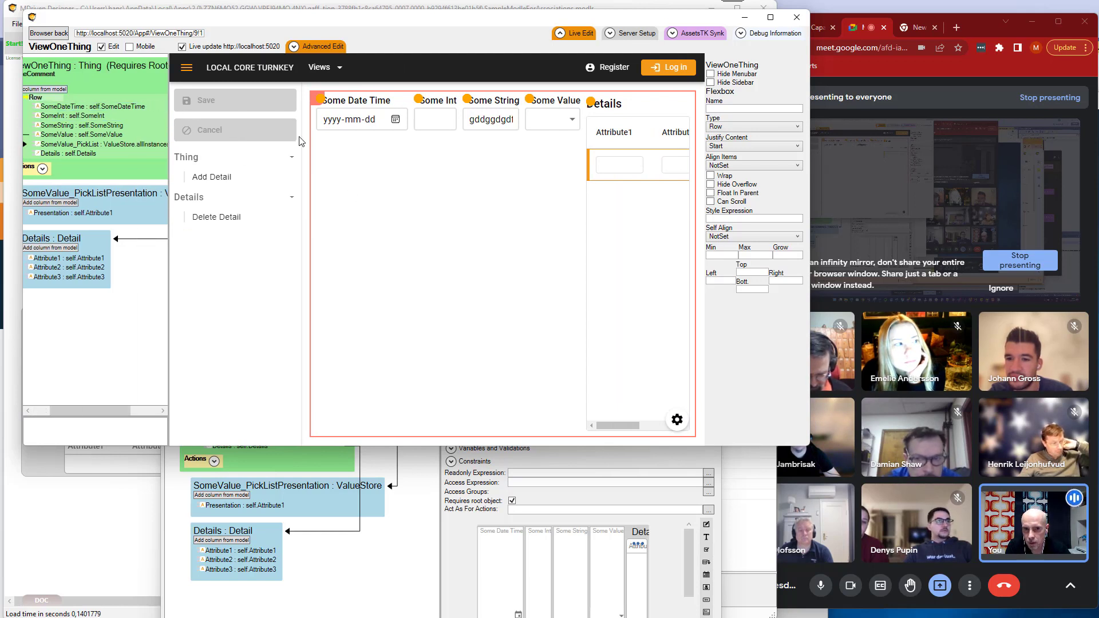
pyautogui.click(738, 127)
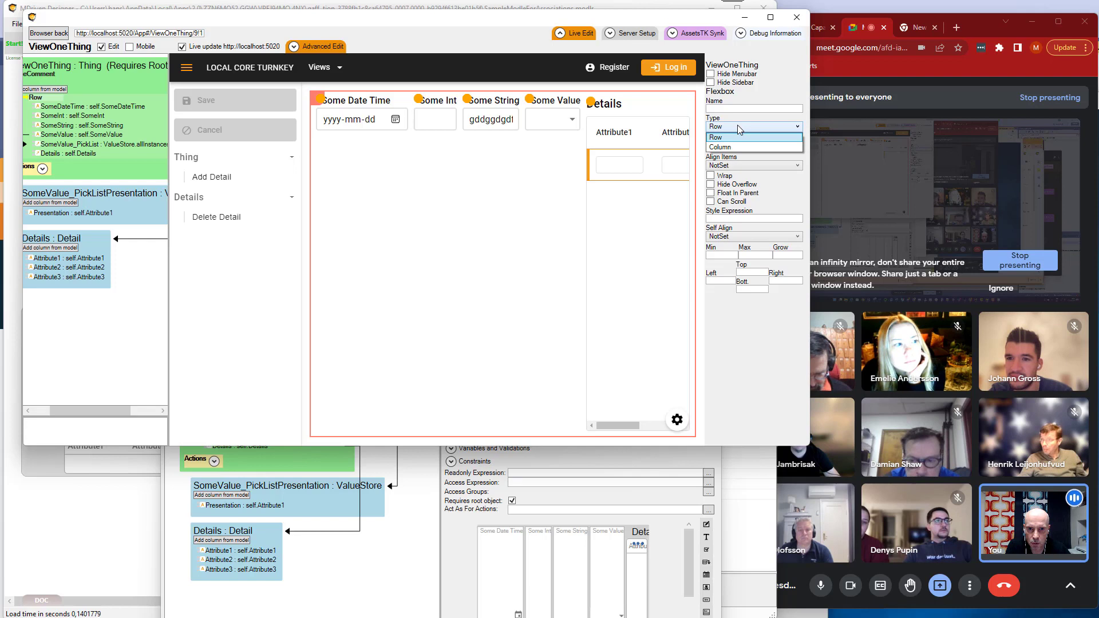
pyautogui.click(726, 154)
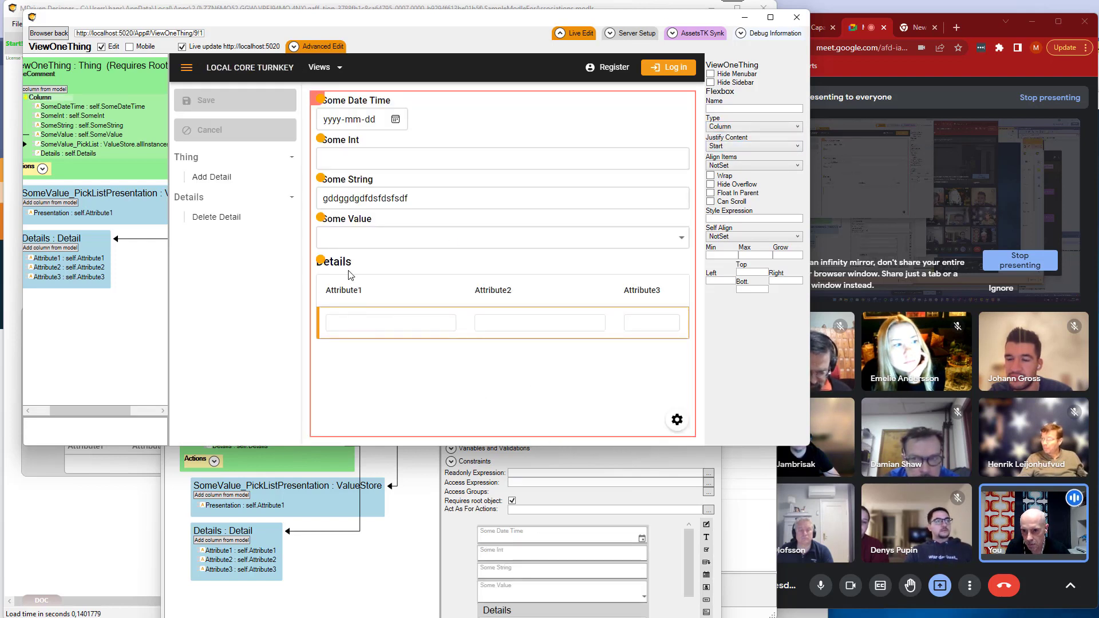
# Set the Grow value of the Details grid to 2.
pyautogui.click(322, 262)
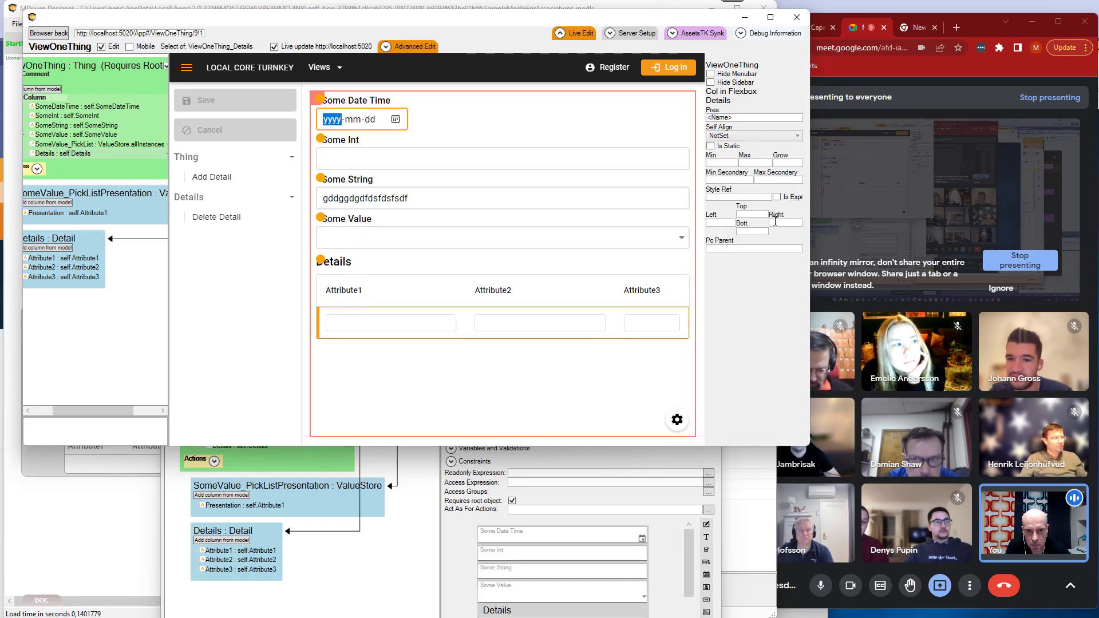
pyautogui.click(790, 164)
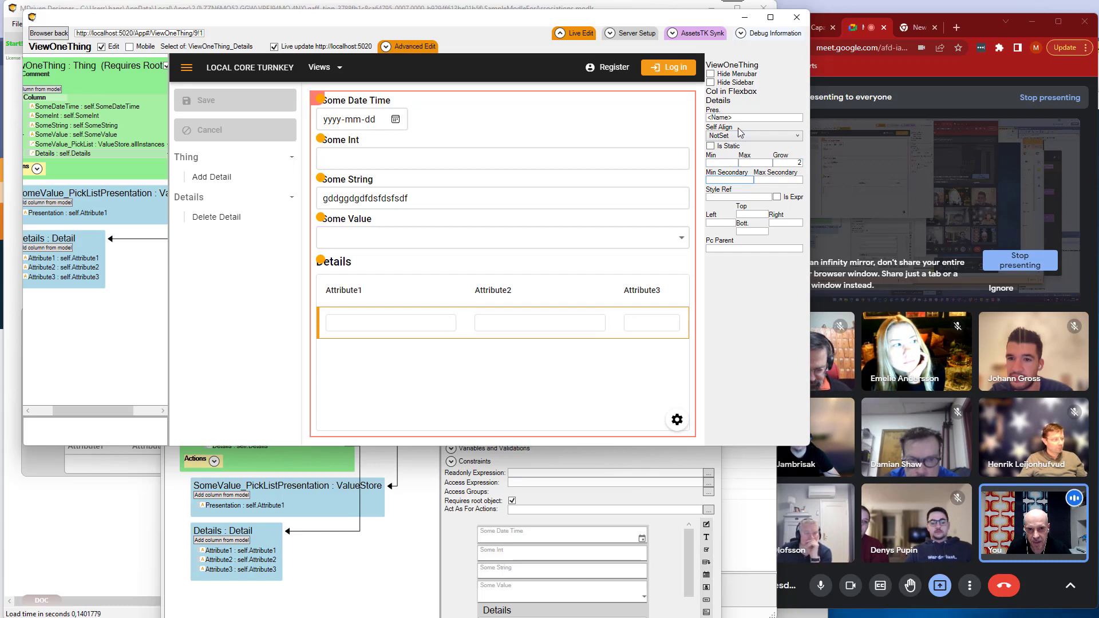
# Add a child placing container inside the Column container and move Details into it.
pyautogui.click(44, 103)
pyautogui.rightClick(43, 102)
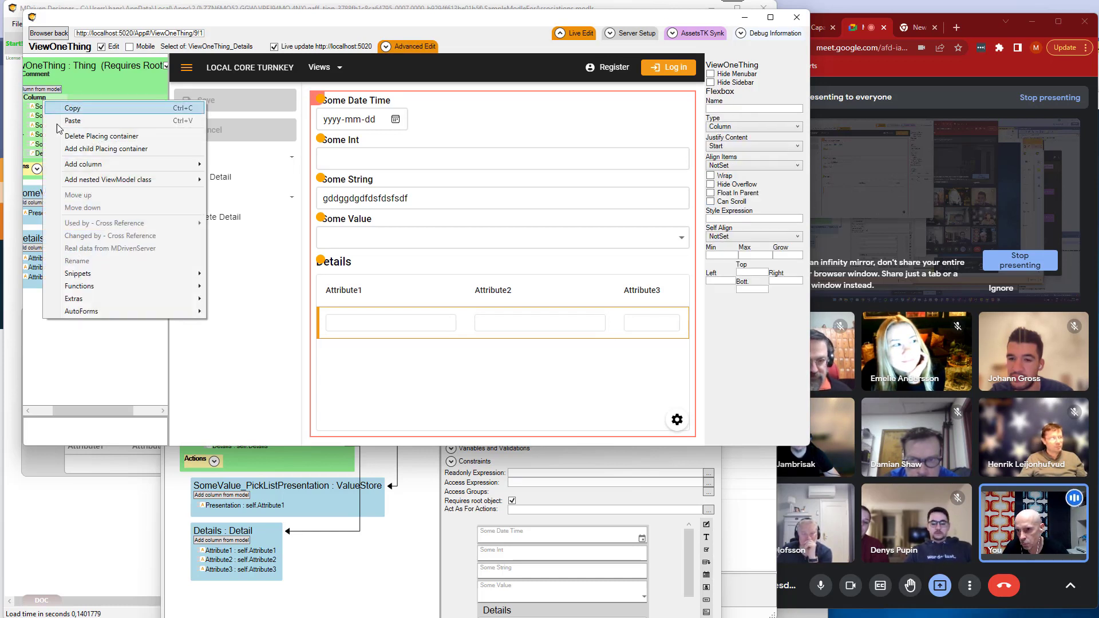
pyautogui.click(74, 148)
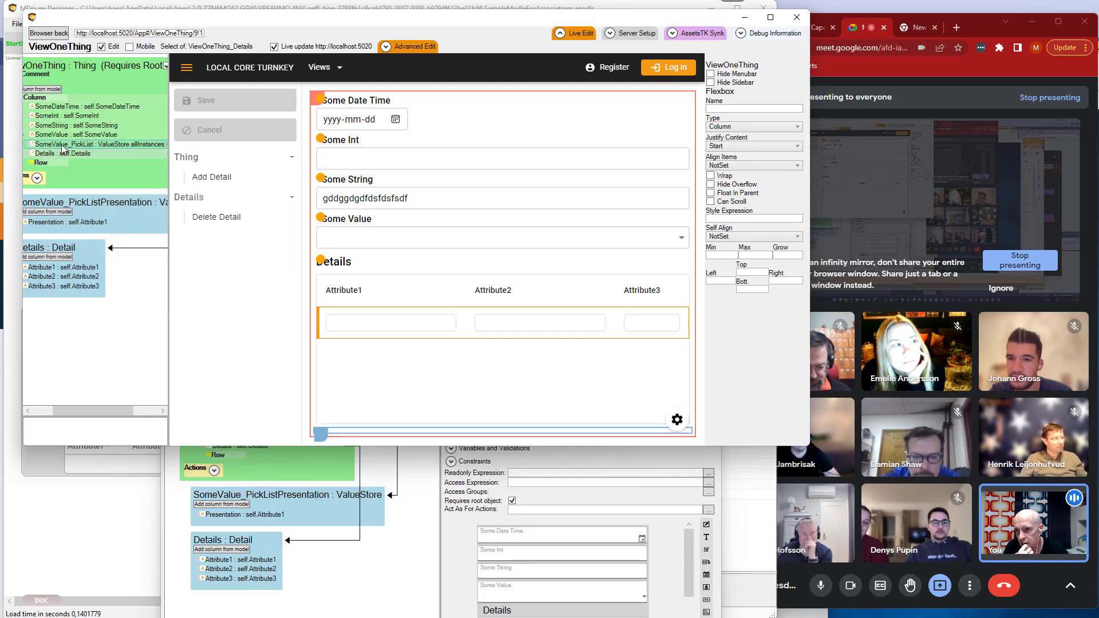
pyautogui.click(47, 154)
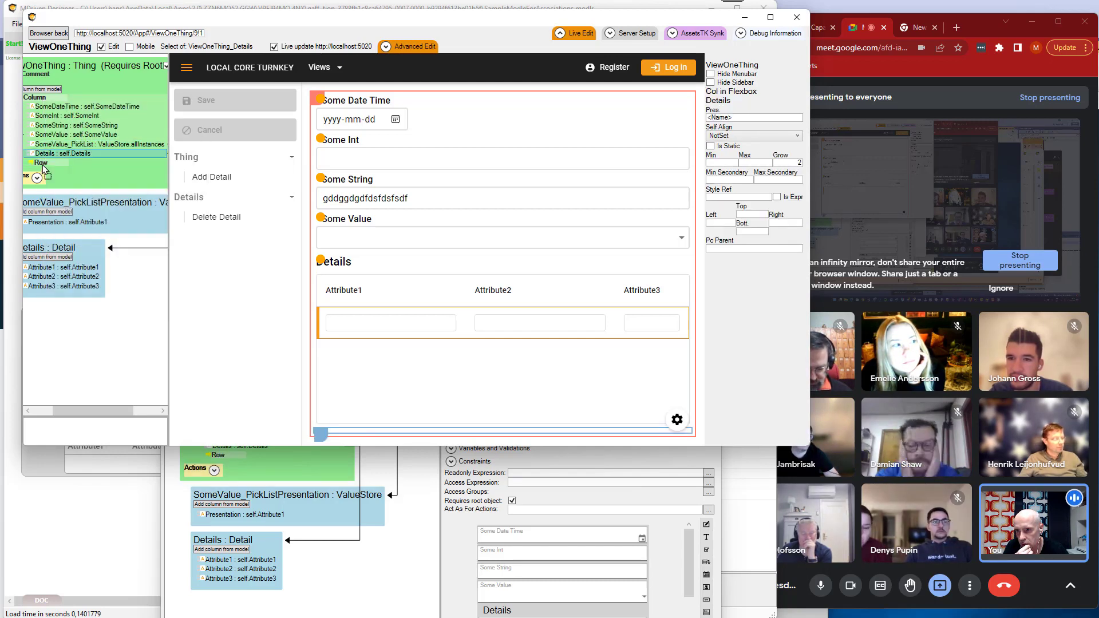
pyautogui.moveTo(45, 167); pyautogui.dragTo(45, 168)
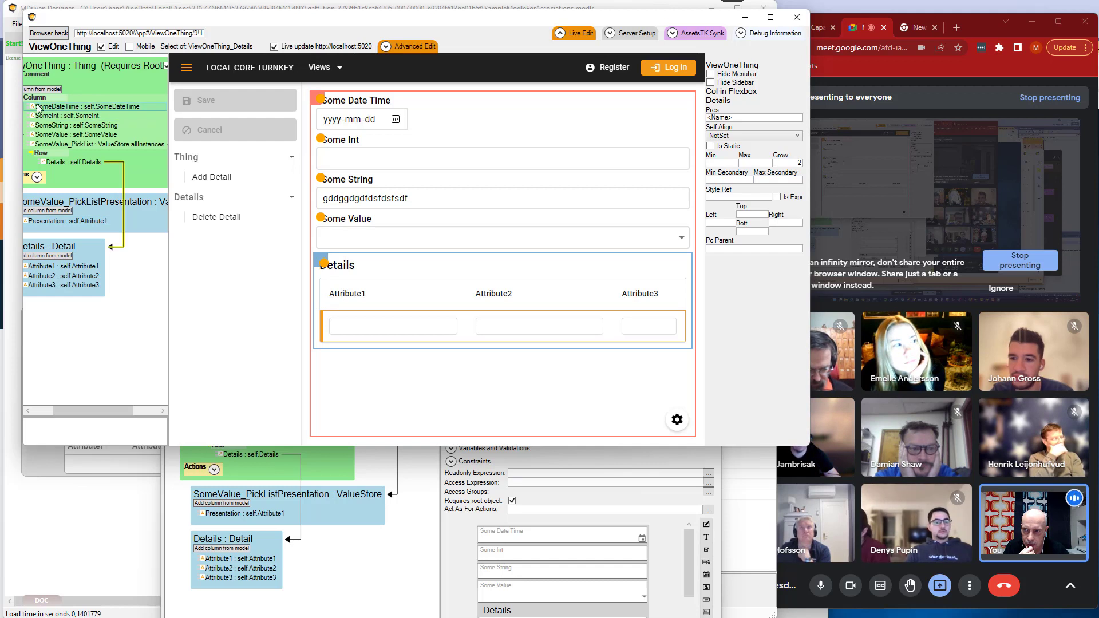
# Set the Grow value of the nested Row container holding Details to 2.
pyautogui.moveTo(121, 25); pyautogui.dragTo(128, 26)
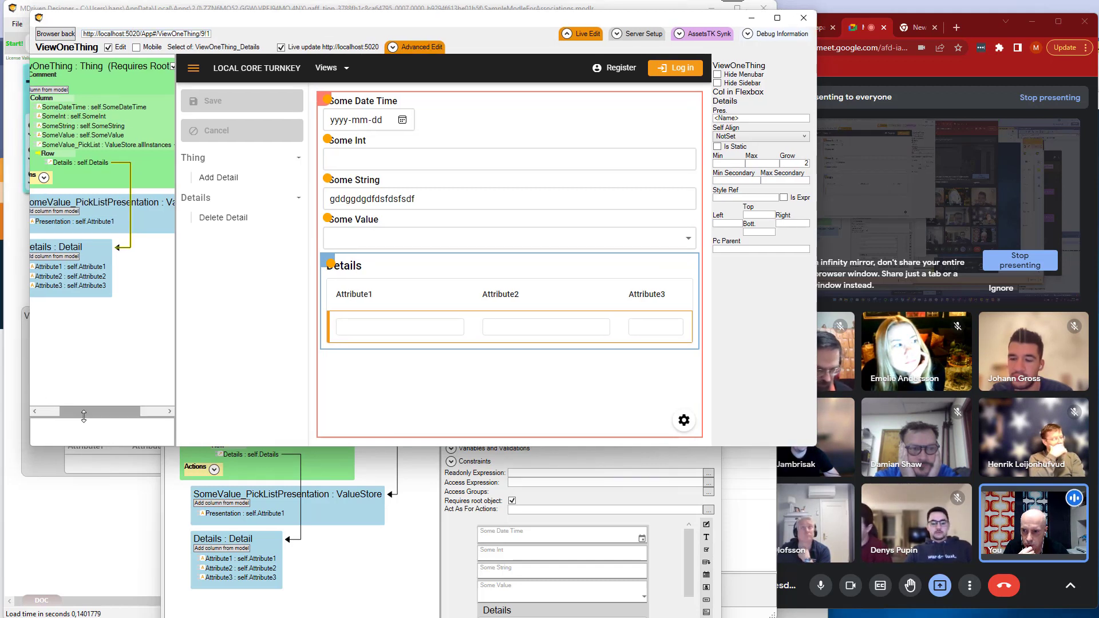
pyautogui.moveTo(84, 413); pyautogui.dragTo(63, 406)
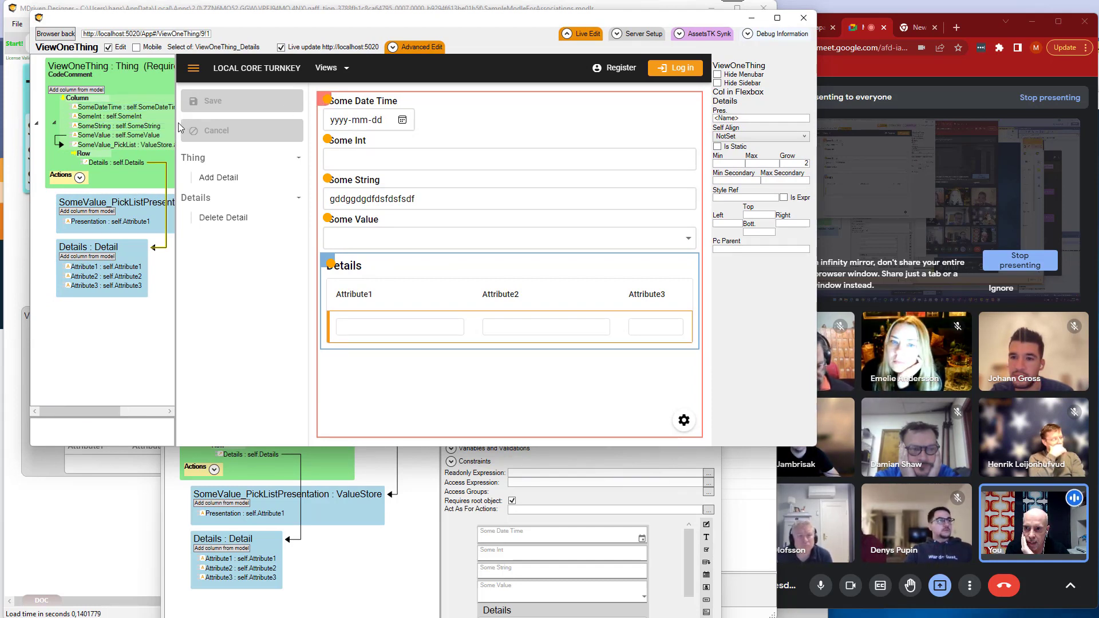
pyautogui.moveTo(177, 122); pyautogui.dragTo(228, 114)
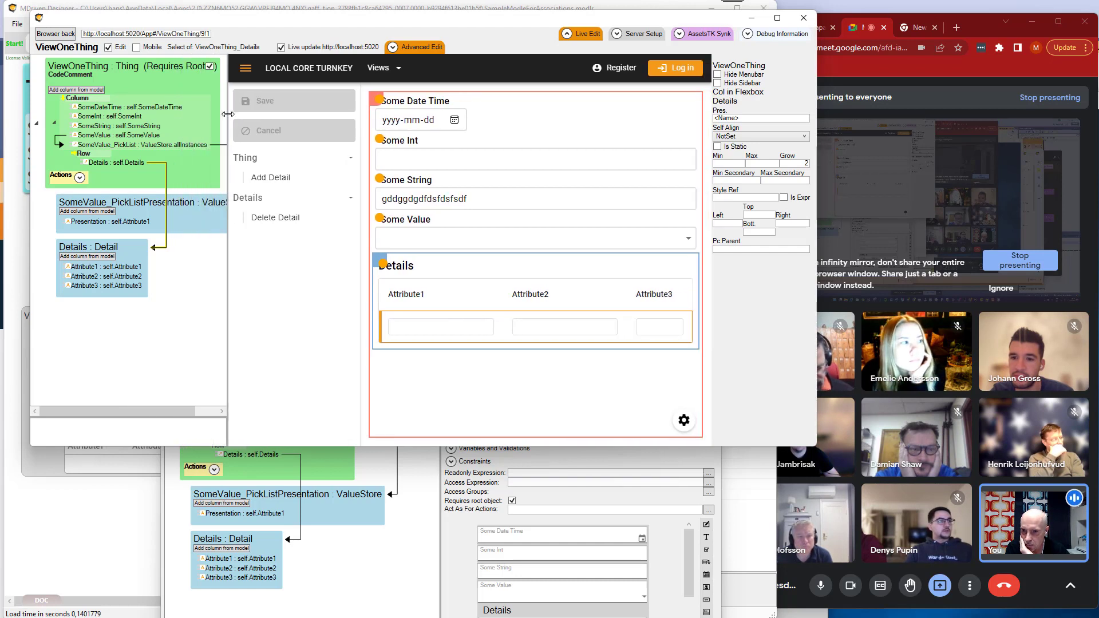
pyautogui.click(90, 155)
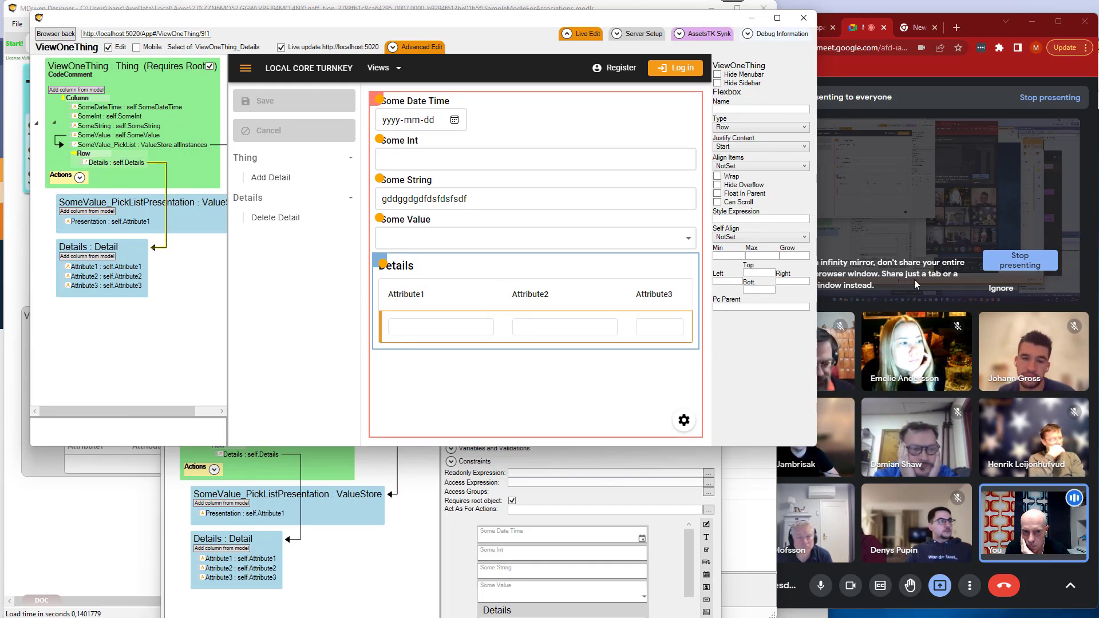
pyautogui.click(800, 255)
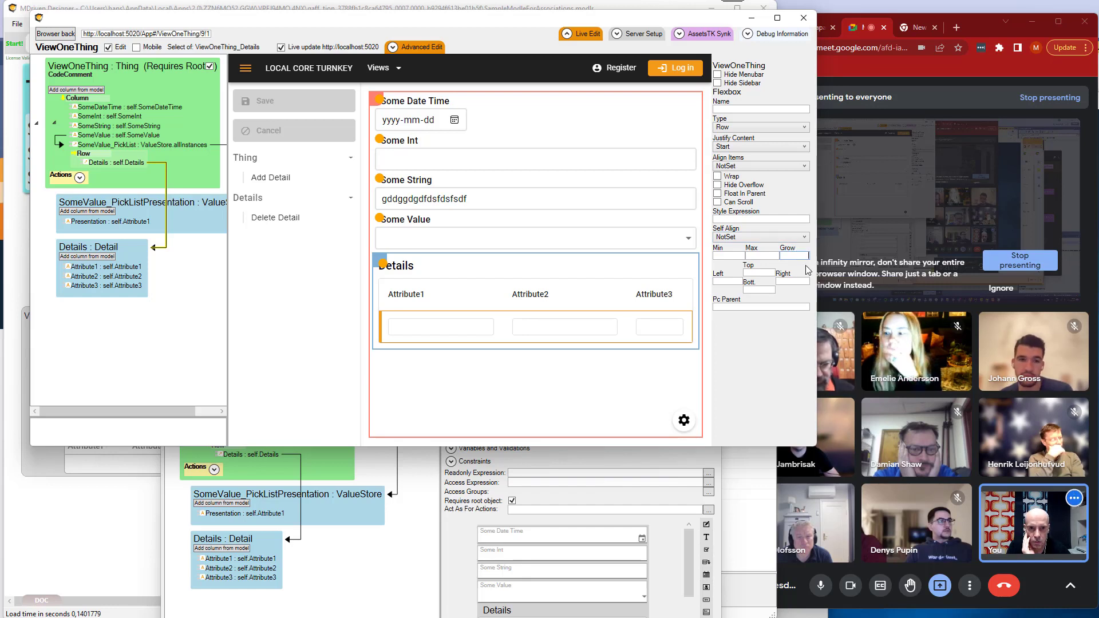
pyautogui.write('2')
pyautogui.press('Tab')
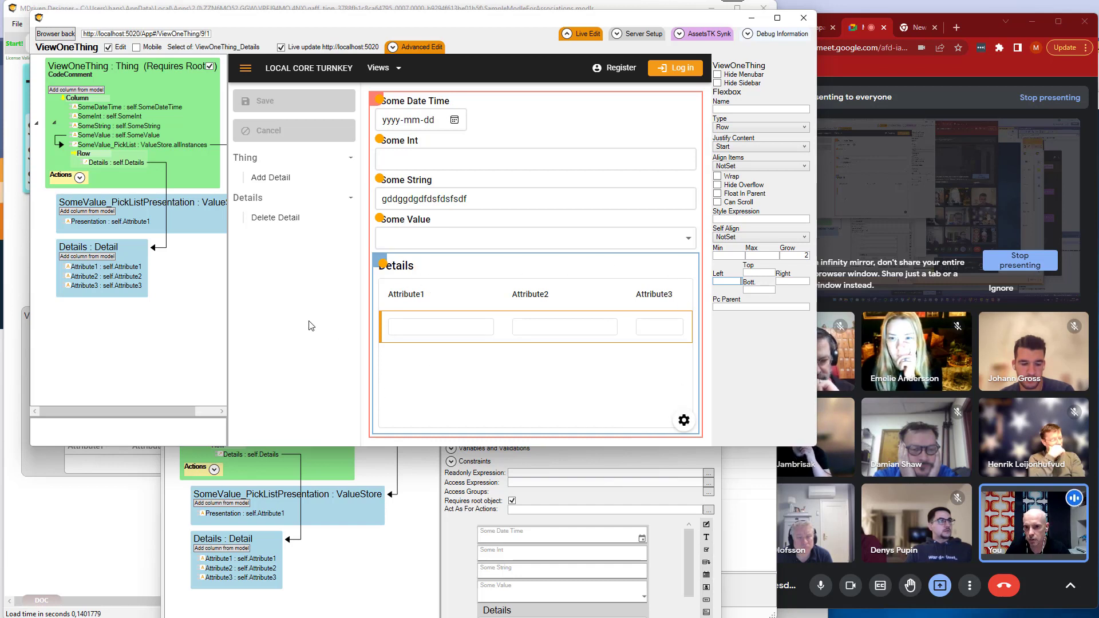
pyautogui.click(429, 335)
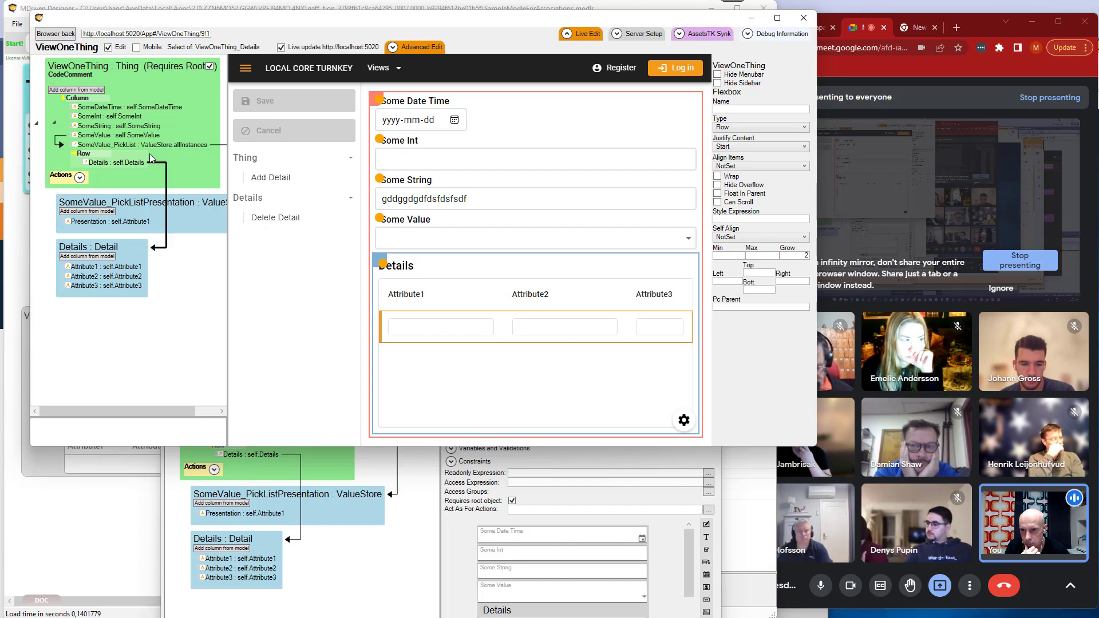
# Move SomeString into the nested Row container ahead of Details, and select that container in the live preview.
pyautogui.moveTo(106, 131); pyautogui.dragTo(93, 164)
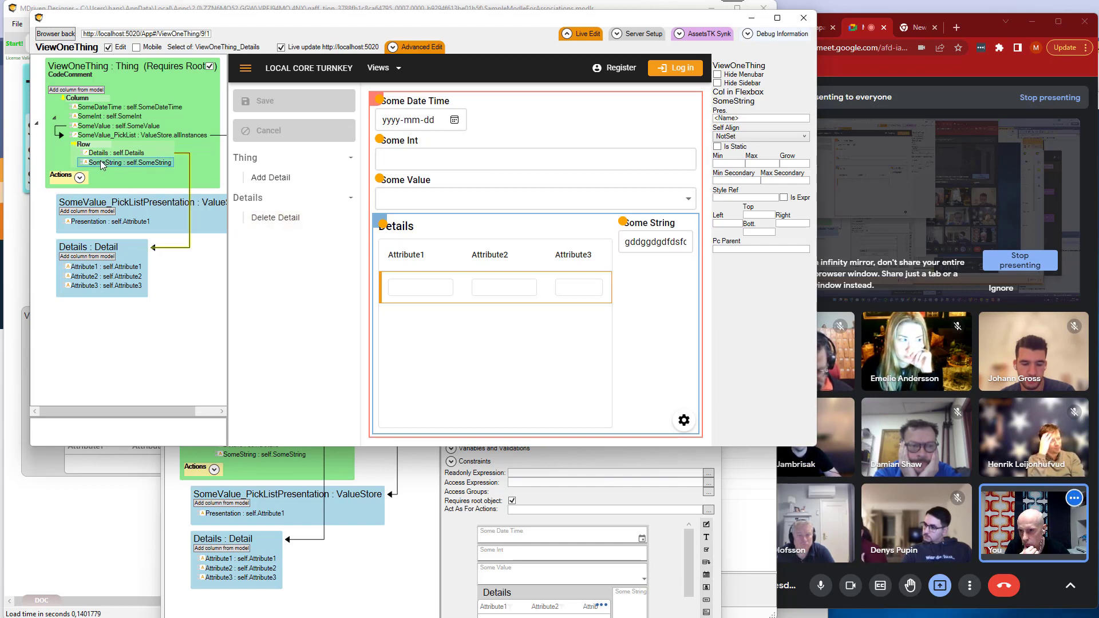
pyautogui.moveTo(102, 164); pyautogui.dragTo(100, 157)
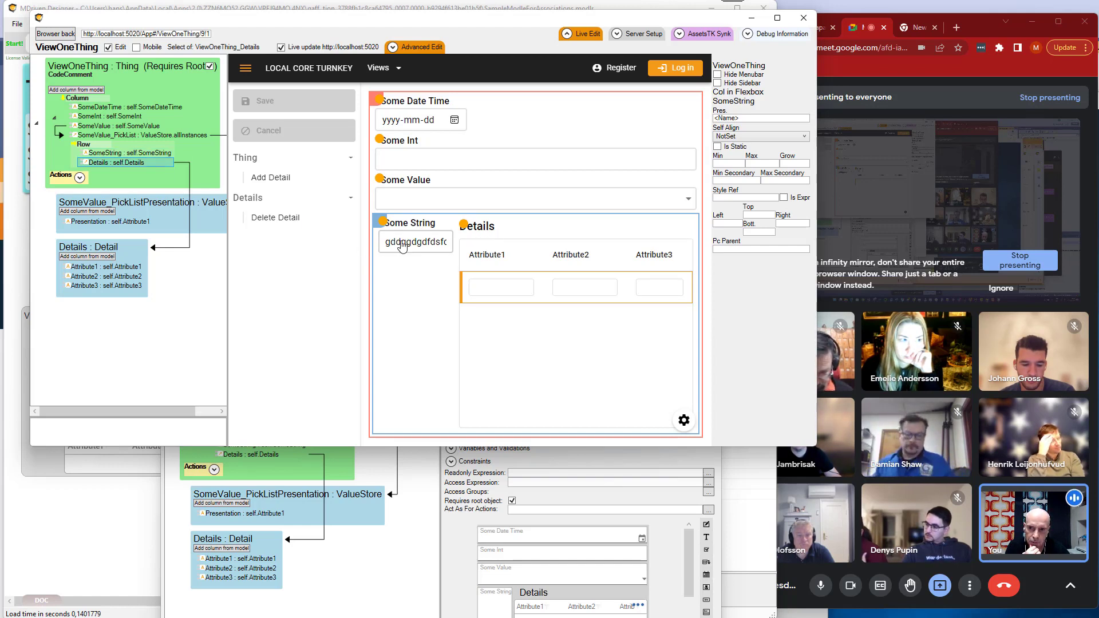
pyautogui.click(379, 224)
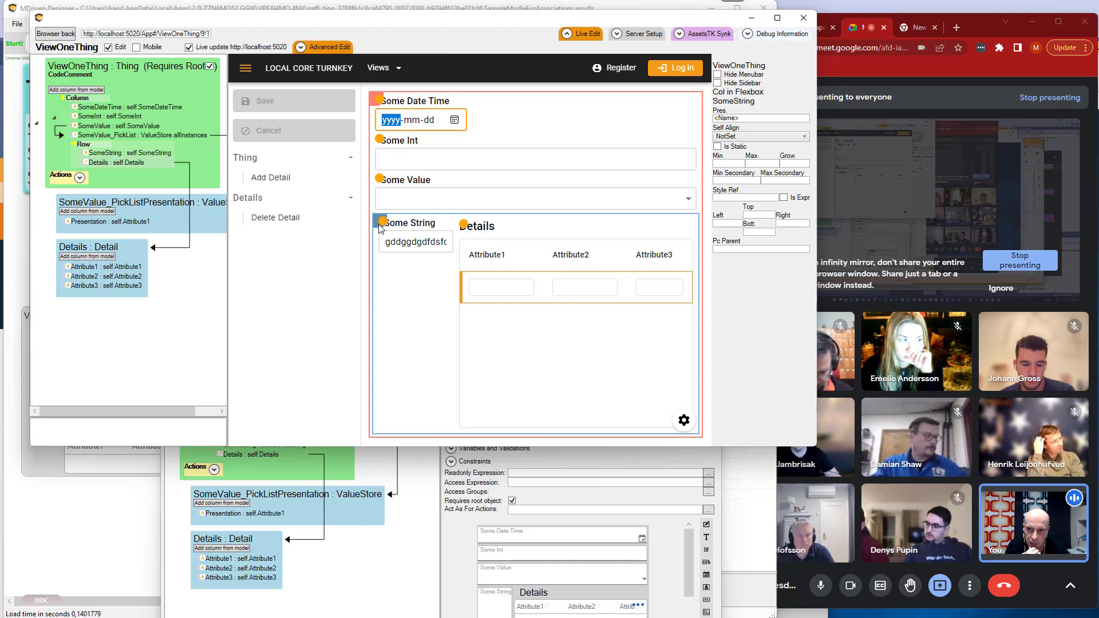
pyautogui.moveTo(379, 223)
pyautogui.mouseDown()
pyautogui.moveTo(375, 249)
pyautogui.moveTo(458, 160)
pyautogui.moveTo(320, 222)
pyautogui.moveTo(395, 304)
pyautogui.moveTo(436, 180)
pyautogui.moveTo(441, 269)
pyautogui.moveTo(384, 229)
pyautogui.mouseUp()
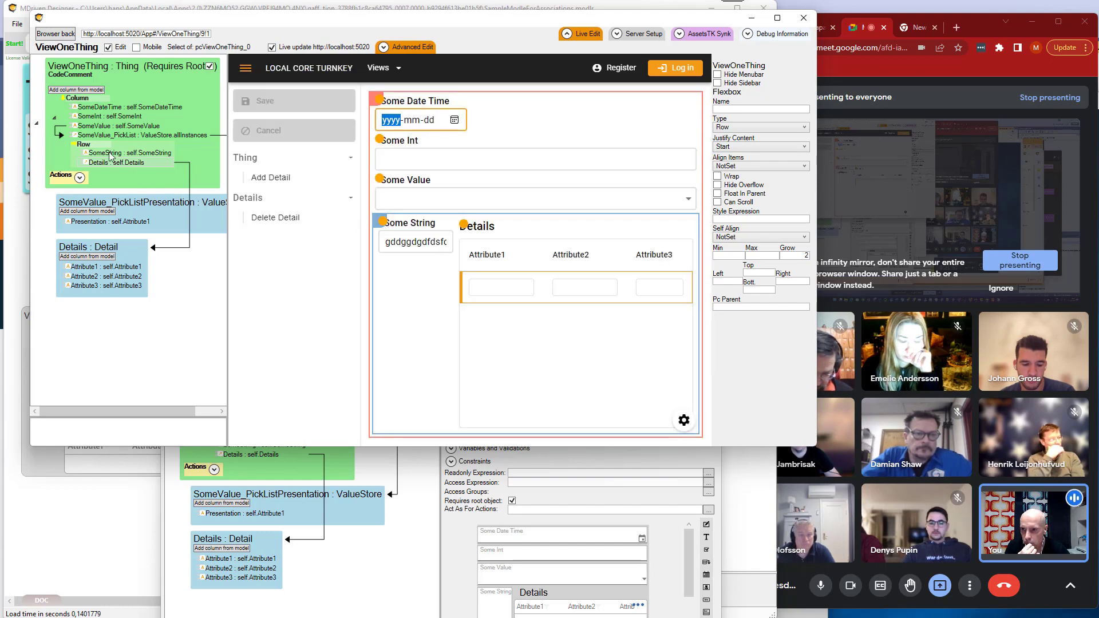
# Add two more child placing containers to the Column container.
pyautogui.rightClick(83, 100)
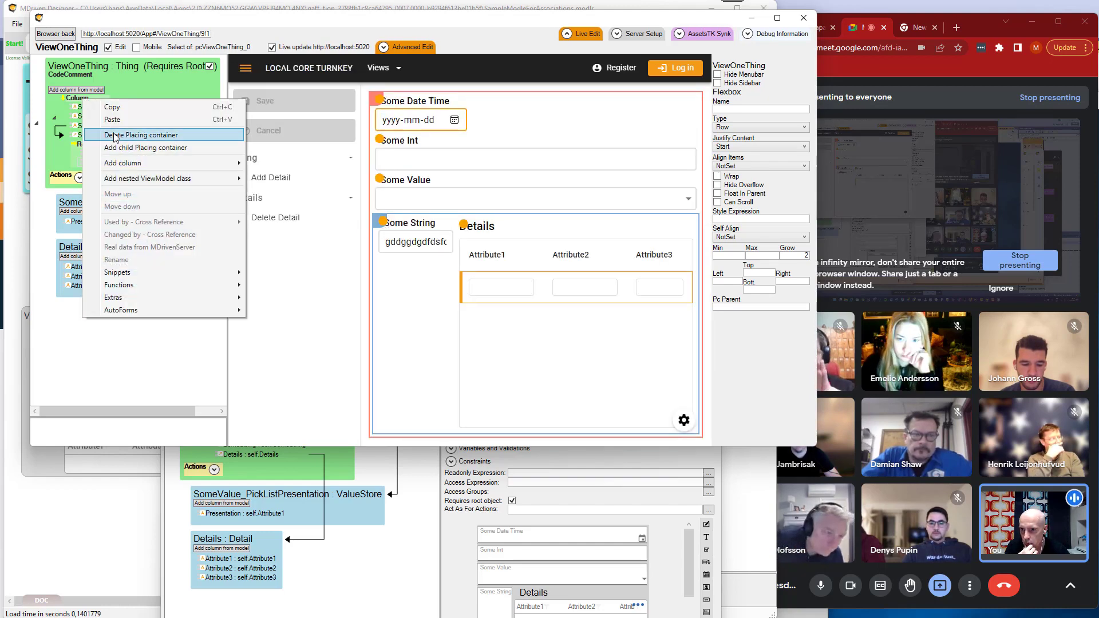
pyautogui.click(119, 147)
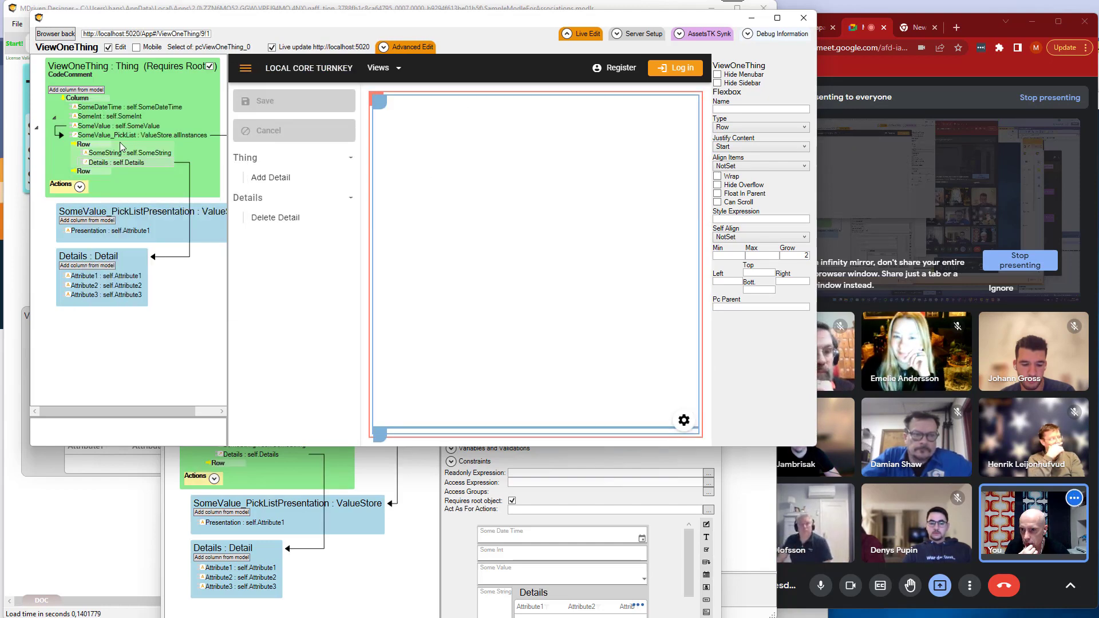
pyautogui.rightClick(81, 99)
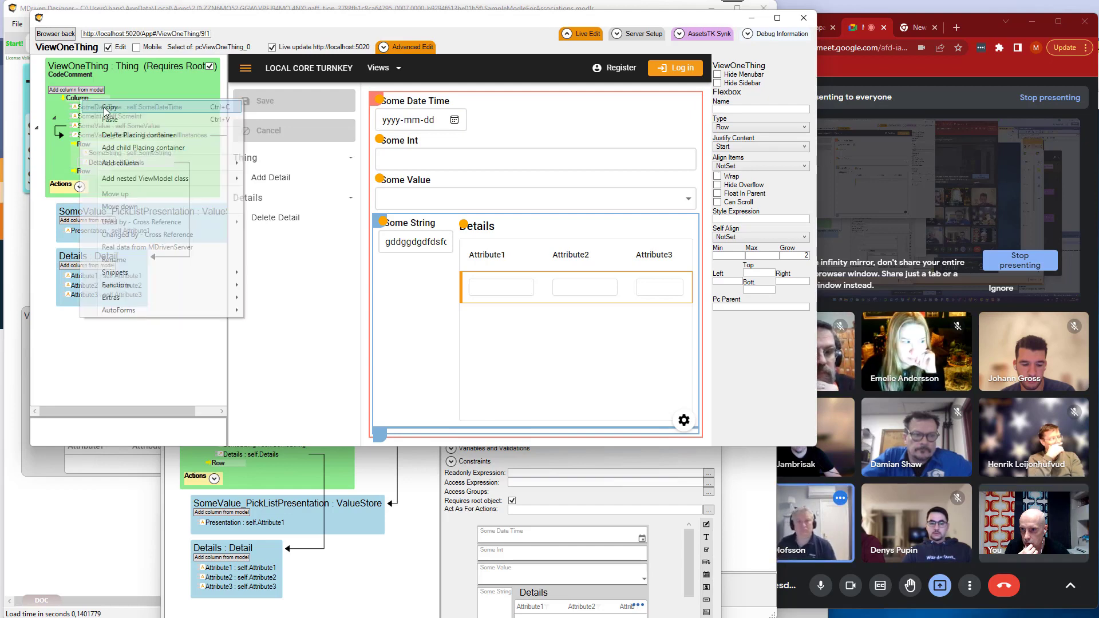
pyautogui.click(119, 150)
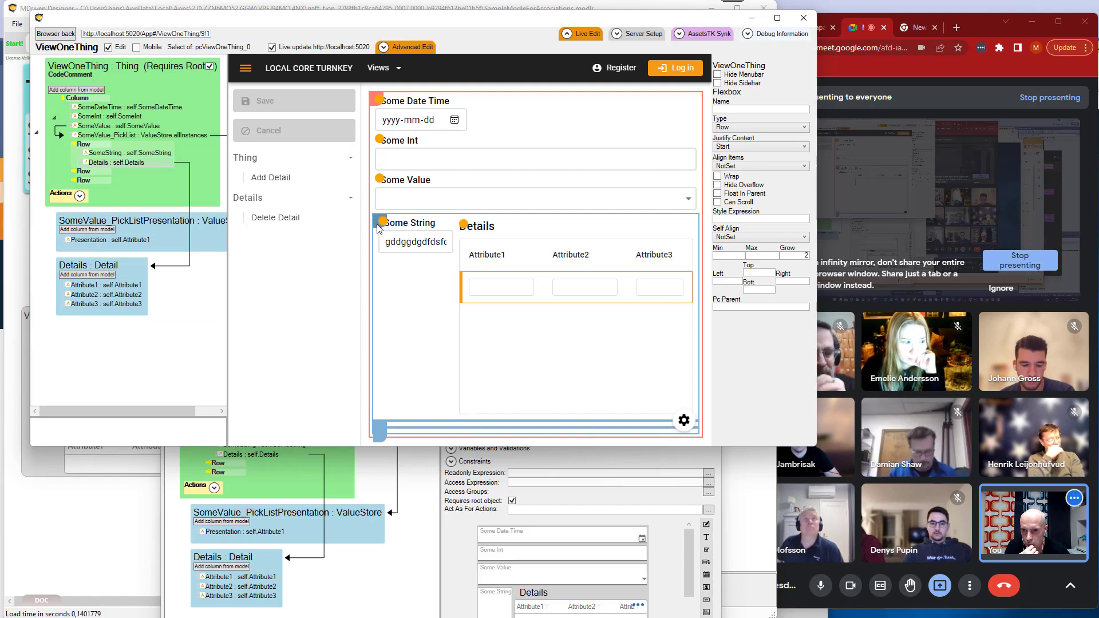
# Reorder the Column's Row containers and nest the Row holding SomeString and Details inside a neighbouring empty Row.
pyautogui.moveTo(378, 228)
pyautogui.mouseDown()
pyautogui.moveTo(379, 372)
pyautogui.moveTo(383, 233)
pyautogui.mouseUp()
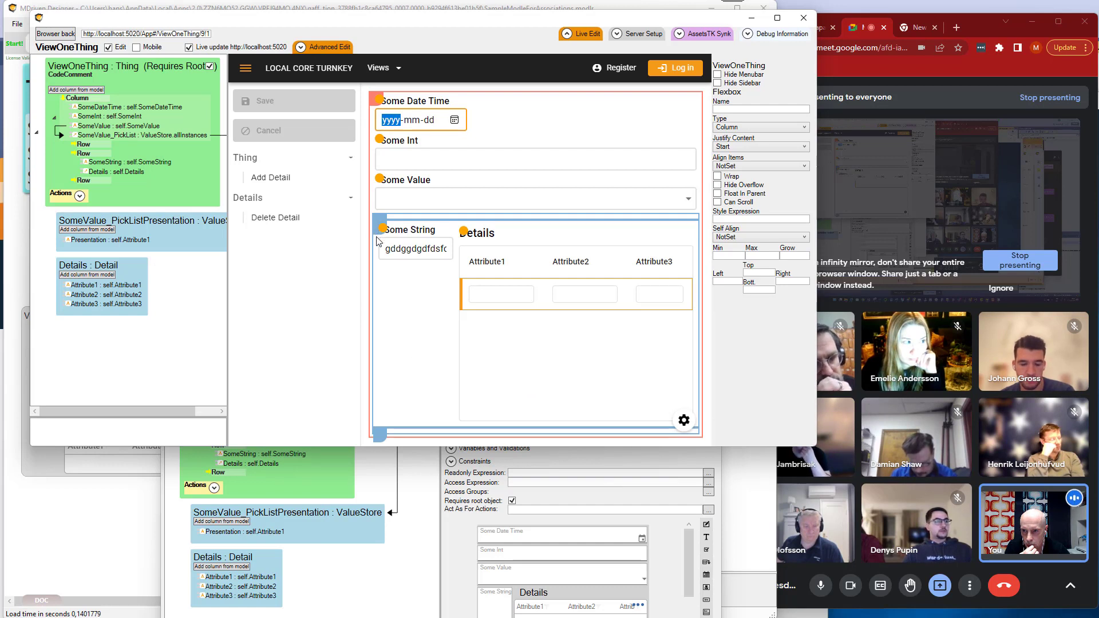
pyautogui.moveTo(378, 236); pyautogui.dragTo(384, 223)
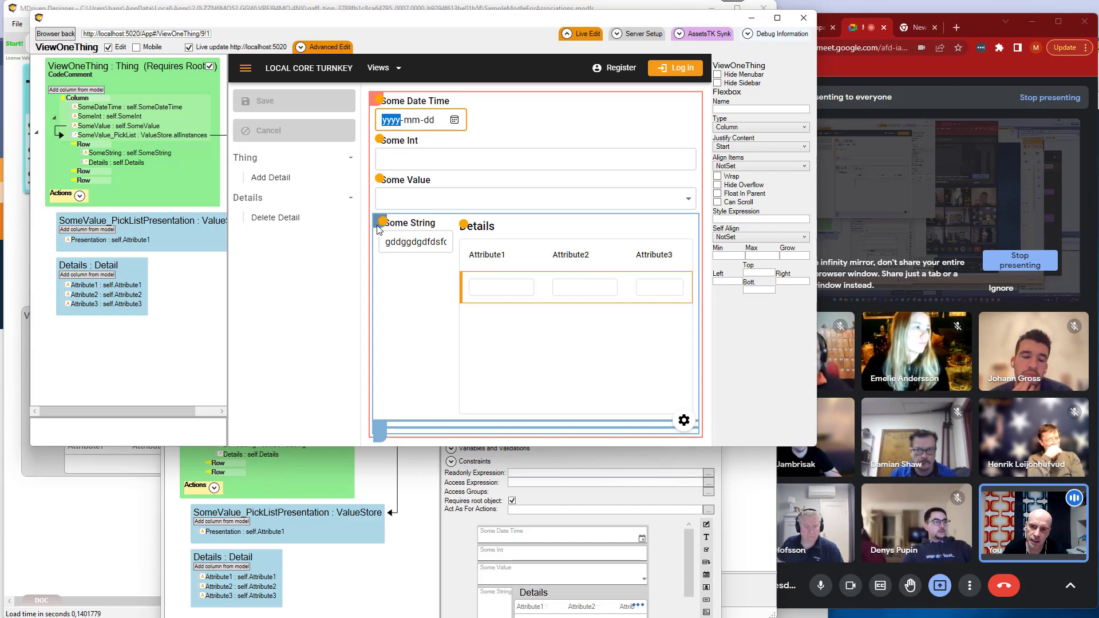
pyautogui.moveTo(377, 230)
pyautogui.mouseDown()
pyautogui.moveTo(385, 255)
pyautogui.moveTo(382, 222)
pyautogui.moveTo(380, 233)
pyautogui.mouseUp()
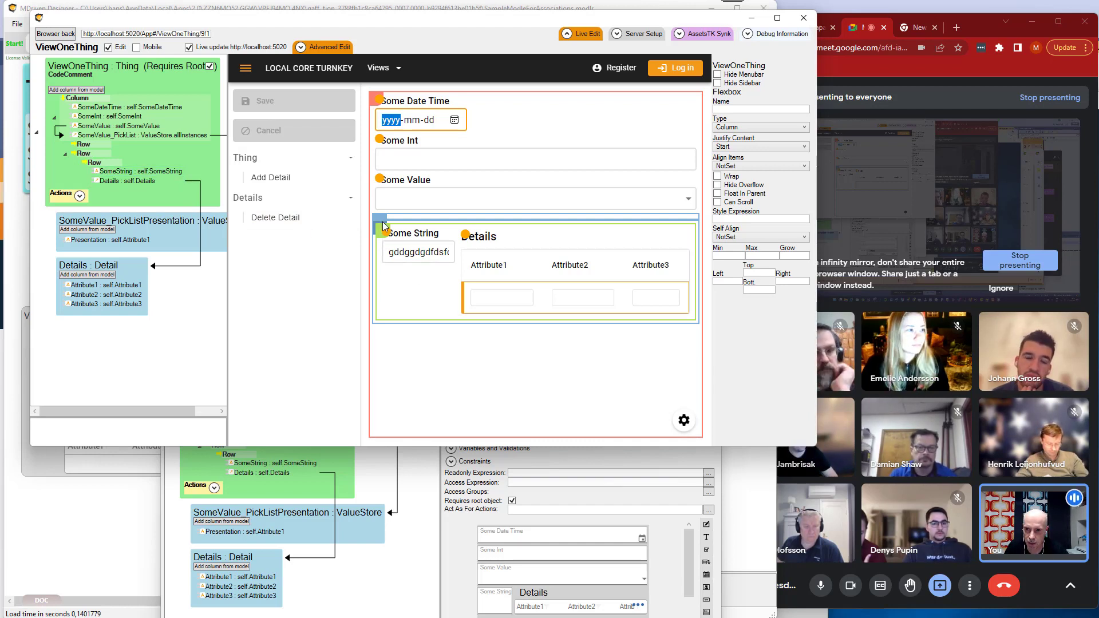
# Try to move the outer Row container out to the Column, and move SomeInt into the empty Row container.
pyautogui.moveTo(382, 224); pyautogui.dragTo(372, 107)
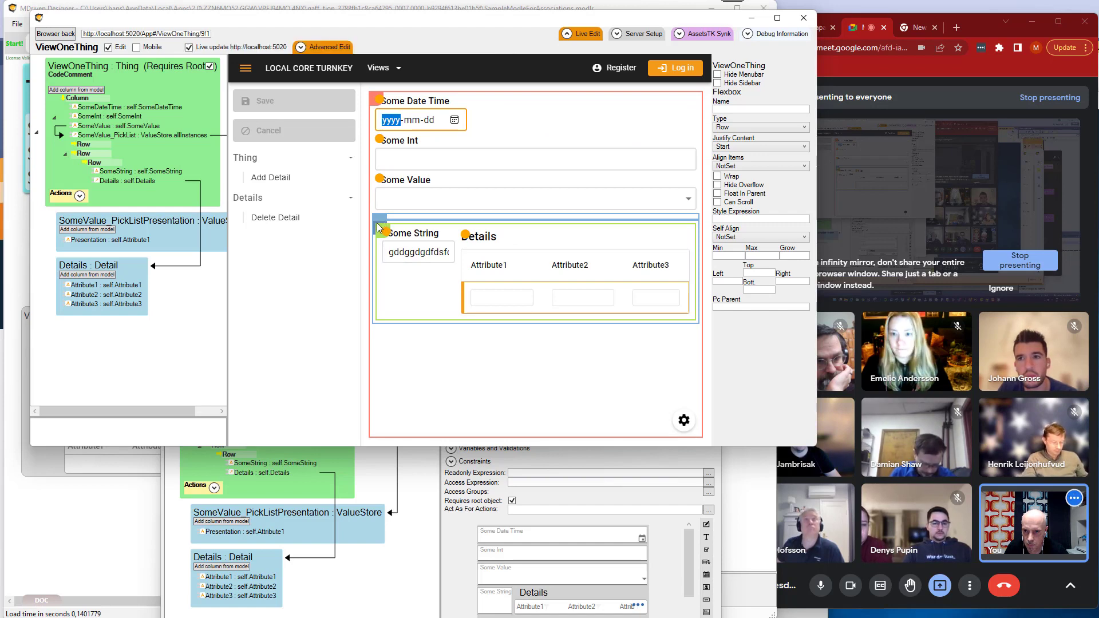
pyautogui.moveTo(378, 227); pyautogui.dragTo(369, 211)
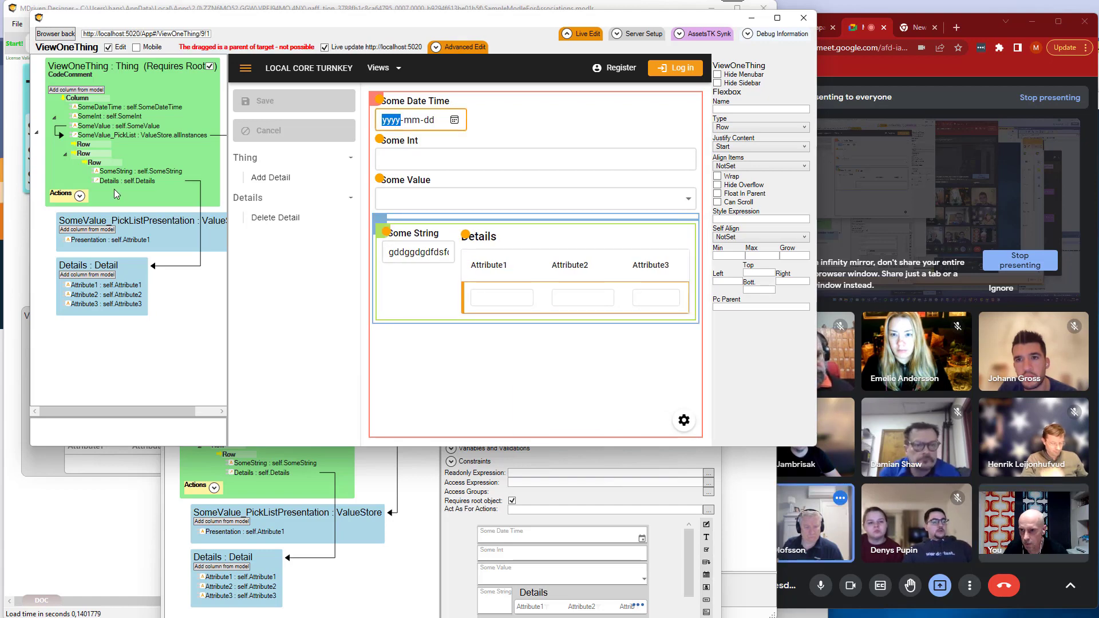
pyautogui.moveTo(98, 117); pyautogui.dragTo(89, 150)
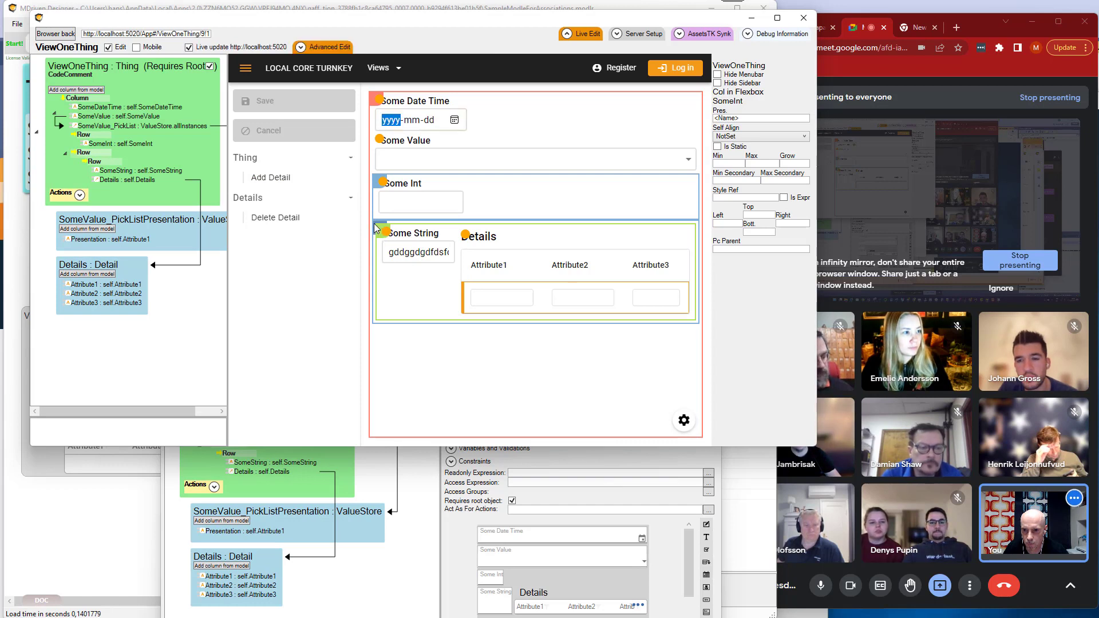
# Nest the outer Row container inside the Row holding SomeInt, and move the Row with SomeString and Details directly into the Column.
pyautogui.moveTo(385, 229); pyautogui.dragTo(377, 184)
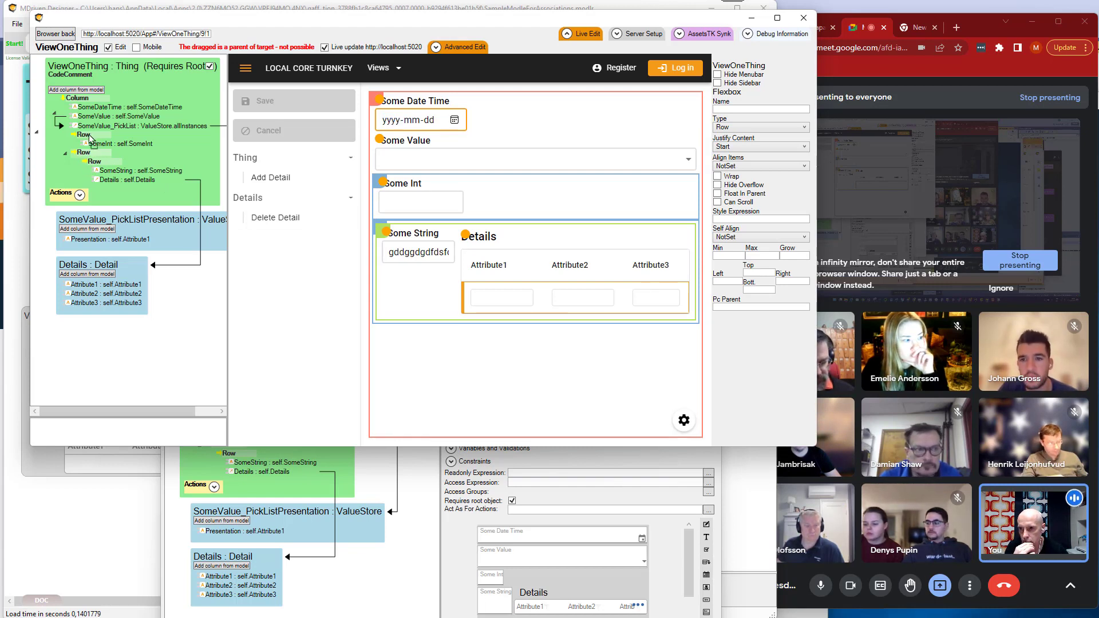
pyautogui.moveTo(84, 152); pyautogui.dragTo(86, 138)
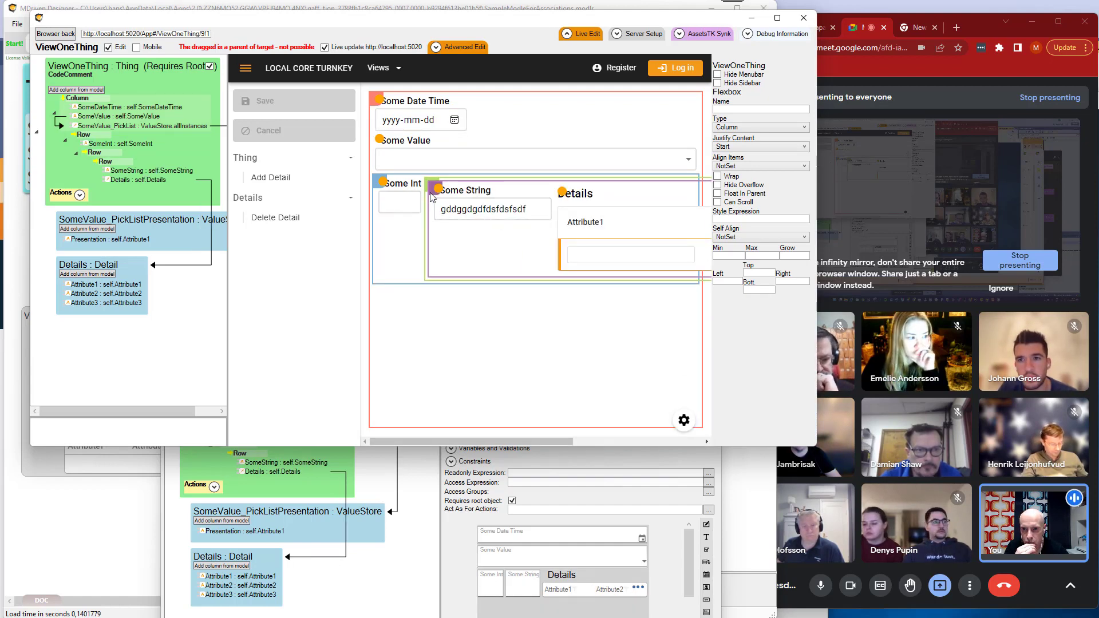
pyautogui.moveTo(433, 196); pyautogui.dragTo(374, 102)
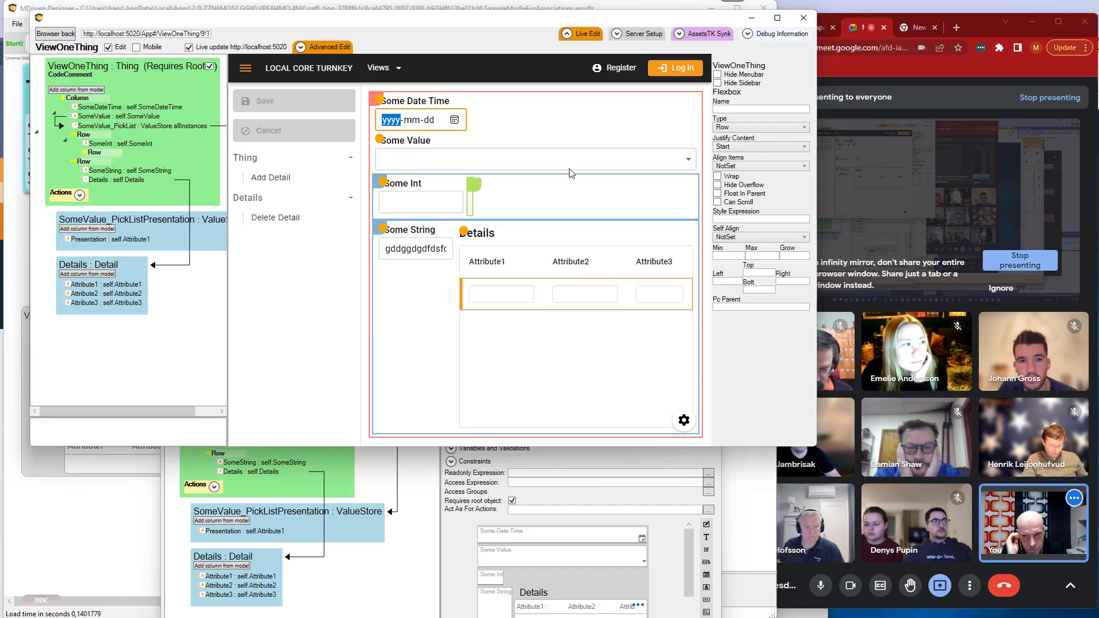
# Show the advanced edit properties of the selected Row container and hide them again.
pyautogui.click(327, 47)
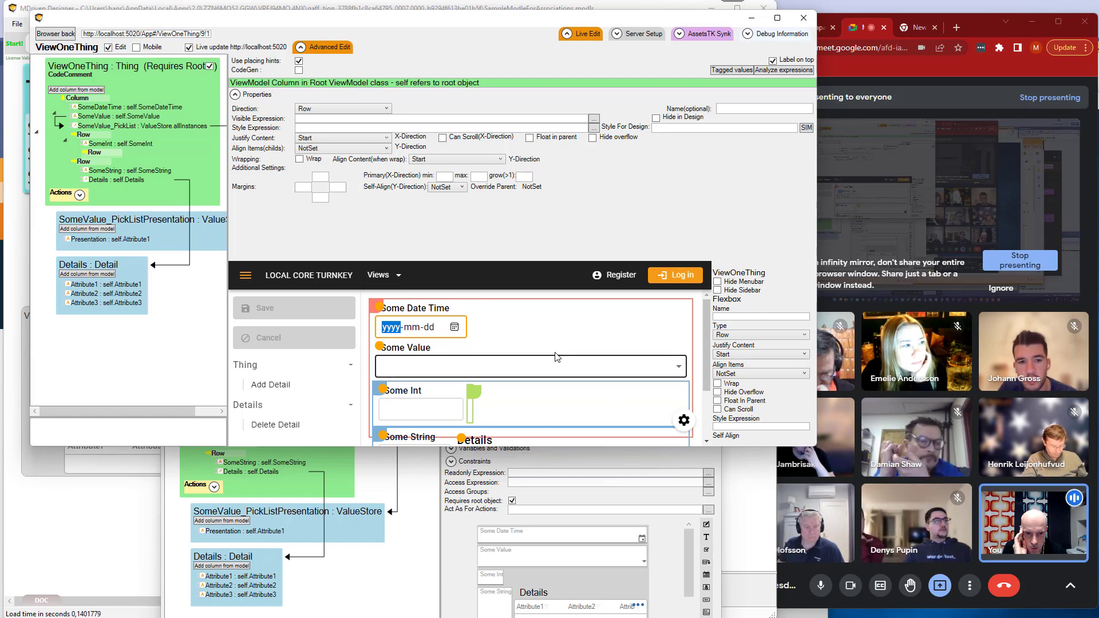
pyautogui.click(334, 48)
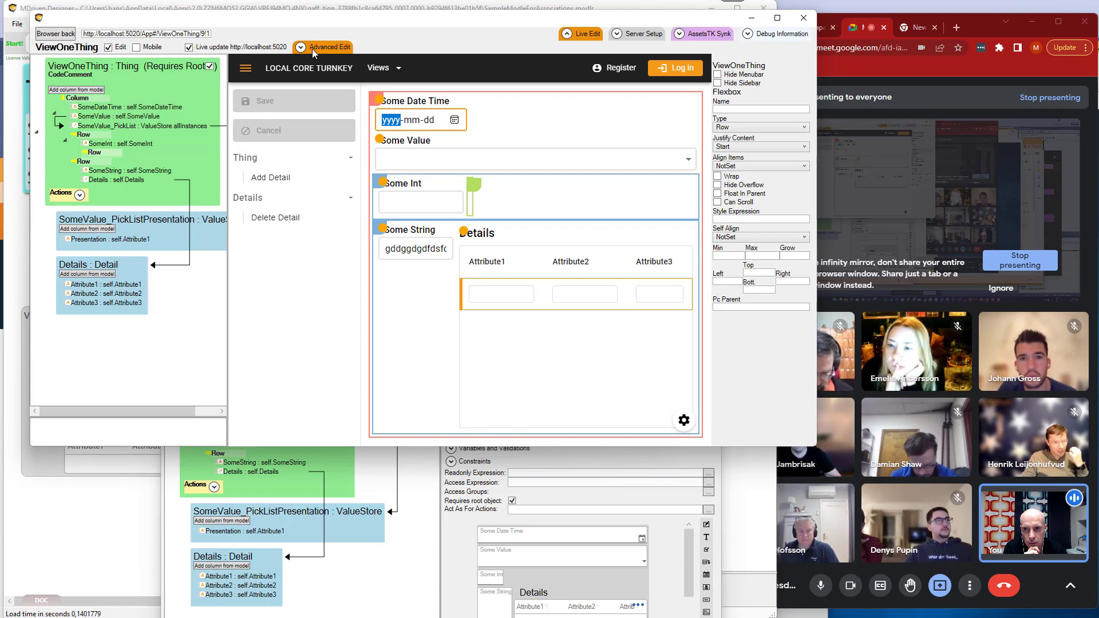
pyautogui.click(337, 49)
pyautogui.click(328, 49)
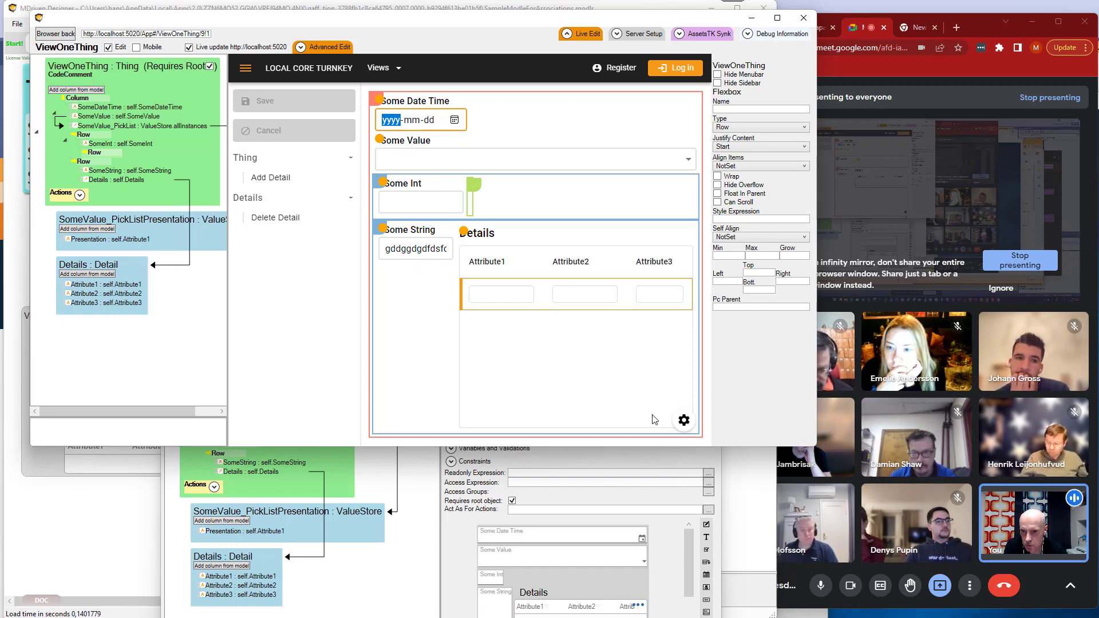
# Preview ViewOneThing in the mobile layout with its side menu closed, and return to the desktop layout.
pyautogui.moveTo(356, 20); pyautogui.dragTo(335, 23)
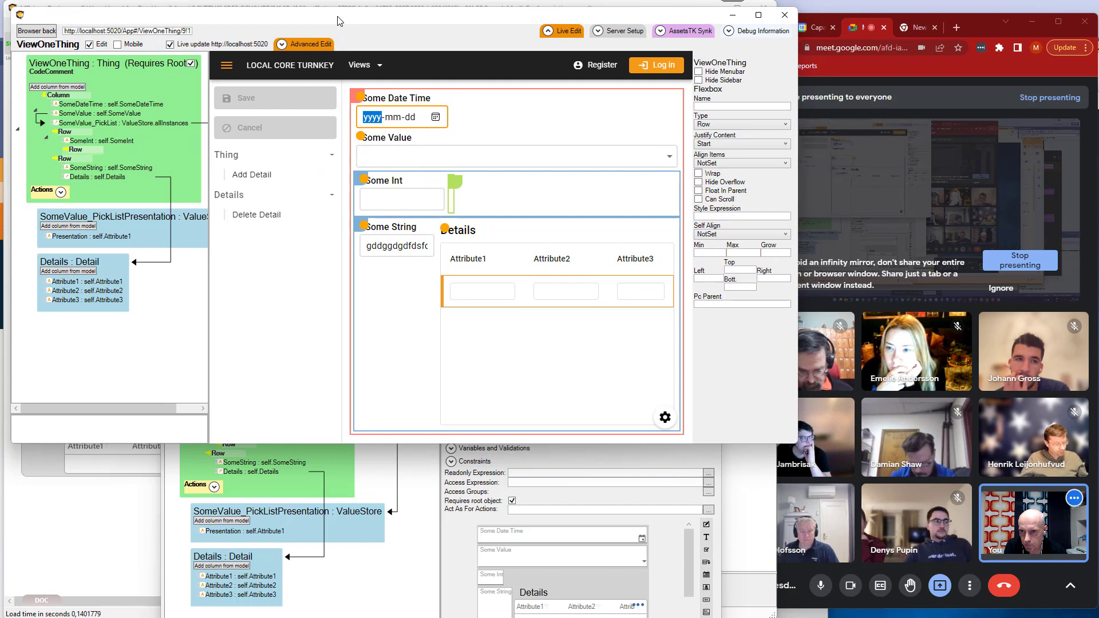
pyautogui.click(133, 47)
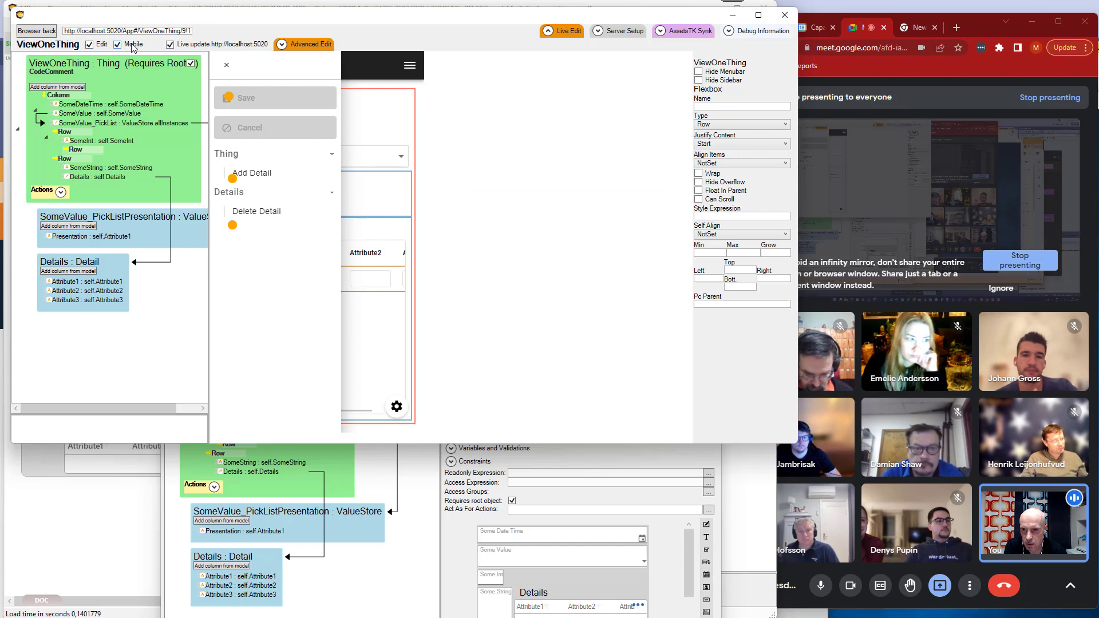
pyautogui.click(227, 67)
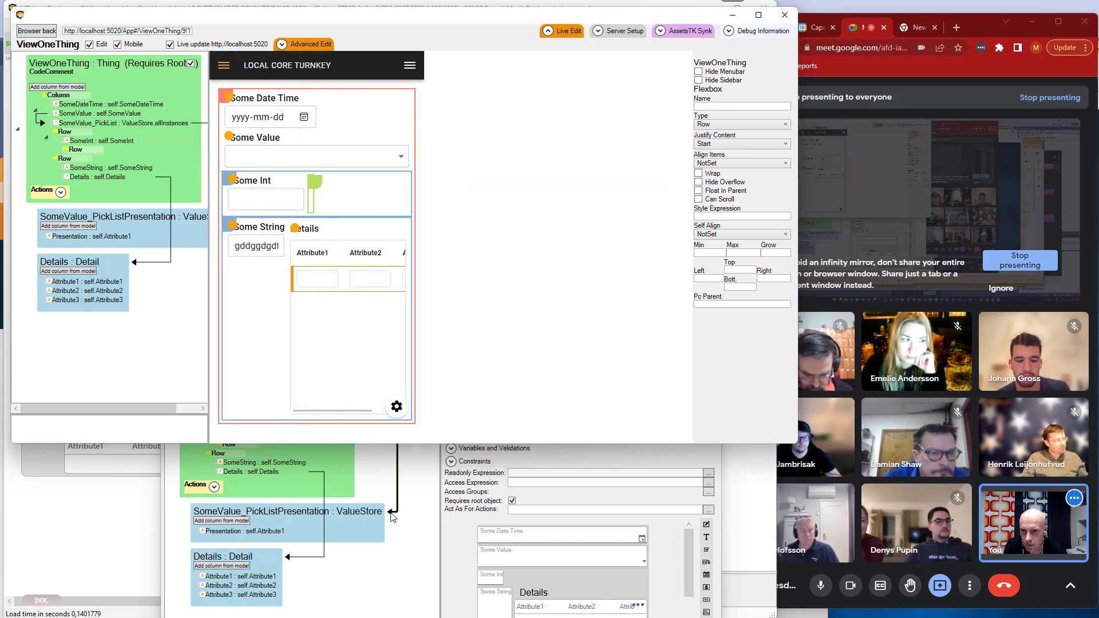
pyautogui.moveTo(370, 445); pyautogui.dragTo(352, 477)
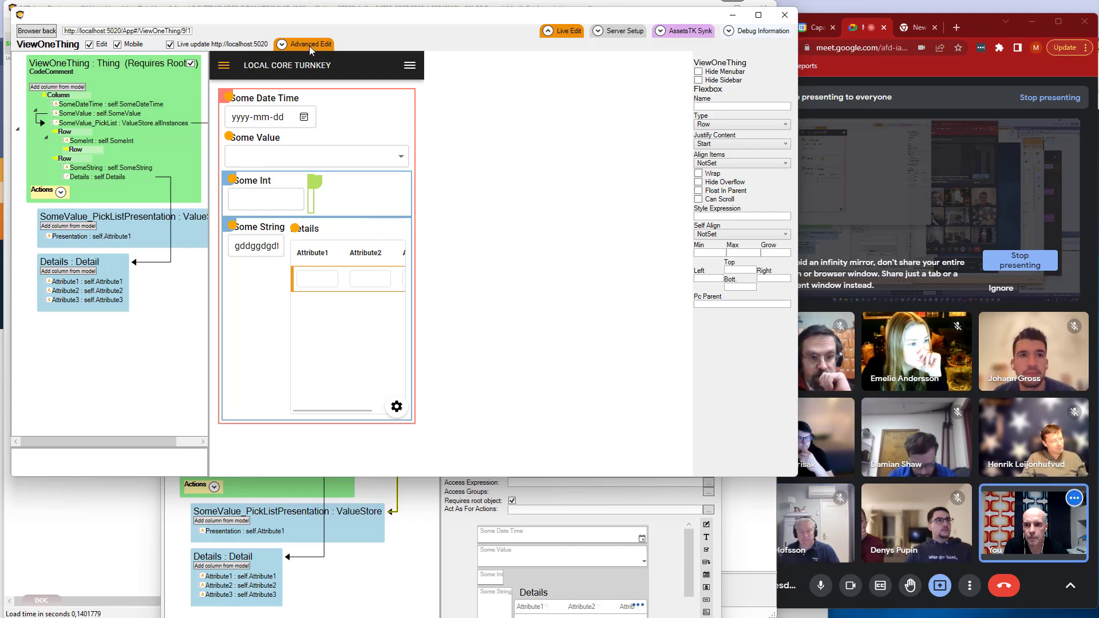
pyautogui.click(119, 44)
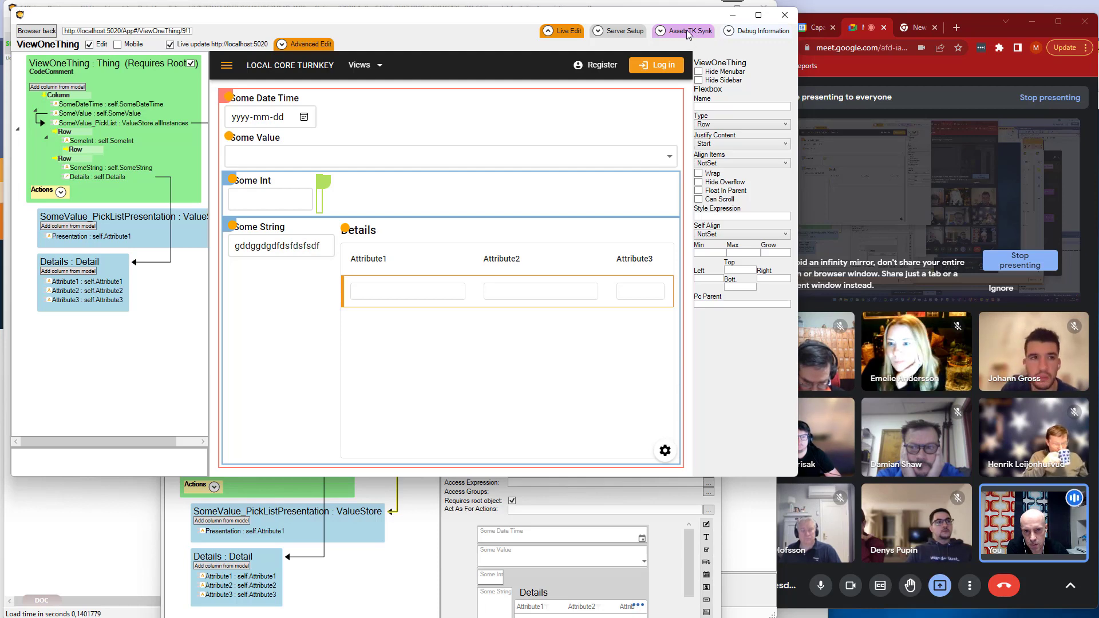
# Open the AssetsTK Synk view and refresh the file tree of the SampleModleForAssociations_AssetsTK folder.
pyautogui.click(686, 34)
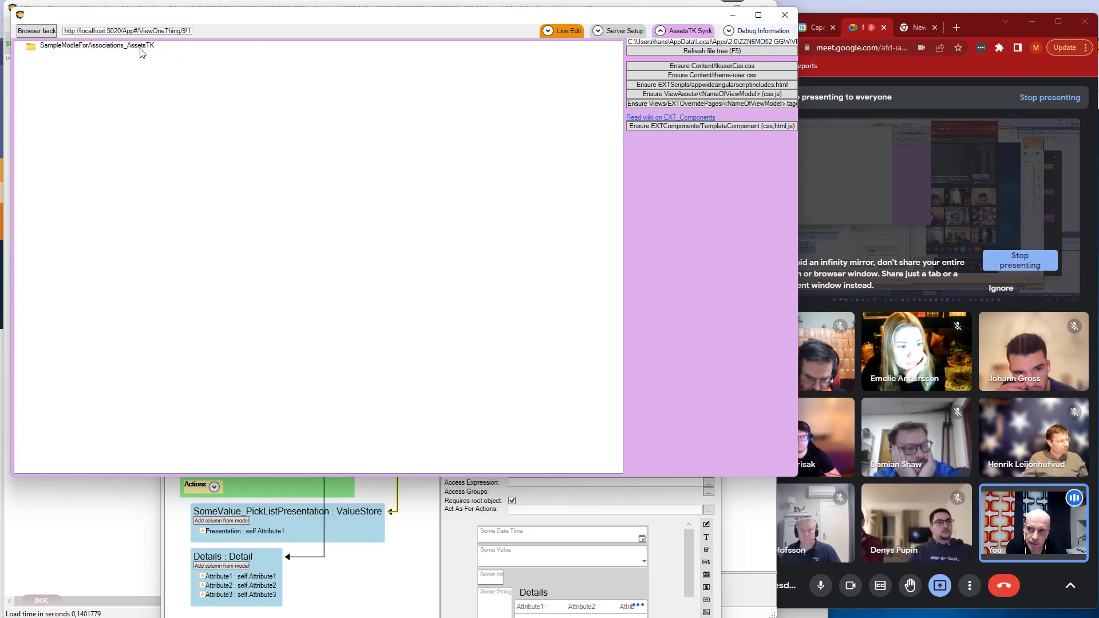
pyautogui.moveTo(163, 16); pyautogui.dragTo(168, 55)
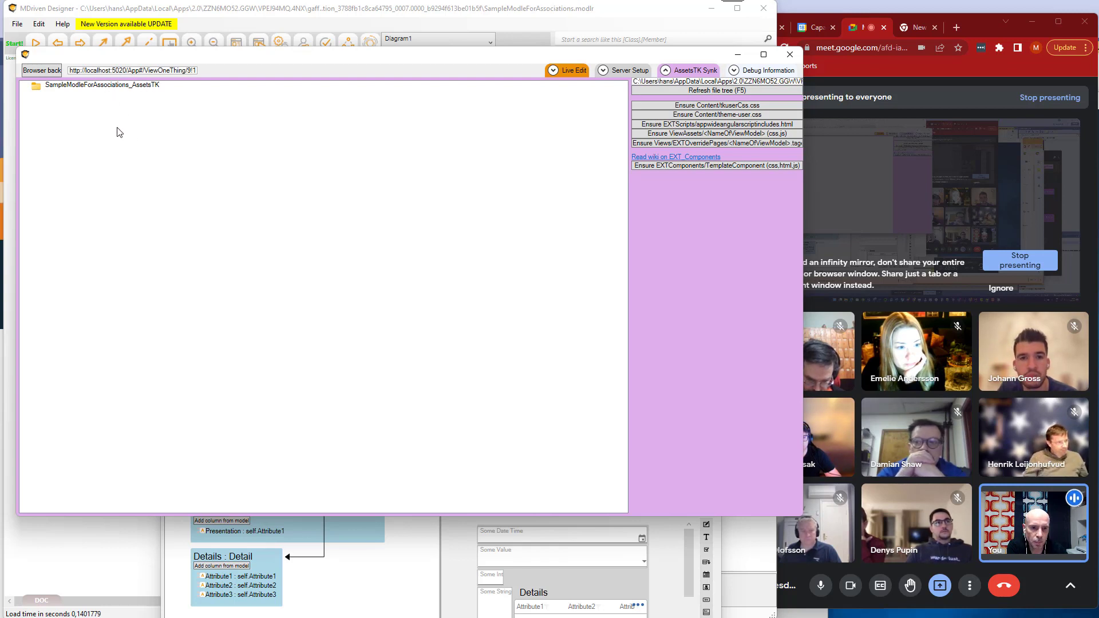
pyautogui.click(105, 87)
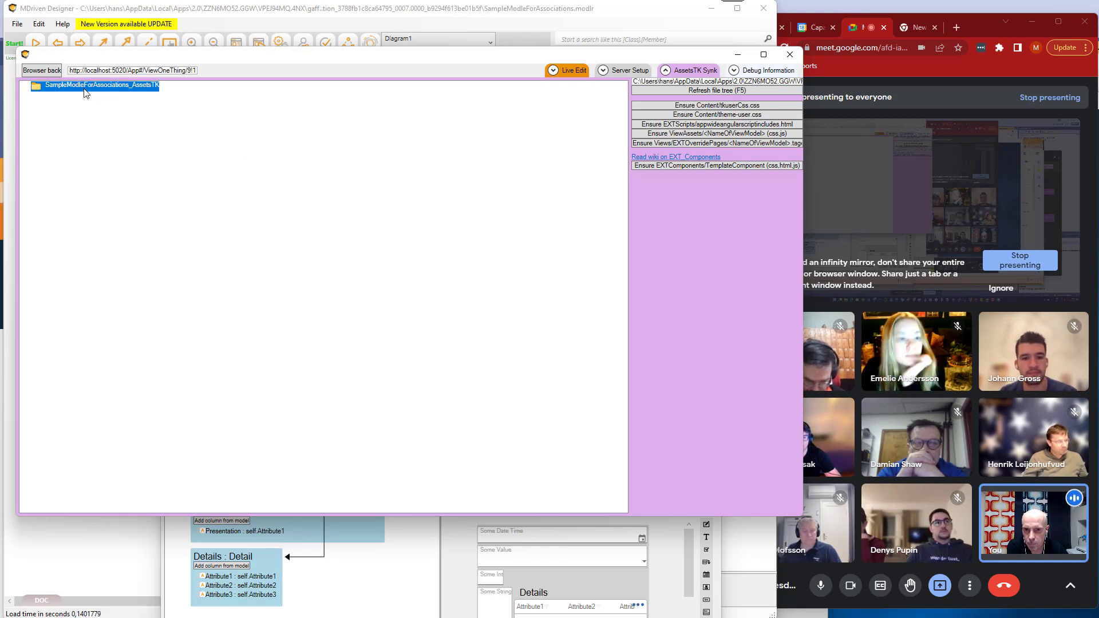
pyautogui.press('F5')
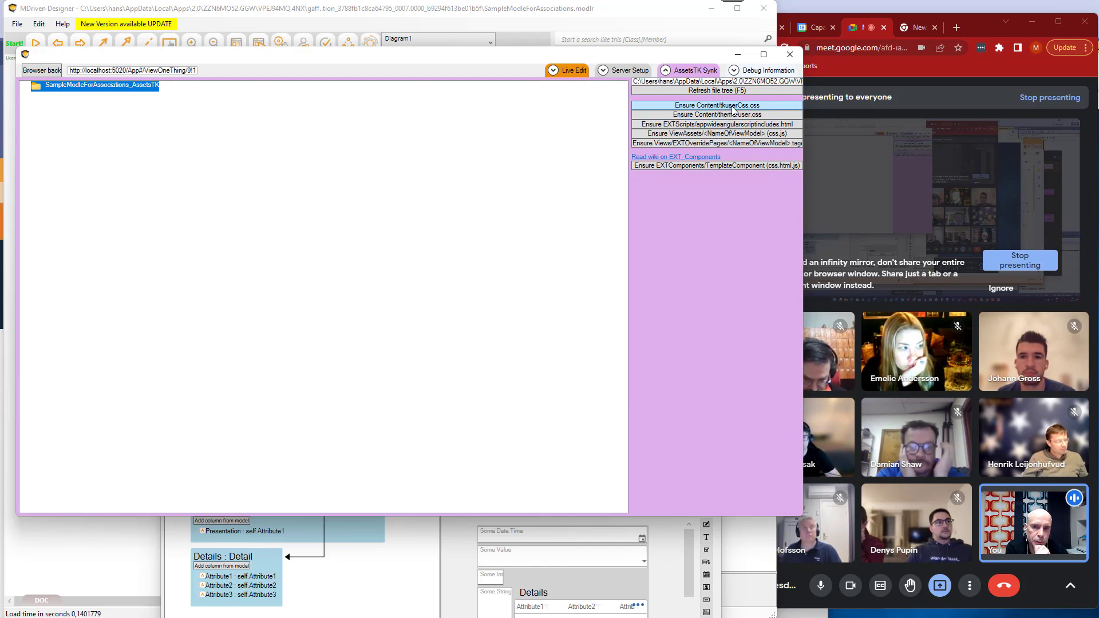
# Ensure the Content/tkuserCss.css asset exists, and expand the content folder to select the file.
pyautogui.click(731, 106)
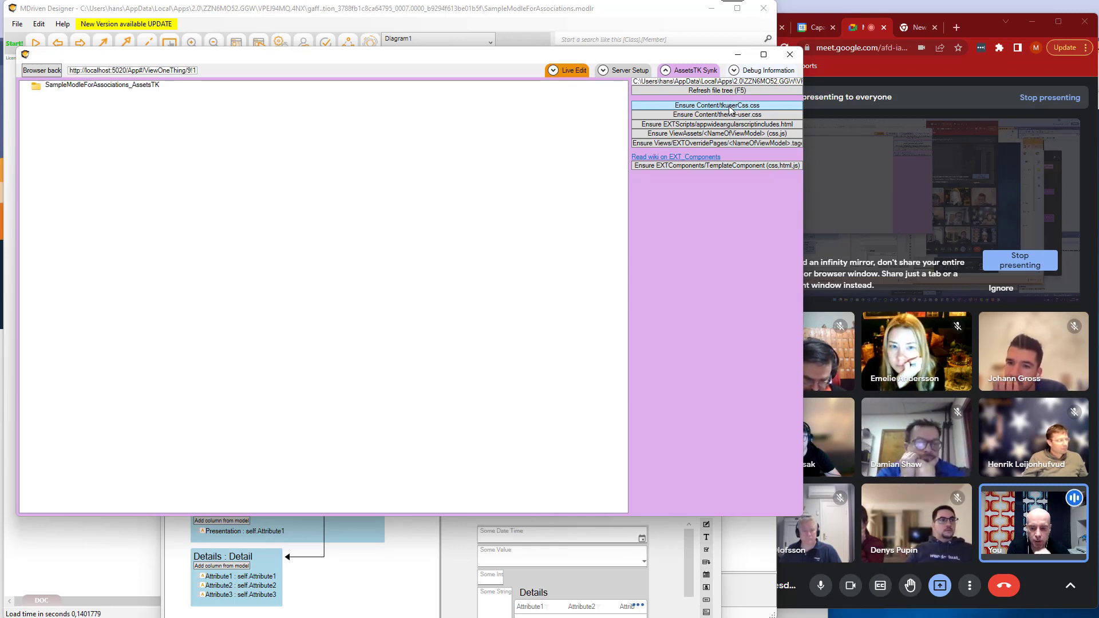
pyautogui.click(104, 86)
pyautogui.press('F5')
pyautogui.click(108, 90)
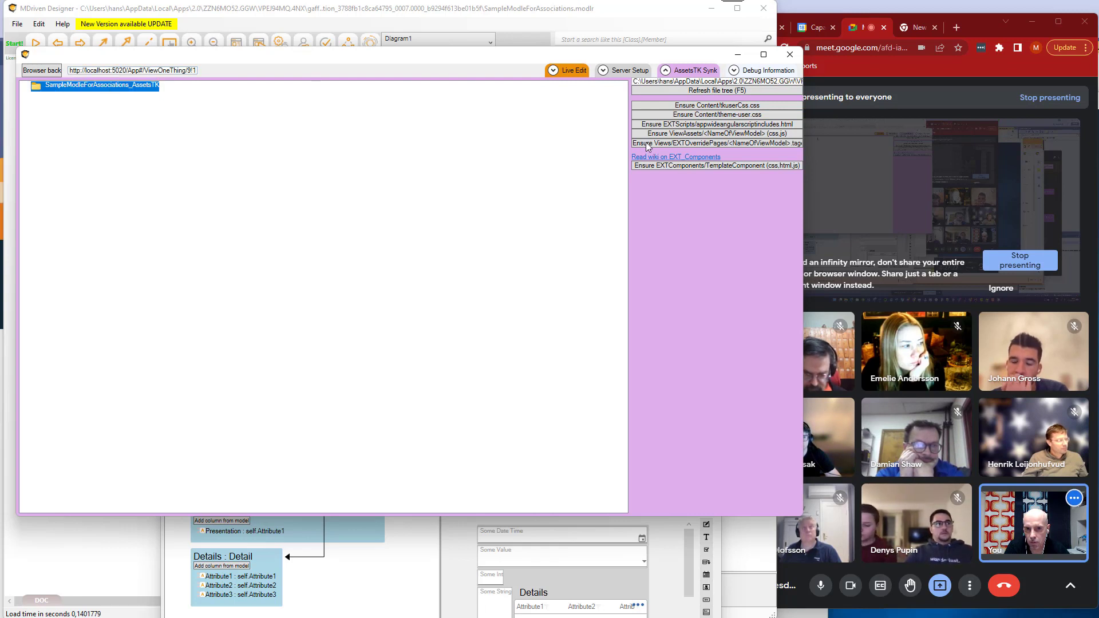
pyautogui.click(688, 108)
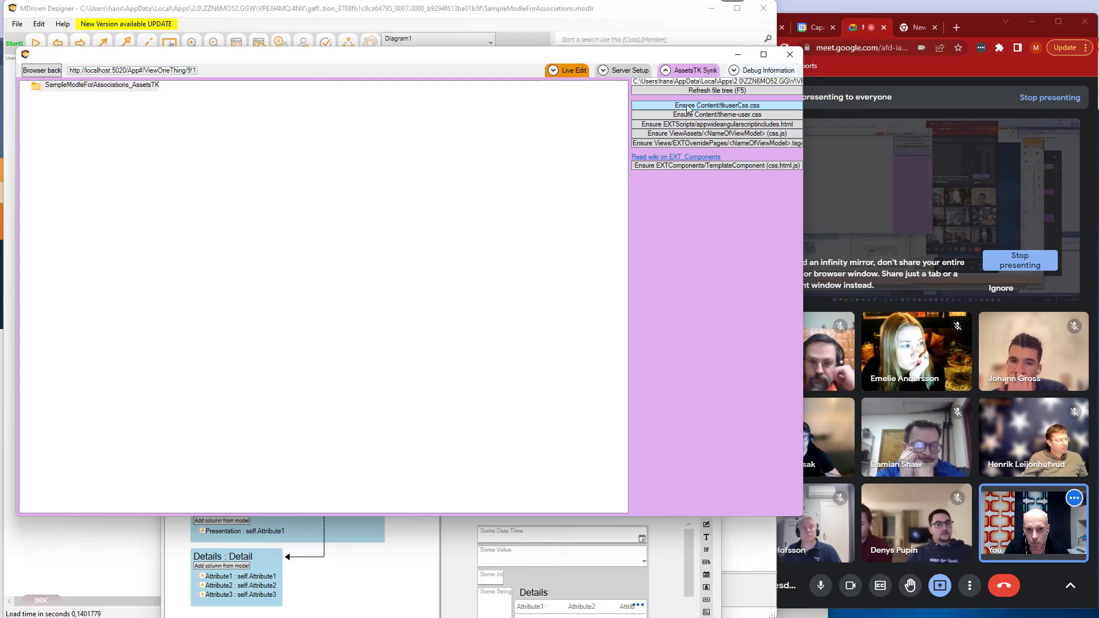
pyautogui.click(72, 87)
pyautogui.click(73, 100)
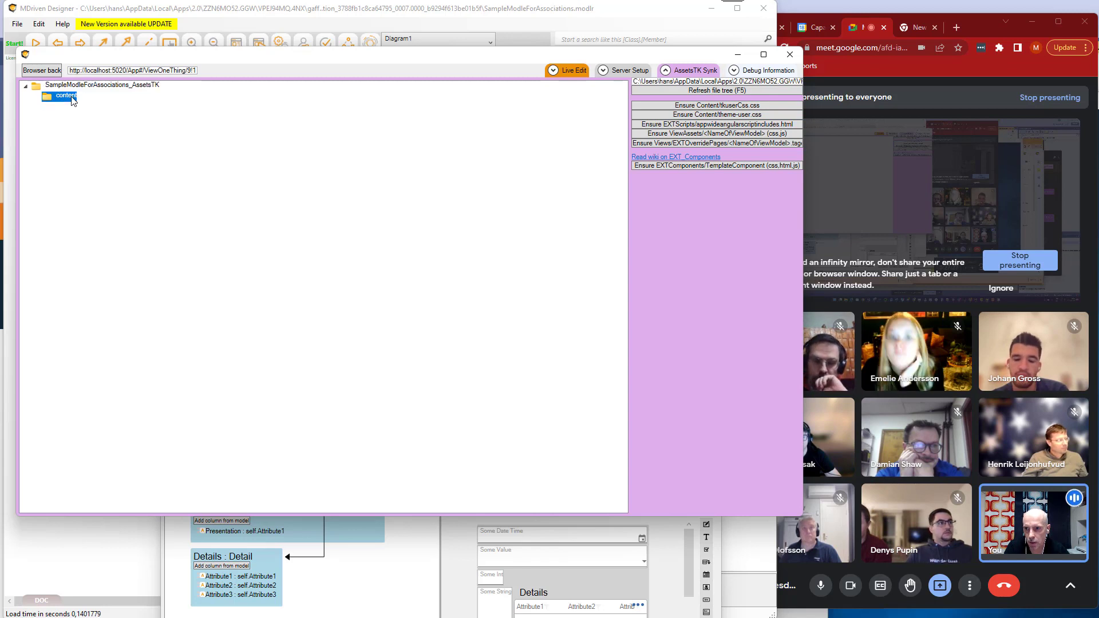
pyautogui.doubleClick(66, 96)
pyautogui.click(81, 107)
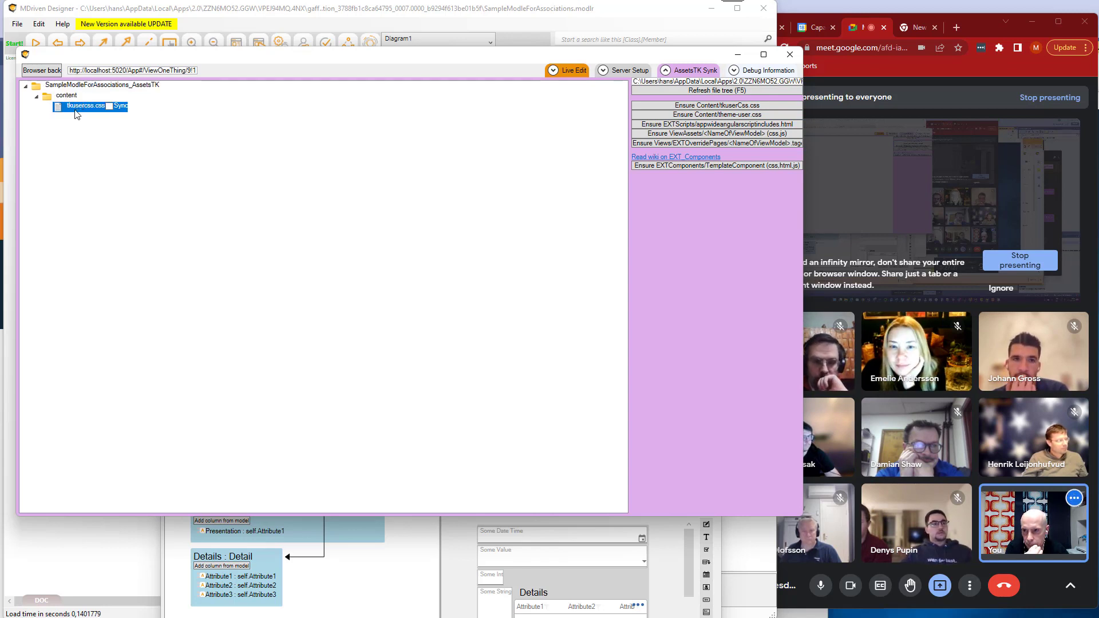
# Open tkusercss.css in Notepad, and shrink and place its window below the asset file tree.
pyautogui.rightClick(77, 108)
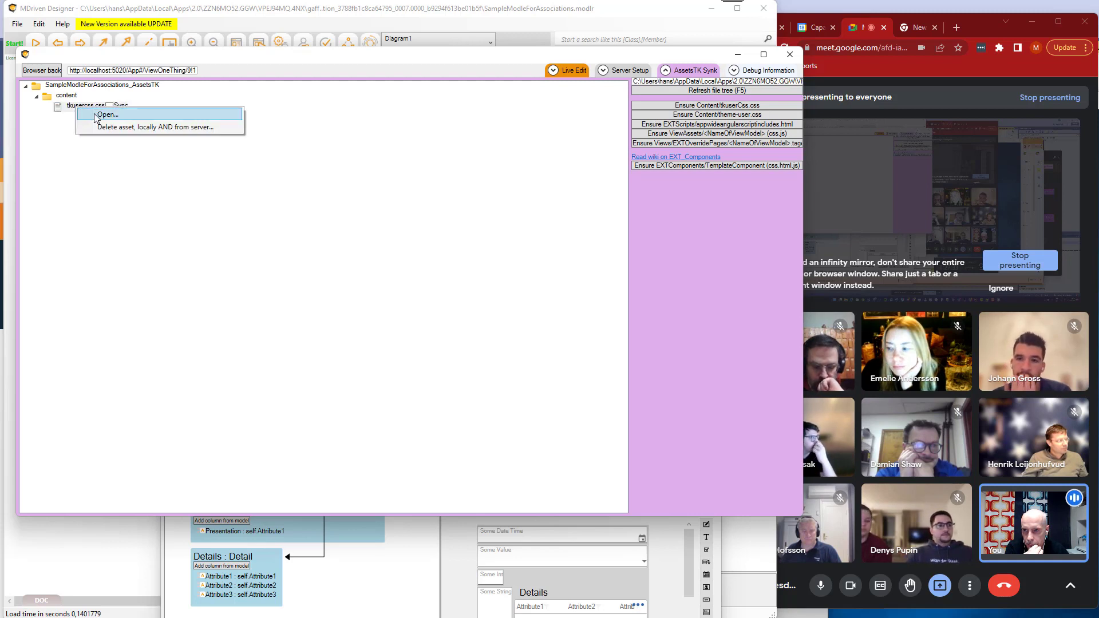
pyautogui.click(103, 117)
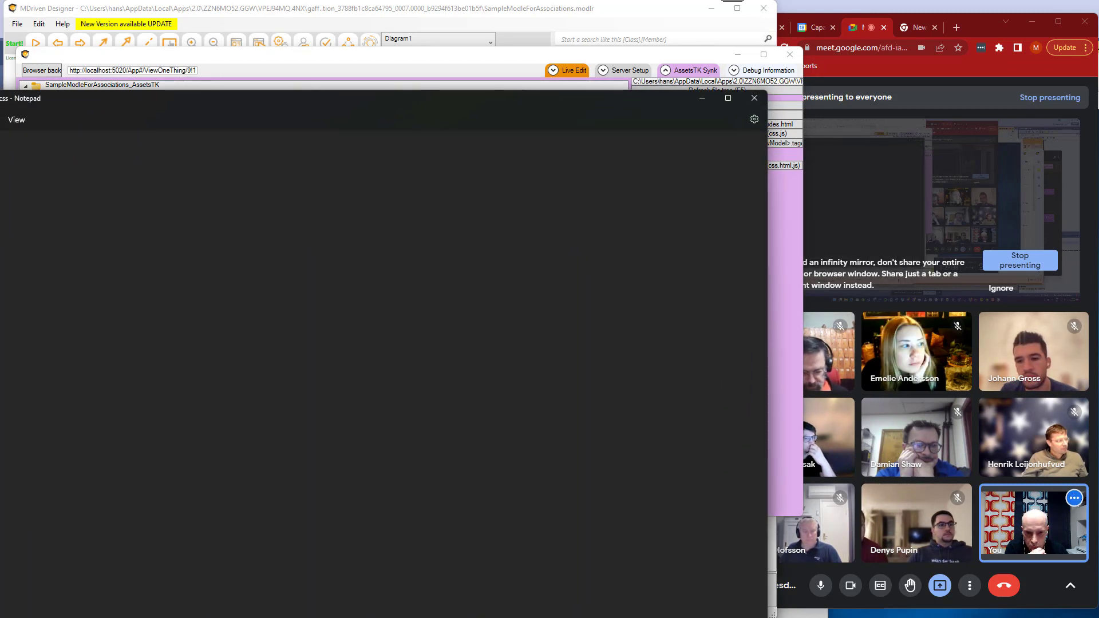
pyautogui.moveTo(767, 617); pyautogui.dragTo(399, 399)
pyautogui.moveTo(198, 115); pyautogui.dragTo(326, 147)
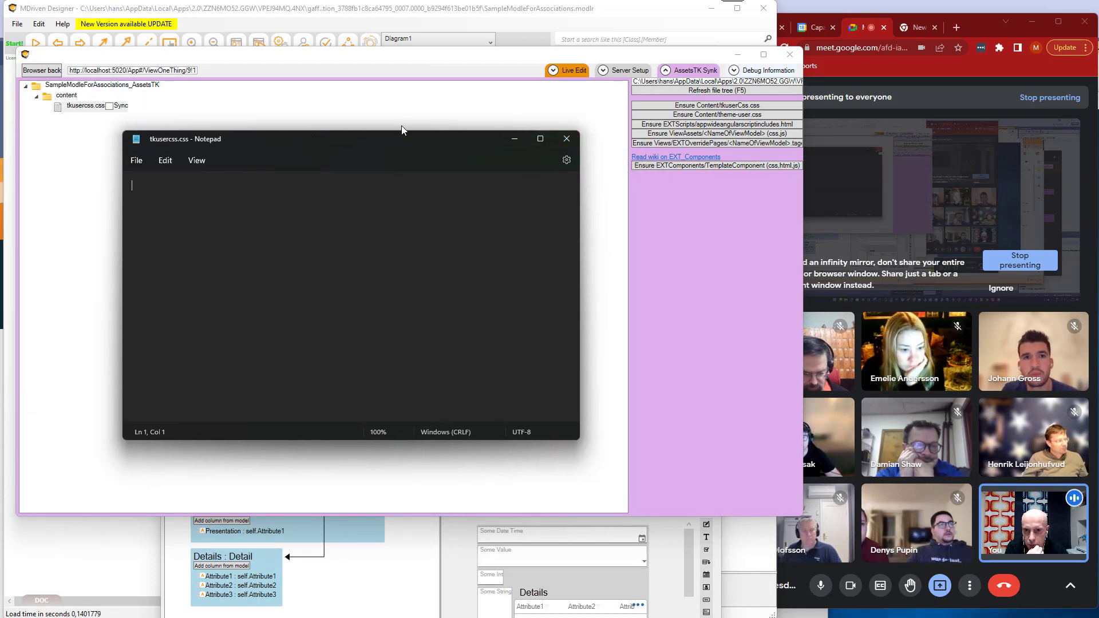
pyautogui.moveTo(362, 142); pyautogui.dragTo(301, 130)
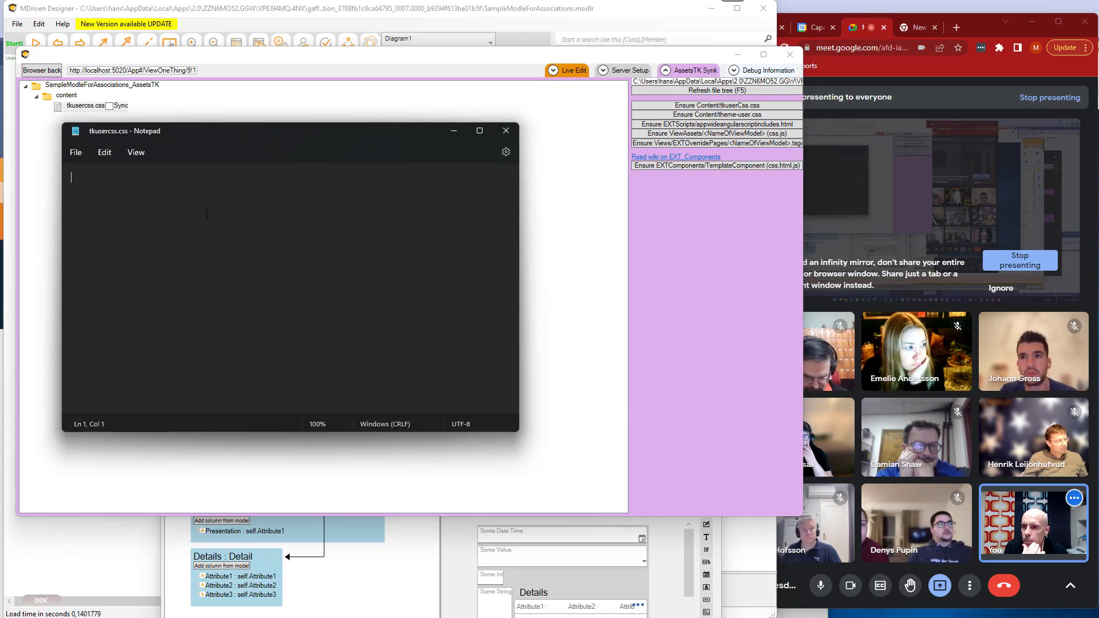
pyautogui.moveTo(216, 137); pyautogui.dragTo(180, 231)
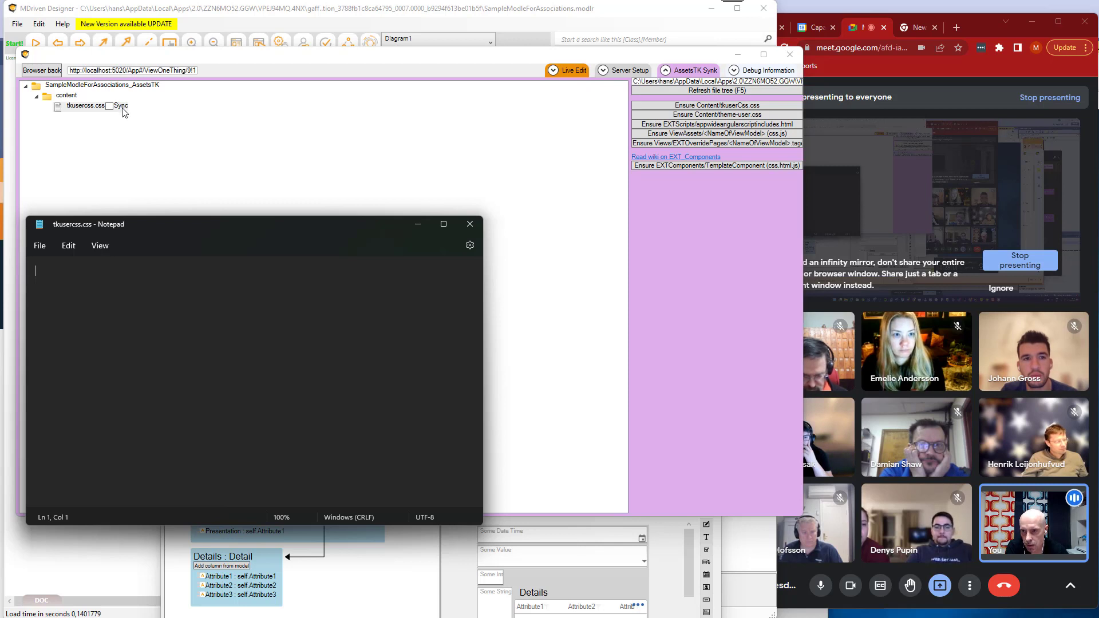
# Enable Sync for tkusercss.css, write the rule html{background:yellow;} in the Notepad file, and save it.
pyautogui.click(122, 110)
pyautogui.click(111, 107)
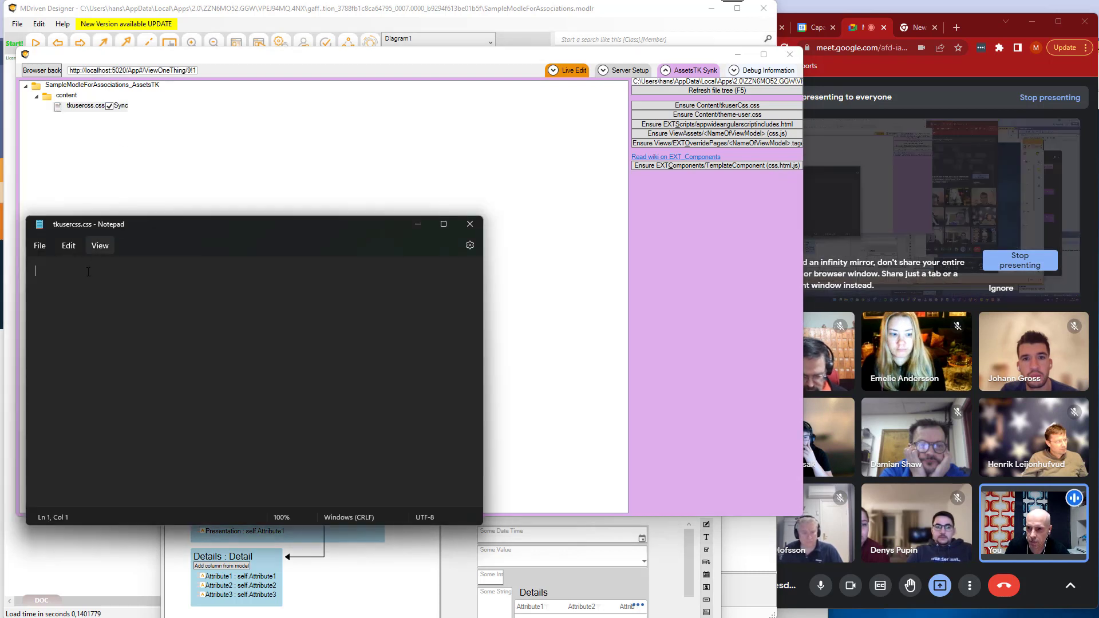
pyautogui.write('htm')
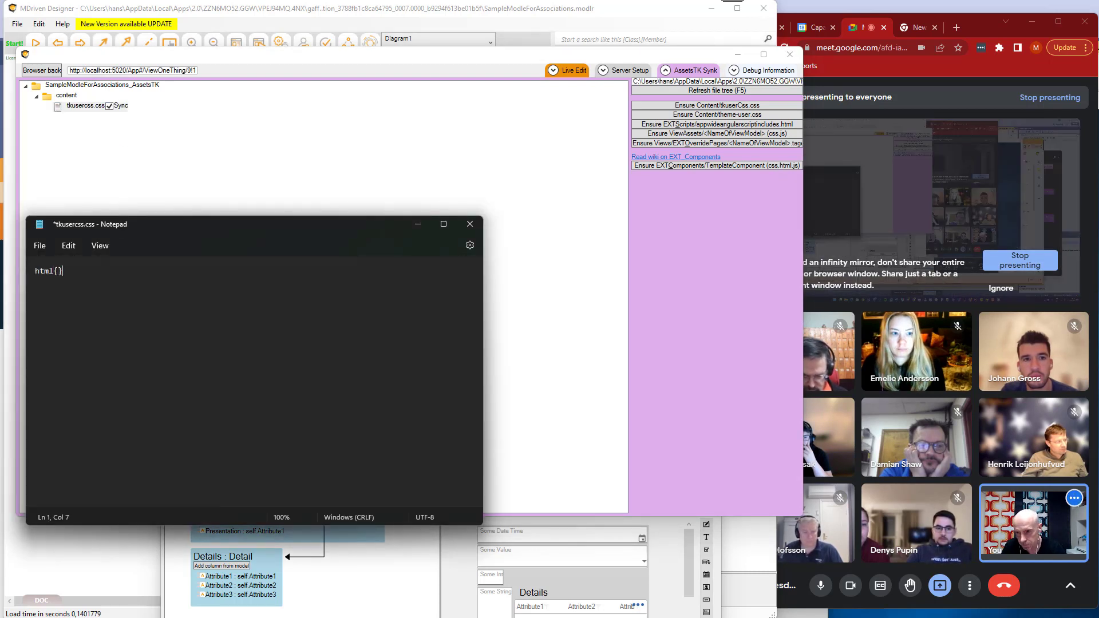
pyautogui.write('l{')
pyautogui.write('backgr')
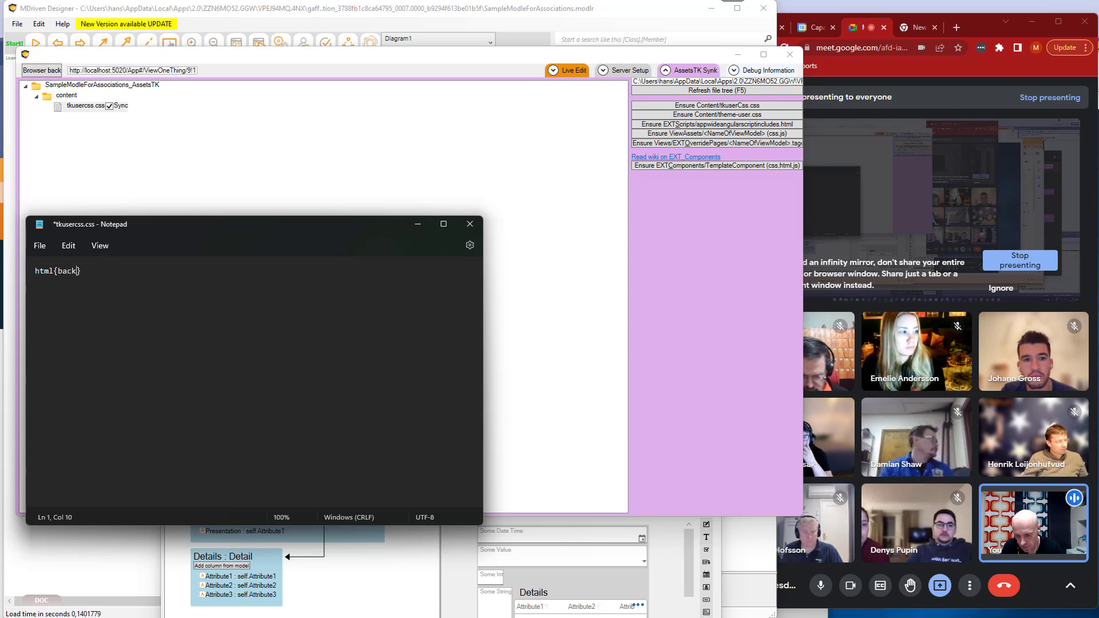
pyautogui.write('ound')
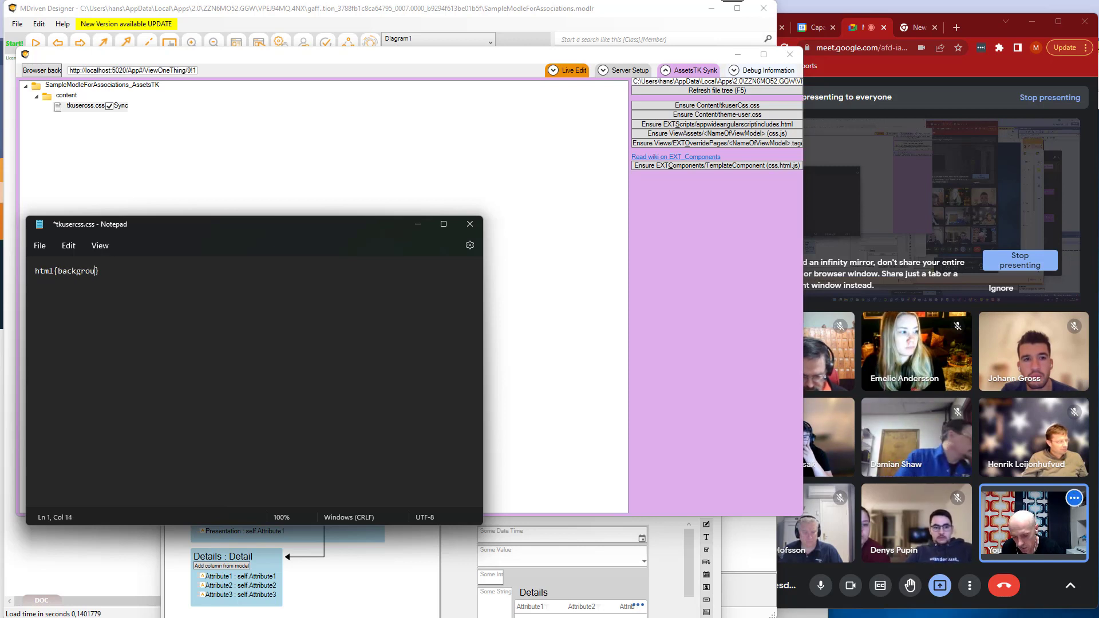
pyautogui.write(':y')
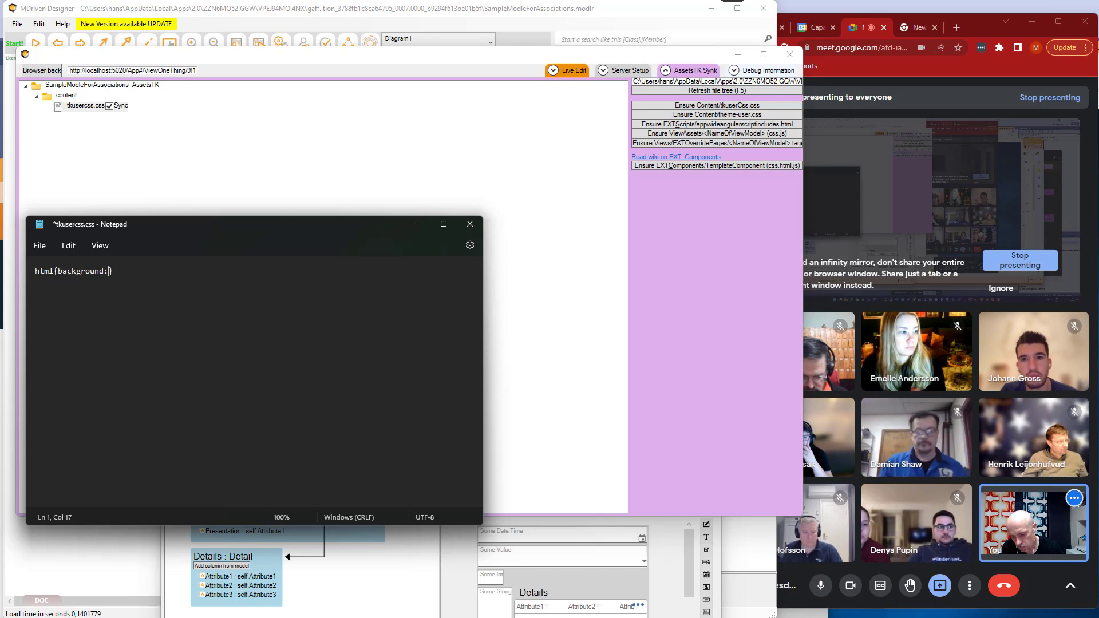
pyautogui.write('ellow;')
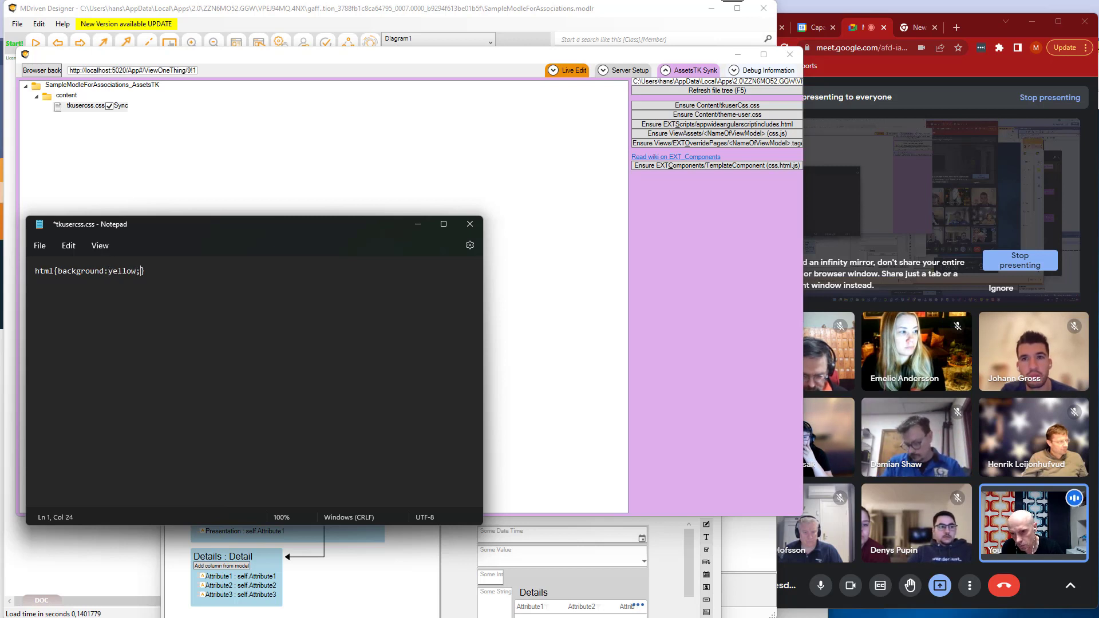
pyautogui.hotkey('ctrl', 's')
pyautogui.press('Left')
pyautogui.press('Left')
pyautogui.press('Left')
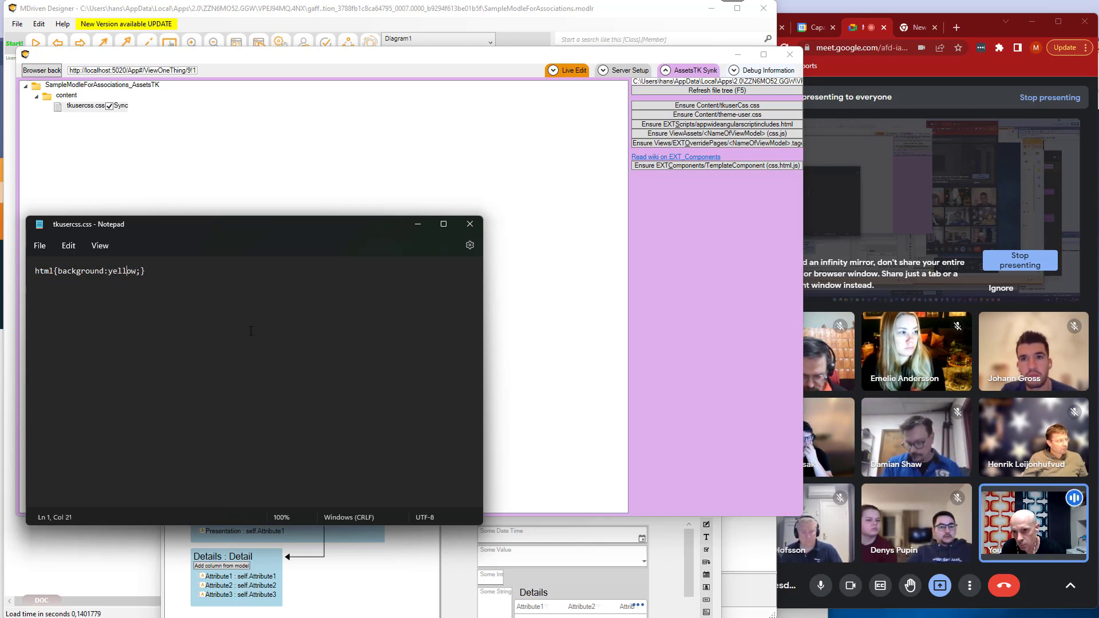
# Return to the live editor to check the synced background on ViewOneThing, and show View All Things.
pyautogui.click(286, 187)
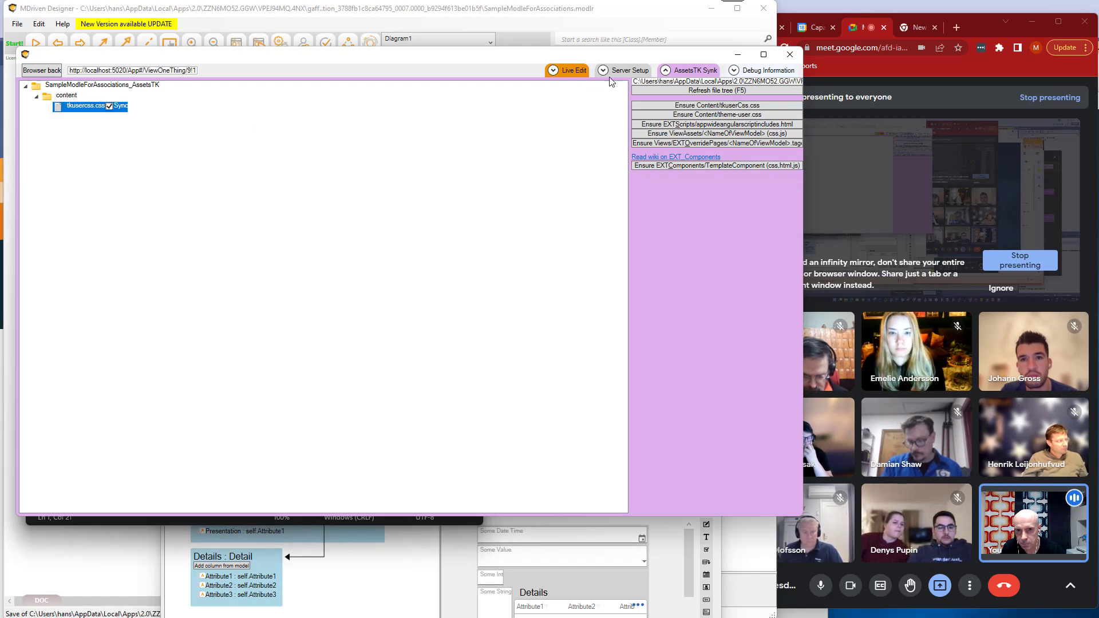
pyautogui.click(571, 71)
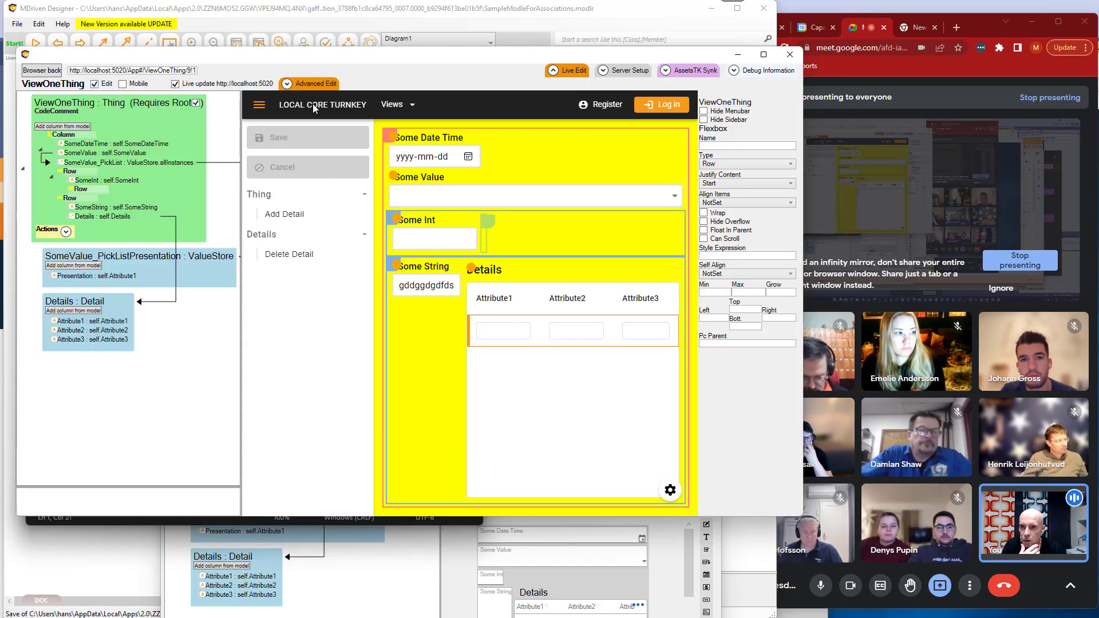
pyautogui.click(287, 84)
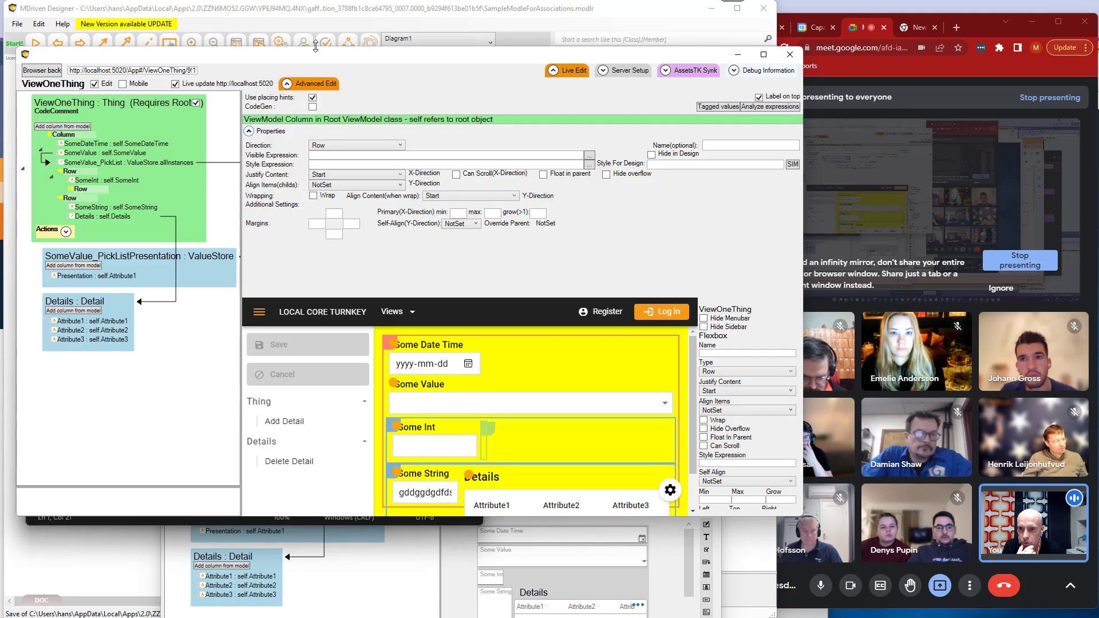
pyautogui.click(286, 84)
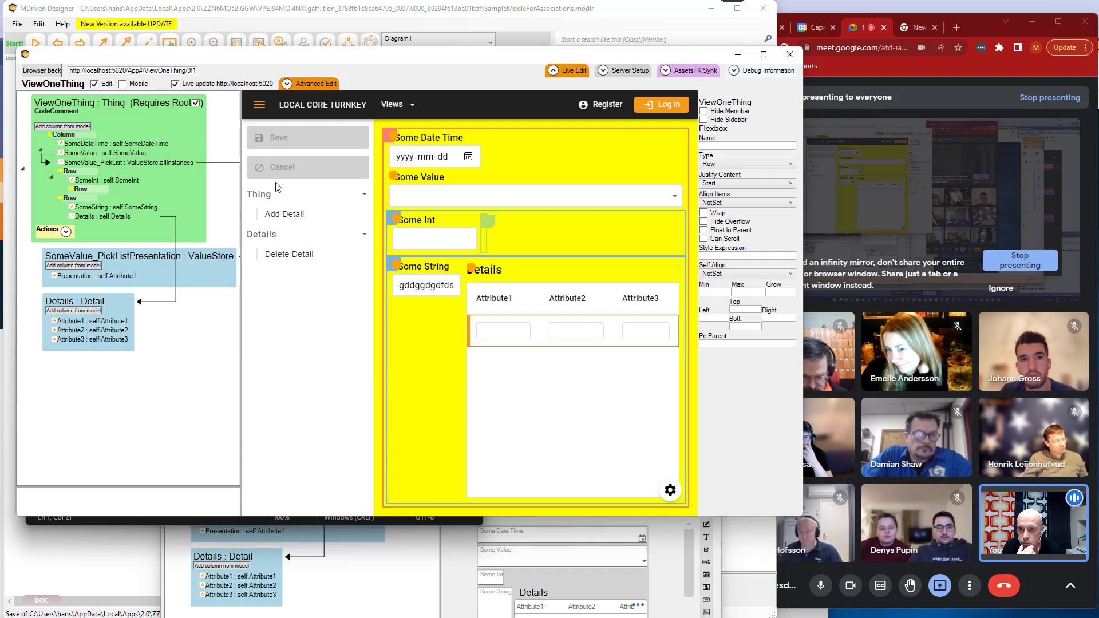
pyautogui.click(388, 109)
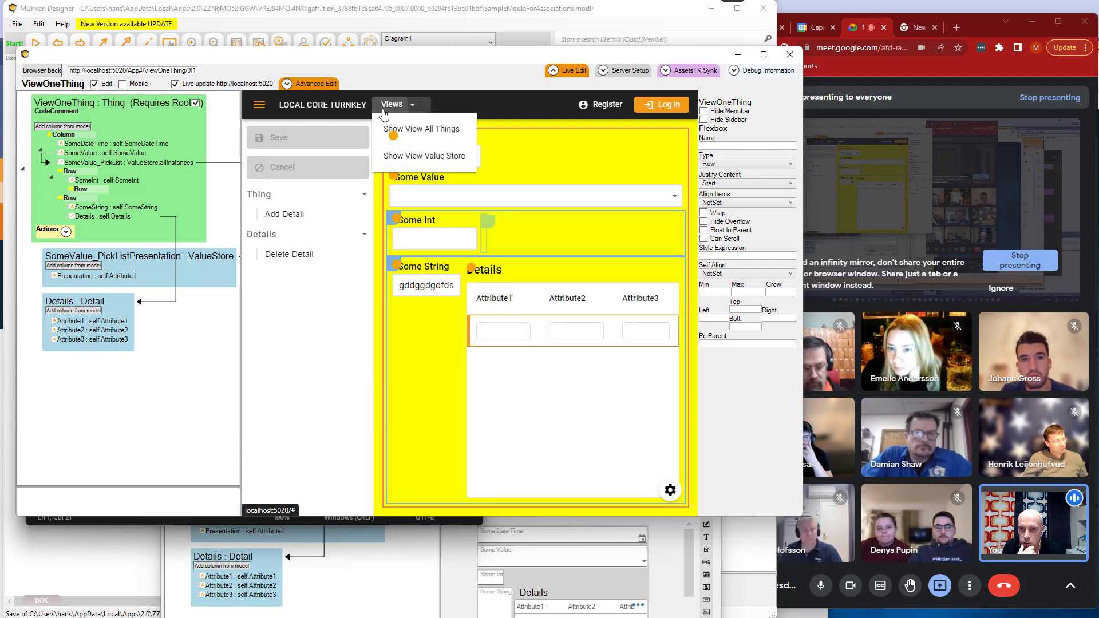
pyautogui.click(423, 132)
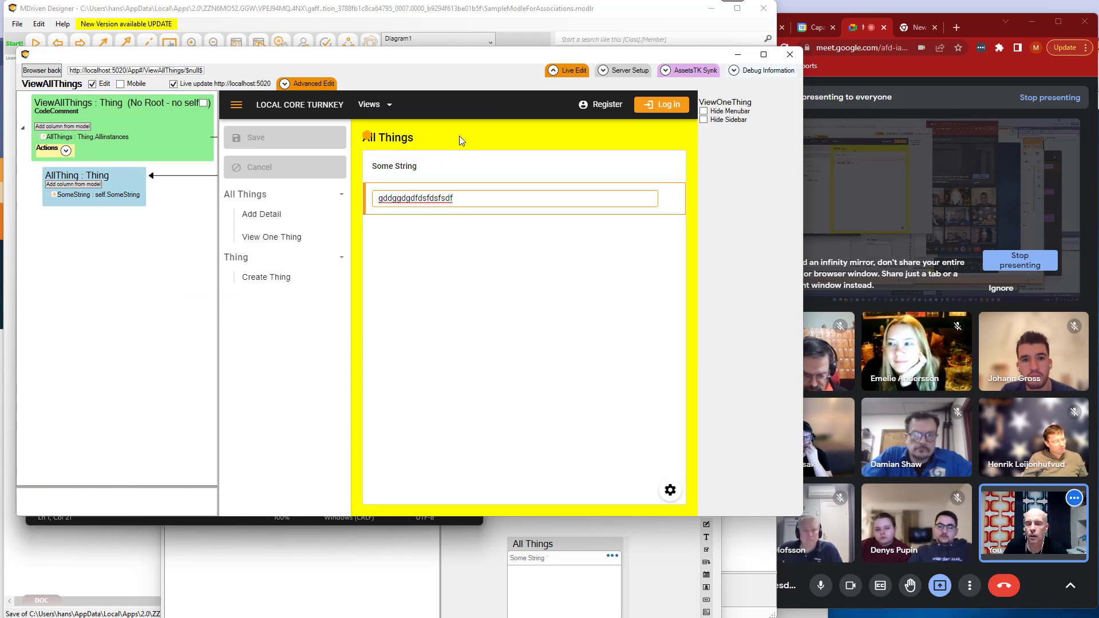
# Switch to tkusercss.css in Notepad, set the html background to purple, and save the file.
pyautogui.hotkey('alt', 'Tab')
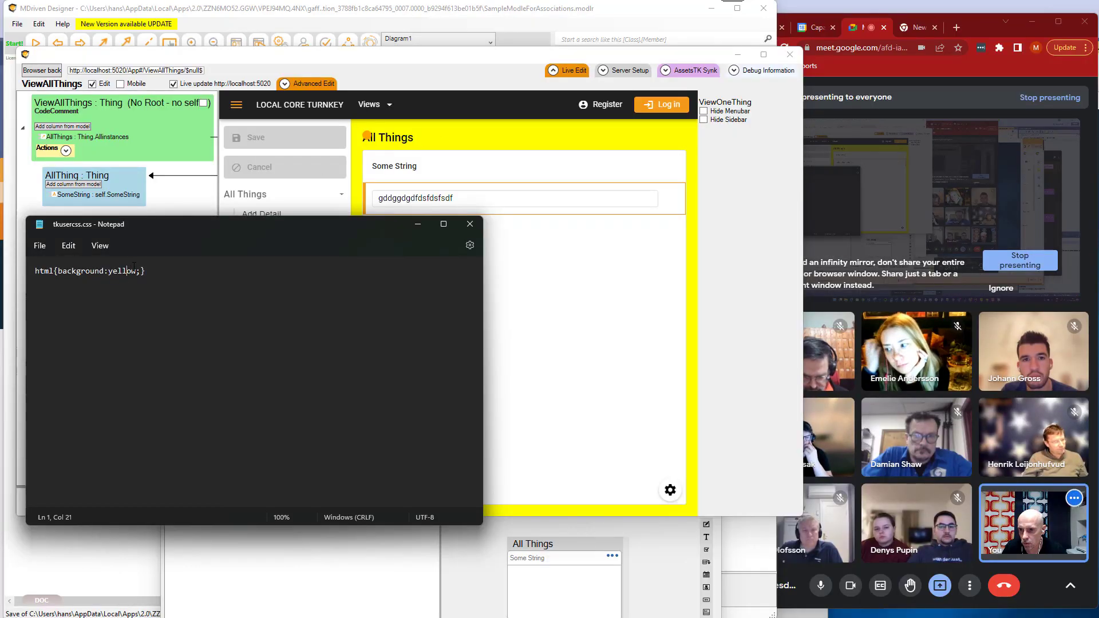
pyautogui.press('Left')
pyautogui.press('Left')
pyautogui.press('Left')
pyautogui.press('Left')
pyautogui.hotkey('ctrl', 'shift', 'Right')
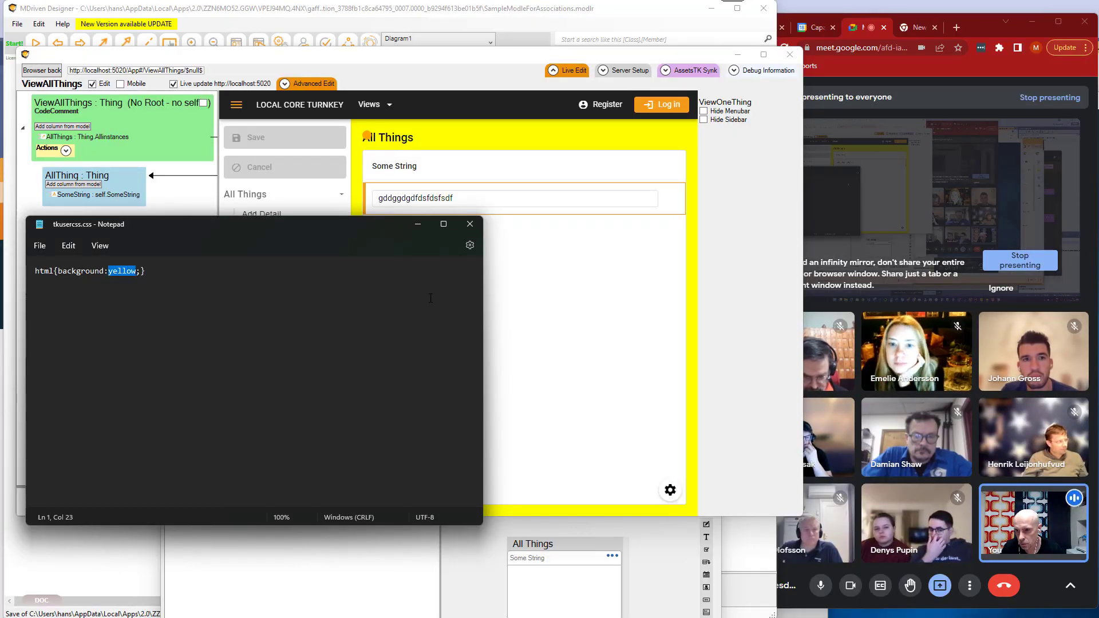
pyautogui.write('pru')
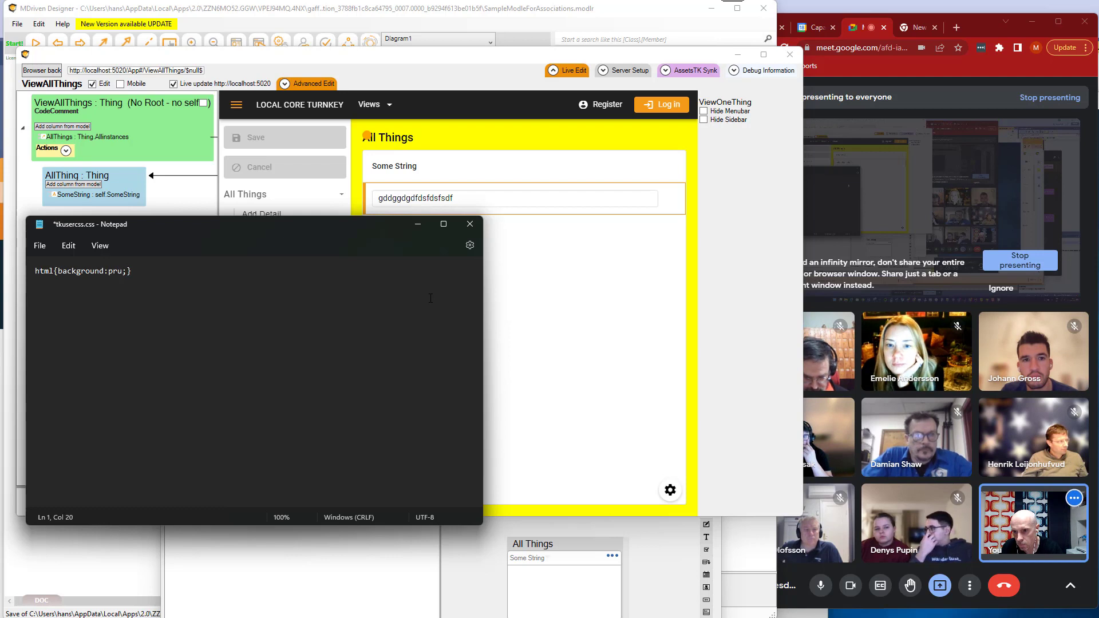
pyautogui.press('BackSpace')
pyautogui.press('BackSpace')
pyautogui.write('ur')
pyautogui.write('ple')
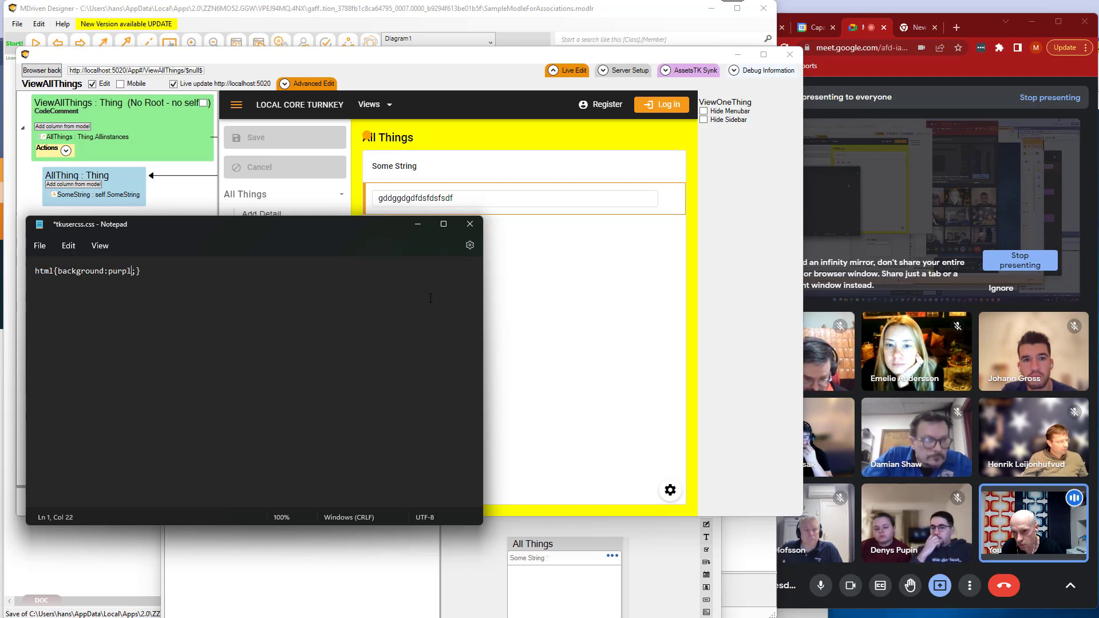
pyautogui.hotkey('ctrl', 's')
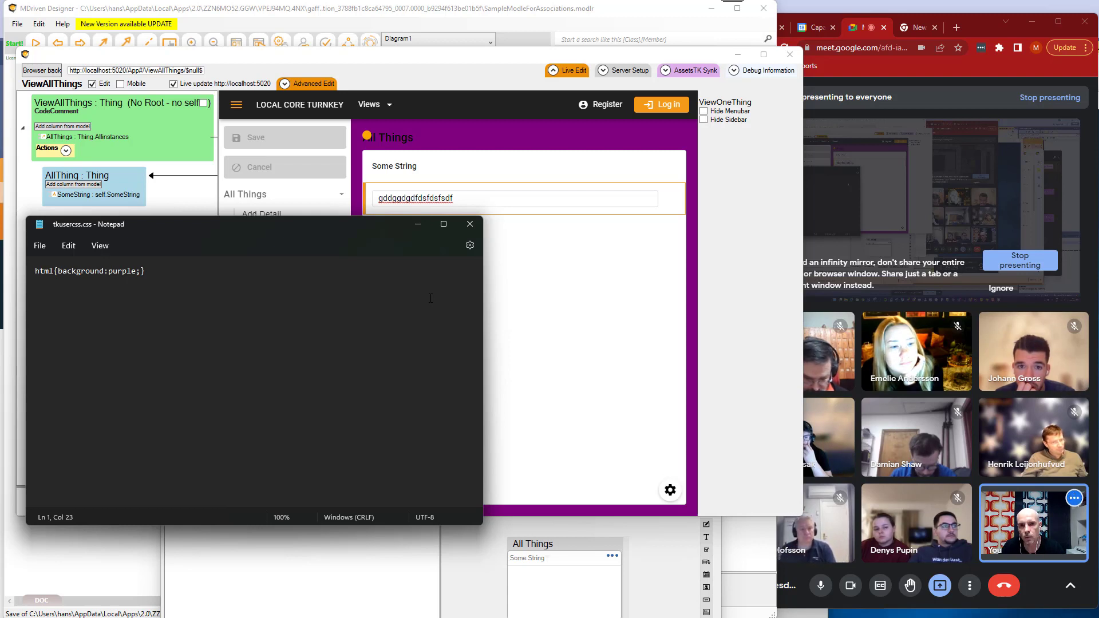
# Bring the AssetsTK Synk view with the asset file tree back up.
pyautogui.click(688, 70)
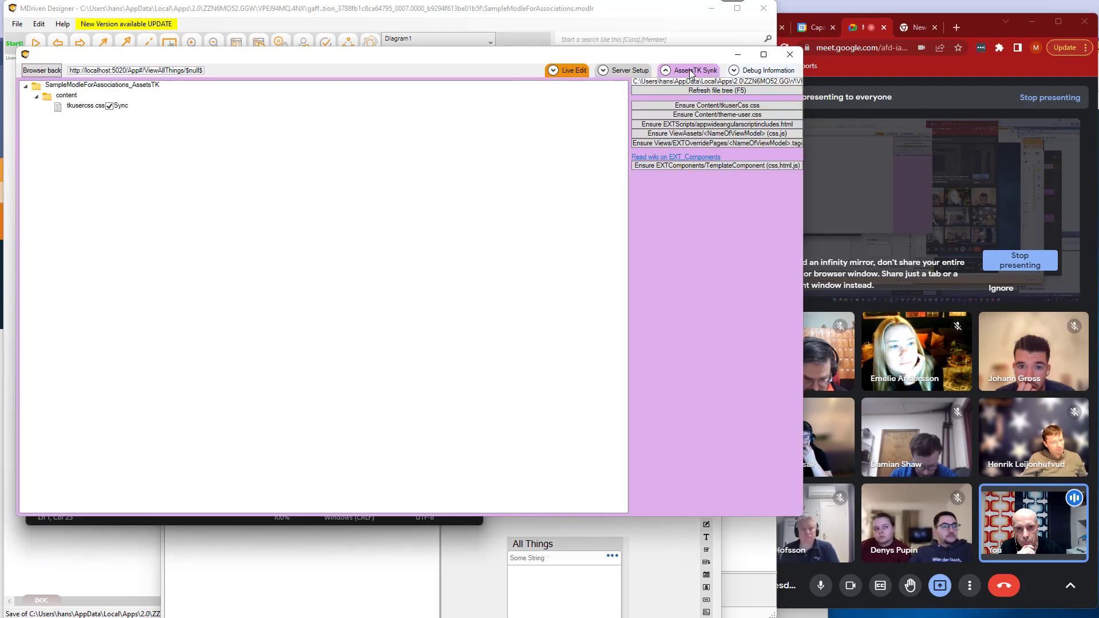
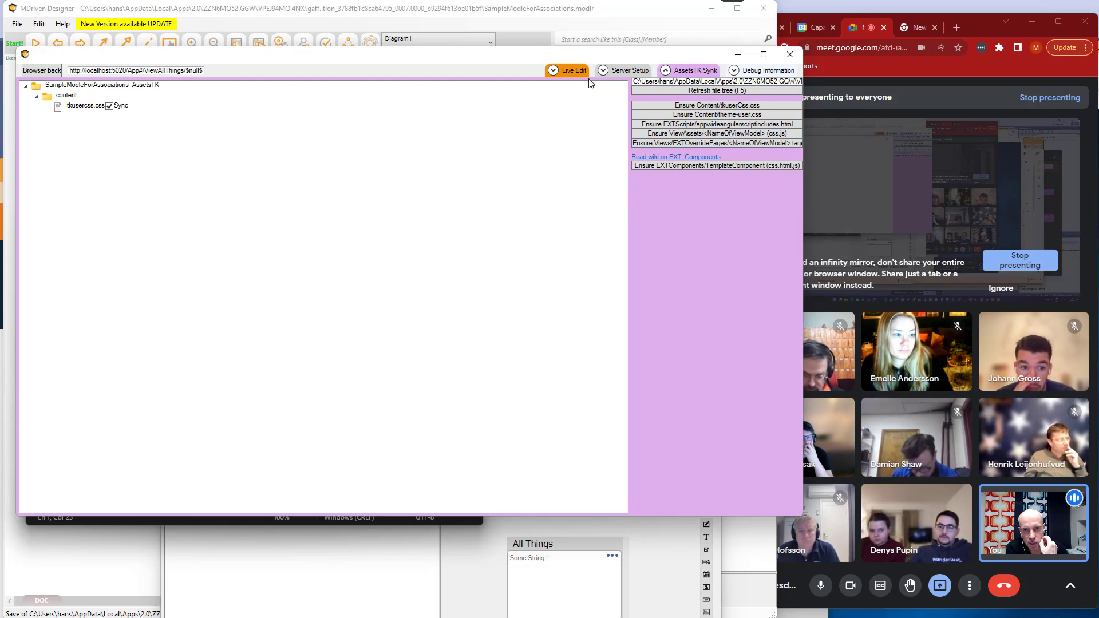
# Return to the live editor and open View One Thing to check the synced background.
pyautogui.click(573, 72)
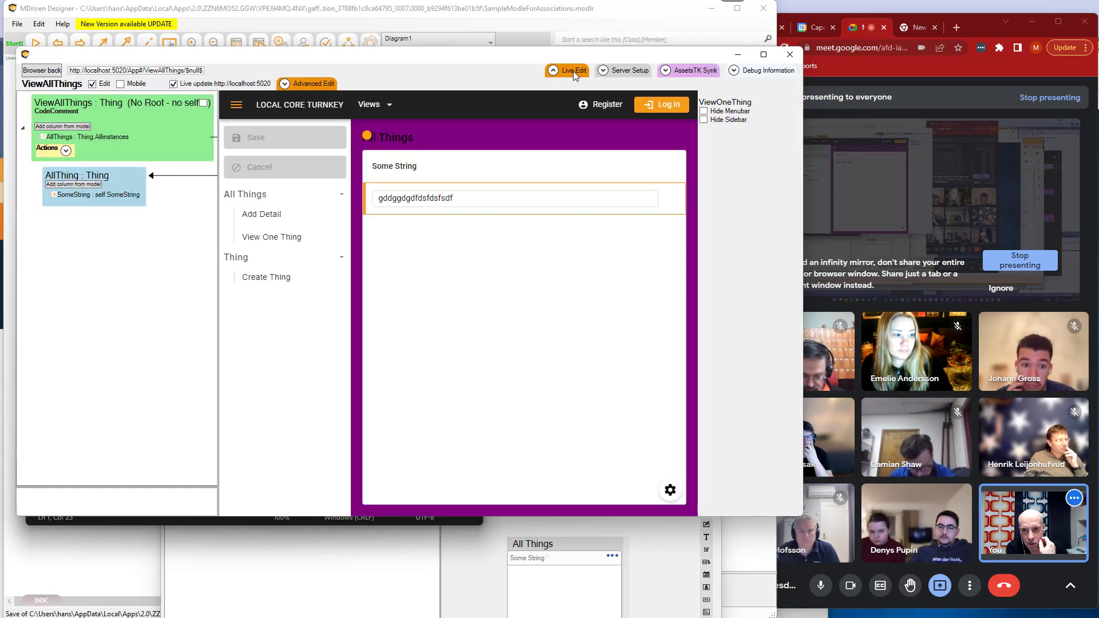
pyautogui.click(278, 237)
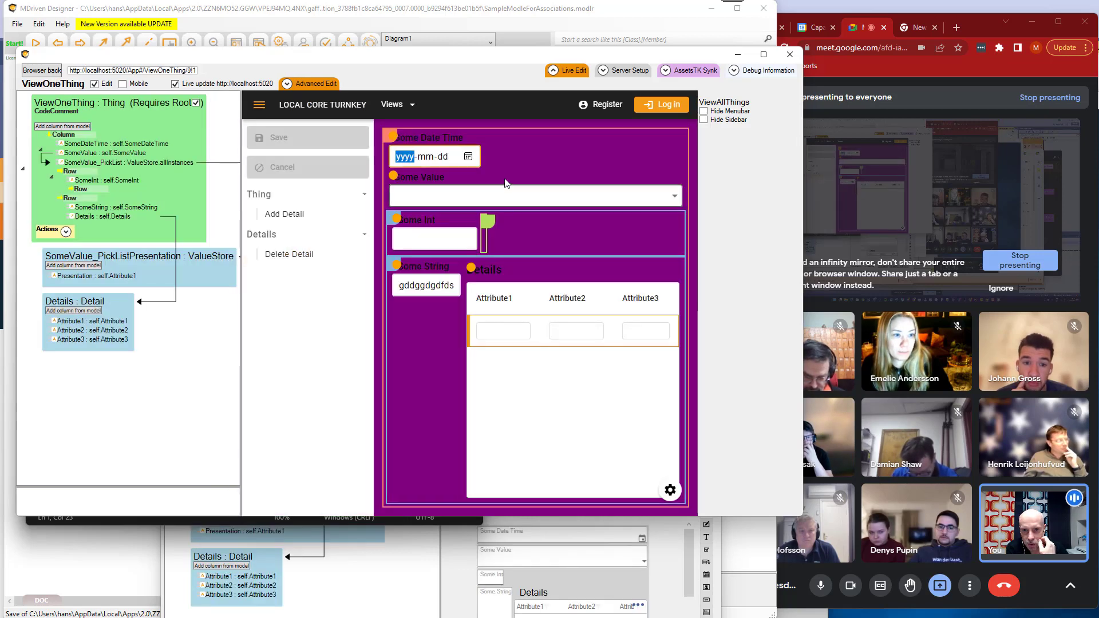
# Ensure the css and js view assets for ViewOneThing and enable Sync for ViewOneThing.css.
pyautogui.click(695, 71)
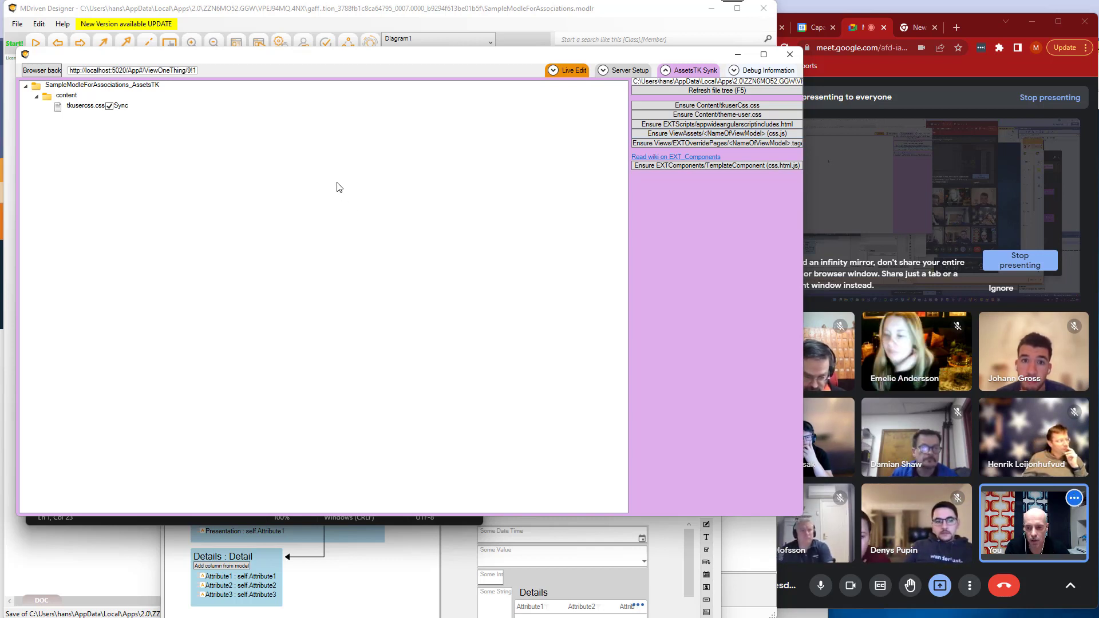
pyautogui.click(68, 118)
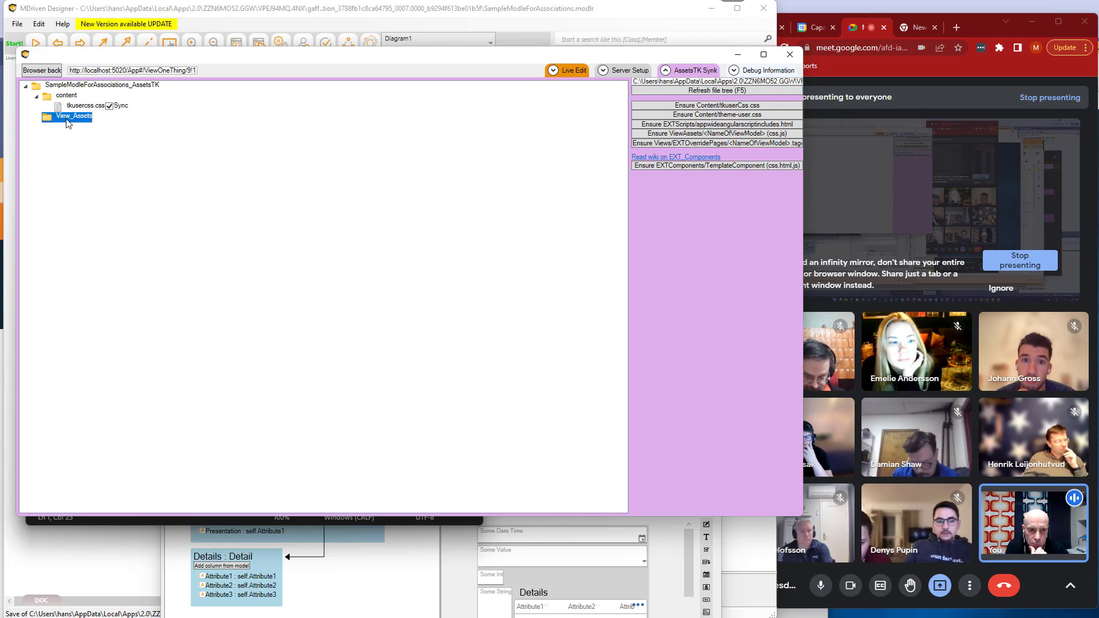
pyautogui.click(73, 130)
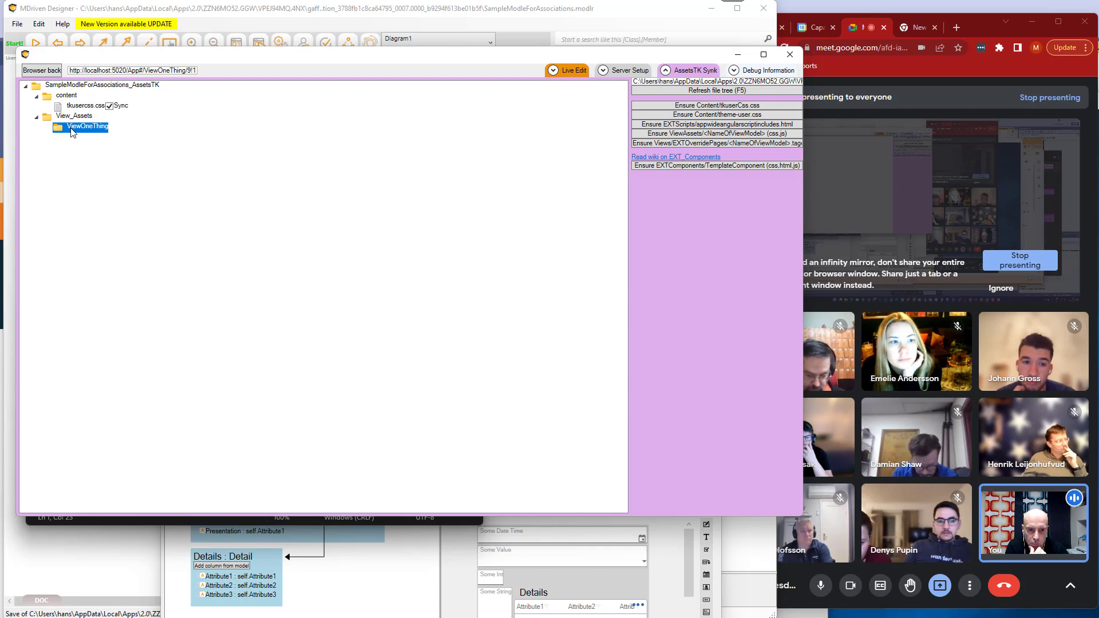
pyautogui.click(95, 140)
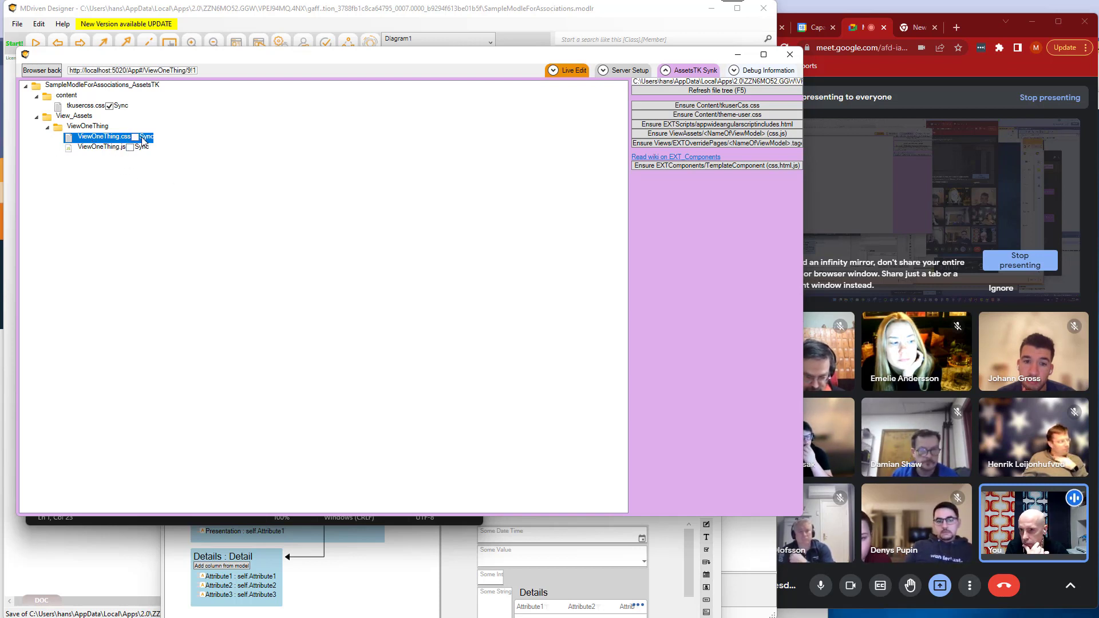
pyautogui.press('space')
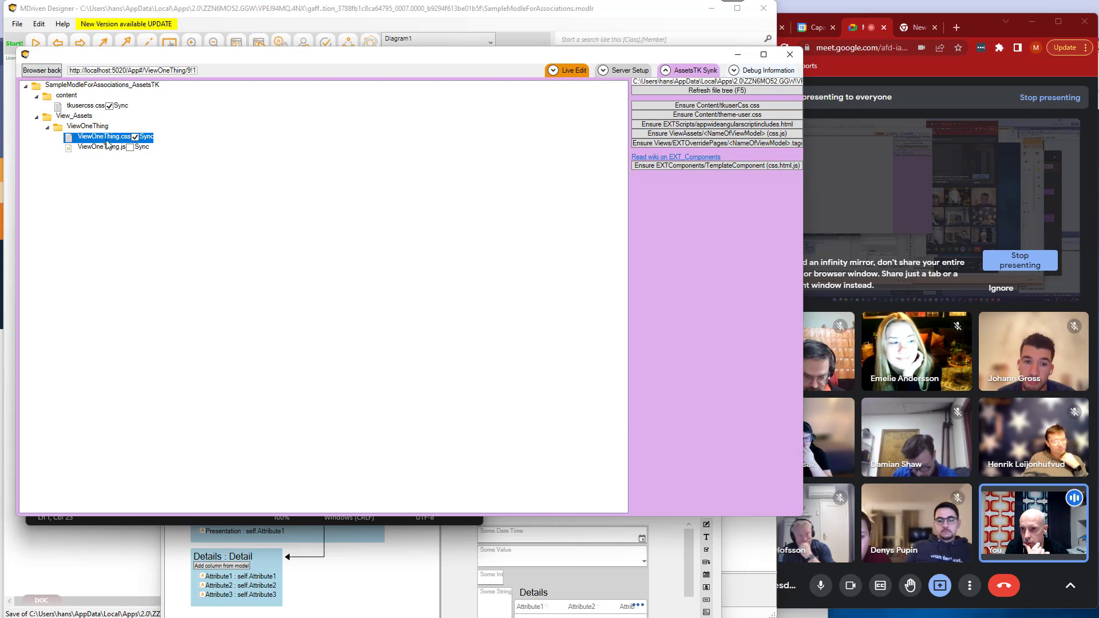
# Open ViewOneThing.css in Notepad, shrink its window, and place it over the asset file tree.
pyautogui.doubleClick(108, 137)
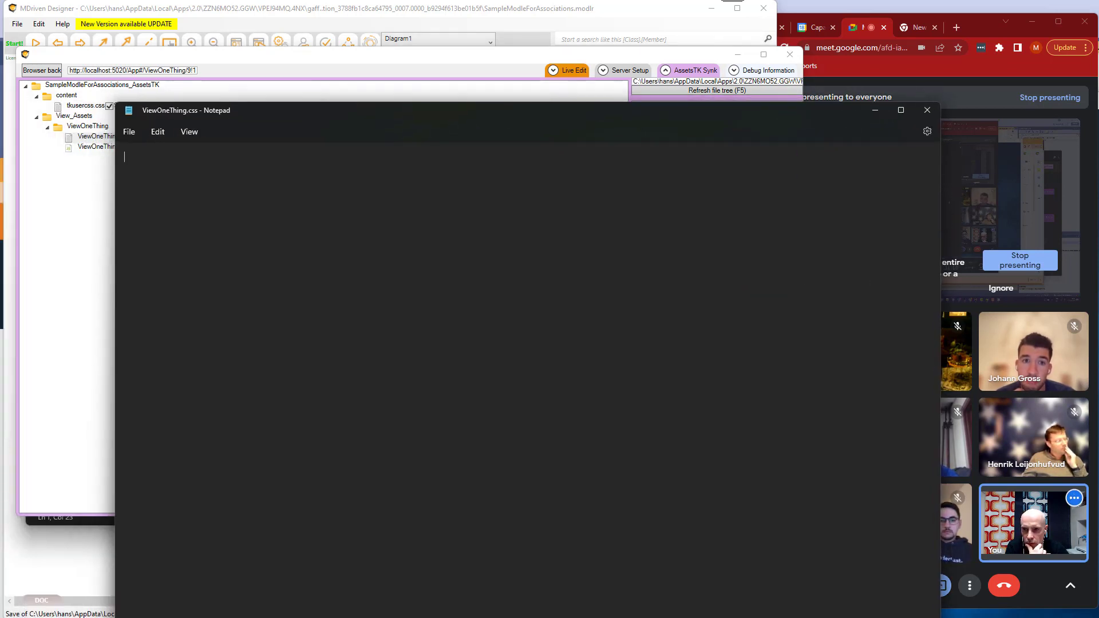
pyautogui.moveTo(618, 111); pyautogui.dragTo(529, 67)
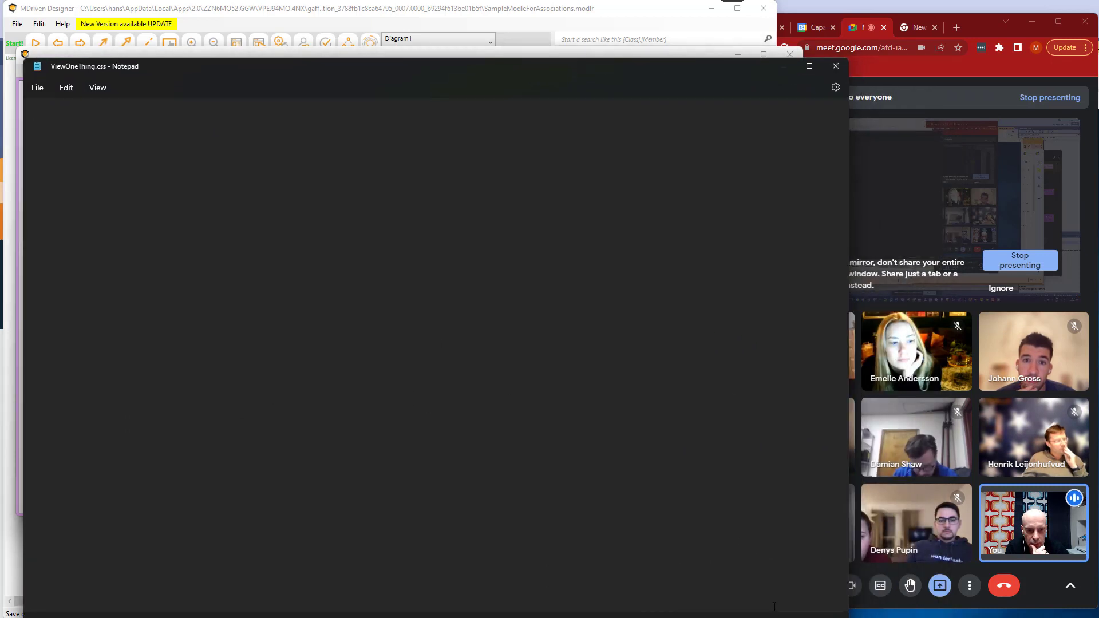
pyautogui.moveTo(851, 596); pyautogui.dragTo(452, 252)
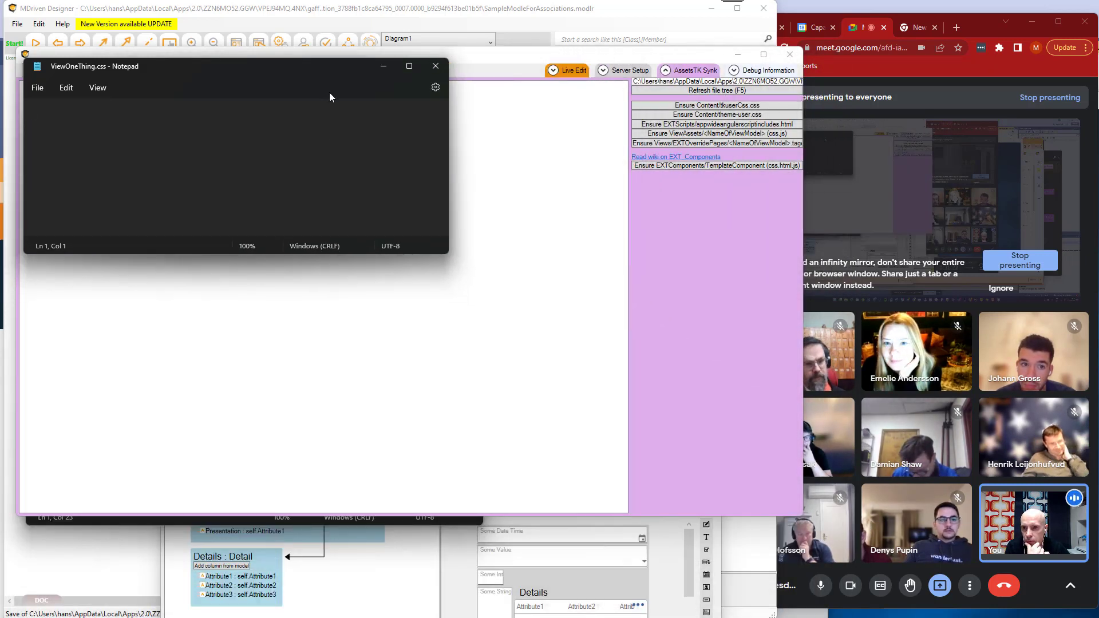
pyautogui.moveTo(299, 72); pyautogui.dragTo(321, 78)
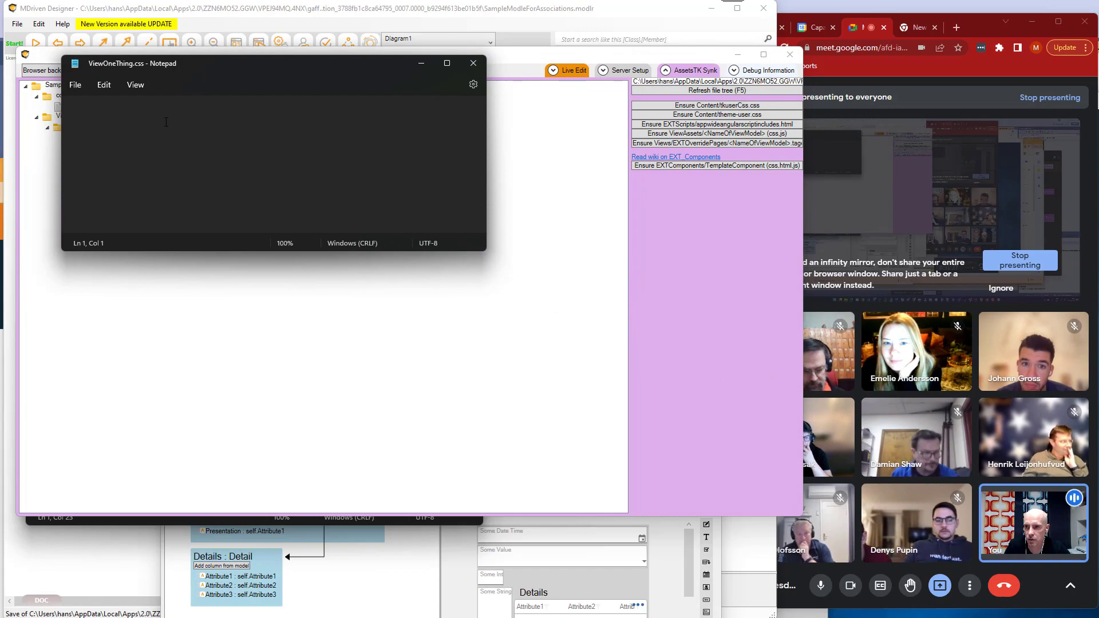
# Copy the html background rule from tkusercss.css into ViewOneThing.css, change its colour to green, and save the file.
pyautogui.hotkey('alt', 'Tab')
pyautogui.press('Tab')
pyautogui.press('Tab')
pyautogui.press('Tab')
pyautogui.hotkey('shift', 'Tab')
pyautogui.hotkey('shift', 'Tab')
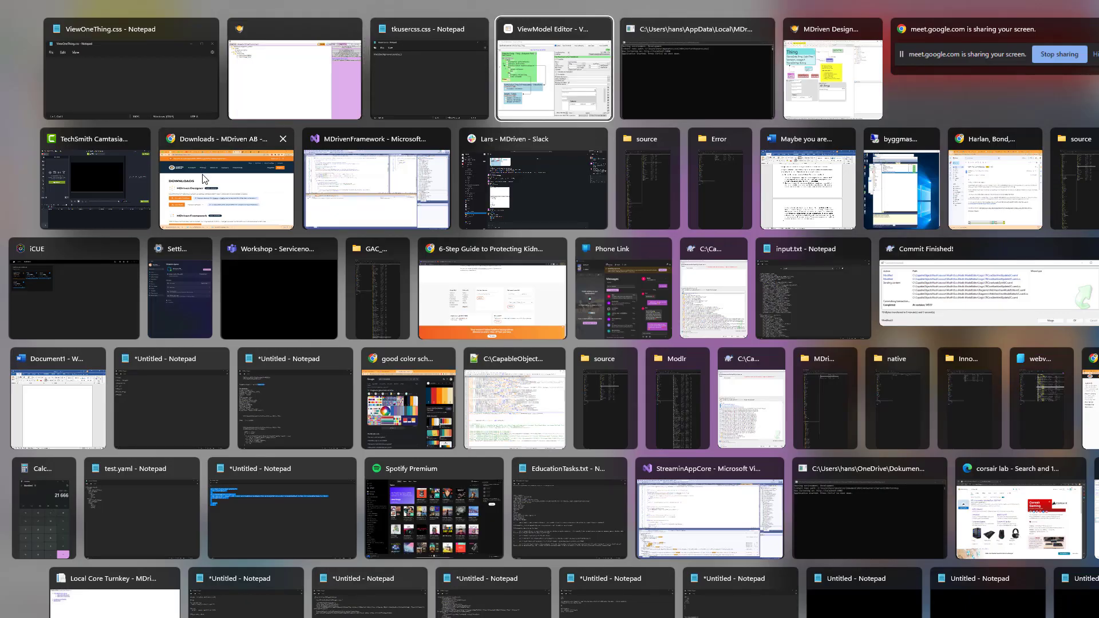
pyautogui.hotkey('ctrl', 'a')
pyautogui.hotkey('ctrl', 'c')
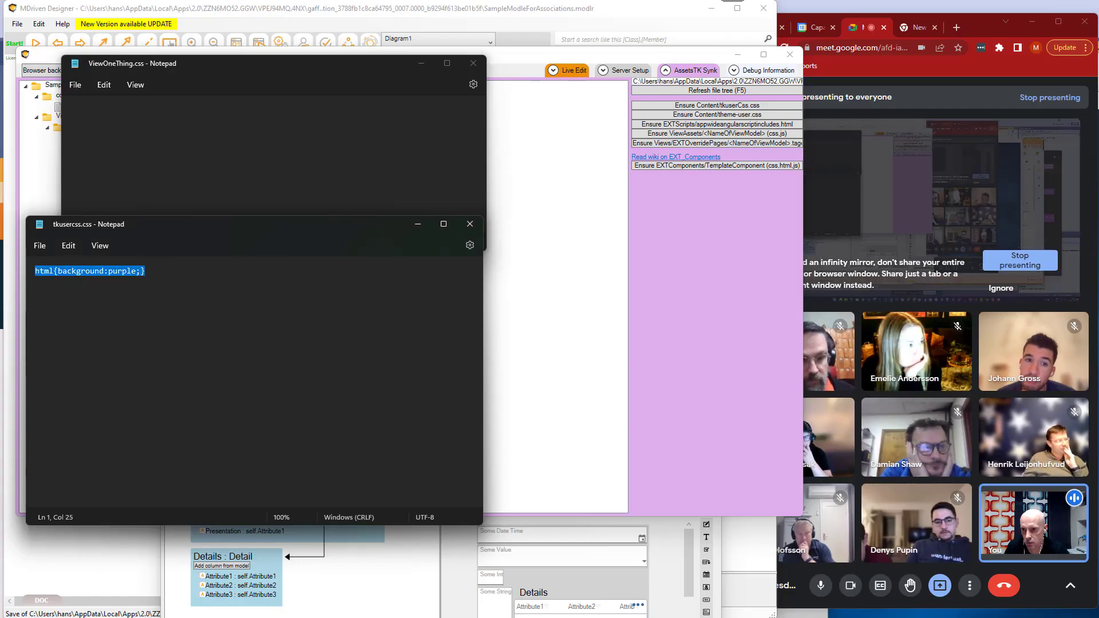
pyautogui.click(99, 109)
pyautogui.hotkey('ctrl', 'v')
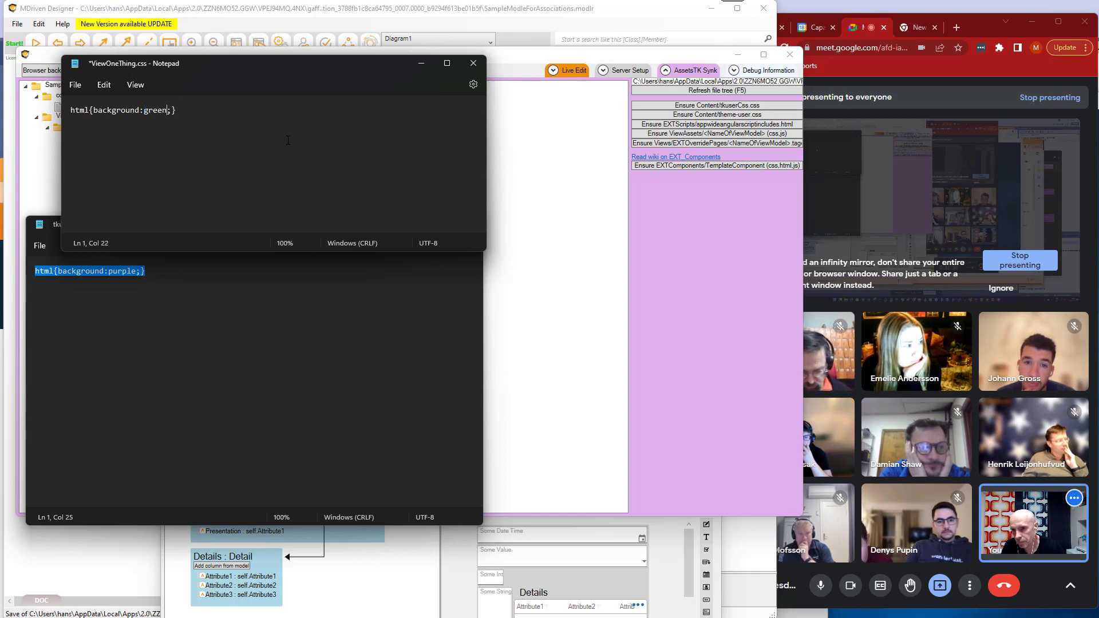
# Compare the backgrounds of ViewOneThing and View All Things in the live editor, finishing on View One Thing.
pyautogui.click(557, 264)
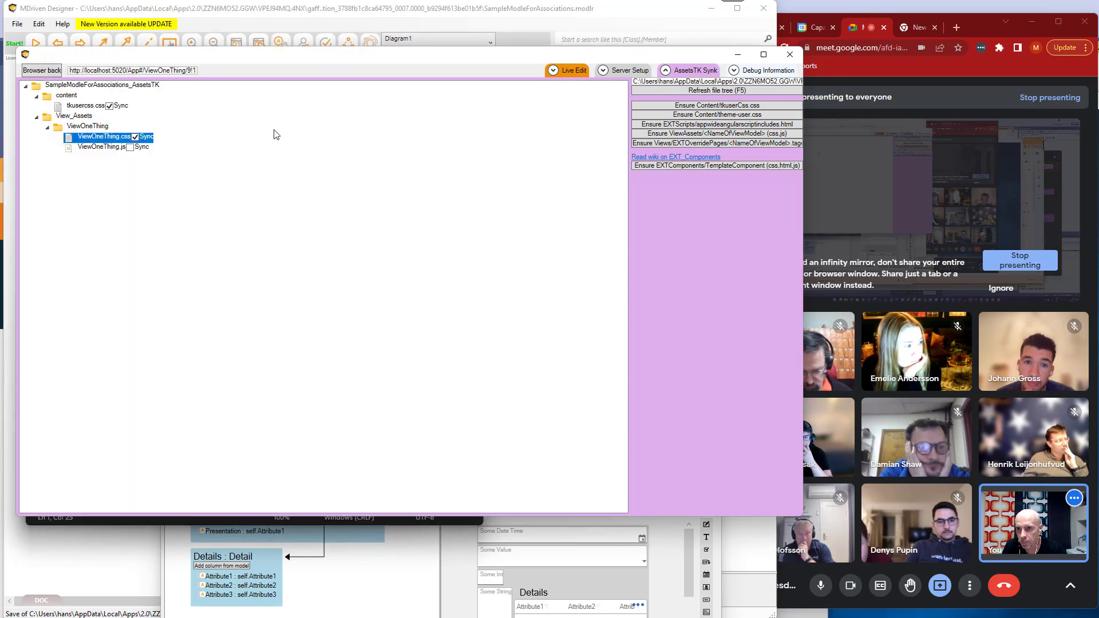
pyautogui.click(577, 74)
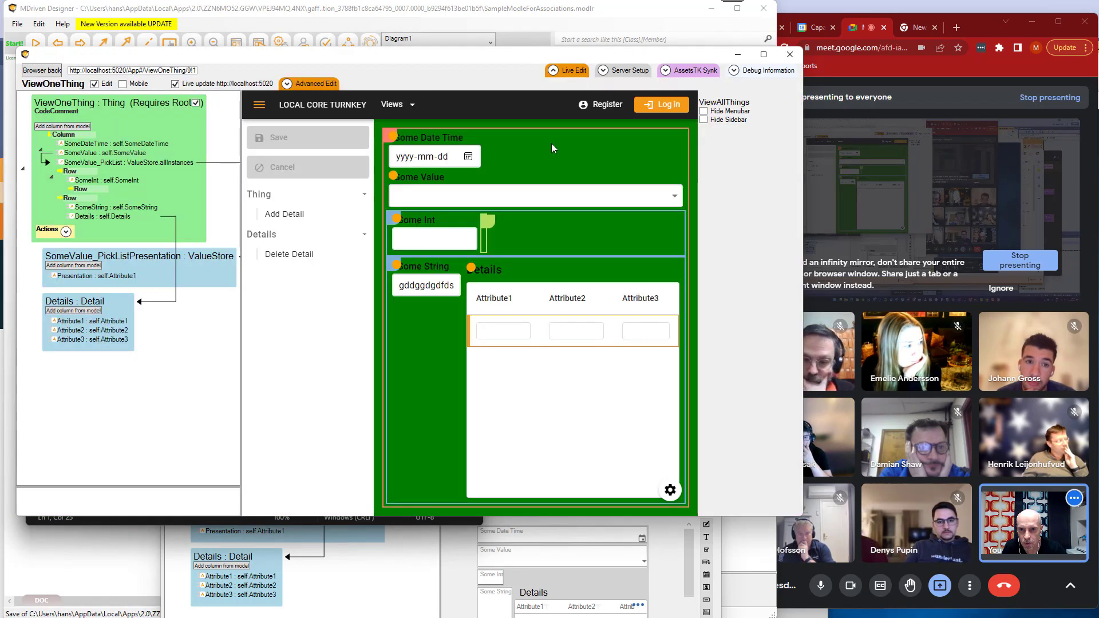
pyautogui.click(394, 104)
pyautogui.click(403, 129)
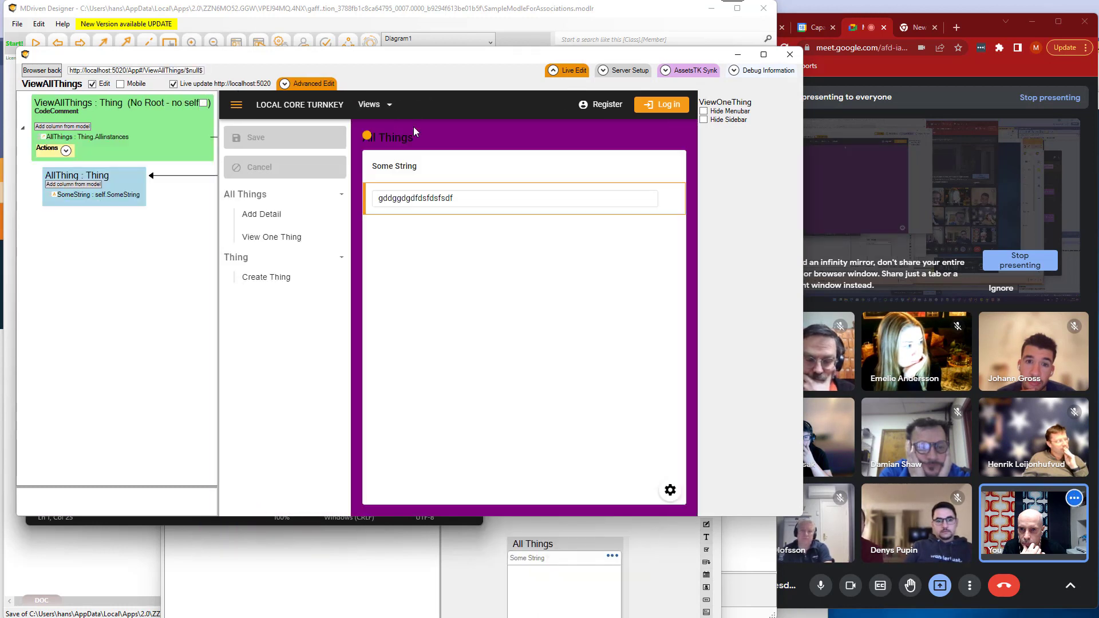
pyautogui.click(389, 105)
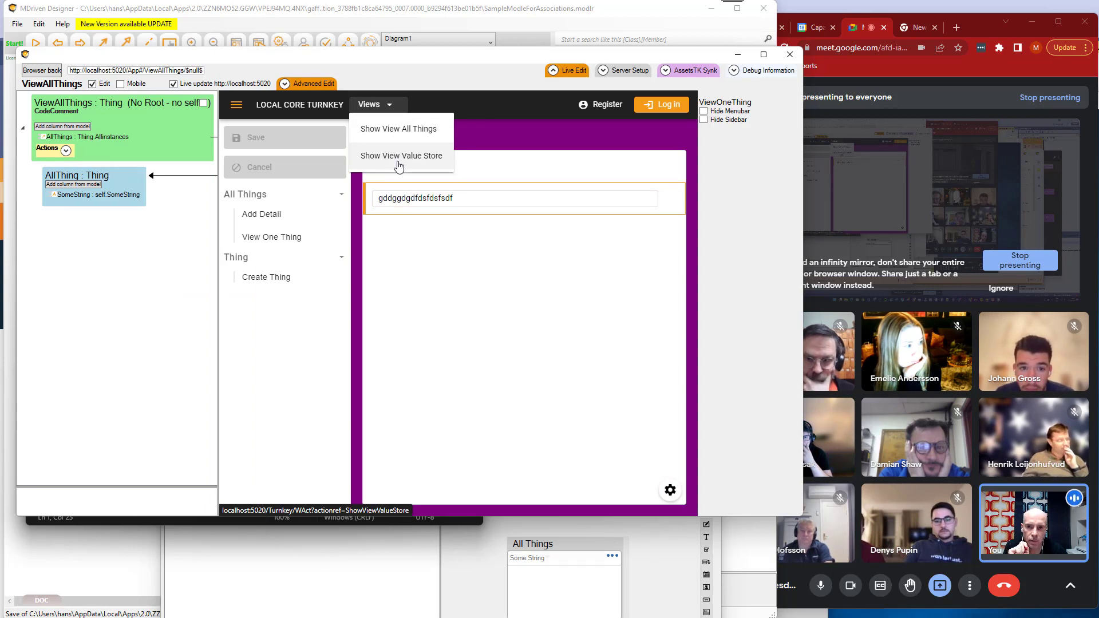
pyautogui.click(499, 144)
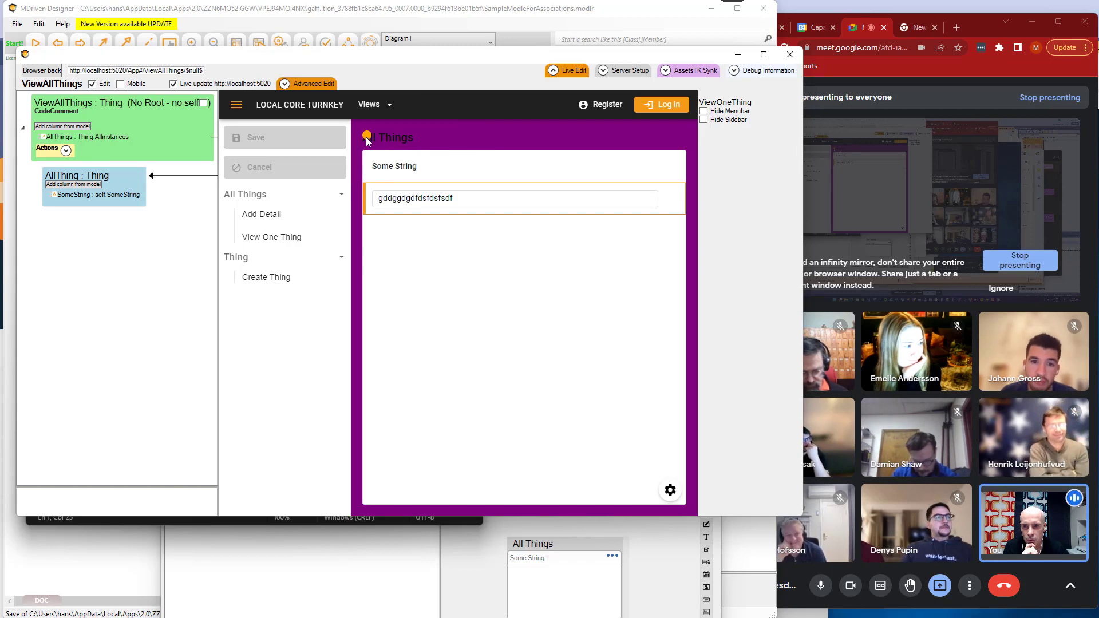
pyautogui.click(285, 238)
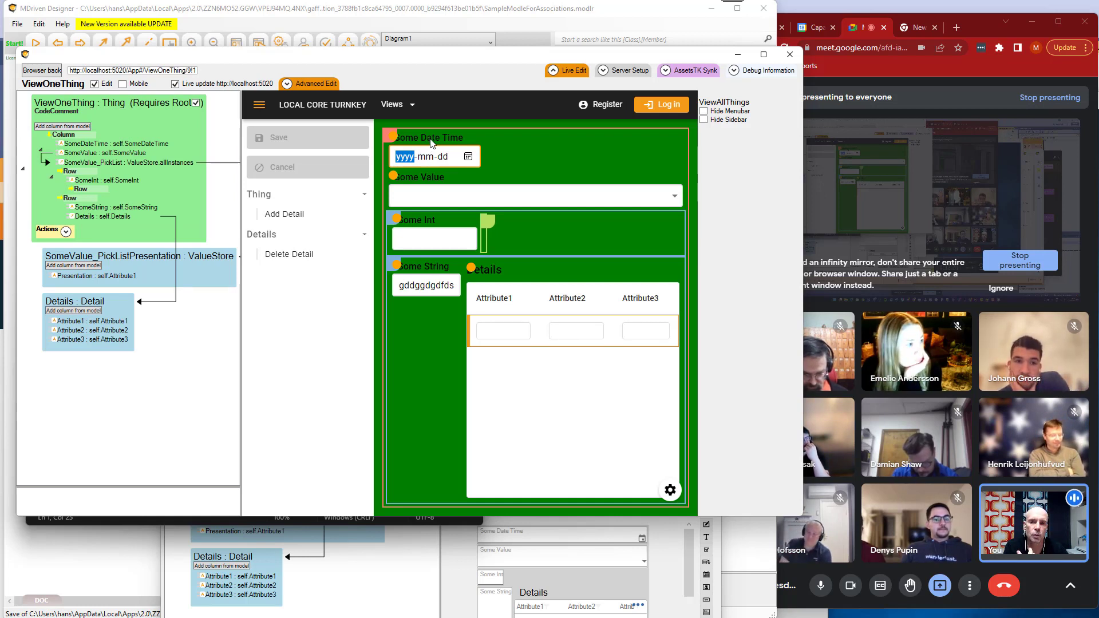
# Open DevTools for the ViewOneThing page and arrange its window so the Some Date Time field stays uncovered.
pyautogui.rightClick(430, 140)
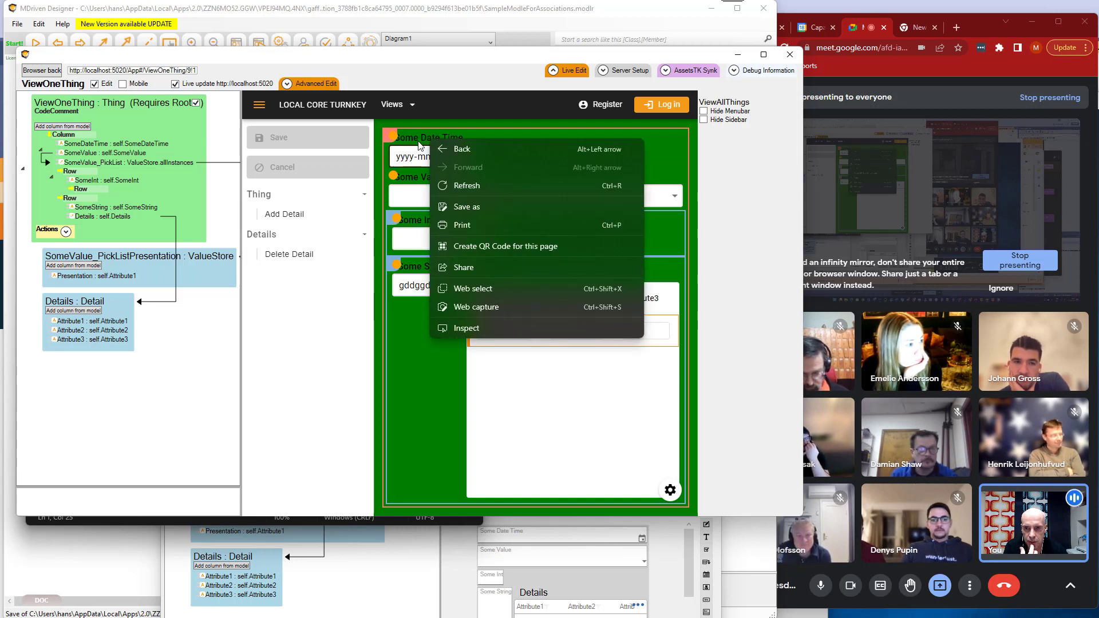
pyautogui.click(457, 328)
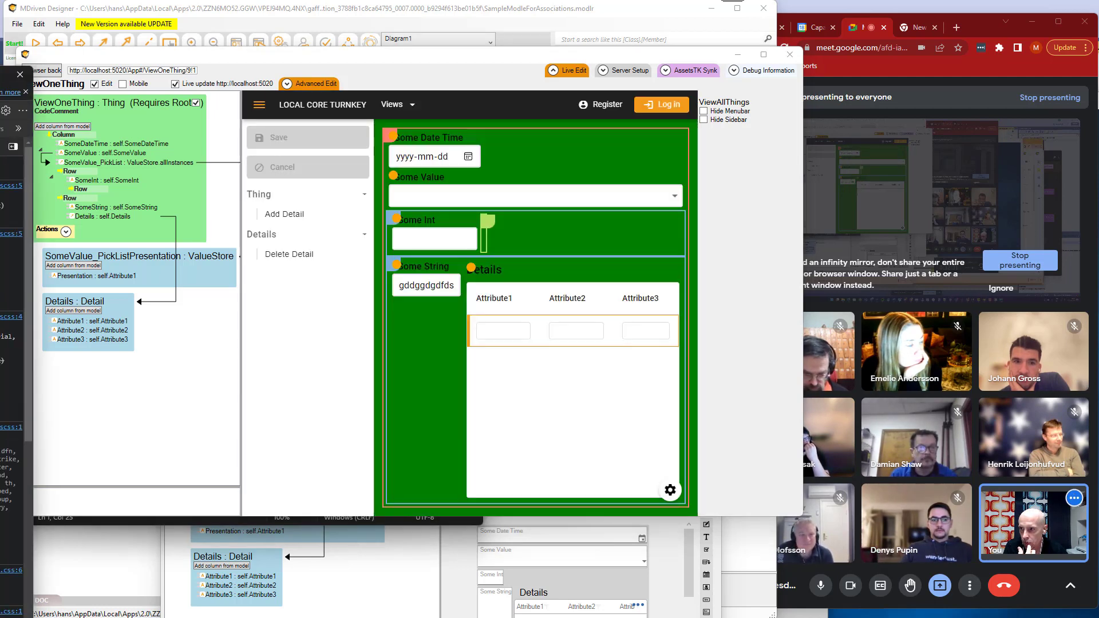
pyautogui.moveTo(0, 74); pyautogui.dragTo(482, 65)
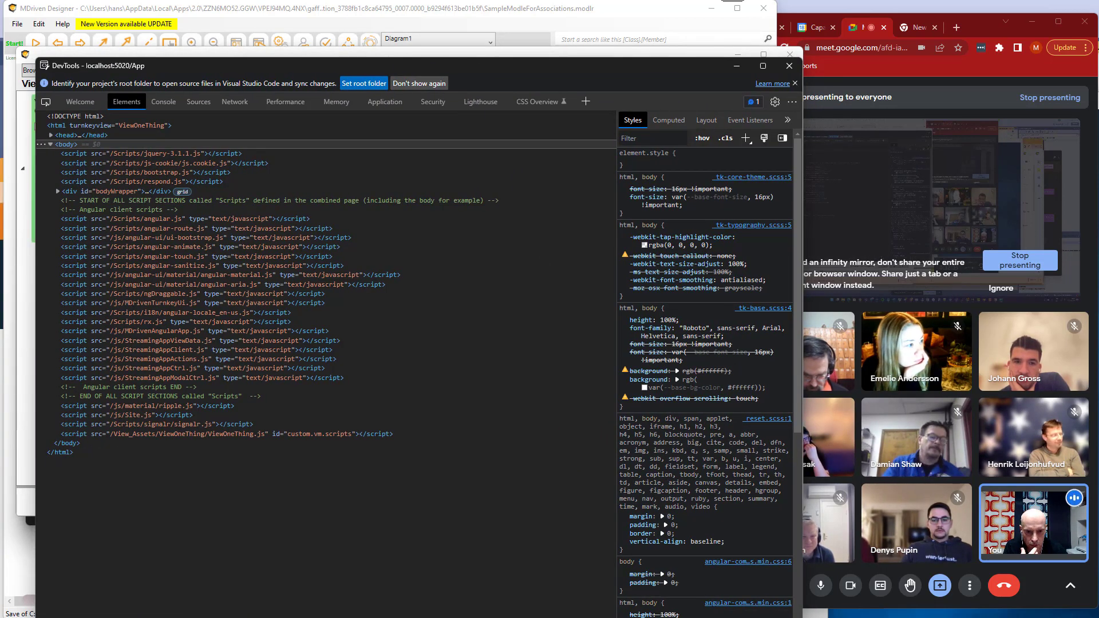
pyautogui.moveTo(802, 617); pyautogui.dragTo(541, 418)
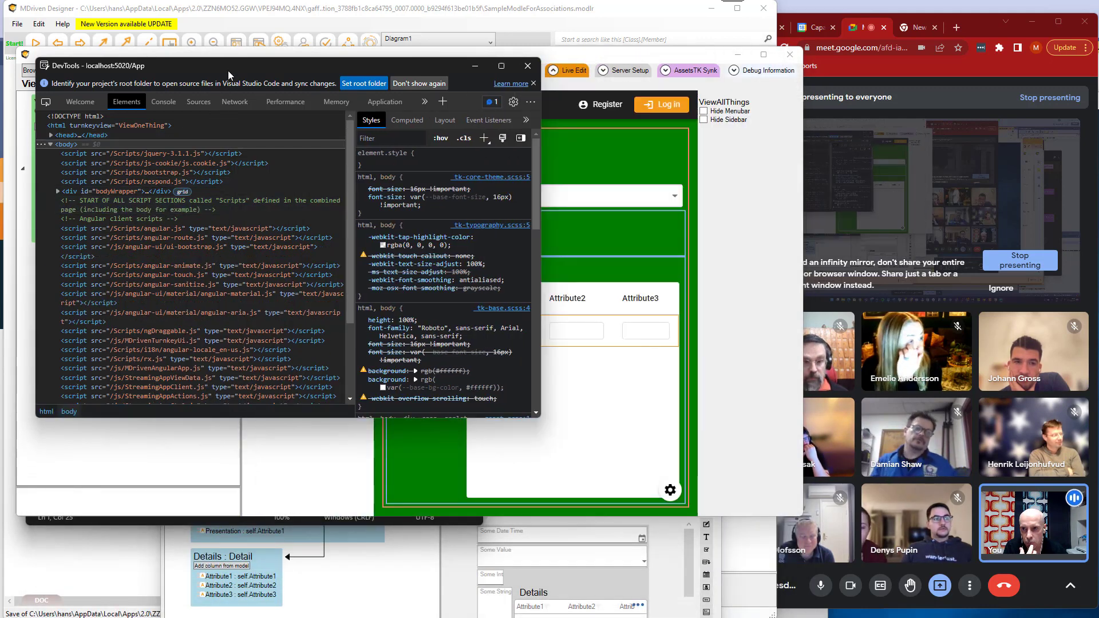
pyautogui.moveTo(228, 70); pyautogui.dragTo(263, 53)
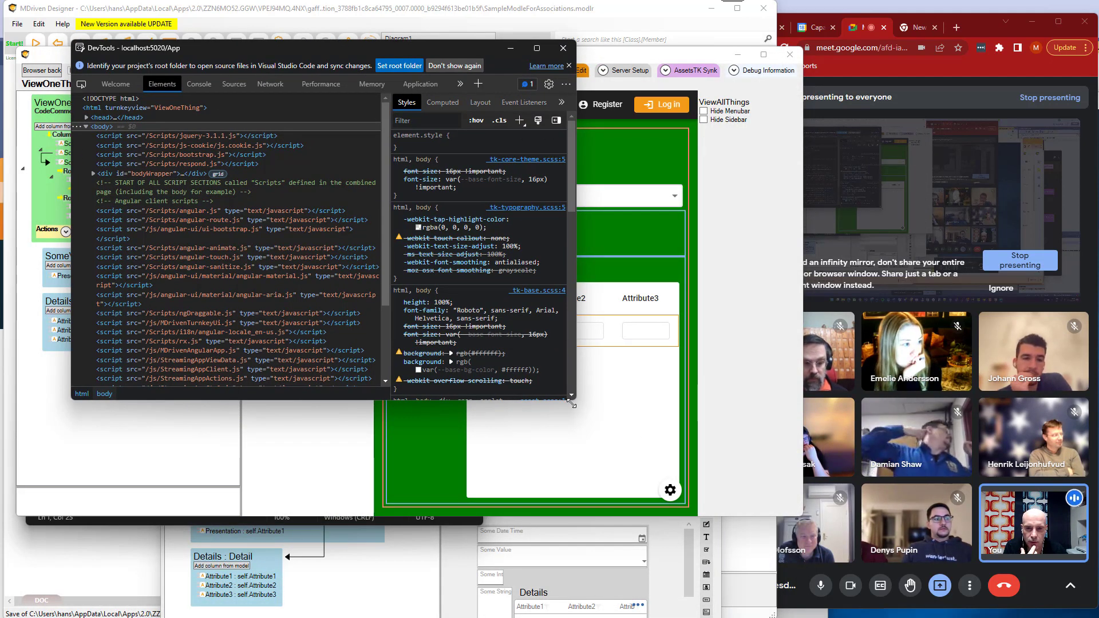
pyautogui.scroll(-3, 574, 399)
pyautogui.moveTo(575, 402); pyautogui.dragTo(674, 492)
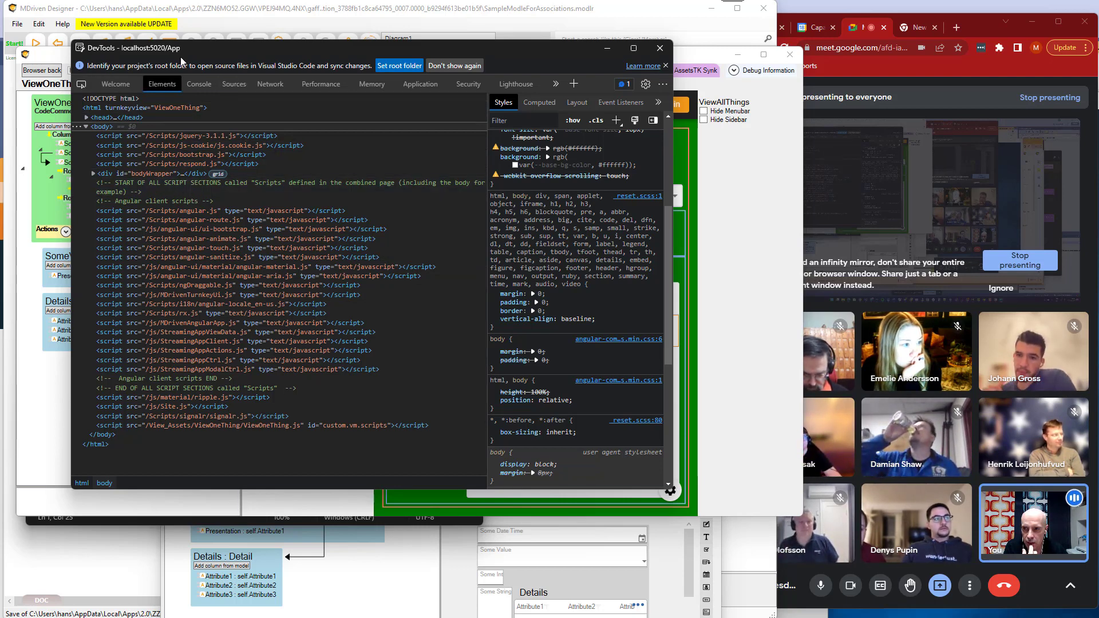
pyautogui.moveTo(201, 46); pyautogui.dragTo(183, 219)
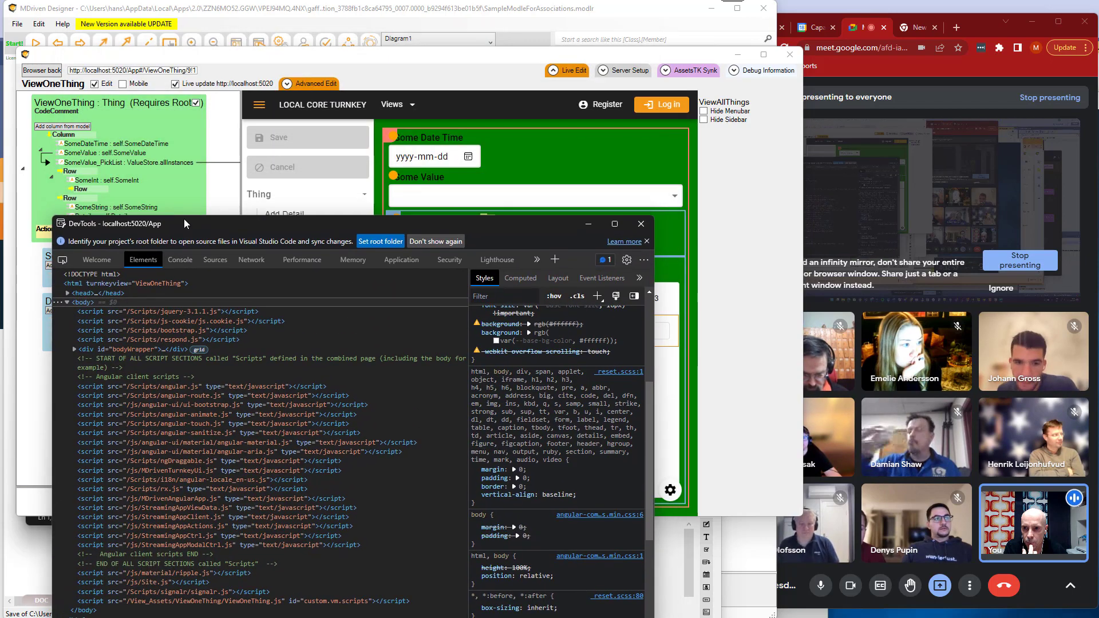
# Inspect the Some Date Time label in DevTools and copy its class name tk-label__text.
pyautogui.rightClick(406, 138)
pyautogui.click(444, 325)
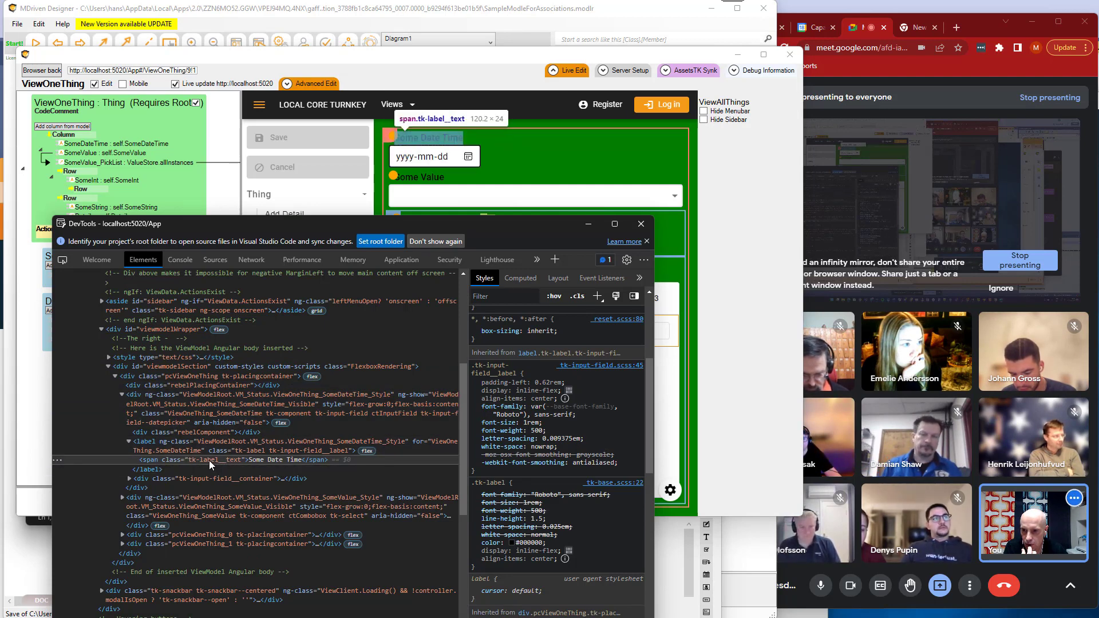
pyautogui.doubleClick(208, 460)
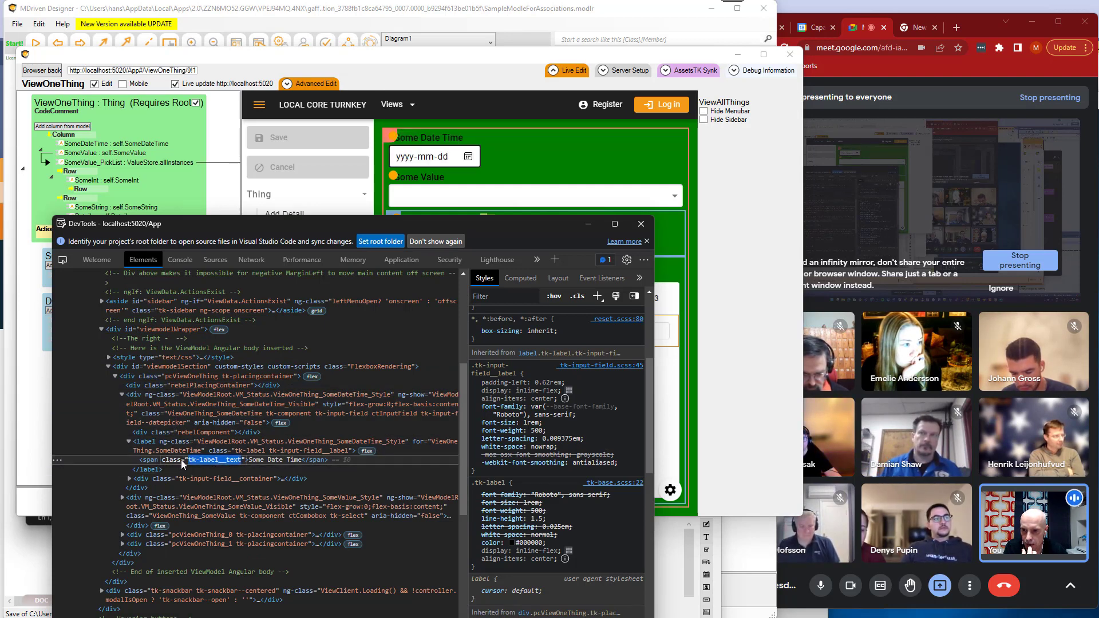
pyautogui.press('Return')
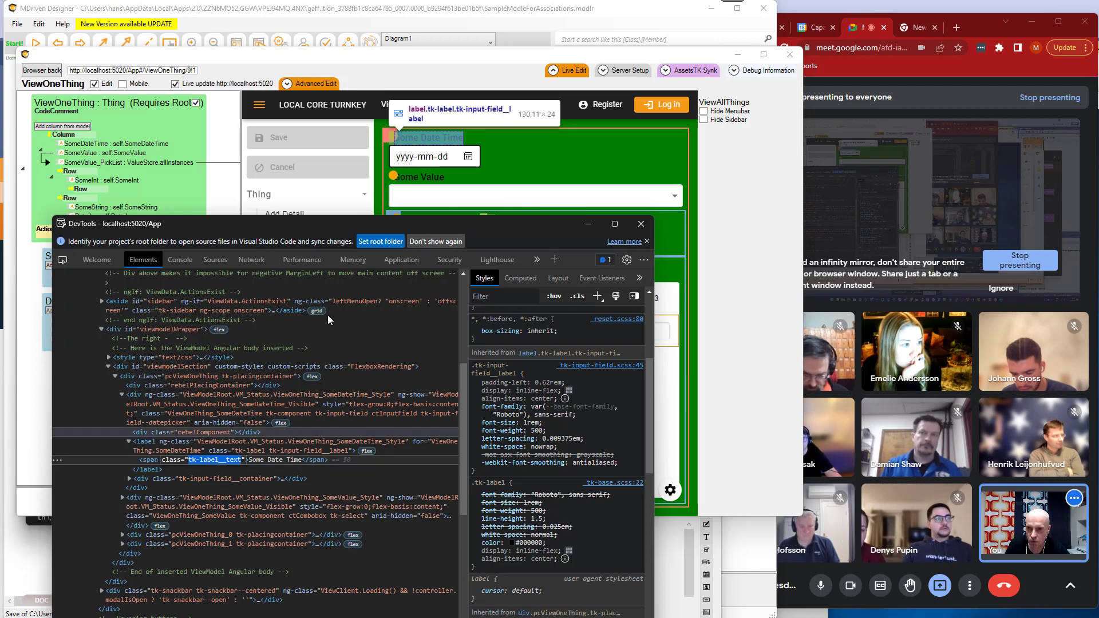
# Add the rule .tk-label__text{background:yellow;} below the html rule in ViewOneThing.css and save the file.
pyautogui.hotkey('alt', 'Tab')
pyautogui.hotkey('alt', 'Tab')
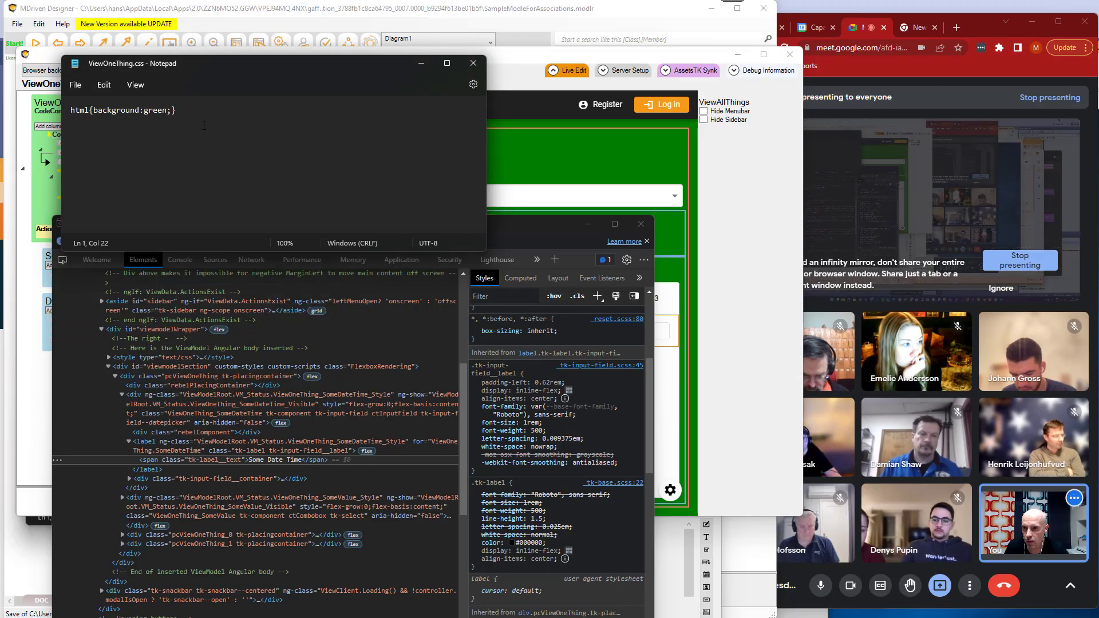
pyautogui.press('Return')
pyautogui.press('Return')
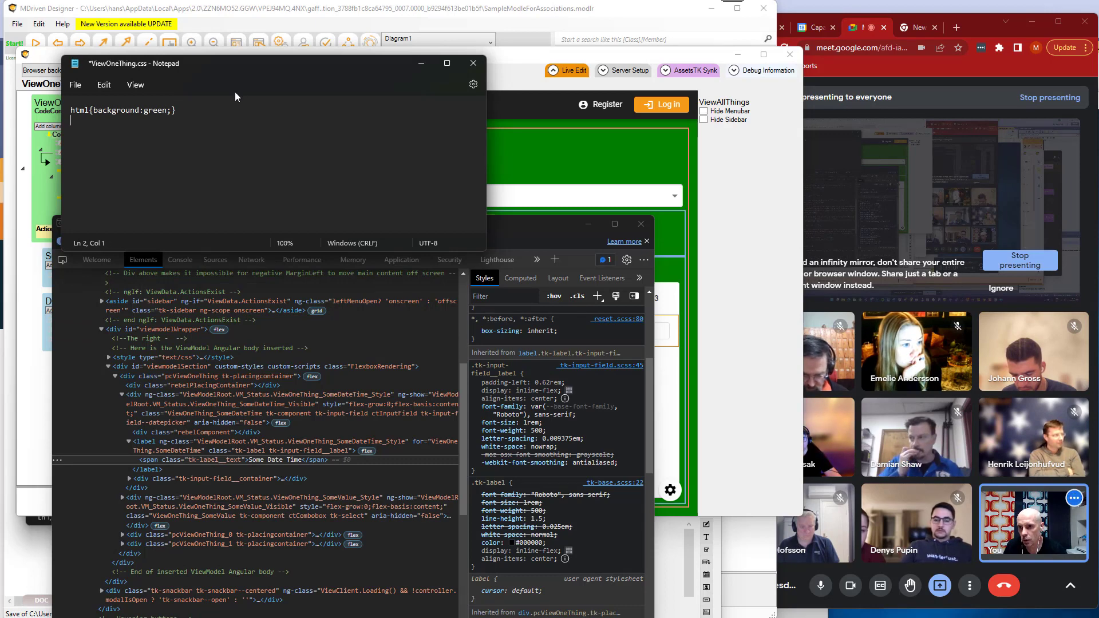
pyautogui.write('.tk-label__text')
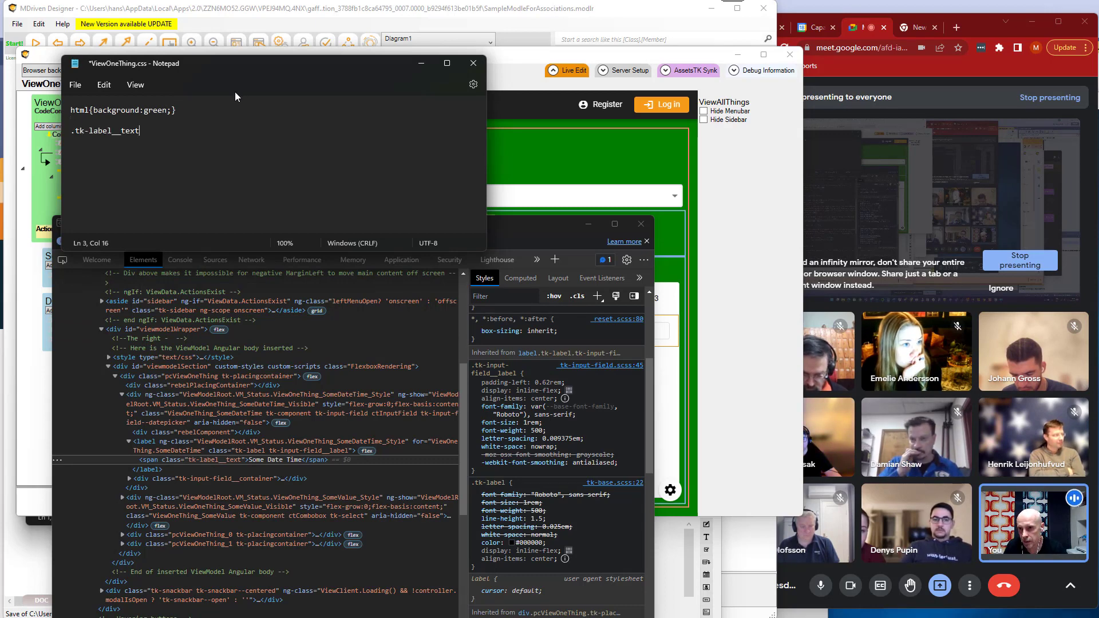
pyautogui.write('{}')
pyautogui.press('Left')
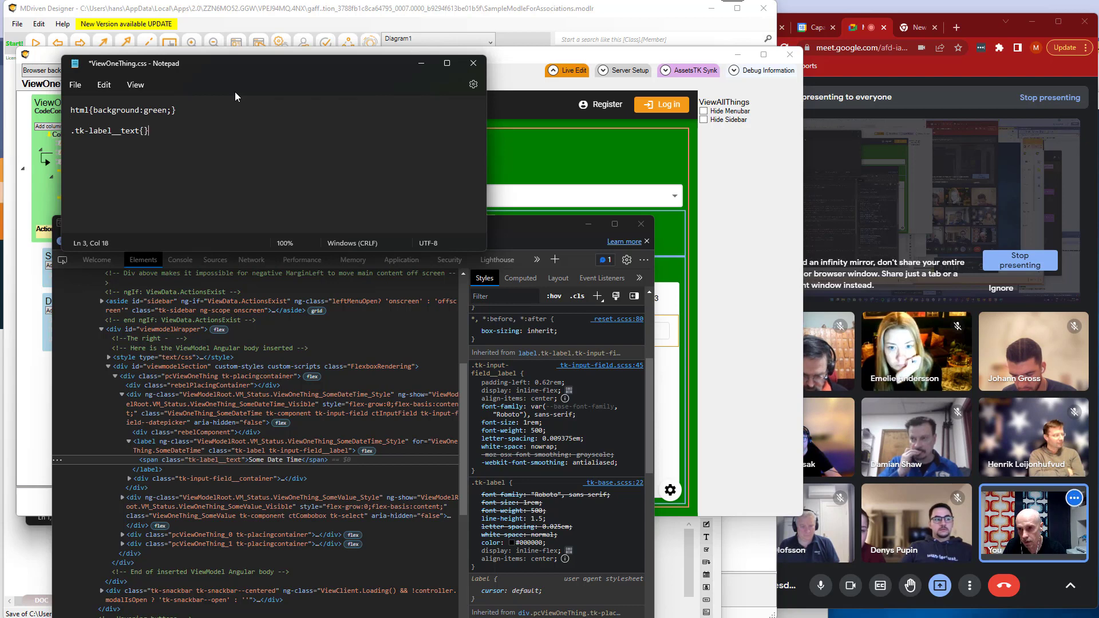
pyautogui.write('backgroun')
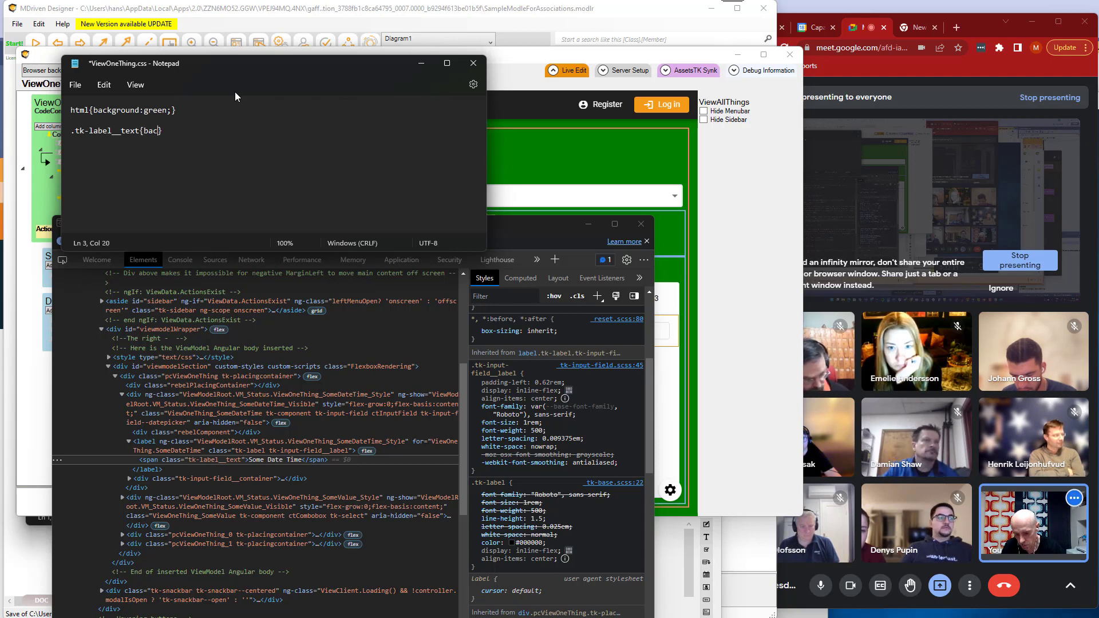
pyautogui.write('d:yel')
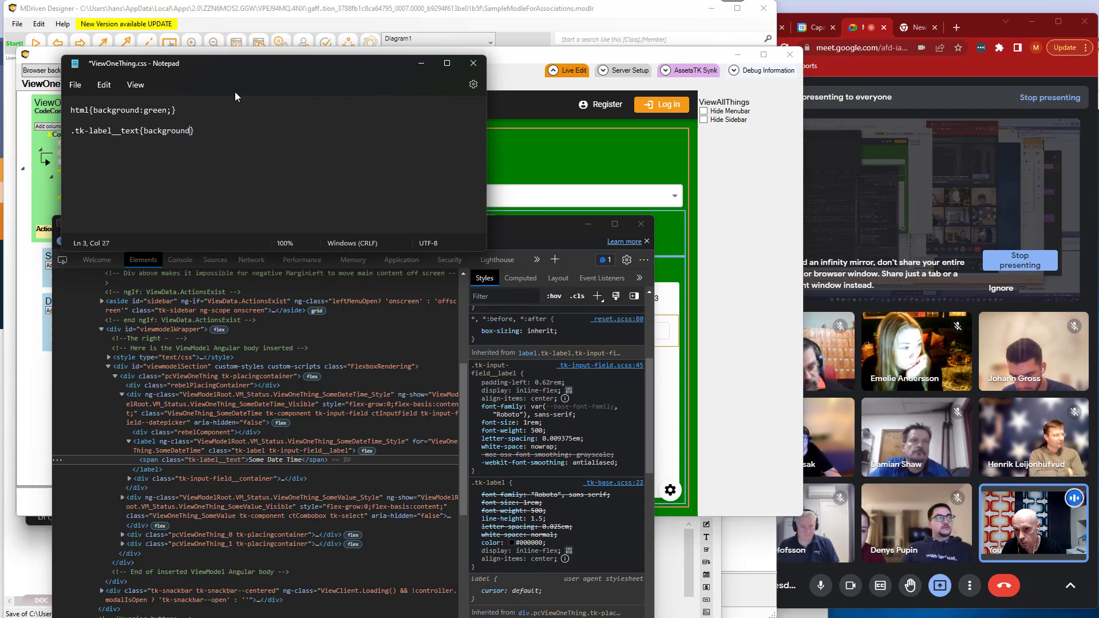
pyautogui.write('low')
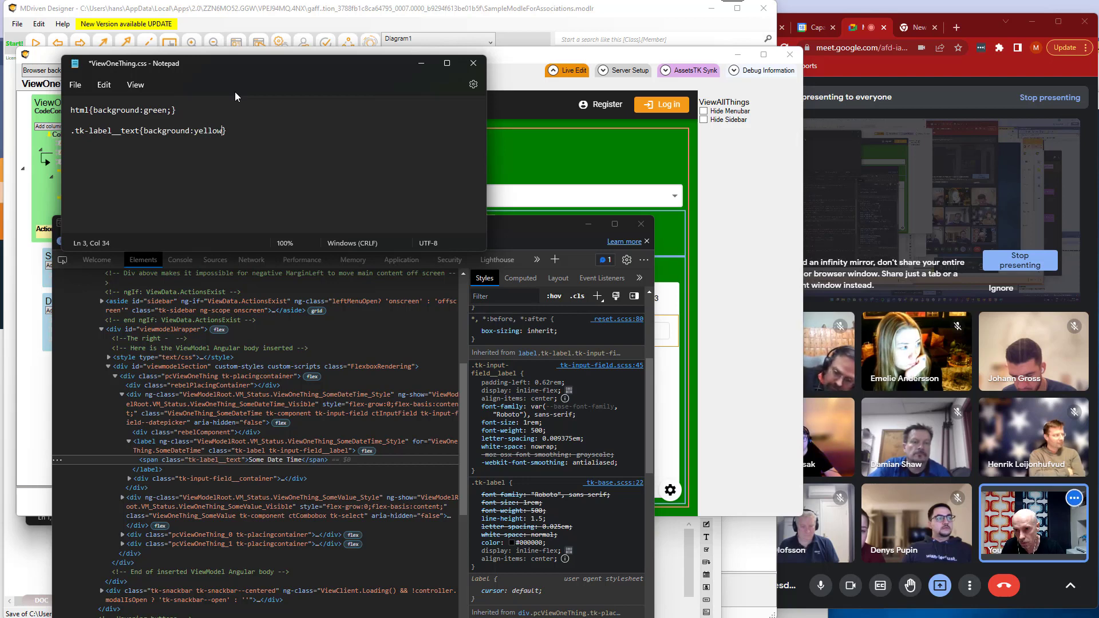
pyautogui.write(';')
pyautogui.hotkey('ctrl', 's')
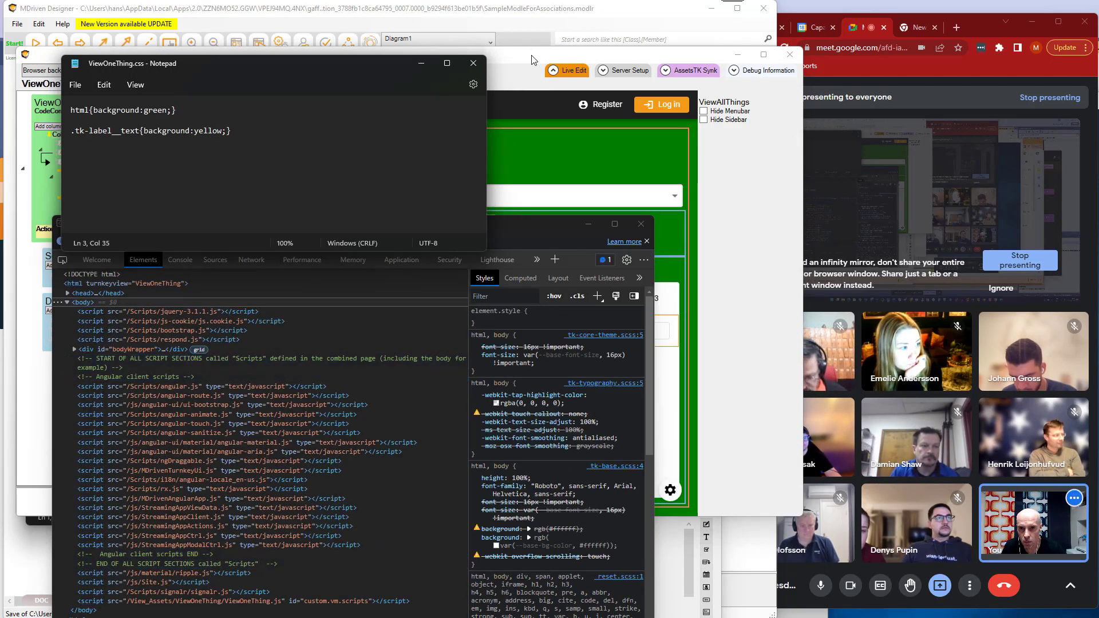
# Inspect the Some Date Time label in the live editor, select its enclosing ViewOneThing_SomeDateTime div in DevTools, and return to the live view.
pyautogui.click(532, 59)
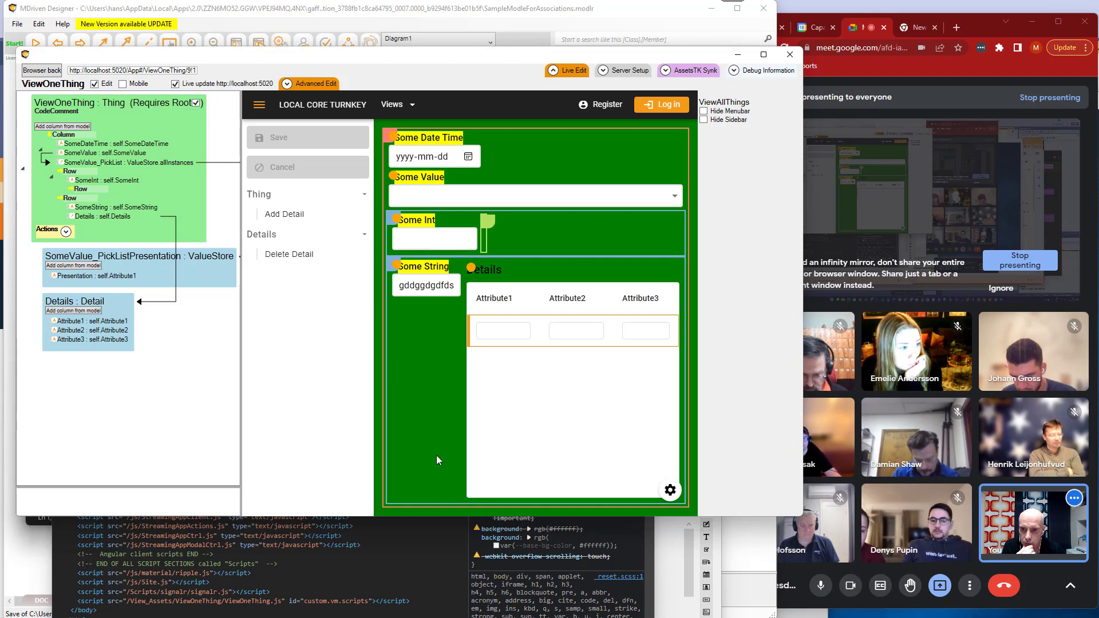
pyautogui.rightClick(432, 139)
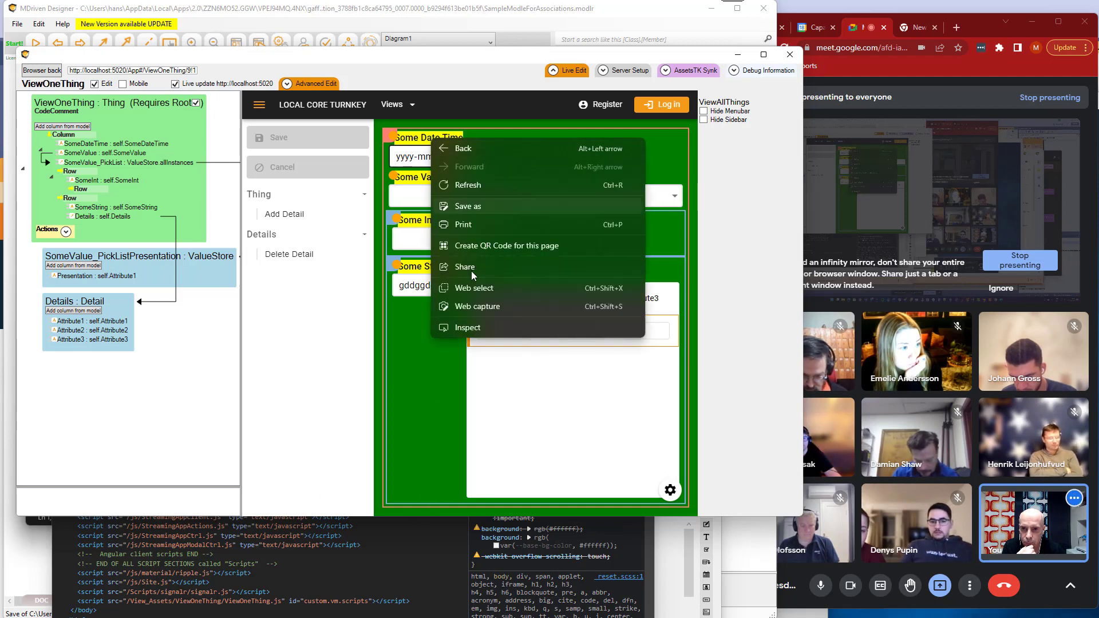
pyautogui.click(461, 325)
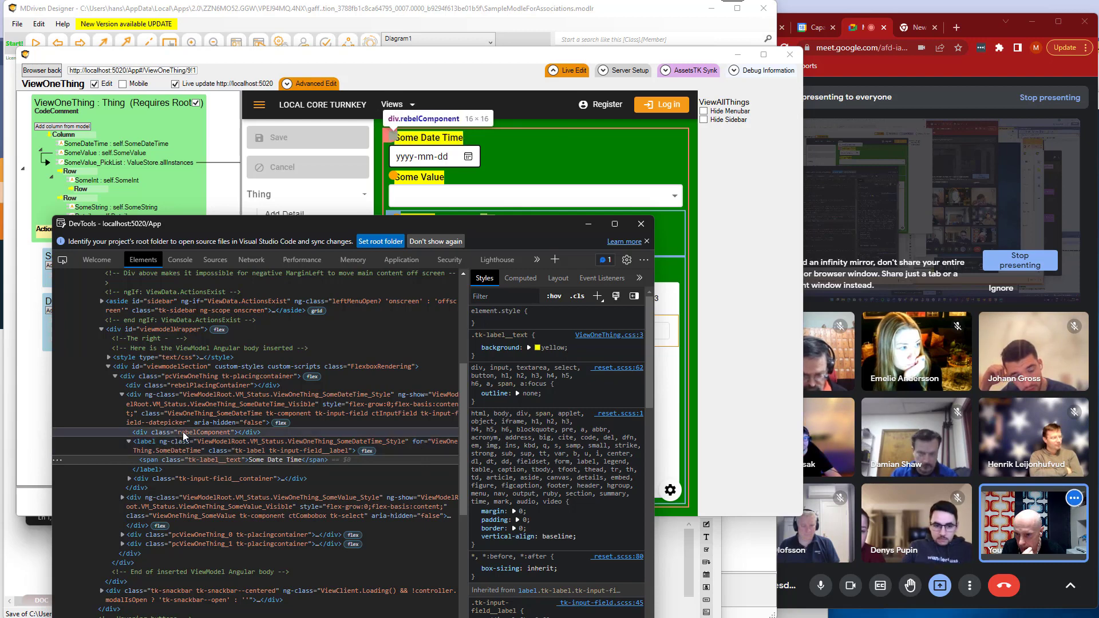
pyautogui.click(185, 407)
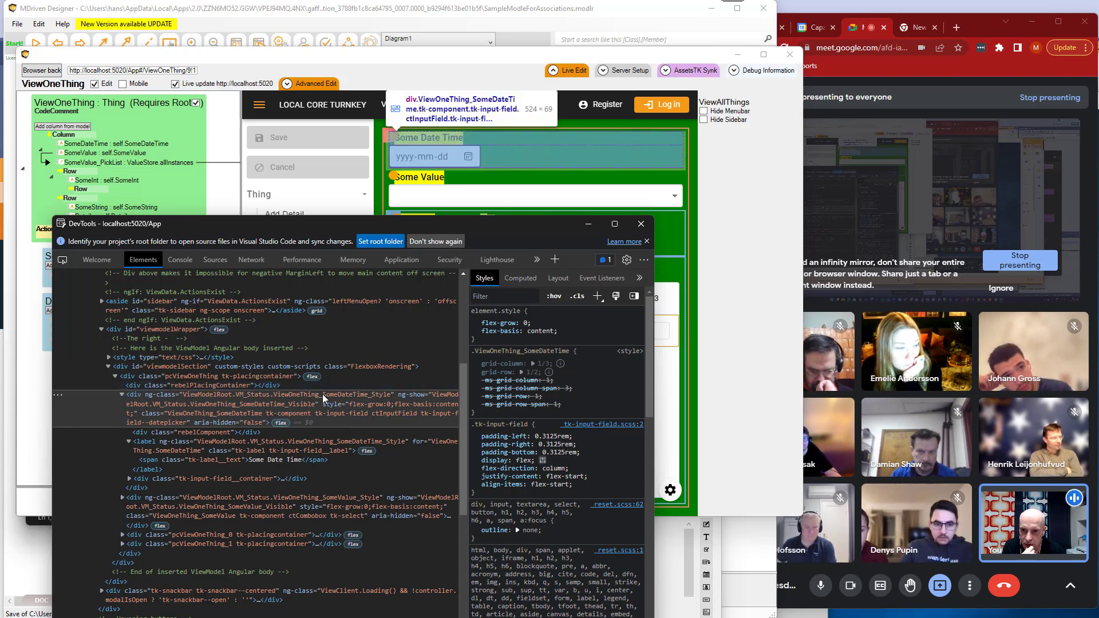
pyautogui.moveTo(485, 224); pyautogui.dragTo(434, 280)
pyautogui.click(606, 159)
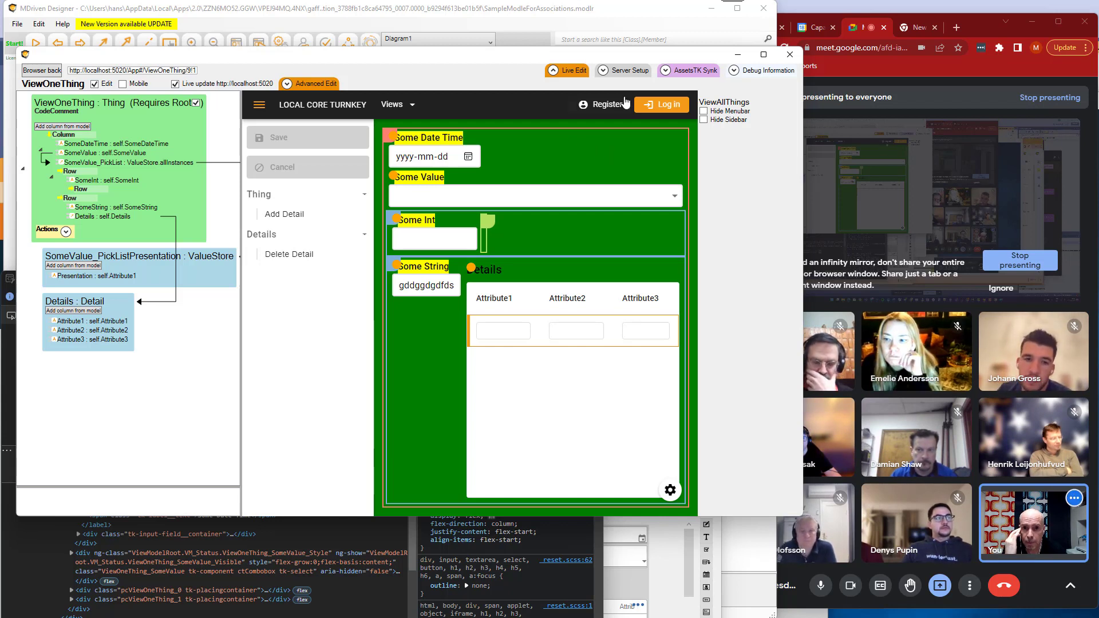
# Show the AssetsTK Synk settings, narrow the live editor window, and try to open the wiki on EXT_Components.
pyautogui.click(695, 70)
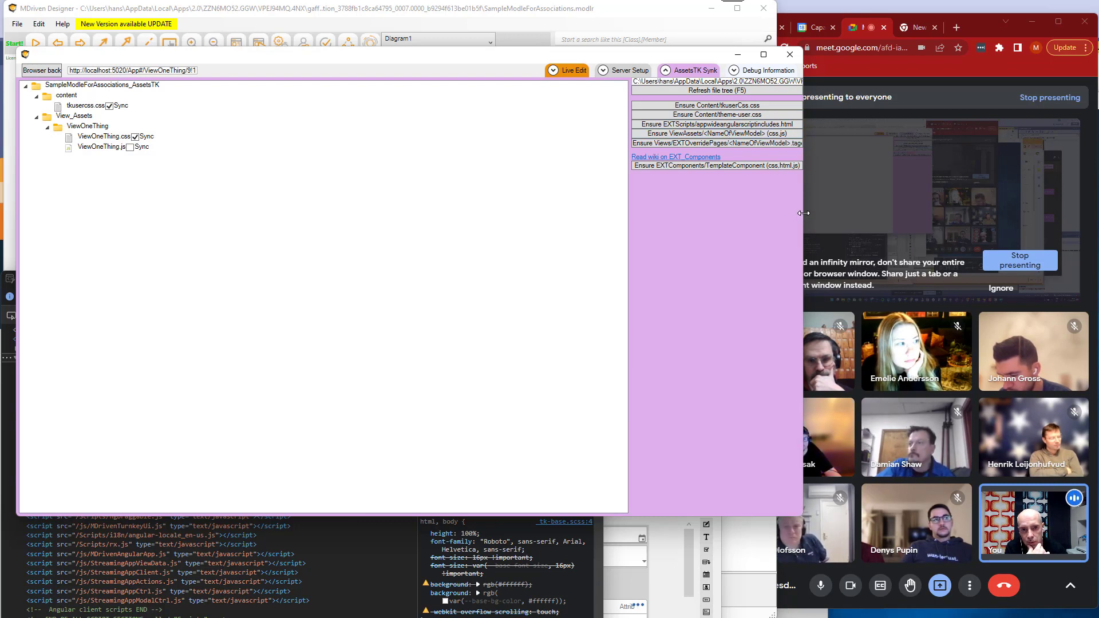
pyautogui.moveTo(803, 213); pyautogui.dragTo(755, 212)
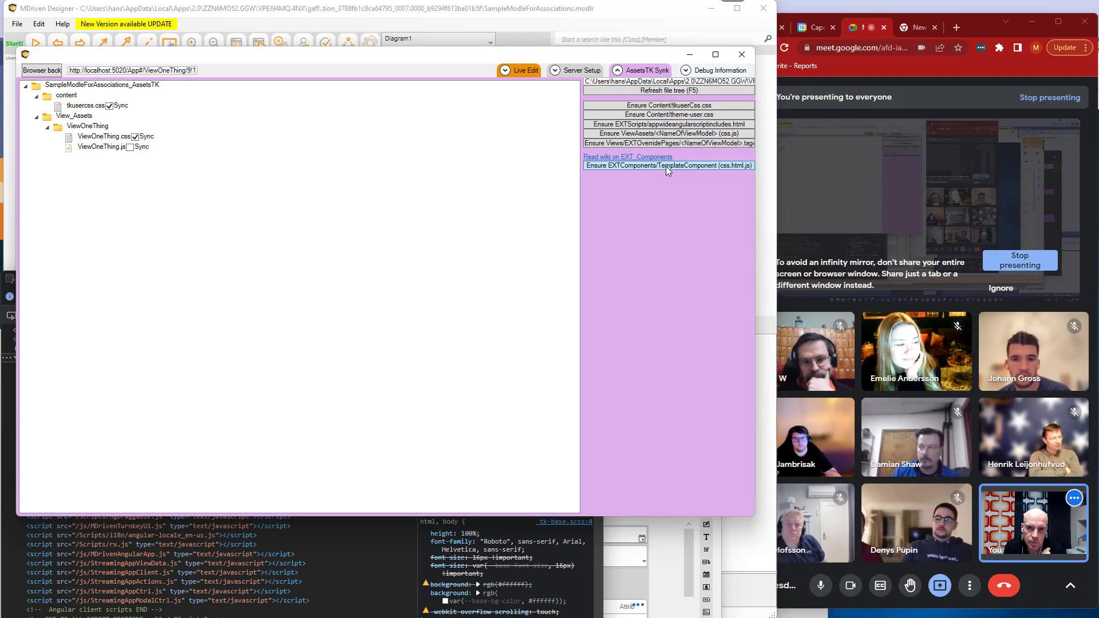
pyautogui.click(643, 157)
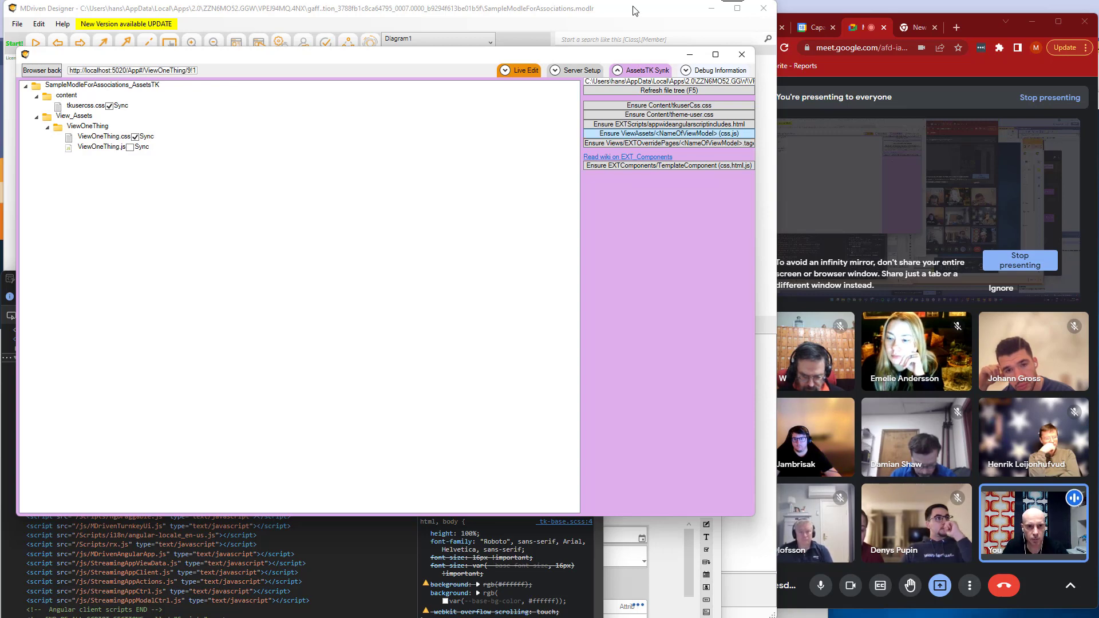
# Switch to Chrome and open the MDriven Wiki in a separate browser window.
pyautogui.click(956, 28)
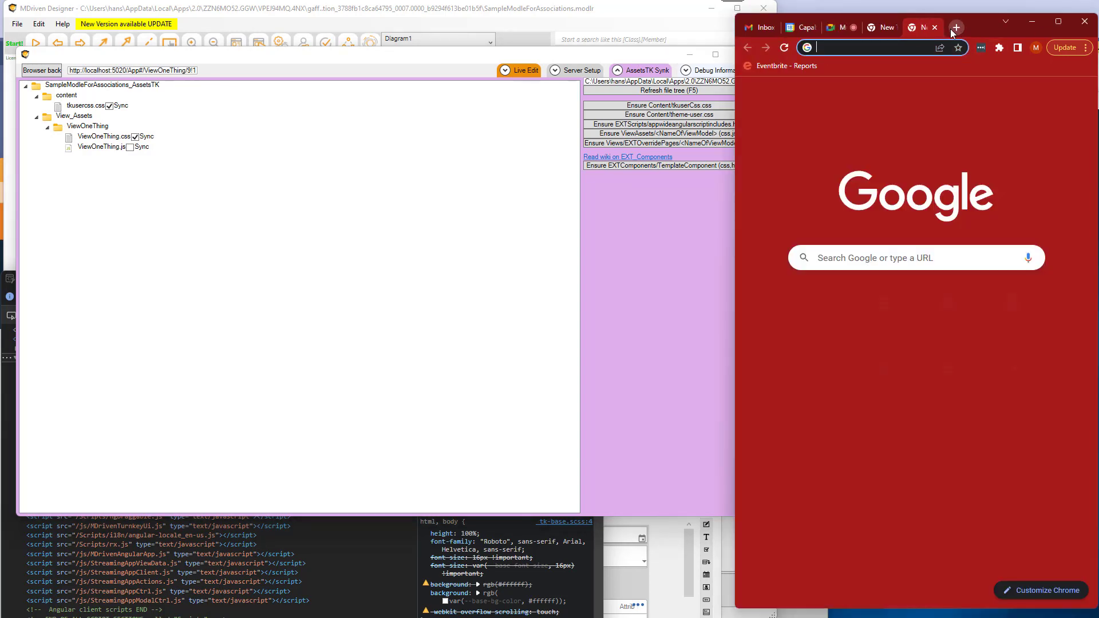
pyautogui.moveTo(869, 28); pyautogui.dragTo(319, 40)
pyautogui.write('wiki.mdriven.net')
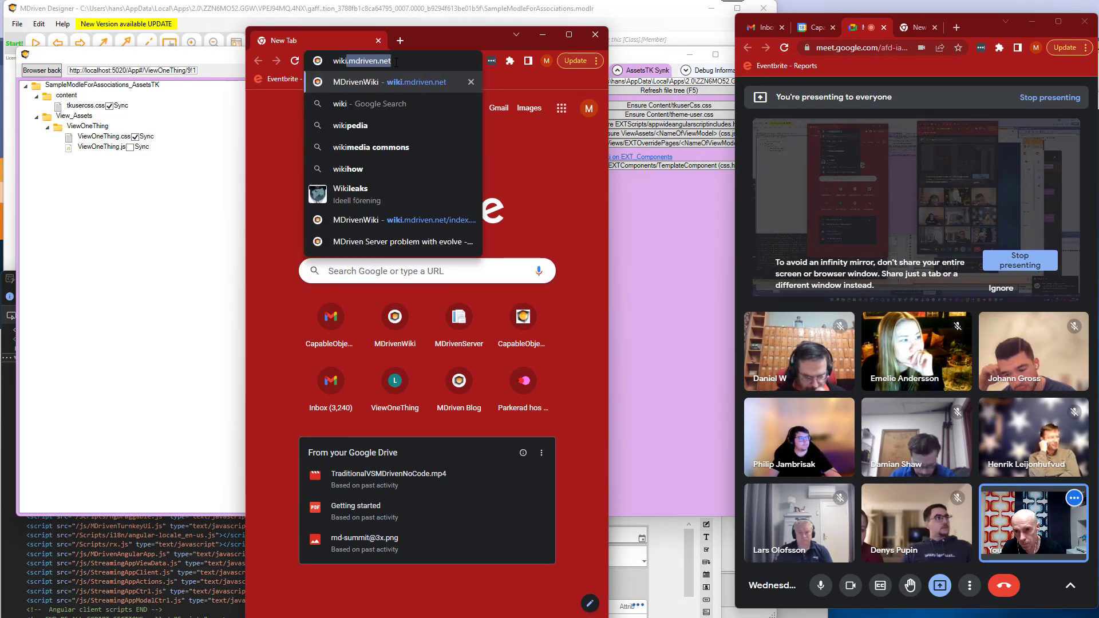
pyautogui.press('Return')
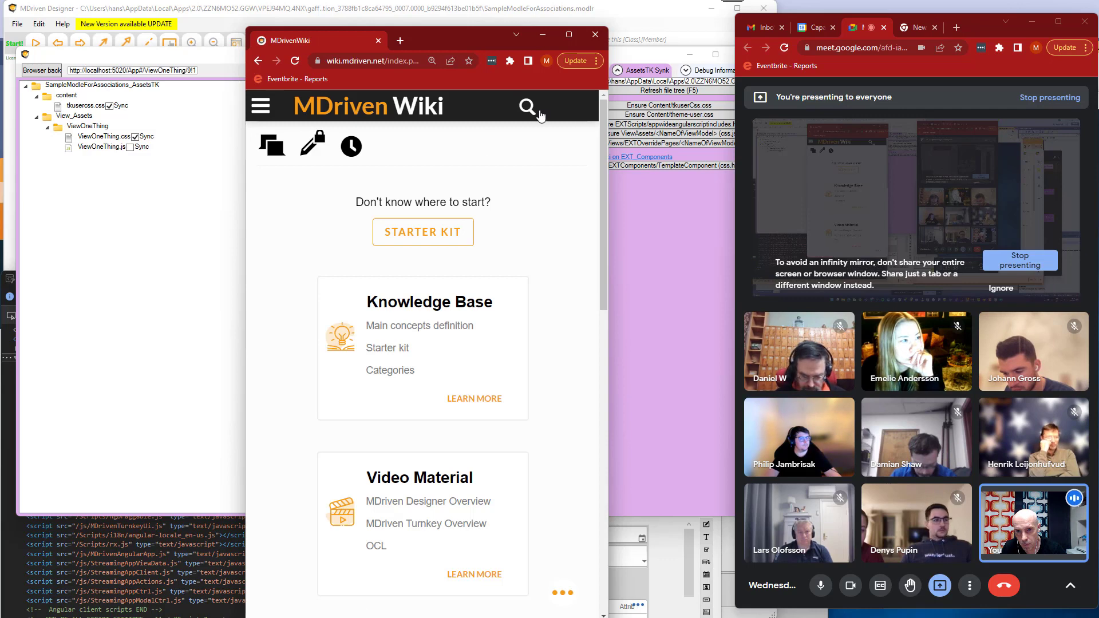
# Search the MDriven Wiki for "ext", open the EXT Components article, and read down to its New 2023 section.
pyautogui.click(529, 107)
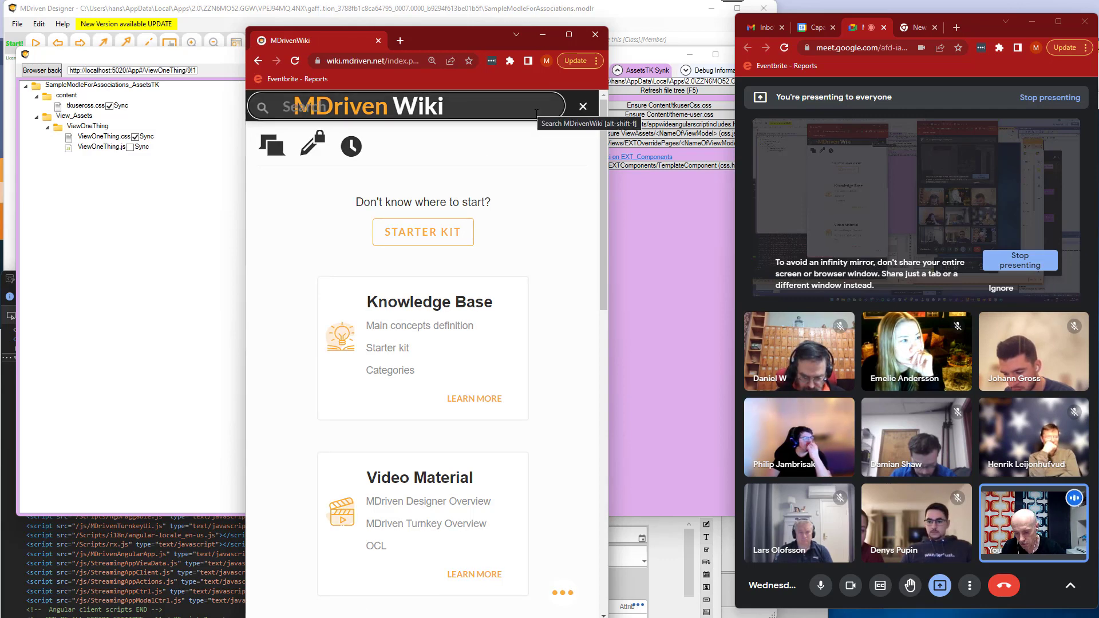
pyautogui.write('ext_')
pyautogui.press('Down')
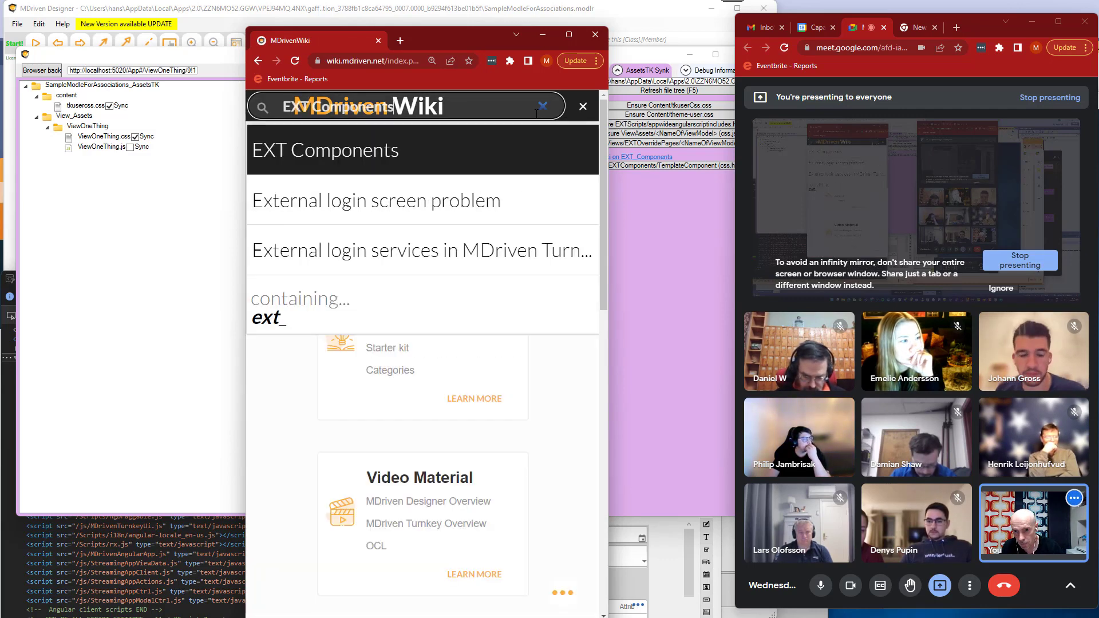
pyautogui.press('Return')
pyautogui.scroll(-10, 356, 416)
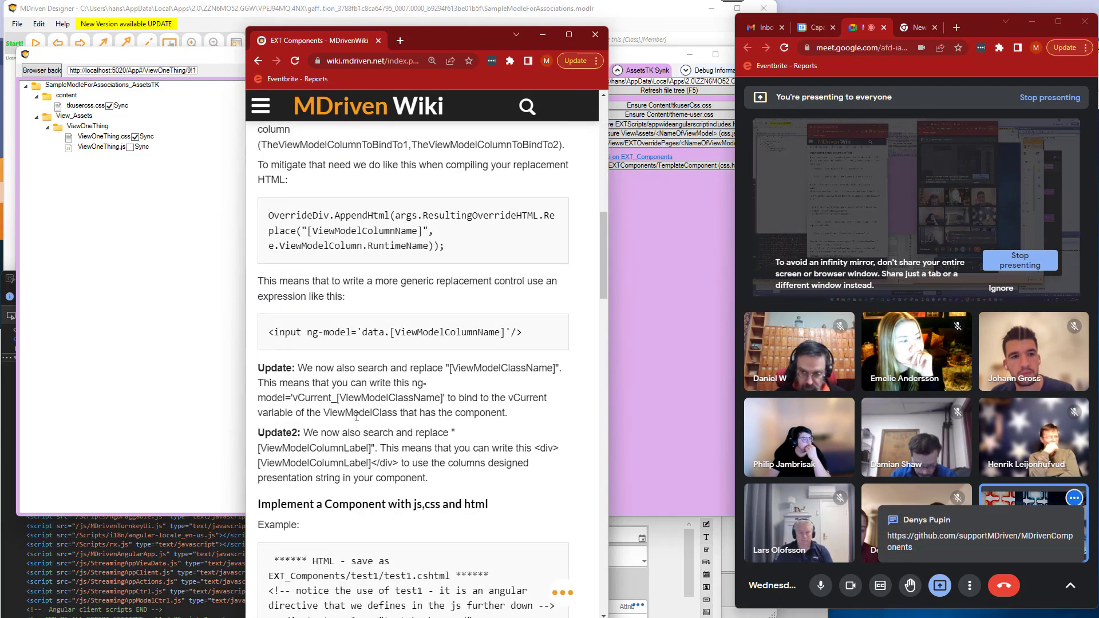
pyautogui.scroll(-20, 357, 416)
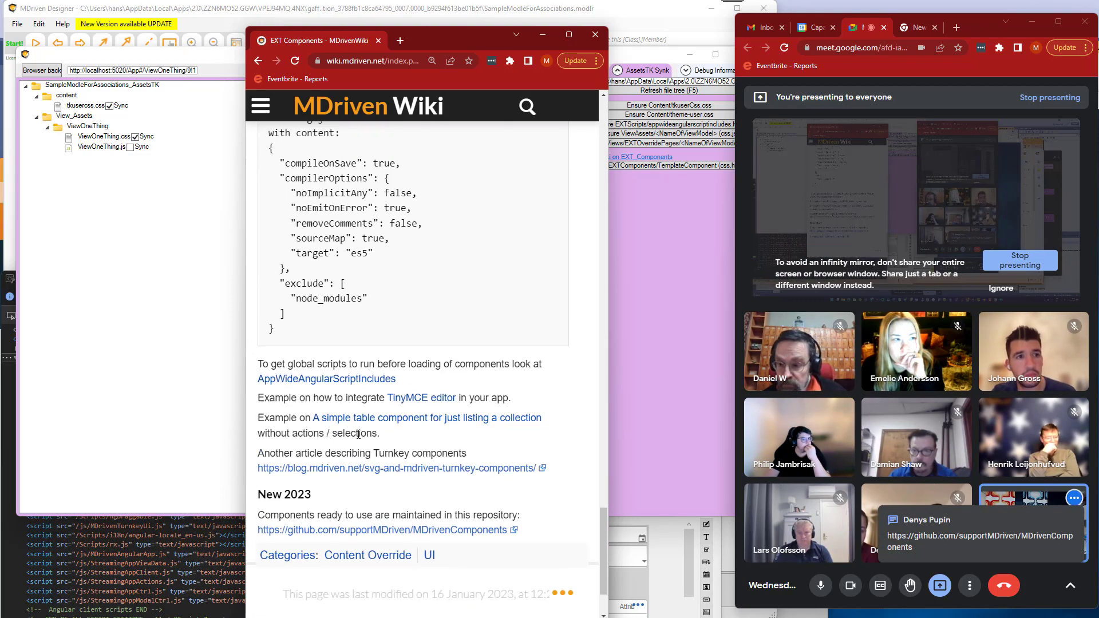
pyautogui.scroll(-2, 358, 435)
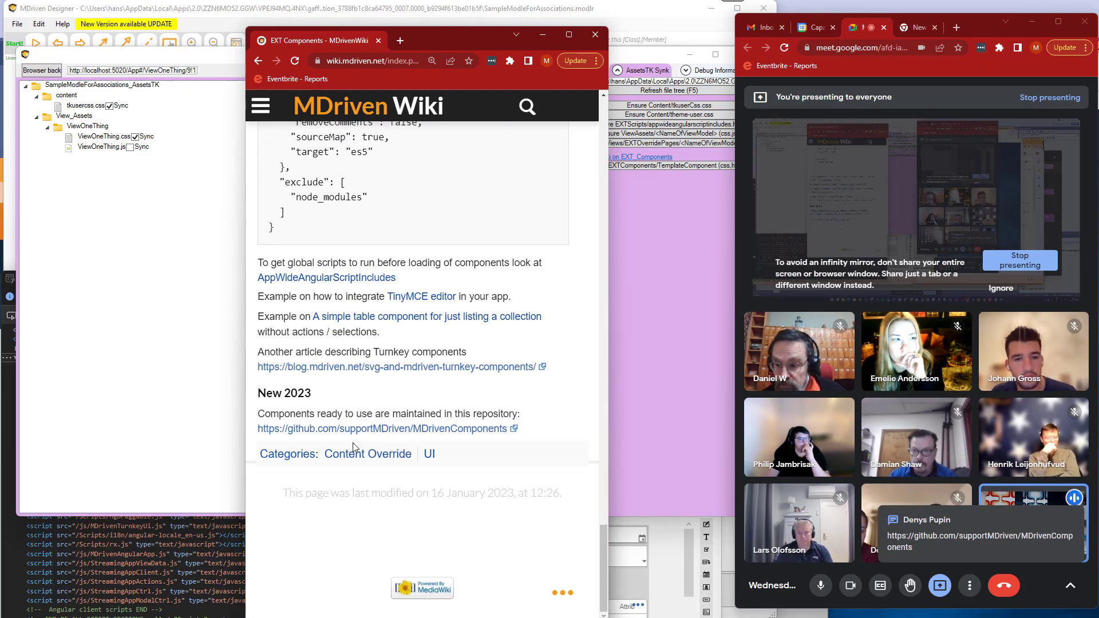
# Open the linked MDrivenComponents GitHub repository, widen the browser window, and examine the MDrivenTurnkeyComponents/EXT_Components folder.
pyautogui.click(404, 430)
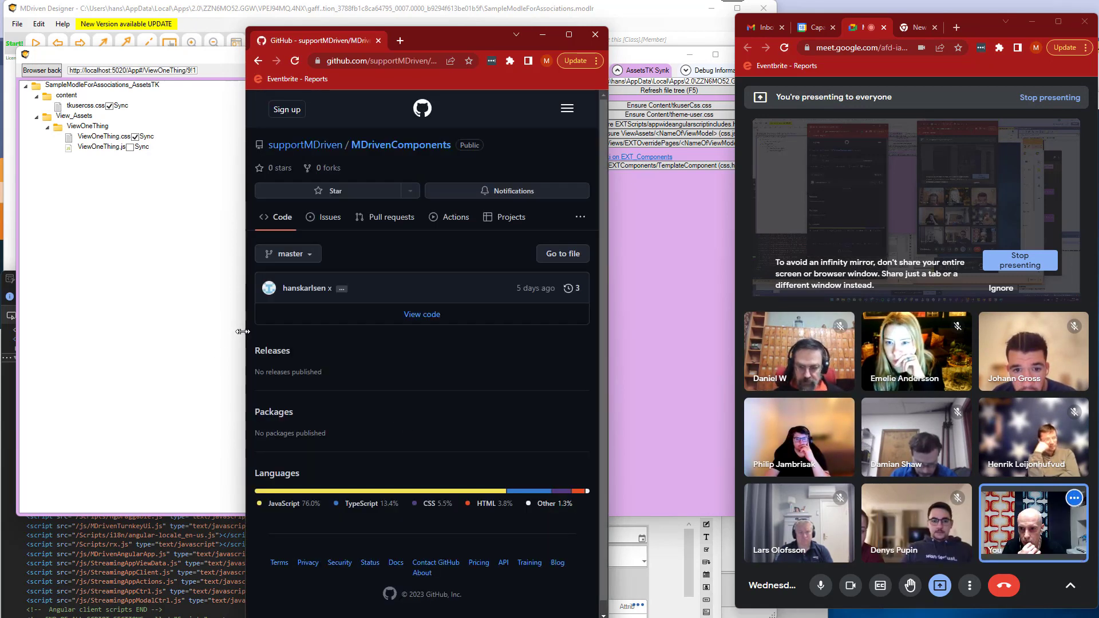
pyautogui.moveTo(243, 331); pyautogui.dragTo(6, 331)
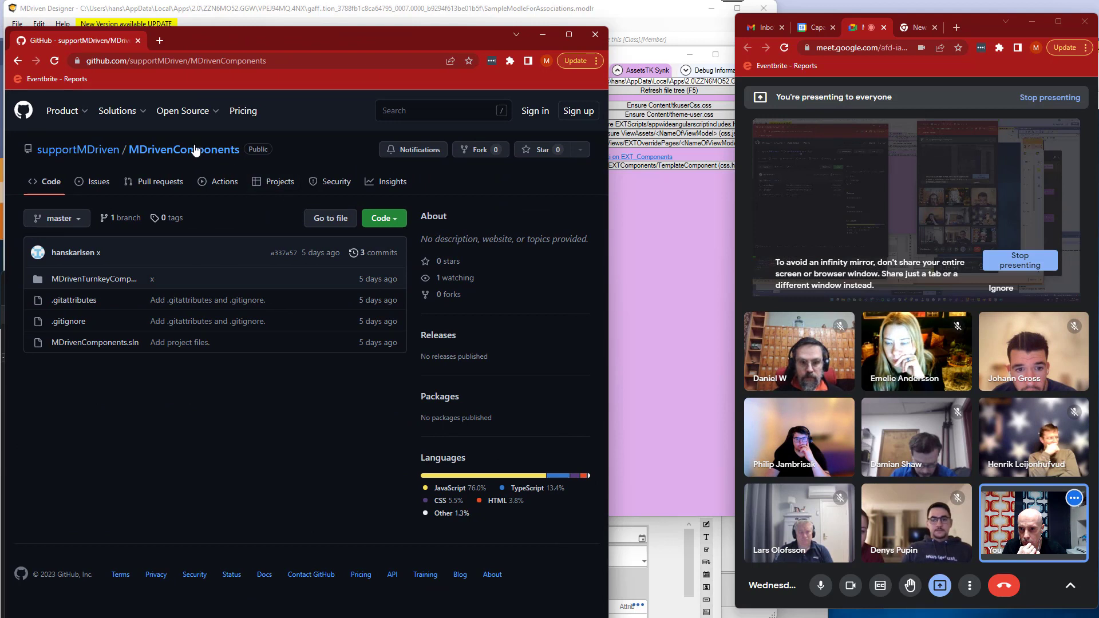
pyautogui.click(73, 280)
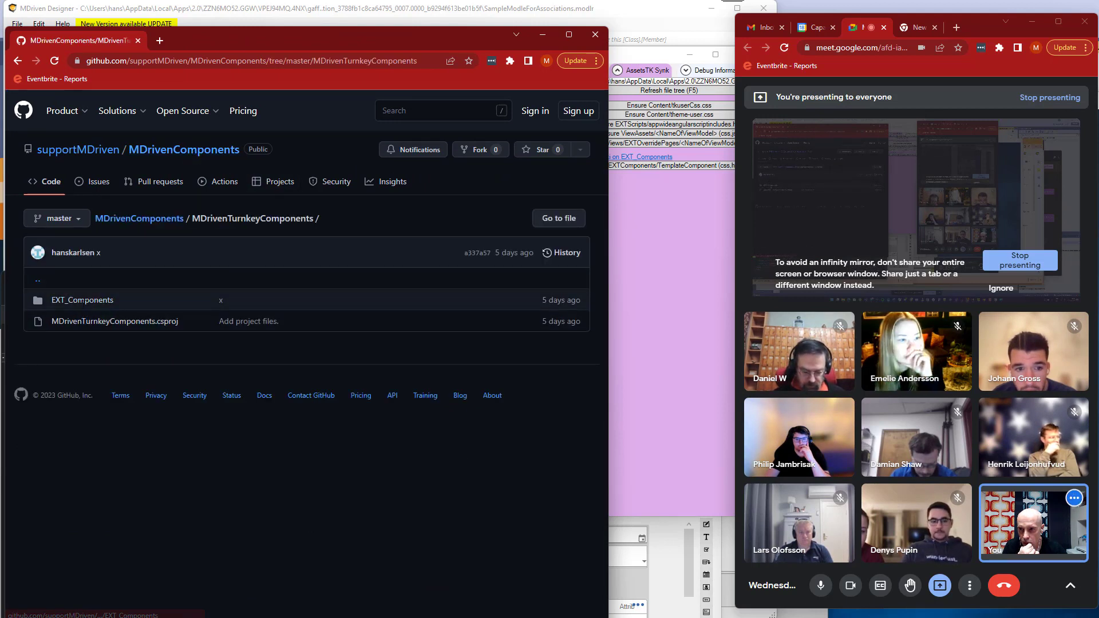
pyautogui.click(86, 302)
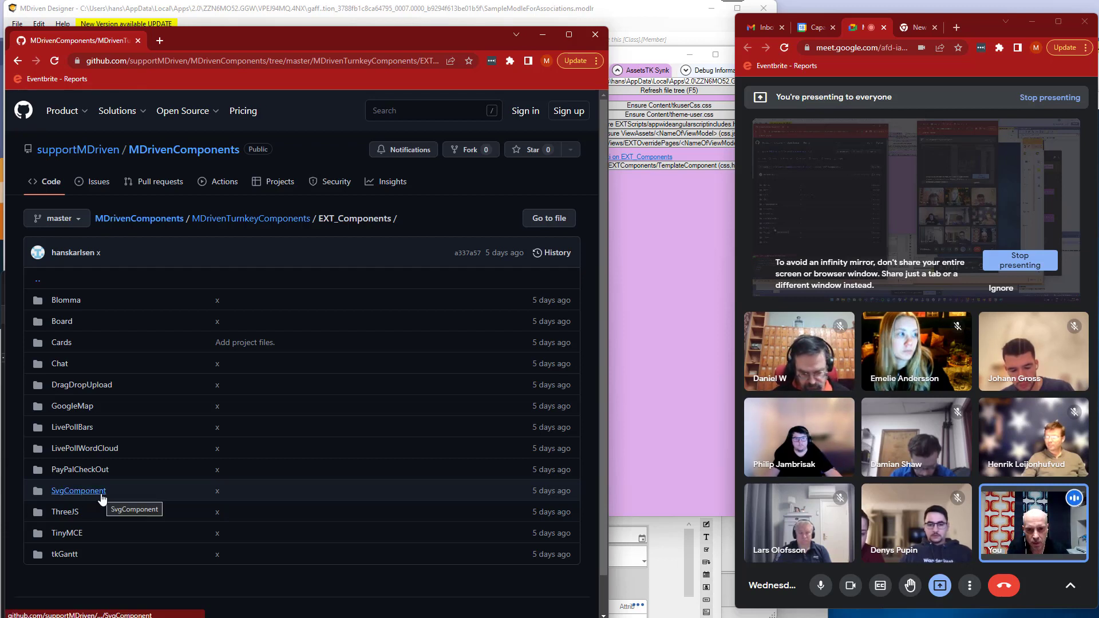
pyautogui.click(696, 387)
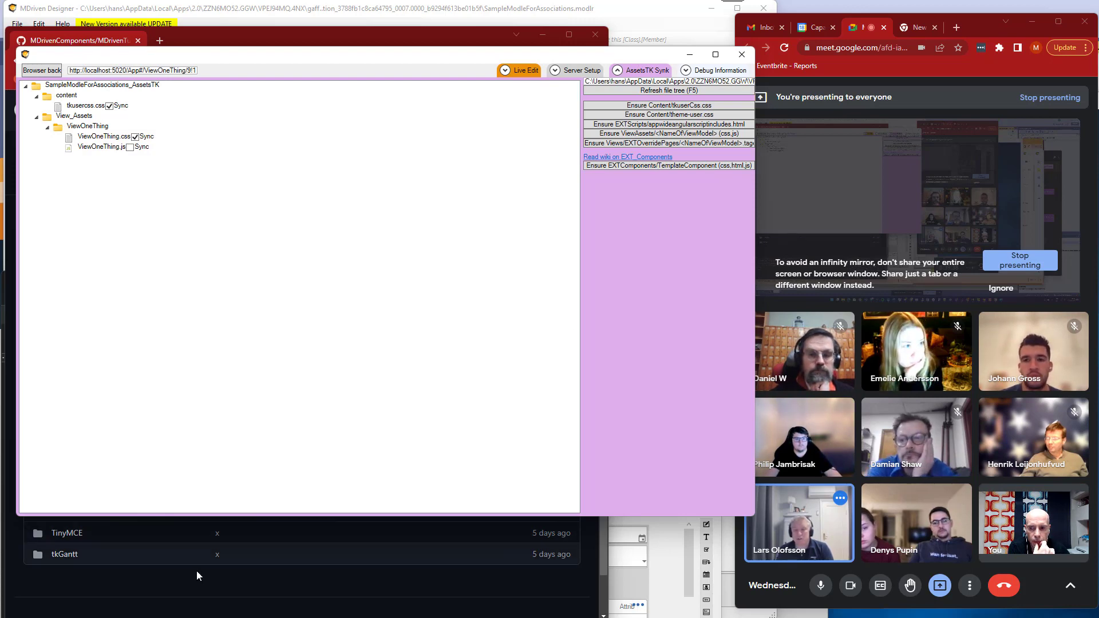
pyautogui.click(210, 579)
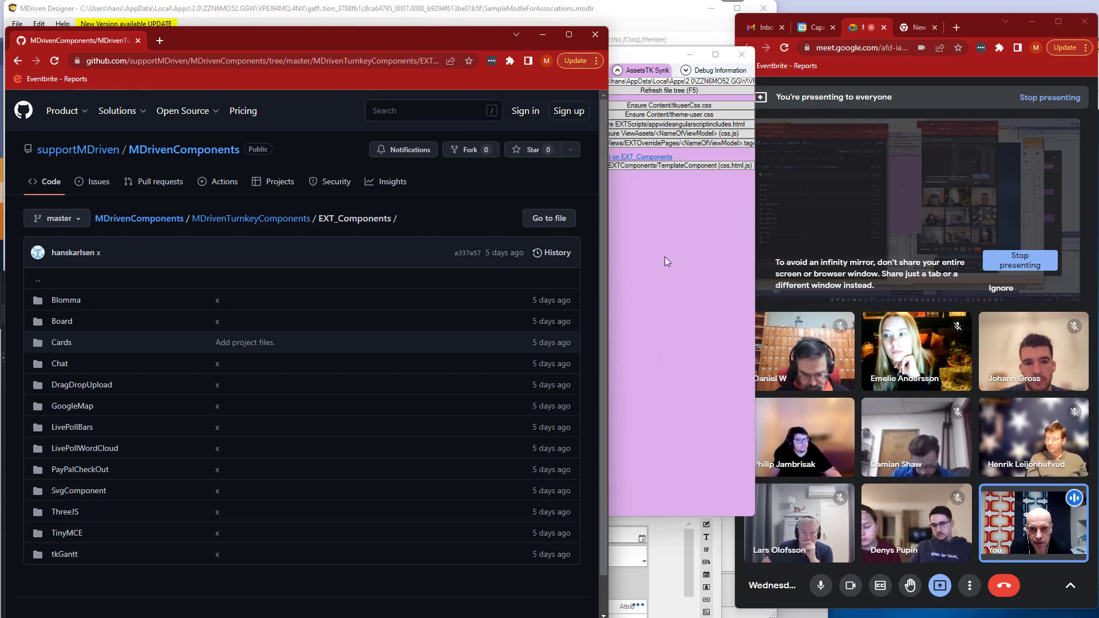
# Switch to the MDriven Designer diagram, open ViewOneThing in the ViewModel Editor, and select its SomeDateTime column.
pyautogui.click(586, 14)
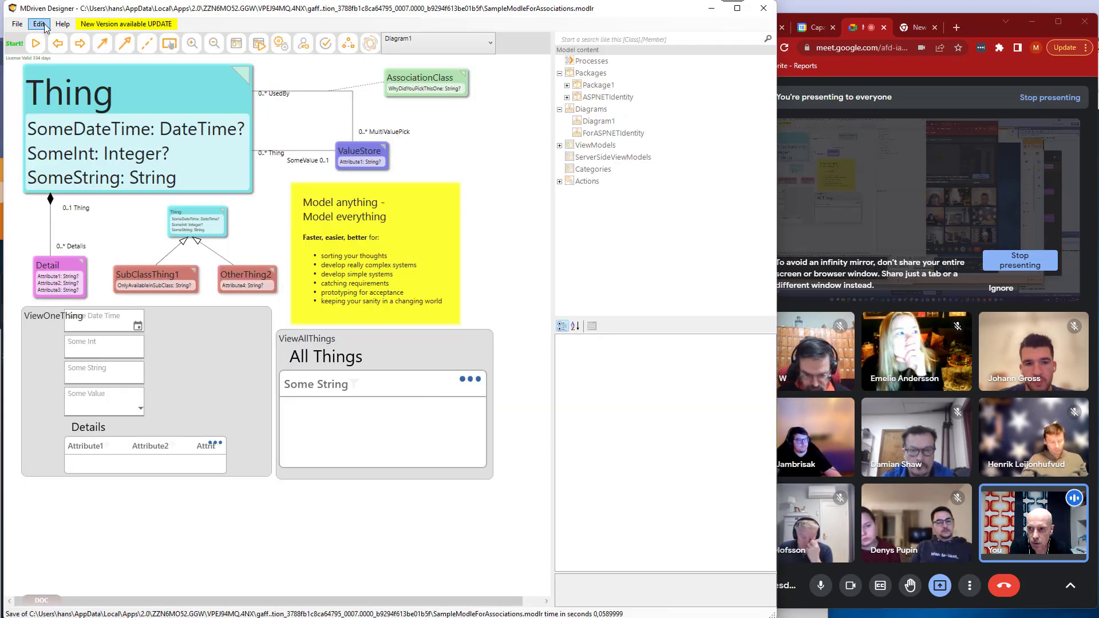
pyautogui.doubleClick(214, 357)
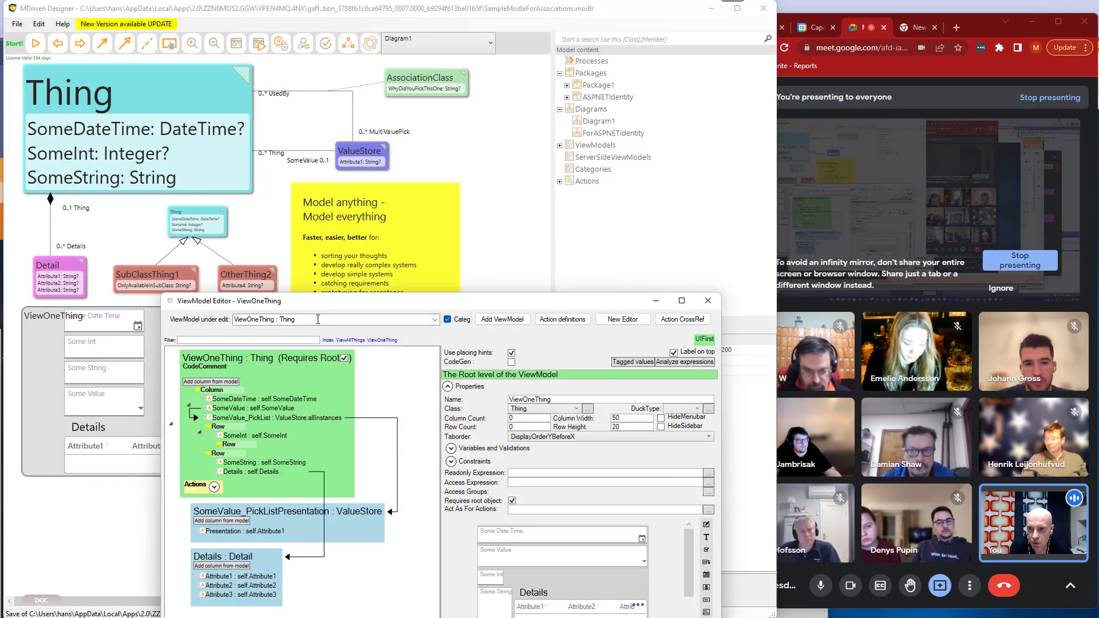
pyautogui.click(243, 296)
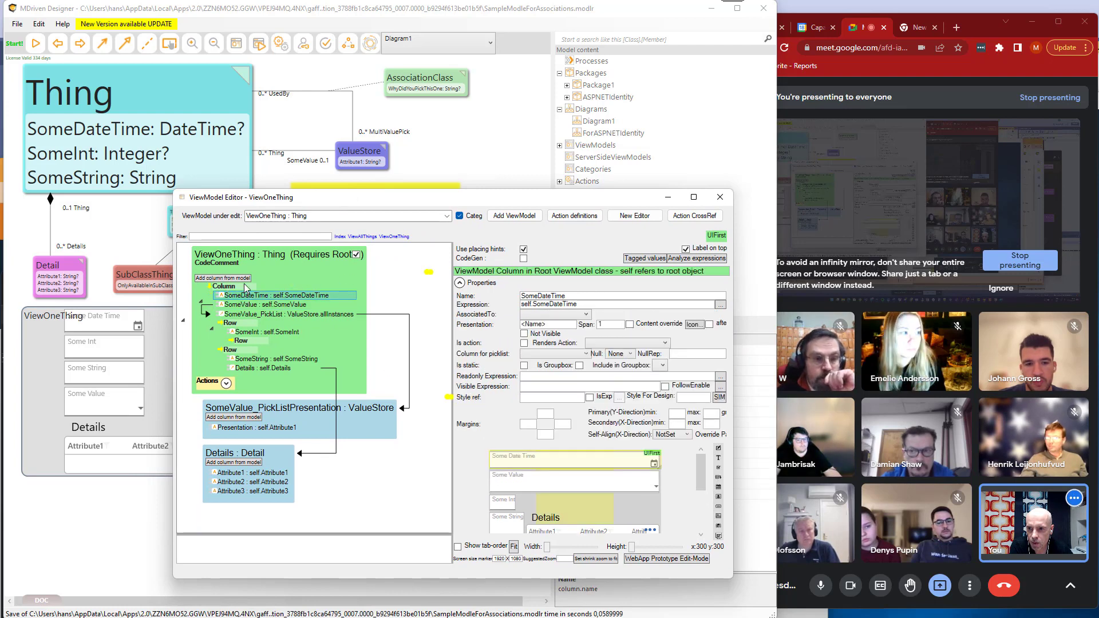
pyautogui.press('Escape')
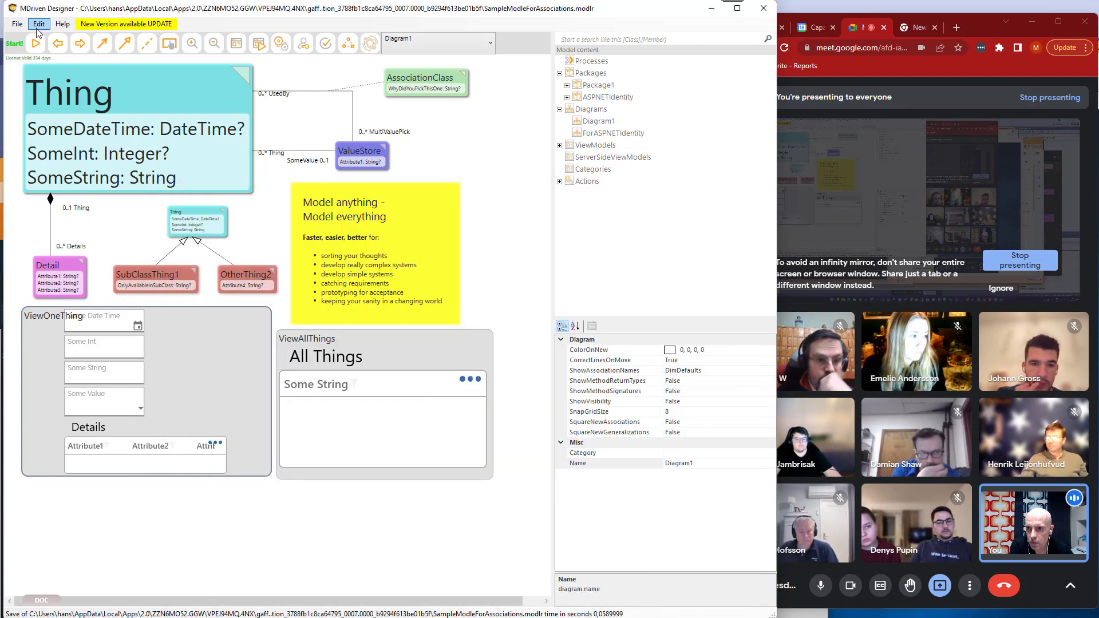
pyautogui.hotkey('alt', 'Tab')
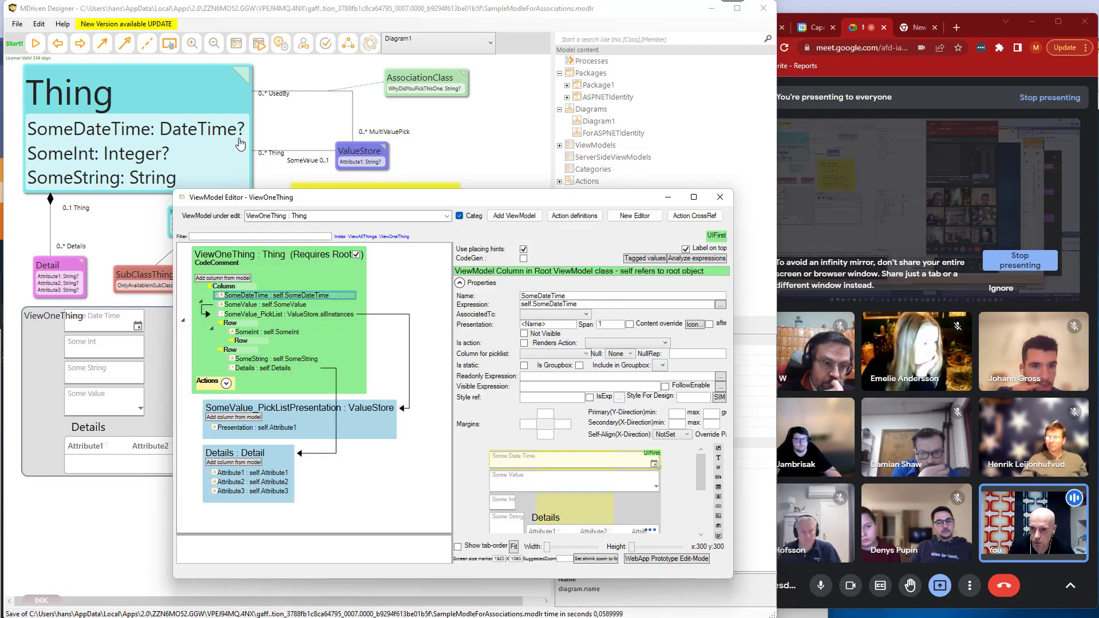
# Open the snippet editor from the ViewOneThing ViewModel and create a new snippet.
pyautogui.rightClick(232, 260)
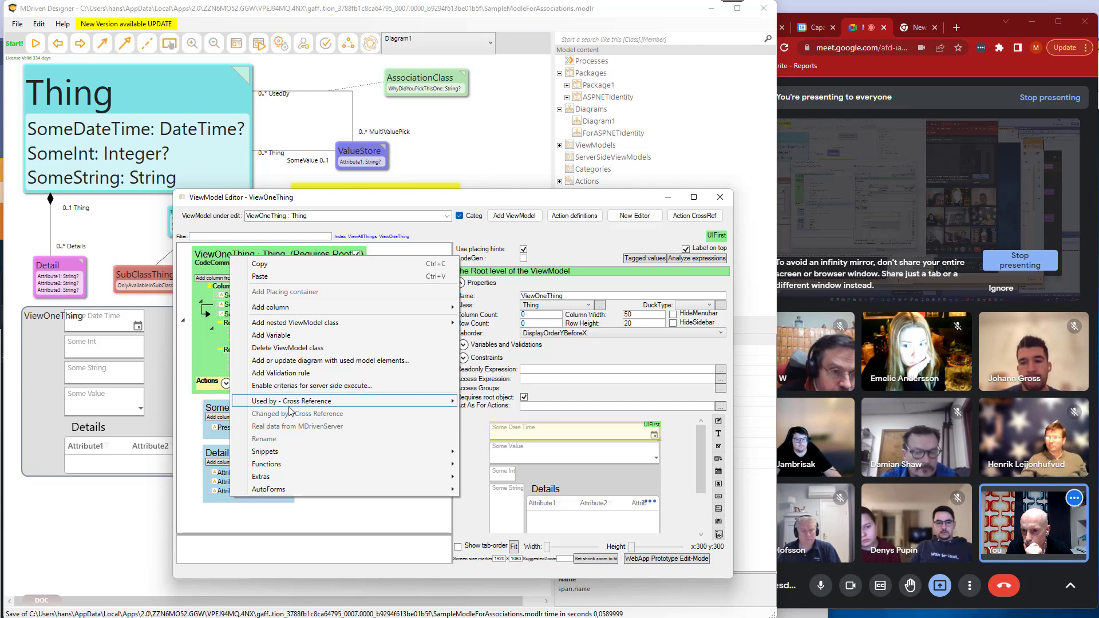
pyautogui.moveTo(287, 451)
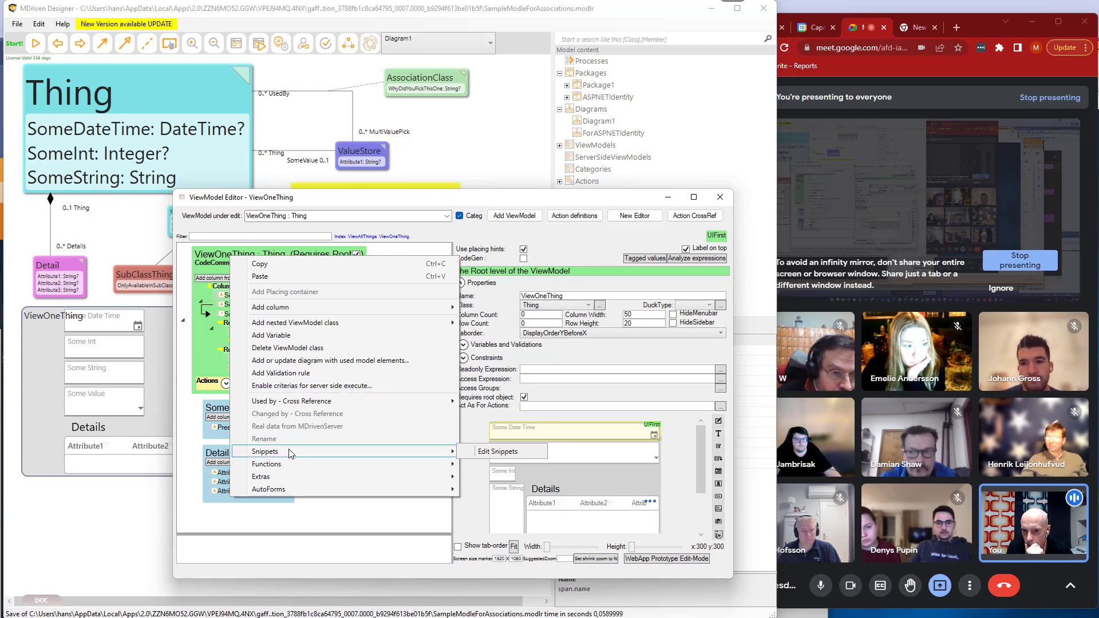
pyautogui.click(487, 452)
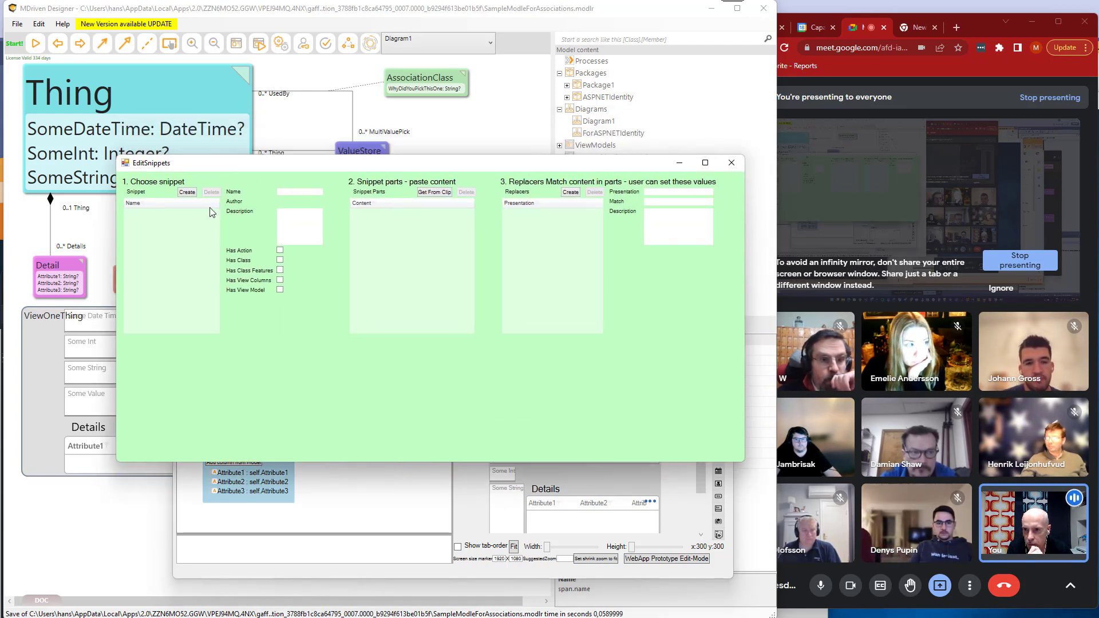
pyautogui.click(187, 192)
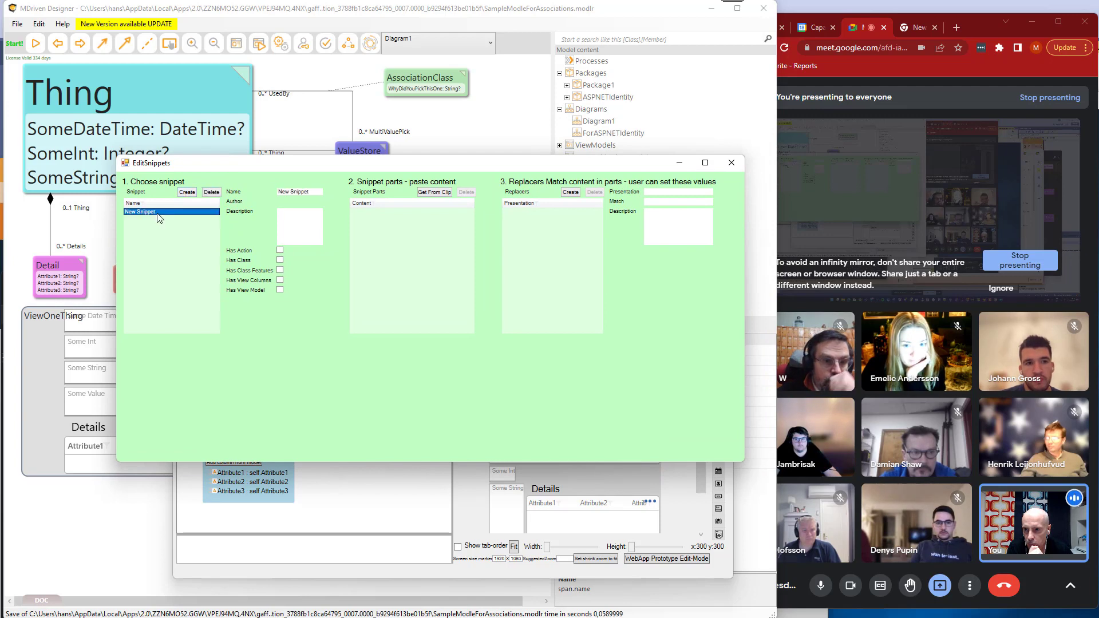
pyautogui.moveTo(243, 169); pyautogui.dragTo(200, 378)
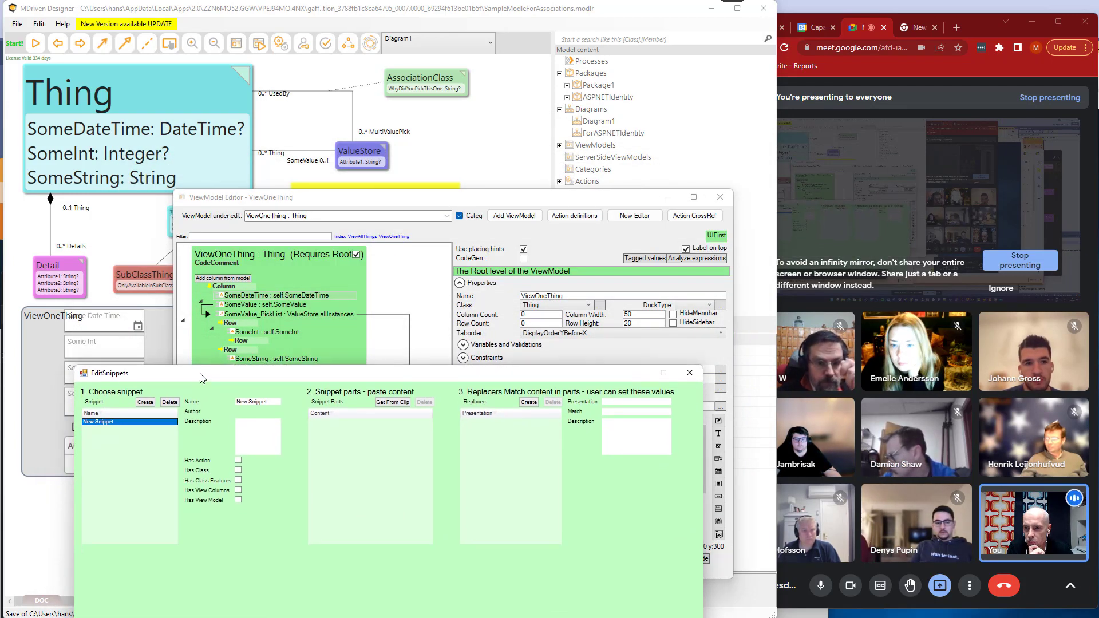
# Copy ViewOneThing's SomeDateTime column, mark the new snippet as having view columns, and add the copied column as a snippet part.
pyautogui.click(248, 296)
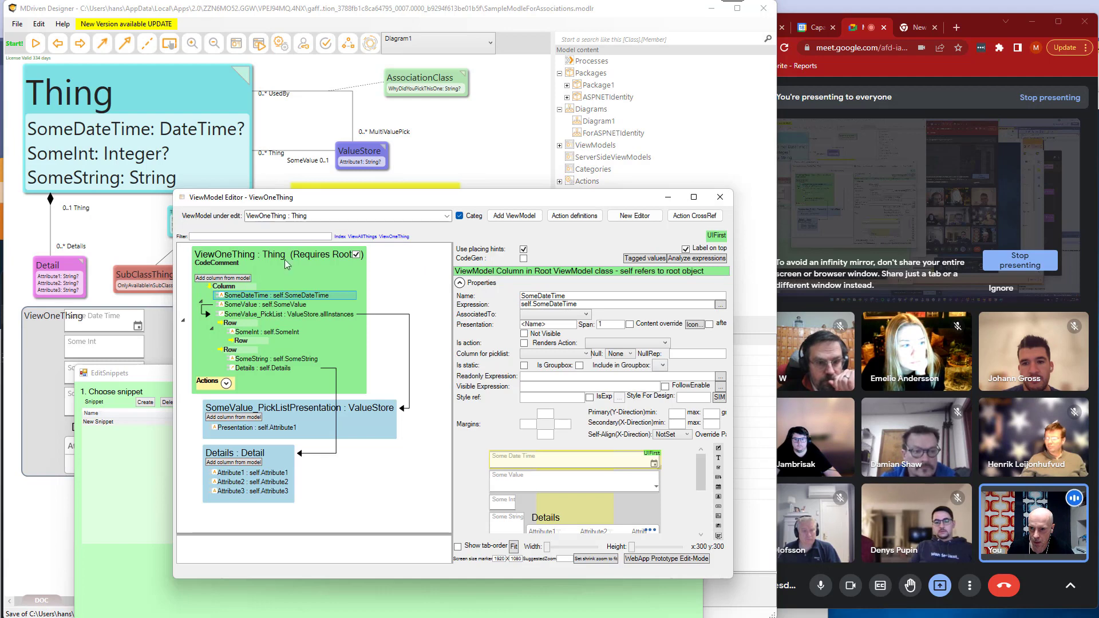
pyautogui.moveTo(335, 200); pyautogui.dragTo(490, 115)
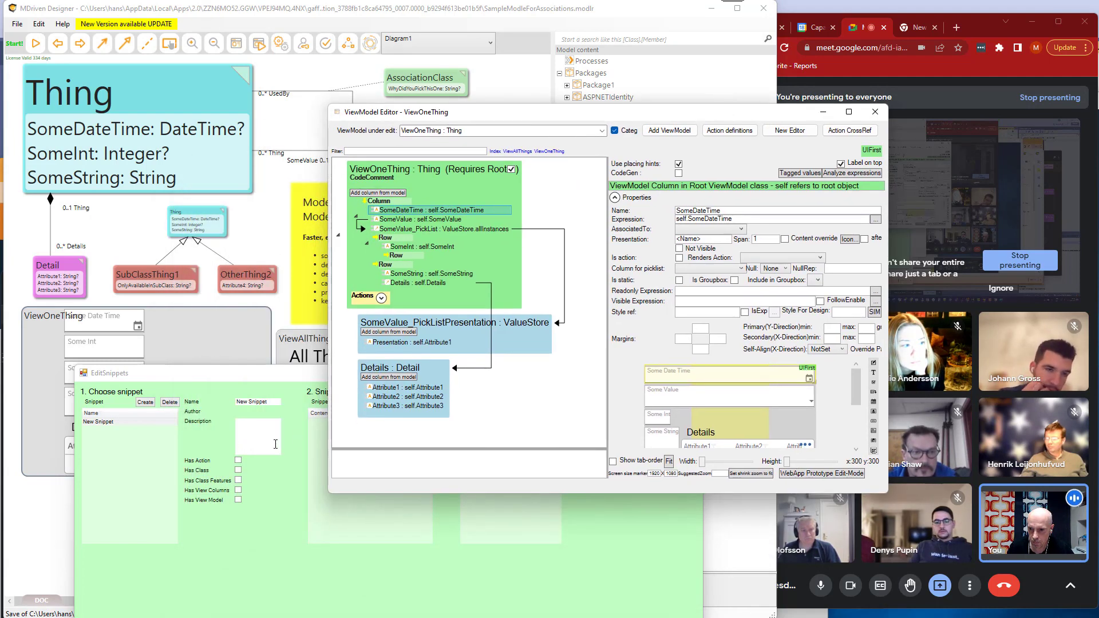
pyautogui.click(325, 502)
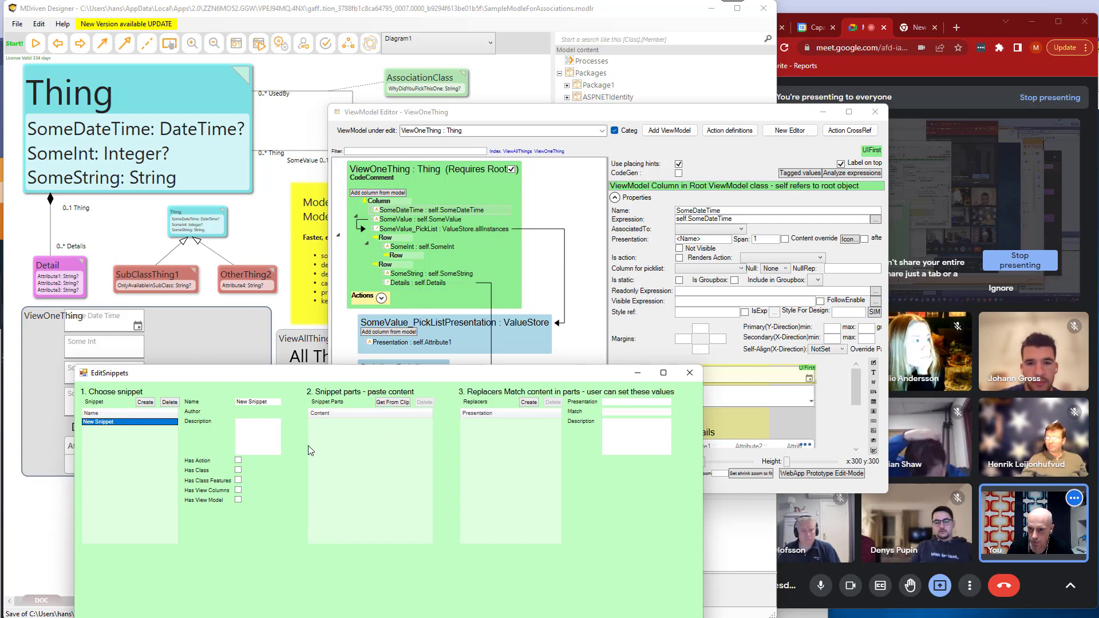
pyautogui.click(252, 435)
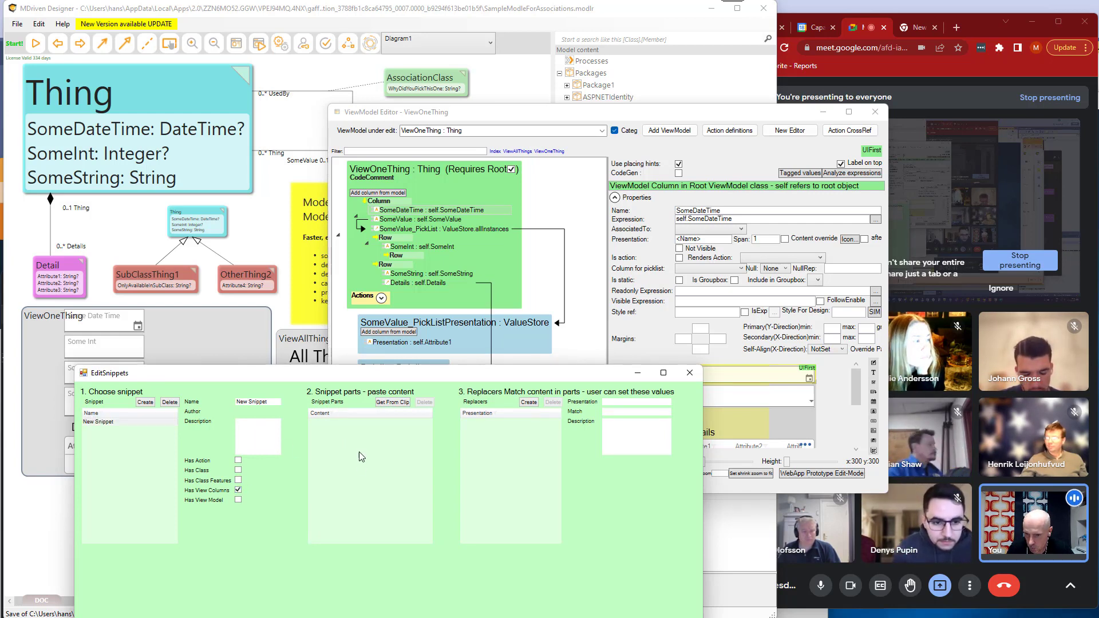
pyautogui.click(393, 402)
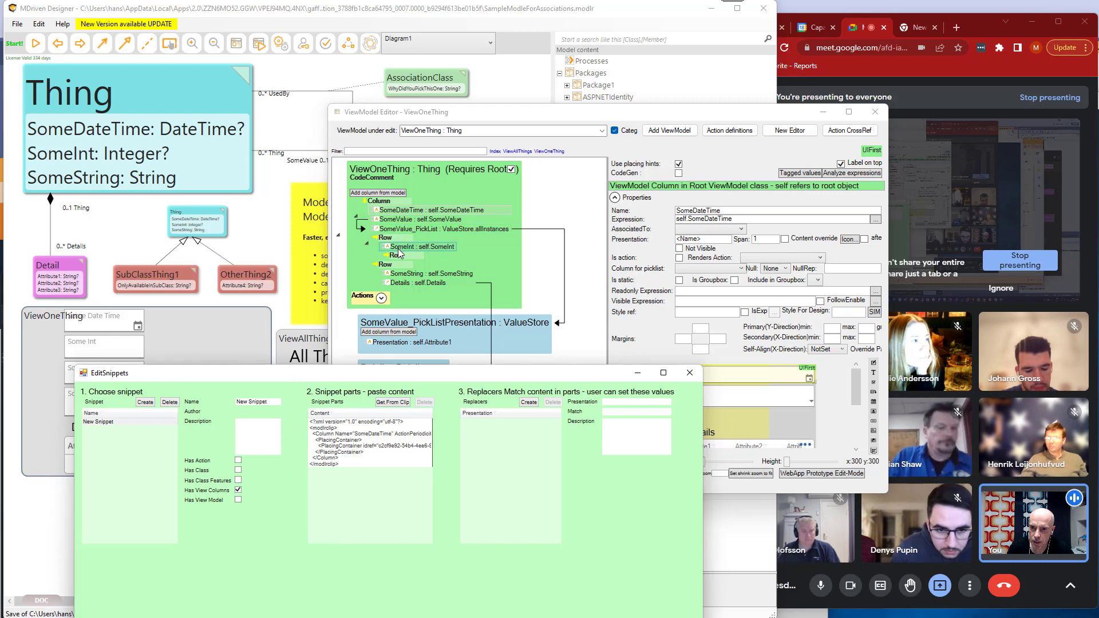
# Copy ViewOneThing's SomeString column and add it to the new snippet as another snippet part.
pyautogui.click(403, 278)
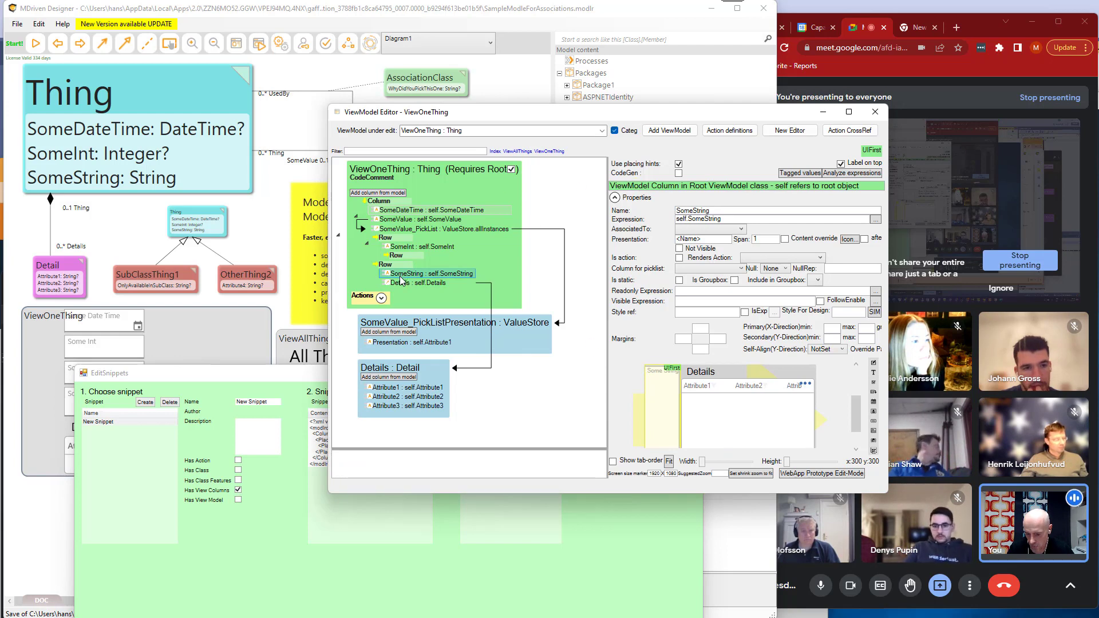
pyautogui.click(328, 520)
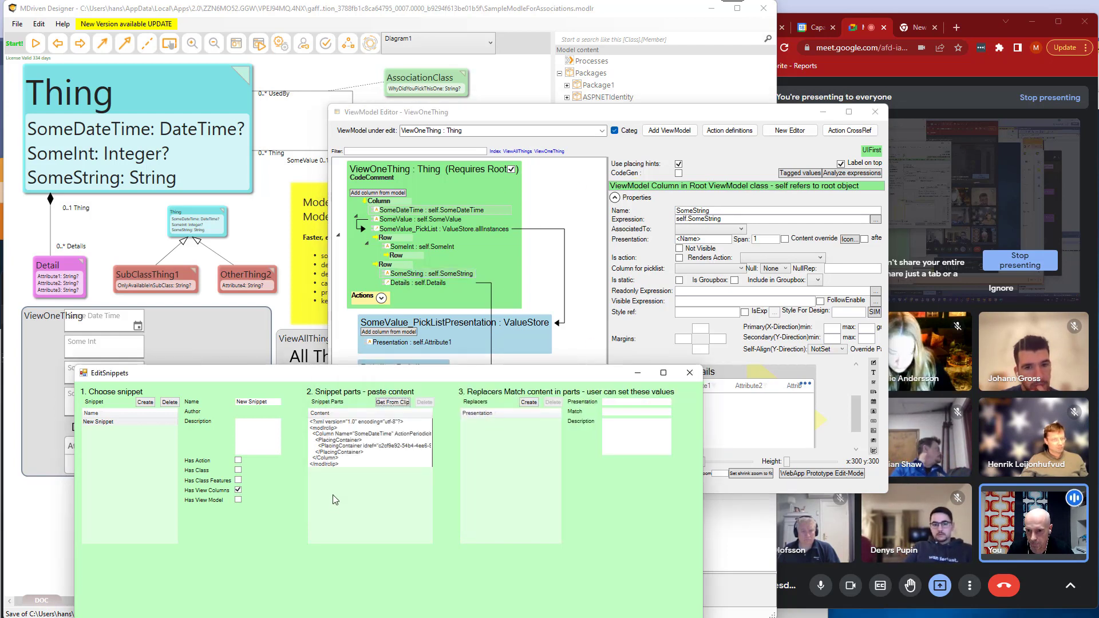
pyautogui.click(400, 402)
pyautogui.click(110, 423)
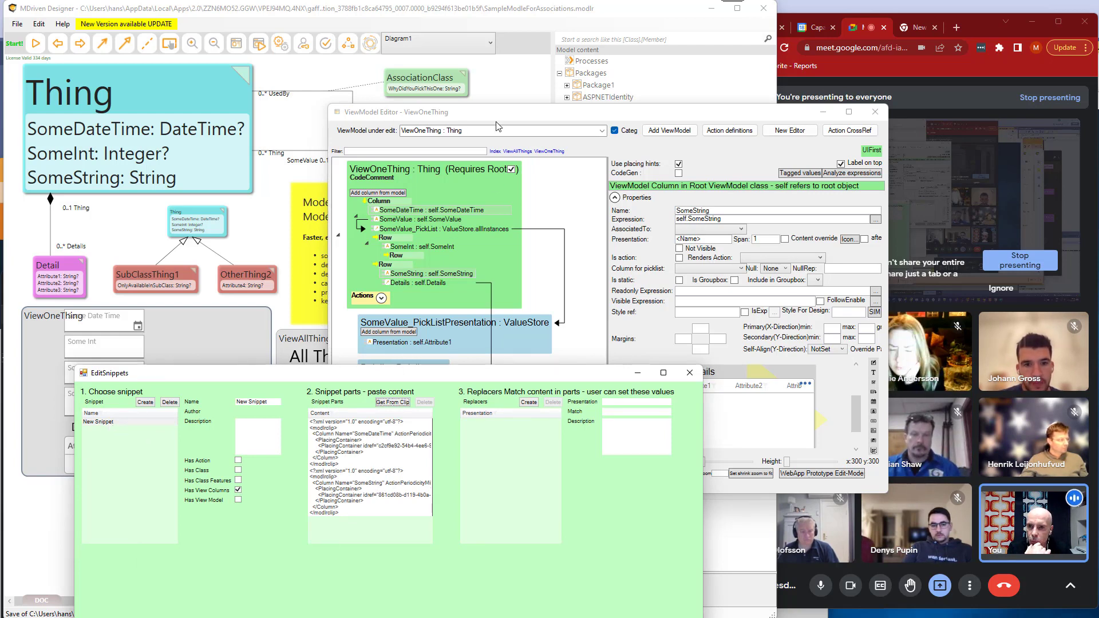
# Add a new ViewModel and give it a generic column.
pyautogui.moveTo(496, 122); pyautogui.dragTo(511, 116)
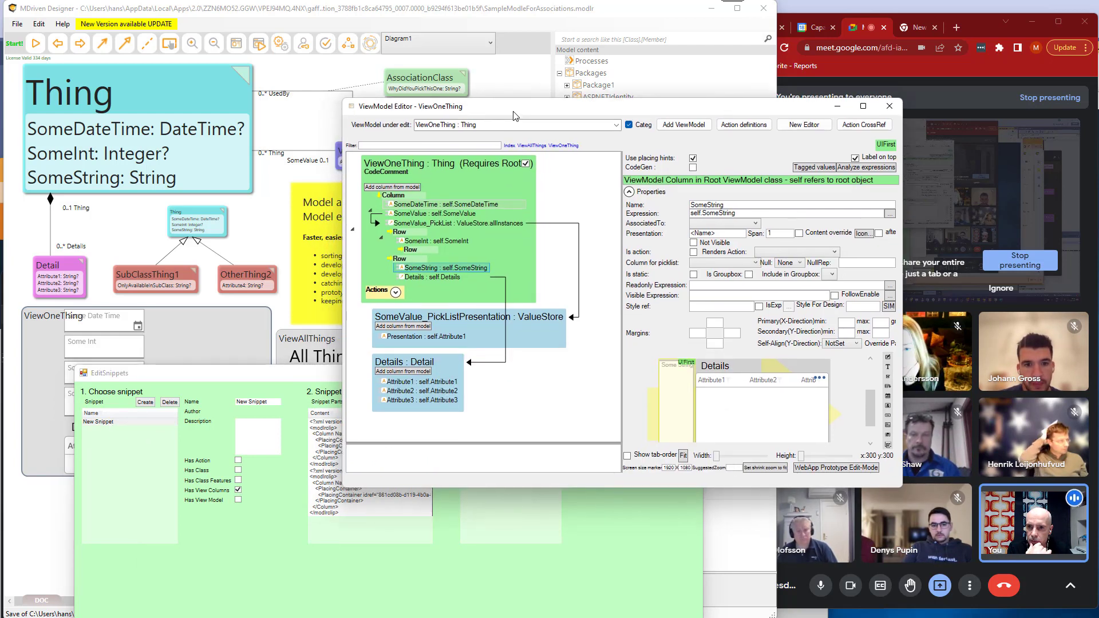
pyautogui.click(691, 126)
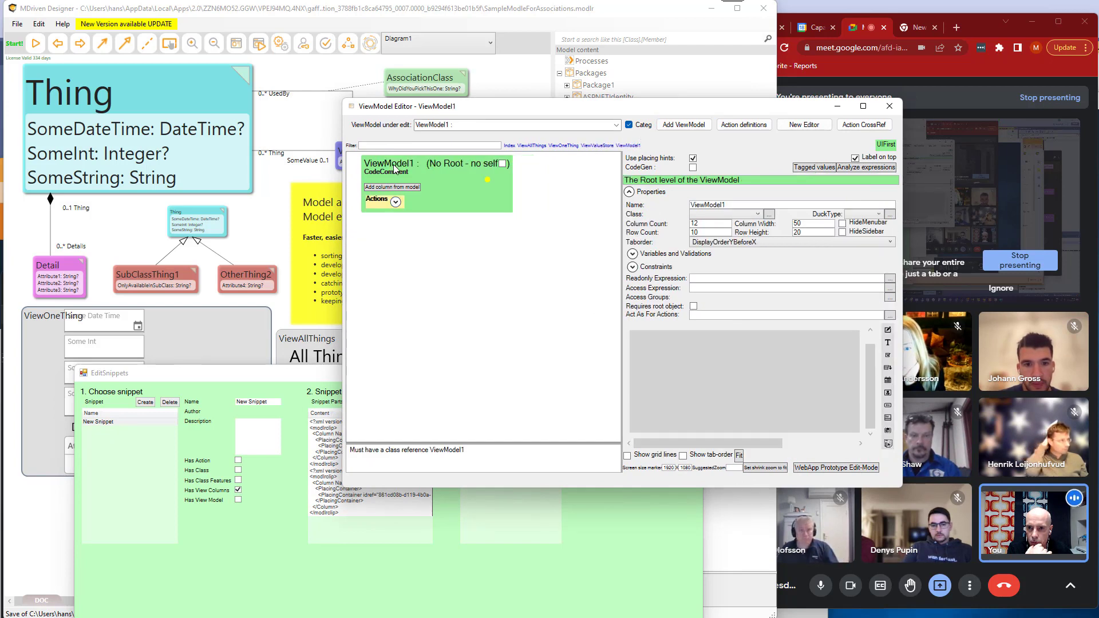
pyautogui.rightClick(393, 166)
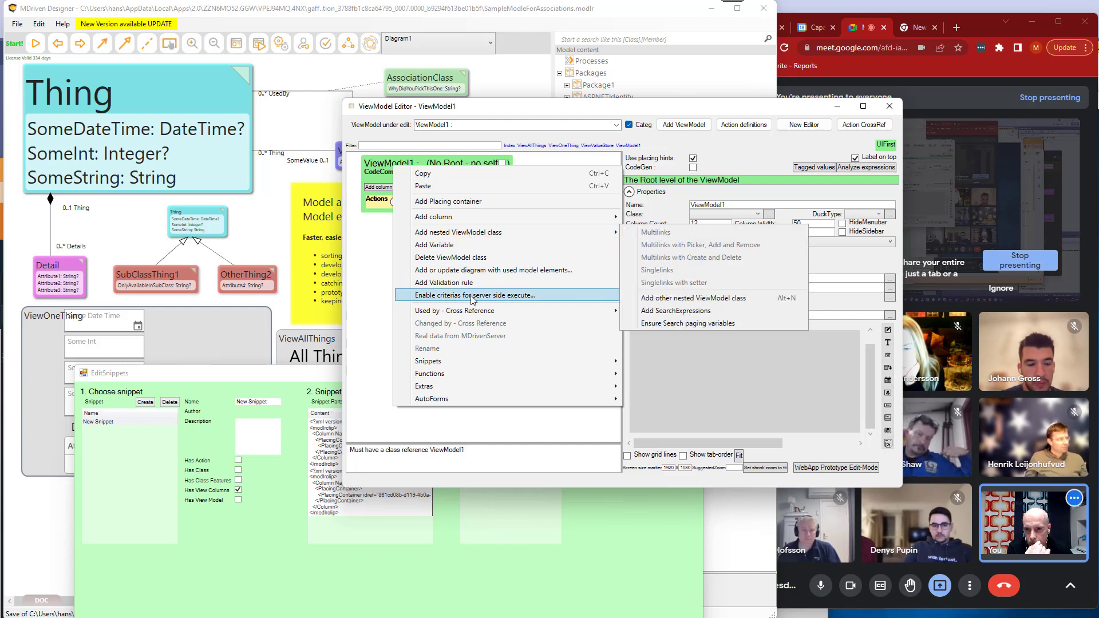
pyautogui.rightClick(389, 166)
pyautogui.moveTo(434, 221)
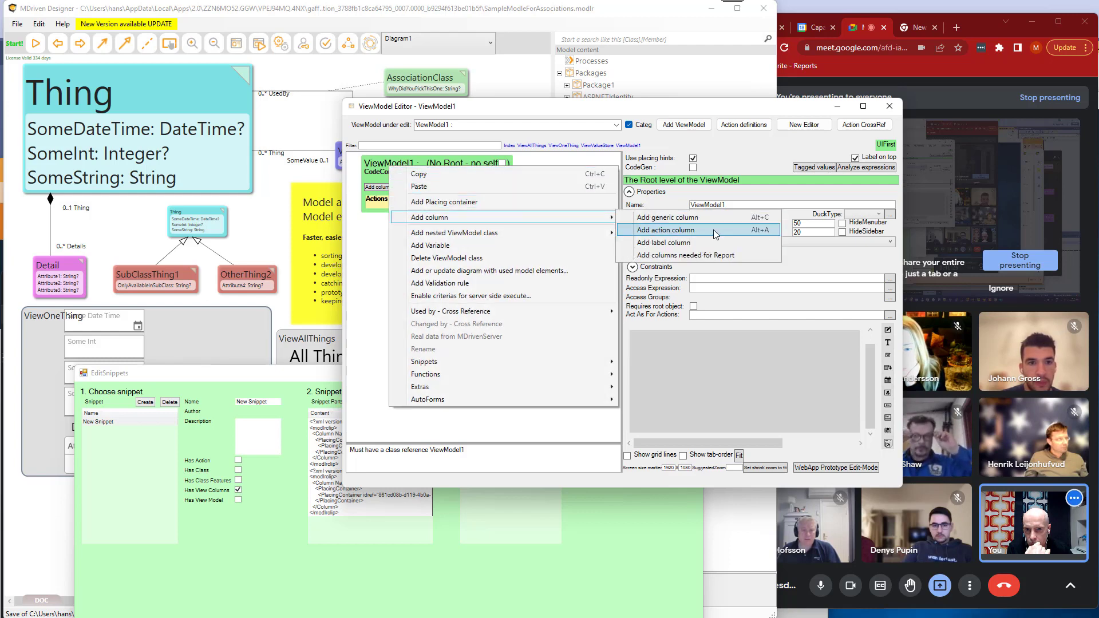
pyautogui.click(668, 217)
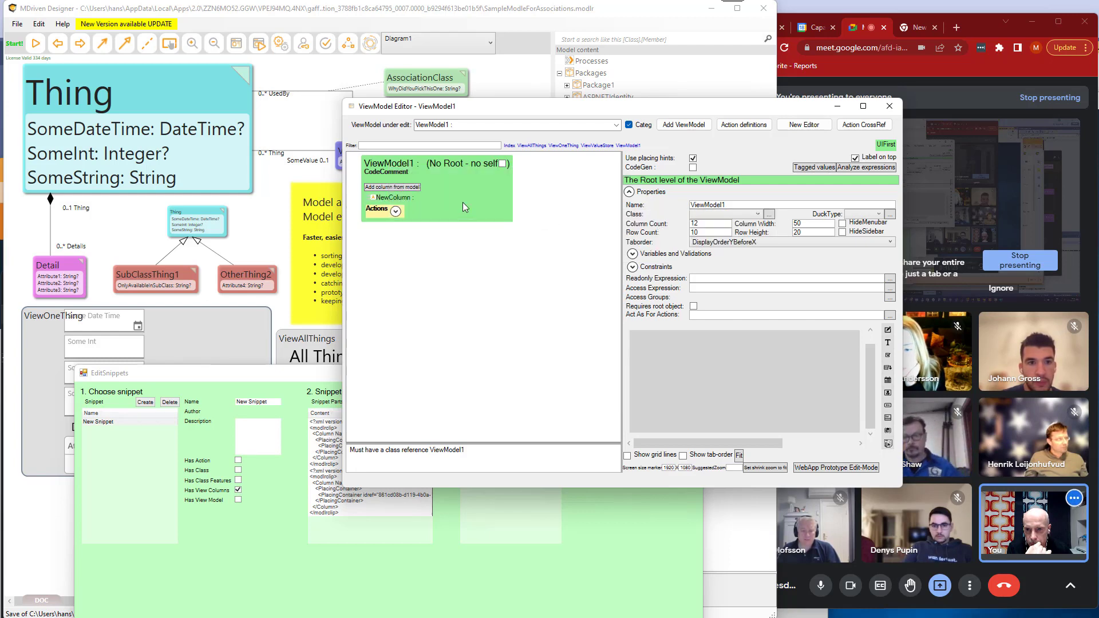
# Apply New Snippet to the generic column of ViewModel1.
pyautogui.click(404, 198)
pyautogui.rightClick(405, 198)
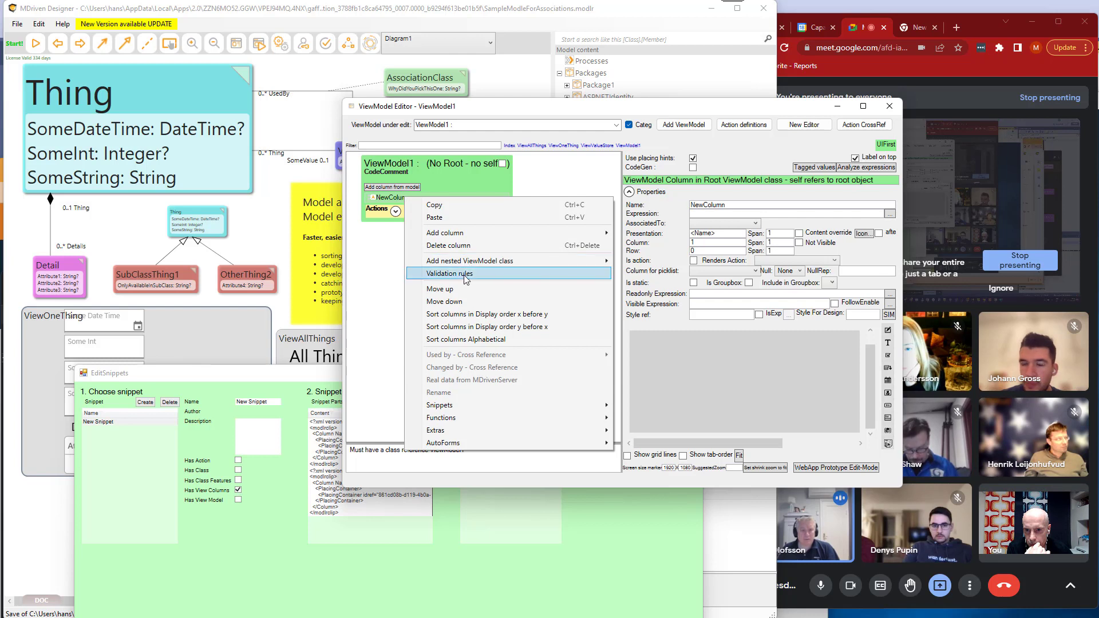
pyautogui.moveTo(475, 405)
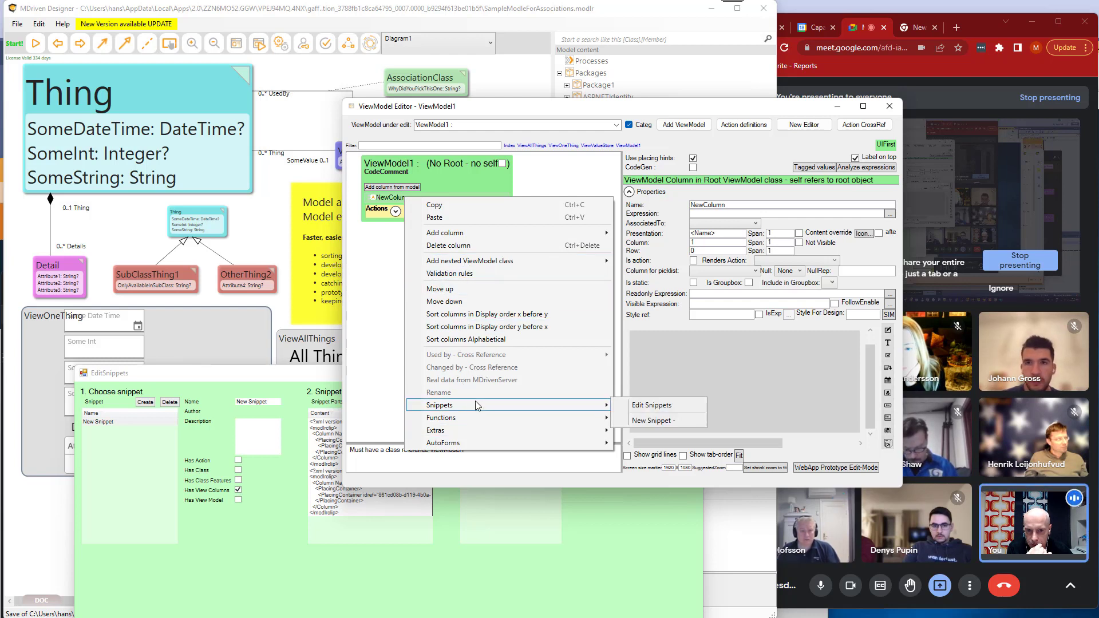
pyautogui.click(658, 421)
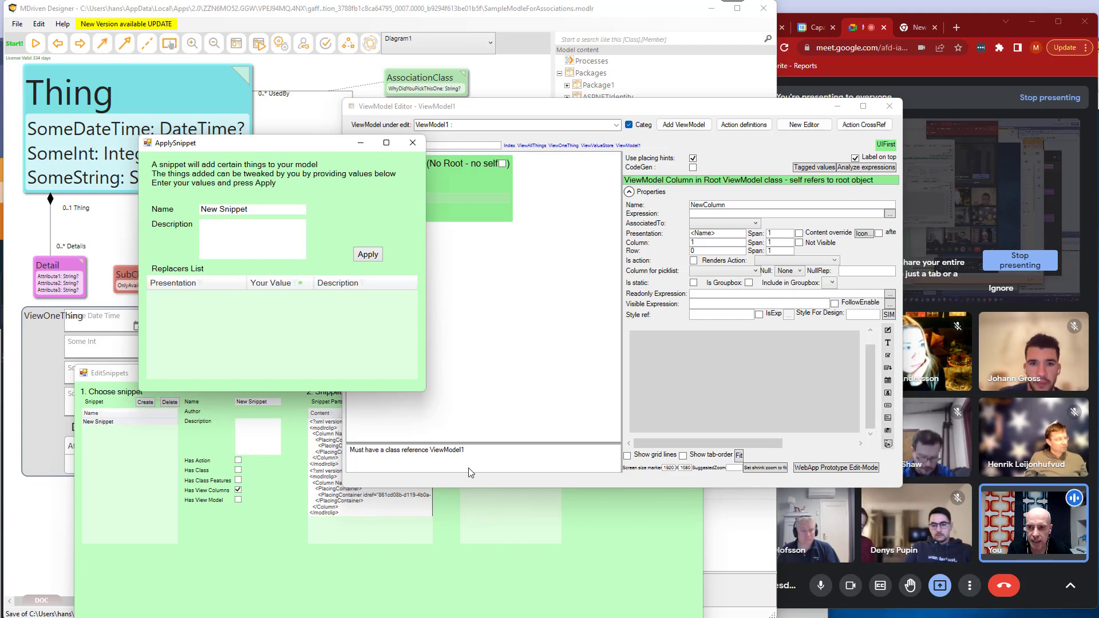
pyautogui.click(368, 254)
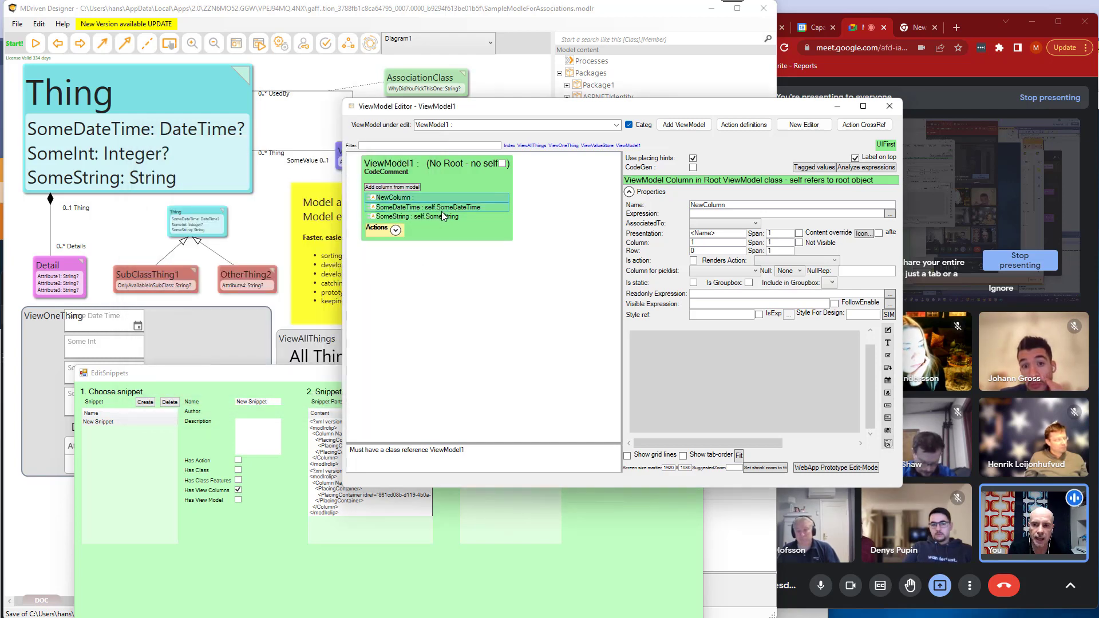
# Switch to Chrome to review the EXT_Components folder on GitHub, and return to the ViewModel Editor beside it.
pyautogui.hotkey('alt', 'Tab')
pyautogui.hotkey('alt', 'Tab')
pyautogui.hotkey('alt', 'Tab')
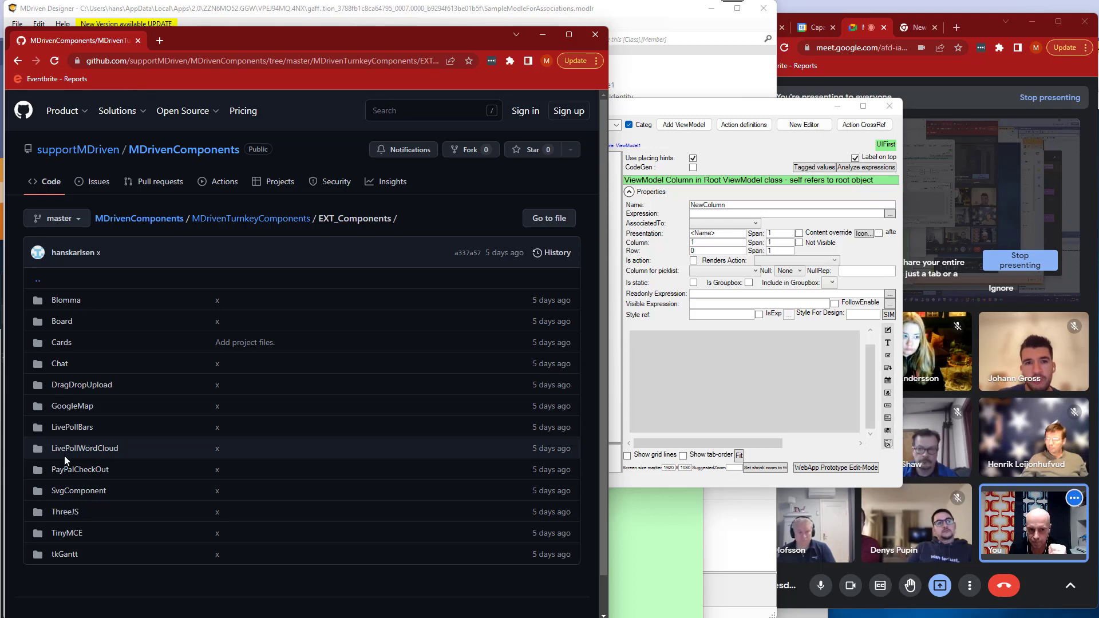
pyautogui.click(738, 106)
pyautogui.moveTo(738, 106); pyautogui.dragTo(543, 105)
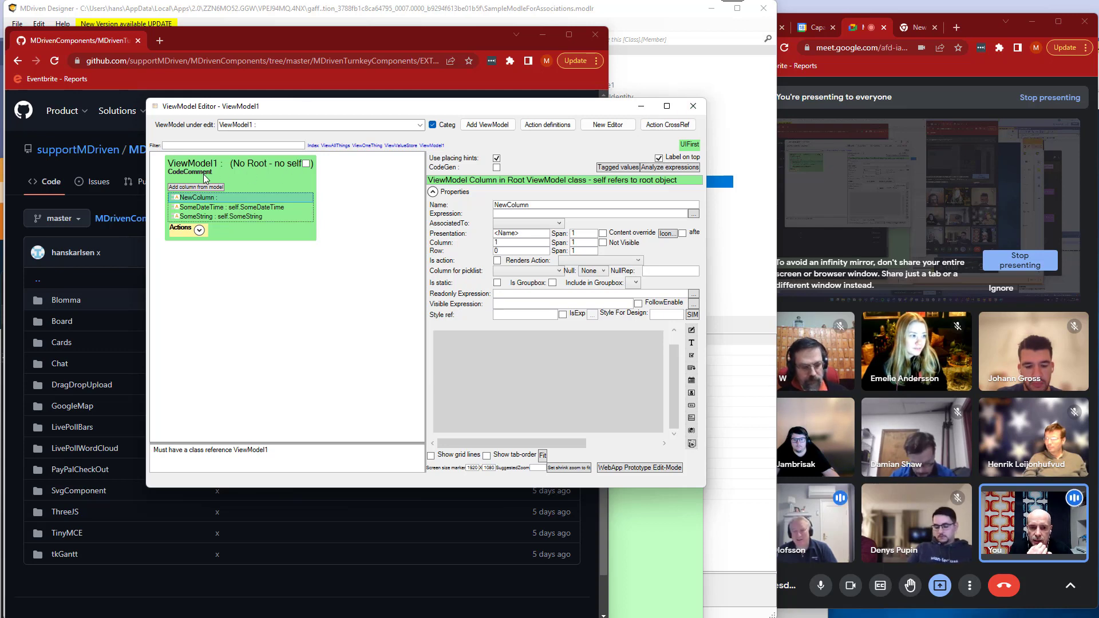
# Close the snippet editor and bring the Turnkey live-editor window with its AssetsTK Synk file tree to the front.
pyautogui.click(739, 90)
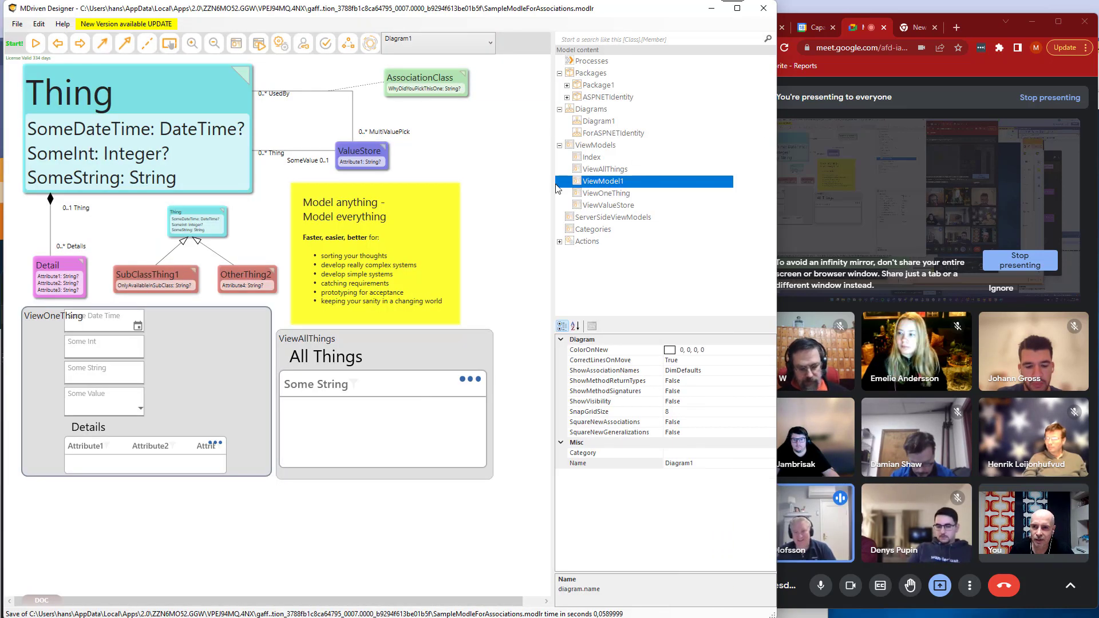
pyautogui.hotkey('alt', 'Tab')
pyautogui.hotkey('alt', 'Tab')
pyautogui.hotkey('alt', 'Tab')
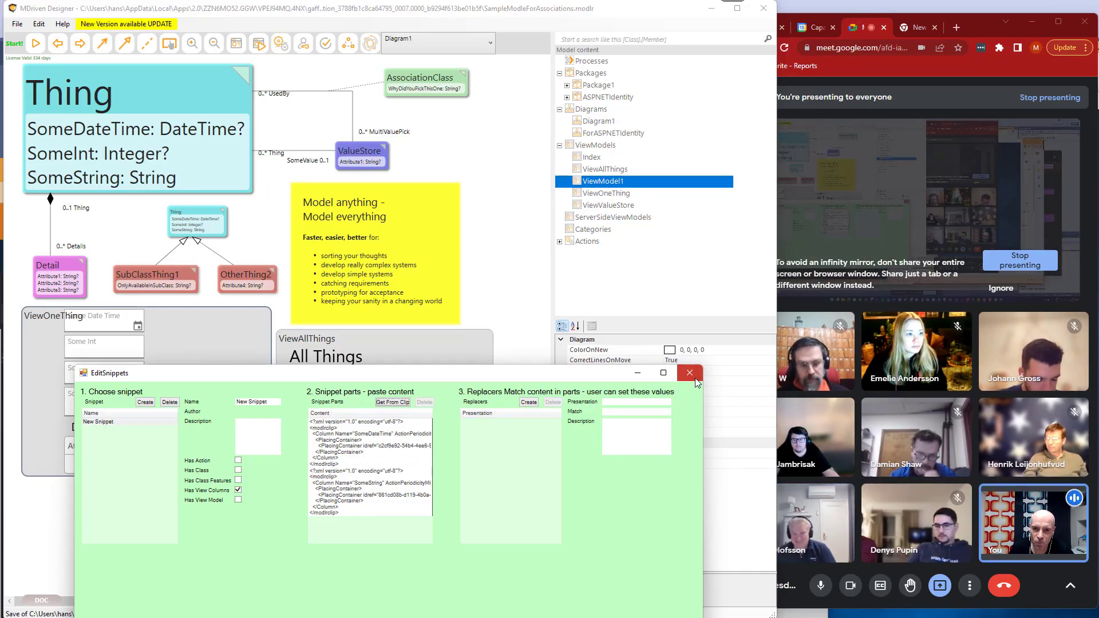
pyautogui.hotkey('alt', 'Tab')
pyautogui.hotkey('alt', 'Tab')
pyautogui.hotkey('alt', 'Tab')
pyautogui.hotkey('alt', 'Tab')
pyautogui.hotkey('alt', 'Tab')
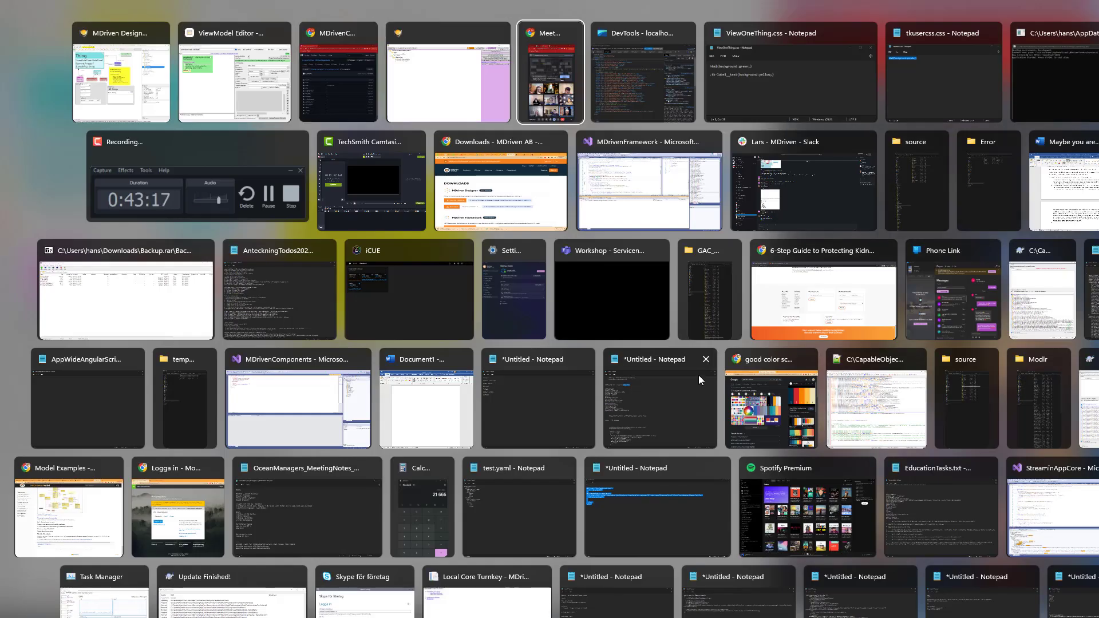
pyautogui.hotkey('alt', 'shift', 'Tab')
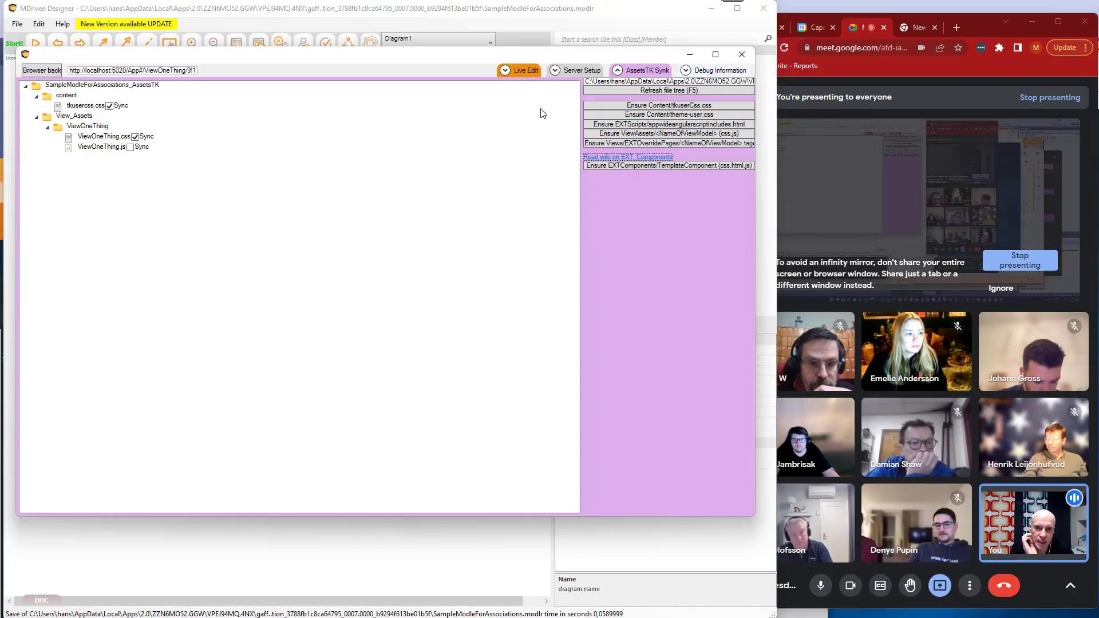
pyautogui.moveTo(497, 59); pyautogui.dragTo(482, 63)
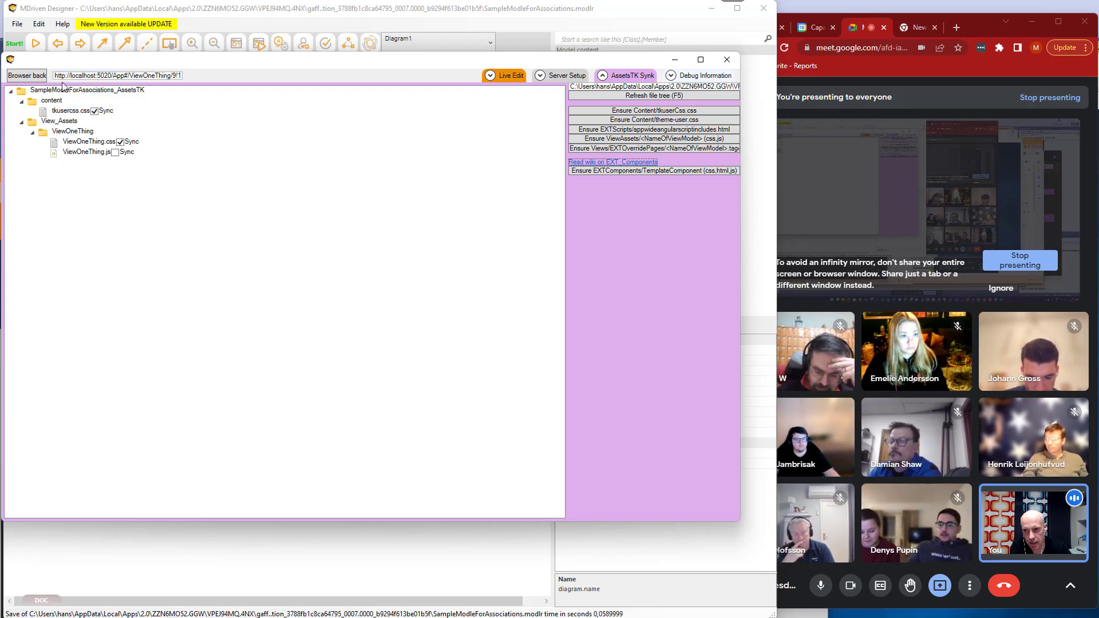
pyautogui.moveTo(526, 67); pyautogui.dragTo(532, 79)
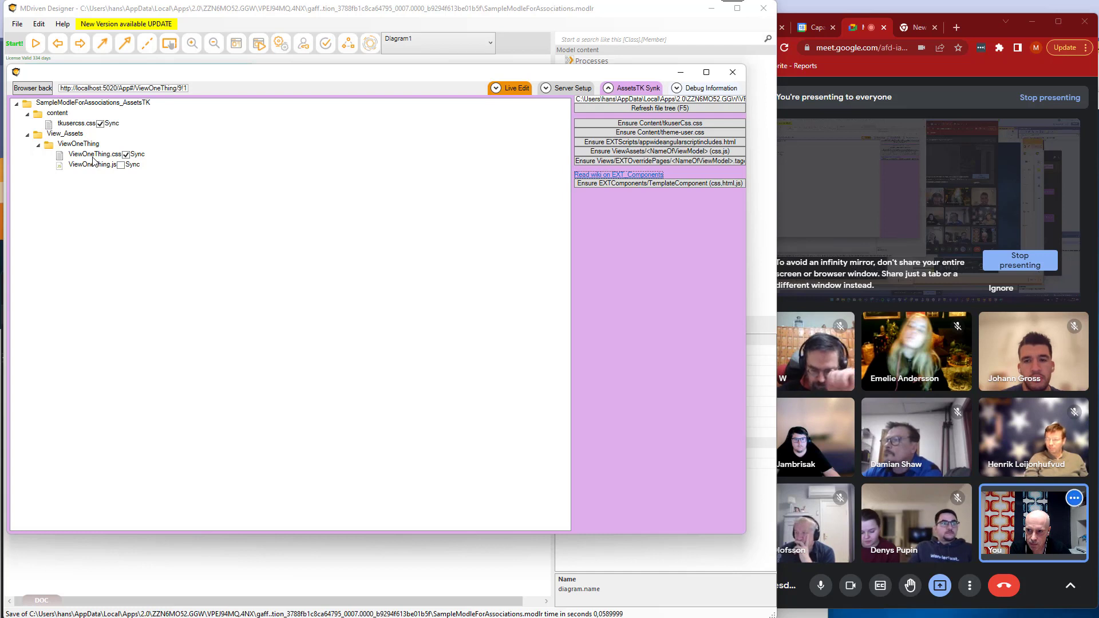
# Delete the tkusercss.css asset locally and from the server, and return to the Live Edit view of ViewOneThing.
pyautogui.click(77, 124)
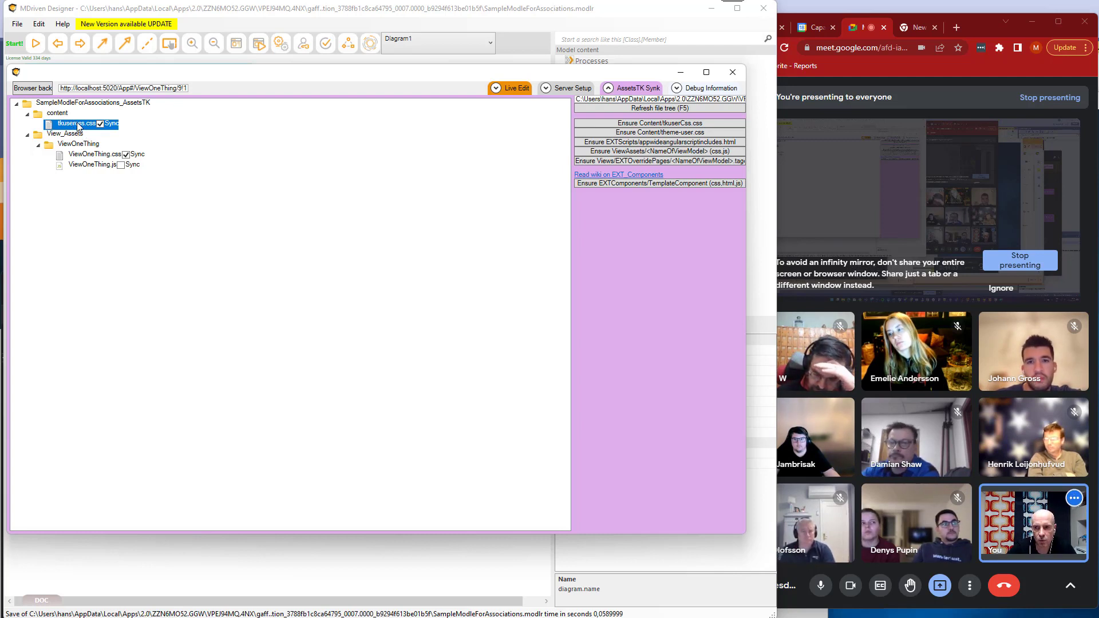
pyautogui.rightClick(77, 124)
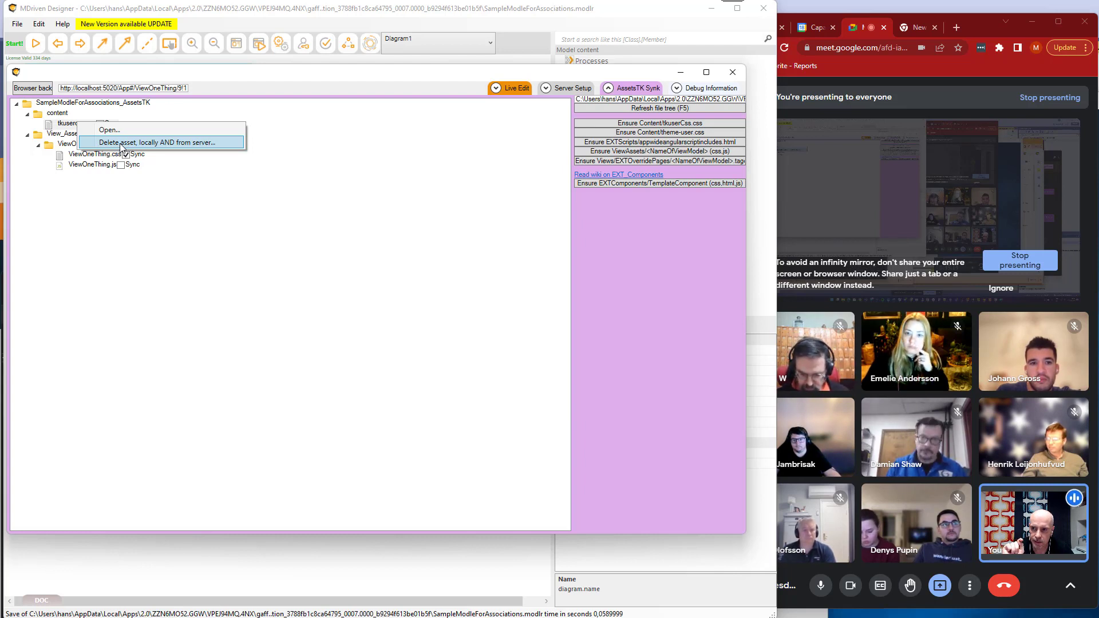
pyautogui.click(119, 143)
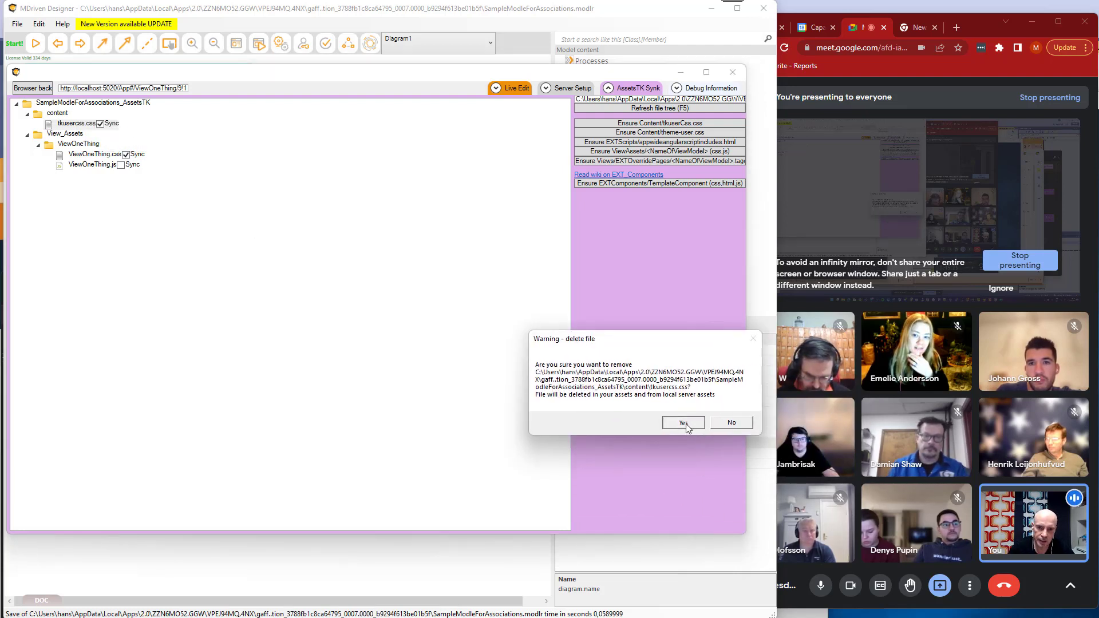
pyautogui.click(686, 425)
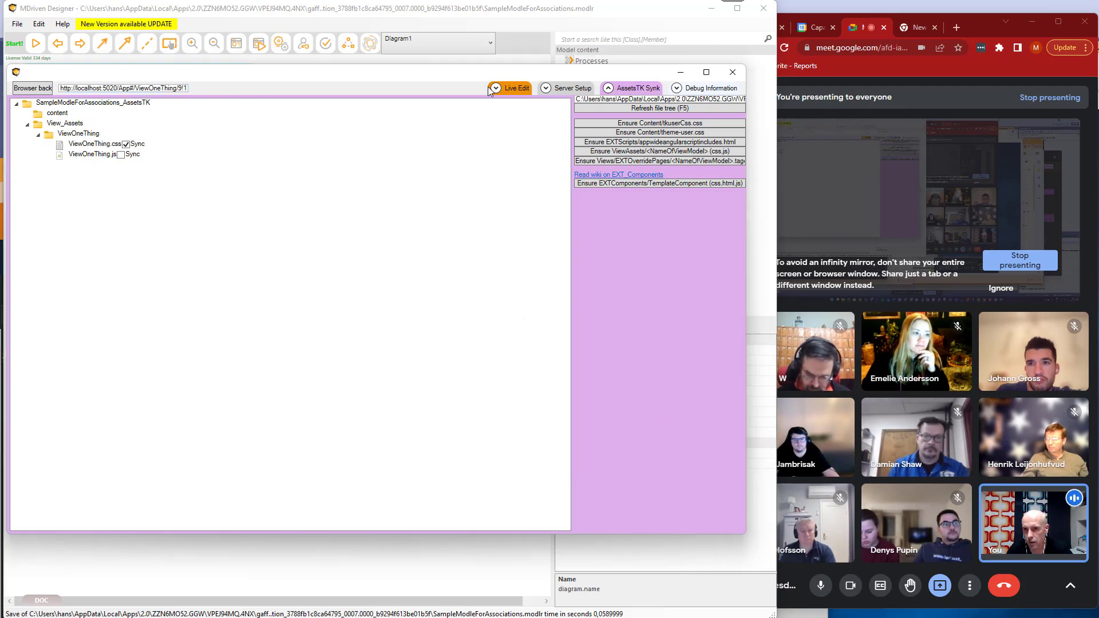
pyautogui.click(515, 88)
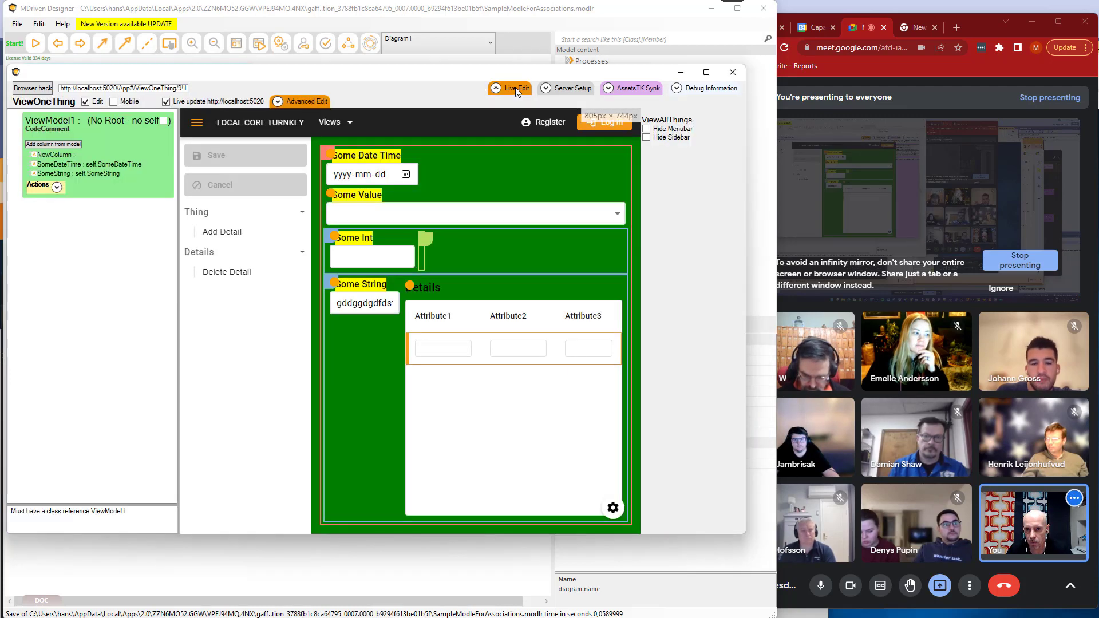
# Show the View All Things view in the live editor, and make its window narrower.
pyautogui.click(332, 122)
pyautogui.click(348, 149)
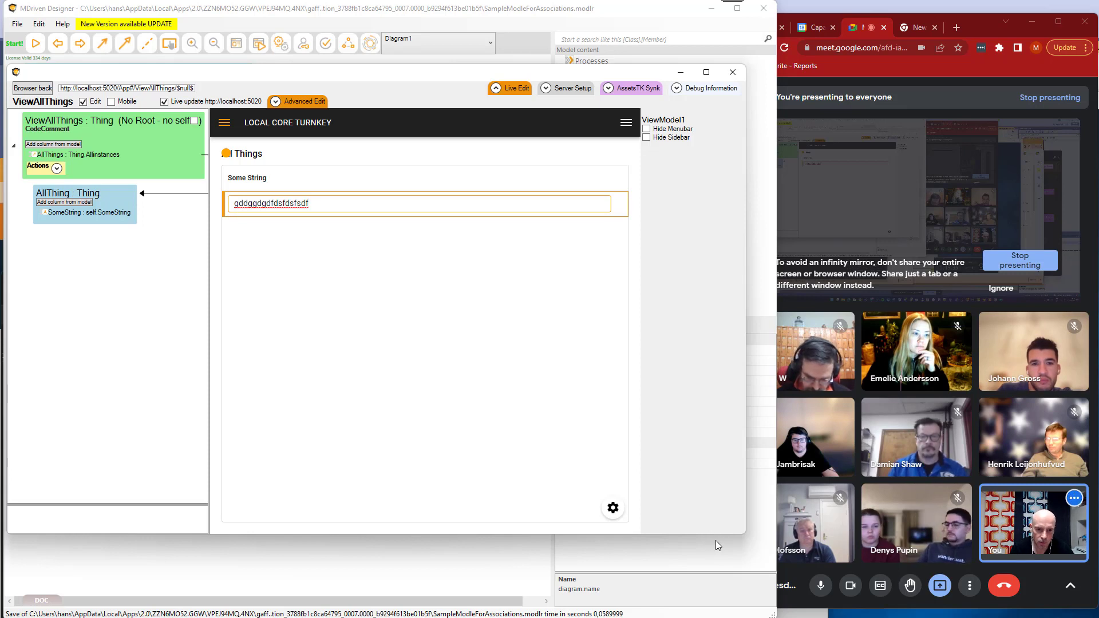
pyautogui.moveTo(744, 534); pyautogui.dragTo(692, 545)
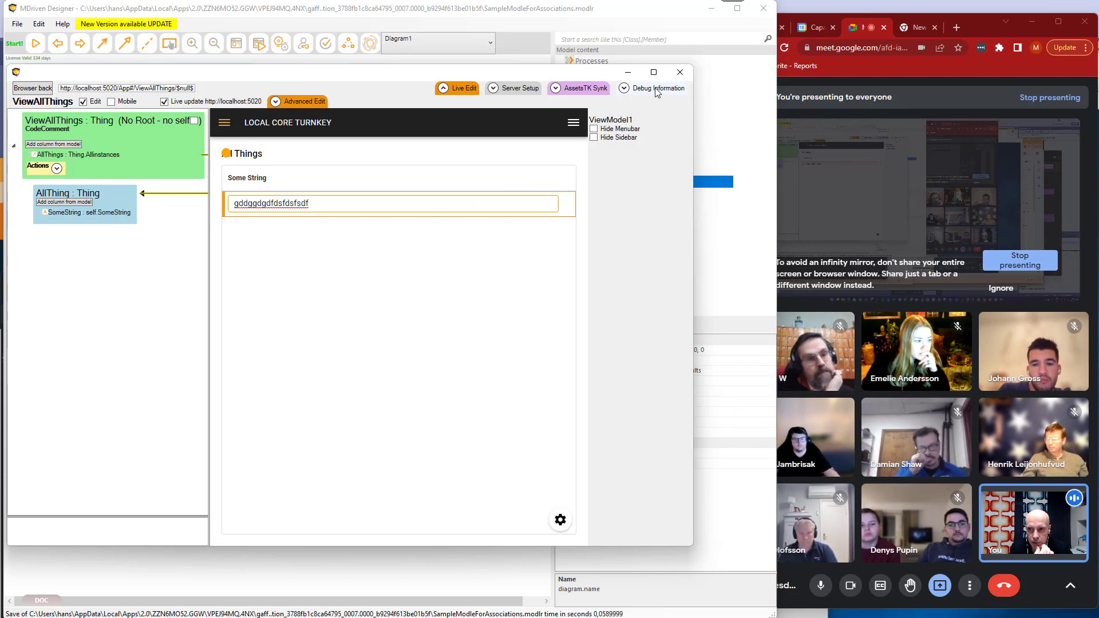
pyautogui.moveTo(381, 72); pyautogui.dragTo(400, 78)
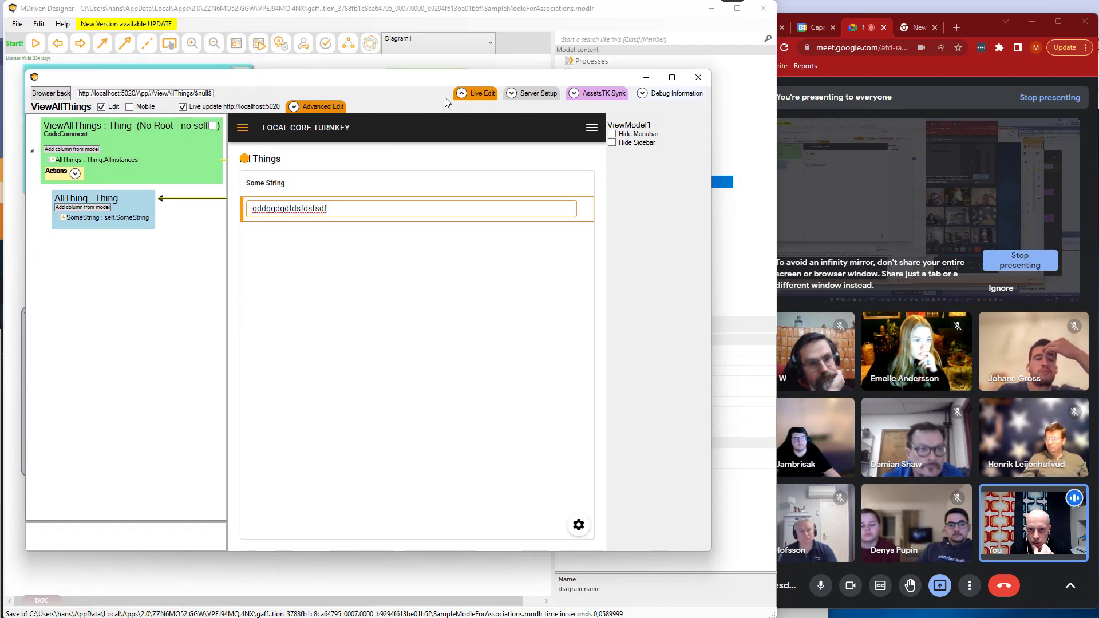
# Review the debug information page and the data source options in the server setup, and return to the debug information.
pyautogui.click(668, 96)
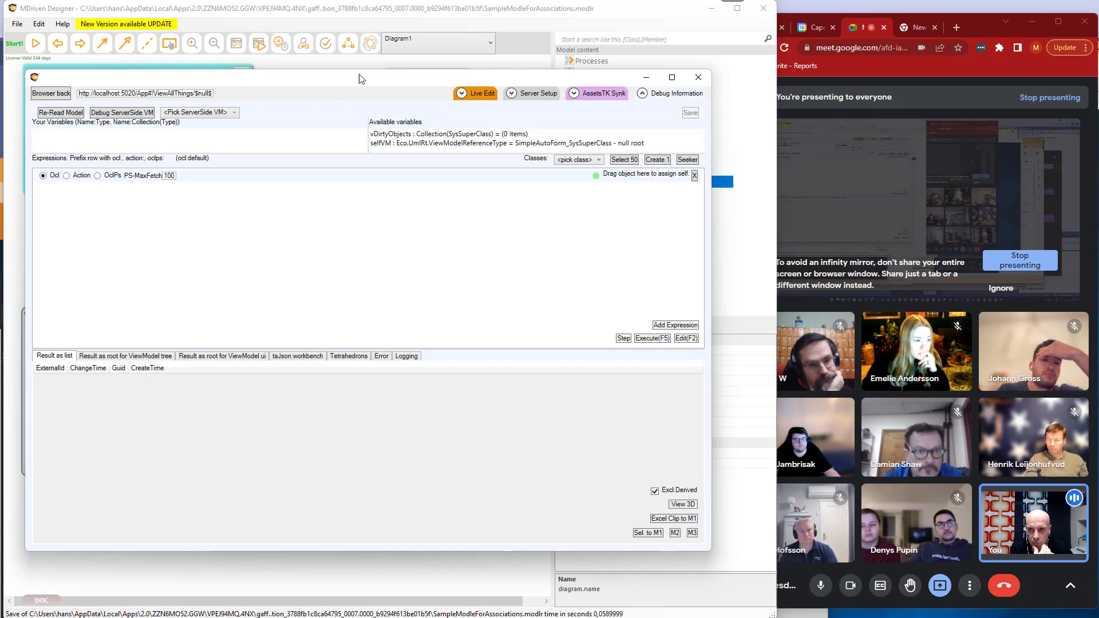
pyautogui.moveTo(361, 78); pyautogui.dragTo(388, 77)
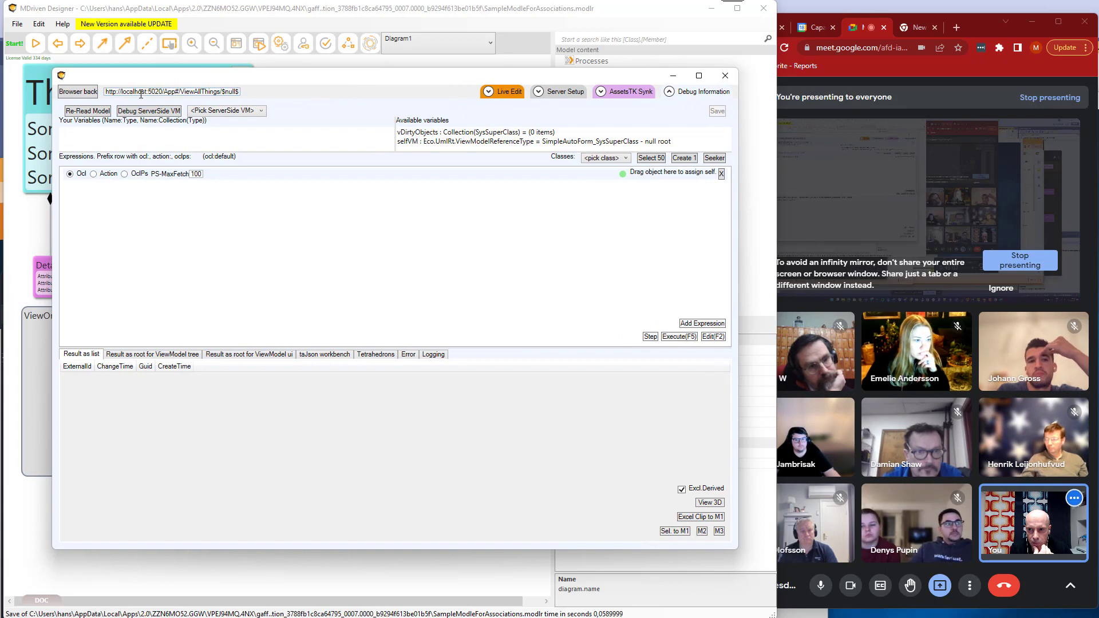
pyautogui.moveTo(138, 91); pyautogui.dragTo(175, 90)
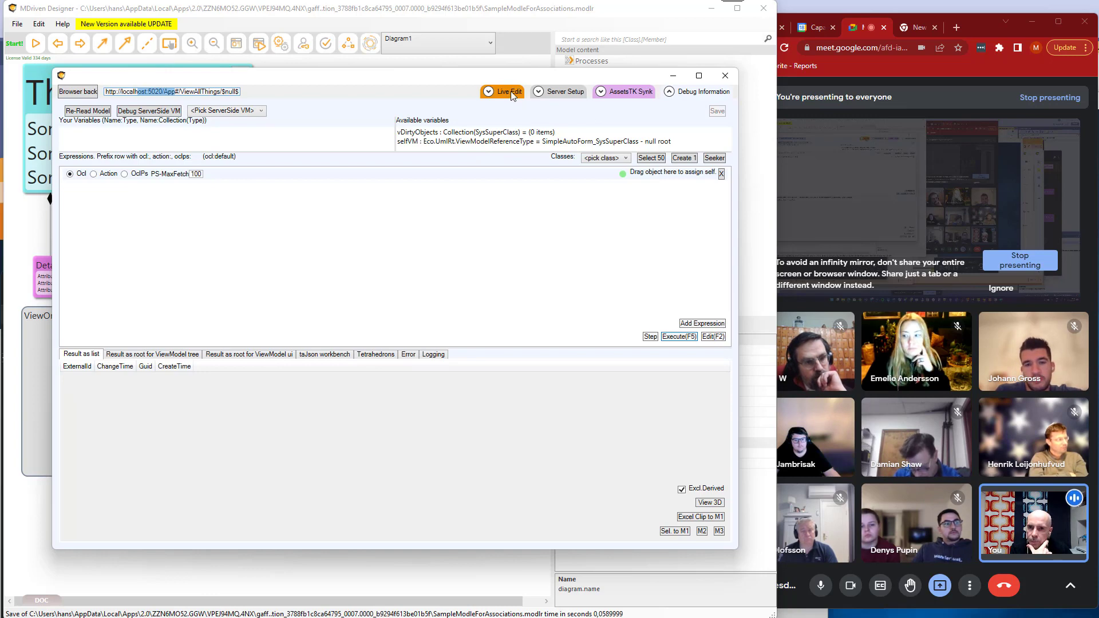
pyautogui.click(562, 93)
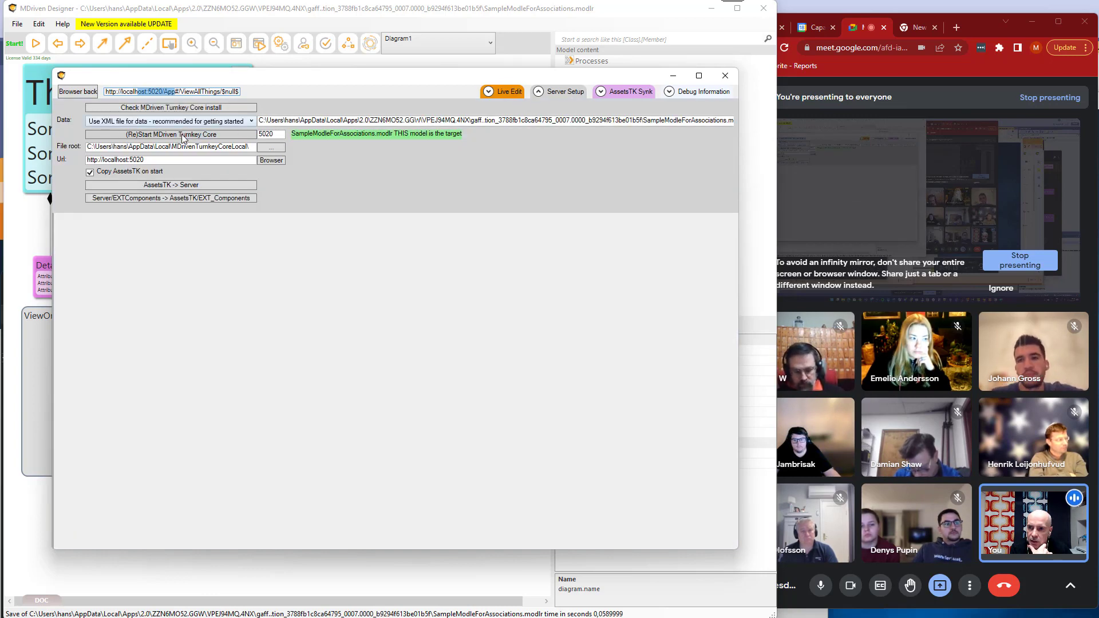
pyautogui.click(195, 121)
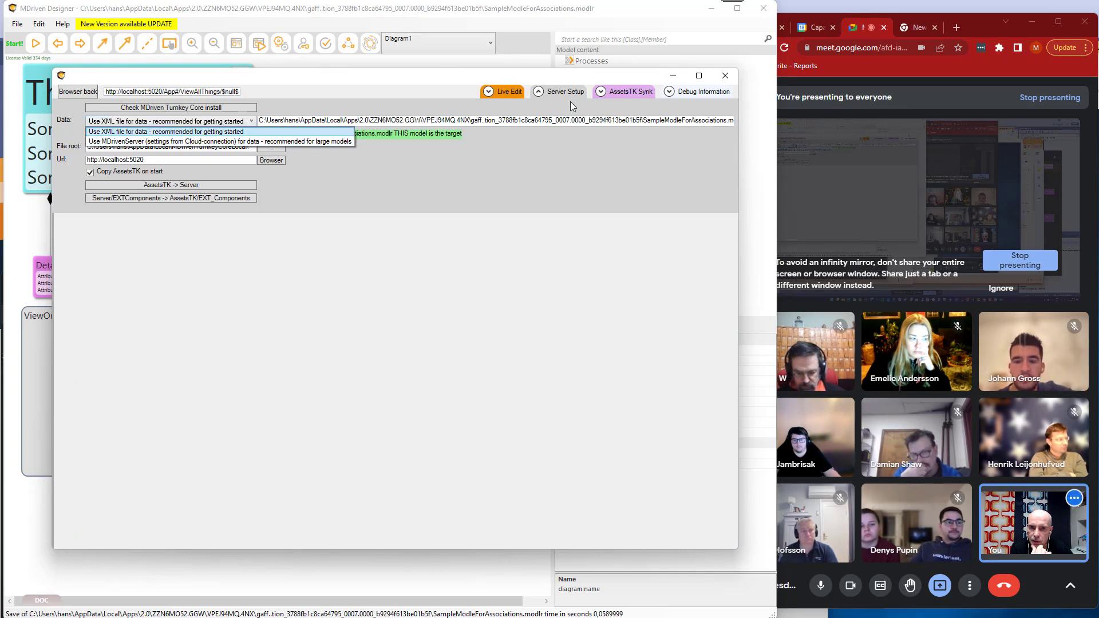
pyautogui.click(698, 95)
pyautogui.click(698, 95)
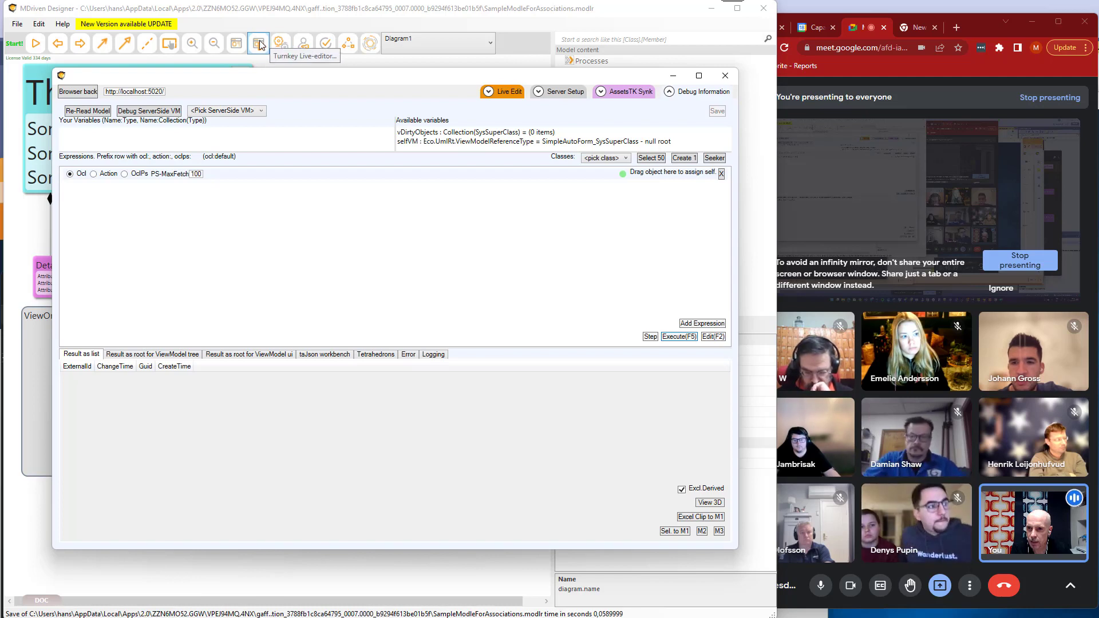
# Return to live editing and show the View All Things view from the Views menu of the running app.
pyautogui.click(507, 91)
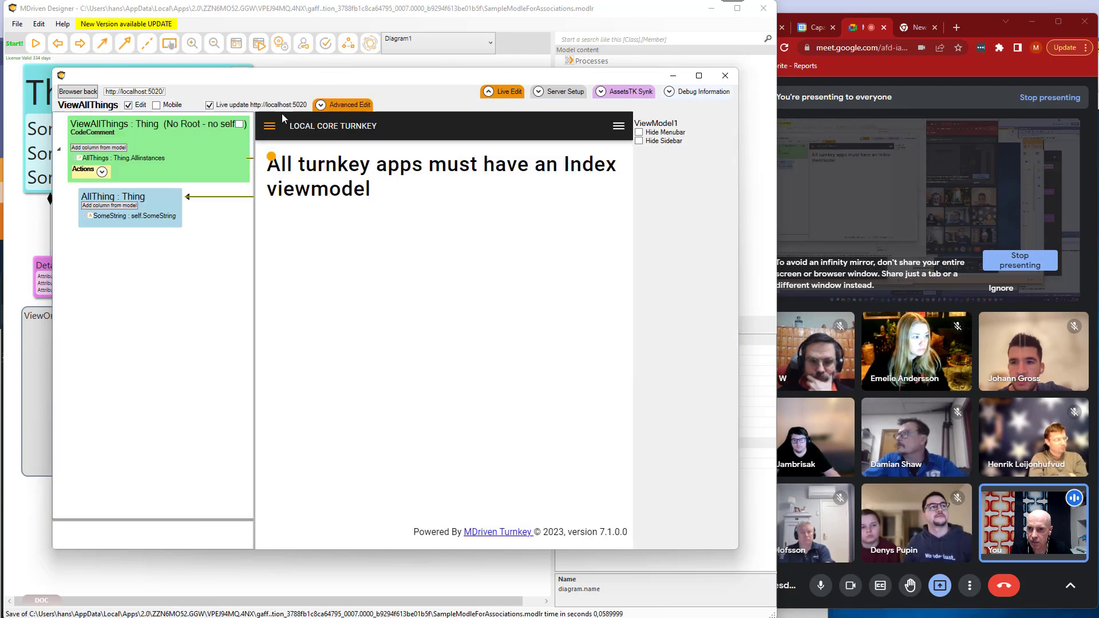
pyautogui.moveTo(286, 83); pyautogui.dragTo(278, 91)
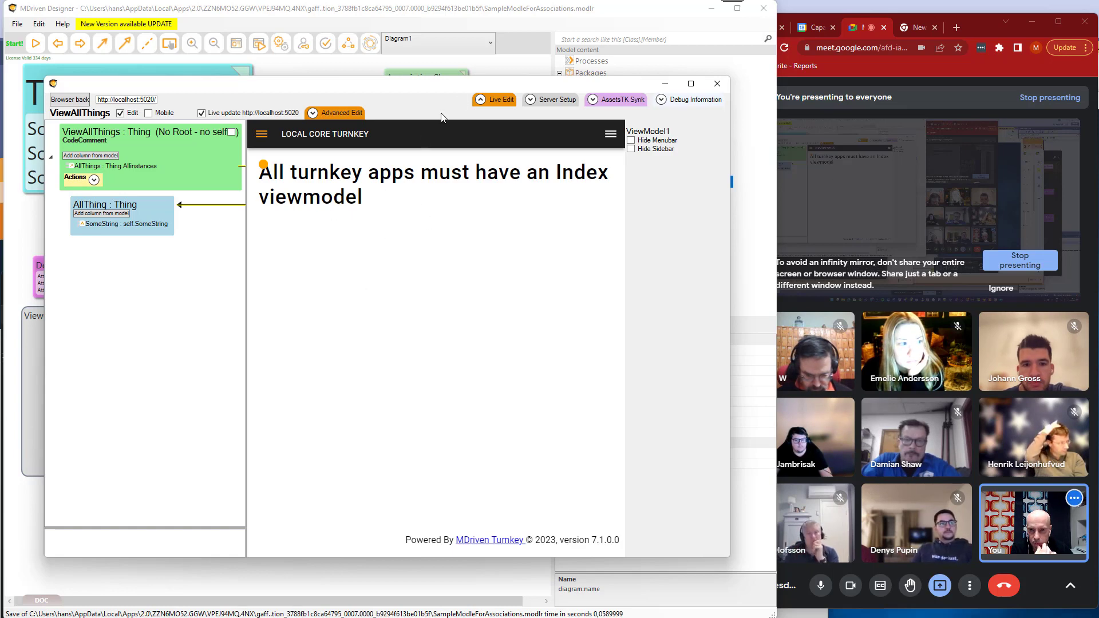
pyautogui.moveTo(470, 90)
pyautogui.mouseDown()
pyautogui.moveTo(433, 160)
pyautogui.moveTo(501, 113)
pyautogui.moveTo(474, 107)
pyautogui.mouseUp()
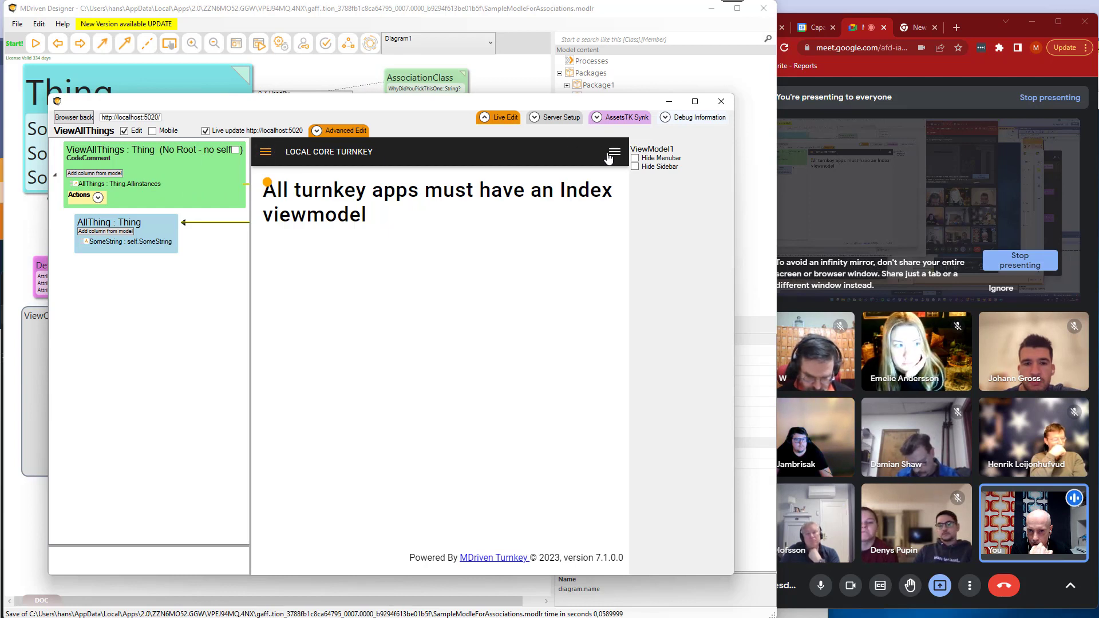
pyautogui.click(272, 159)
pyautogui.click(279, 179)
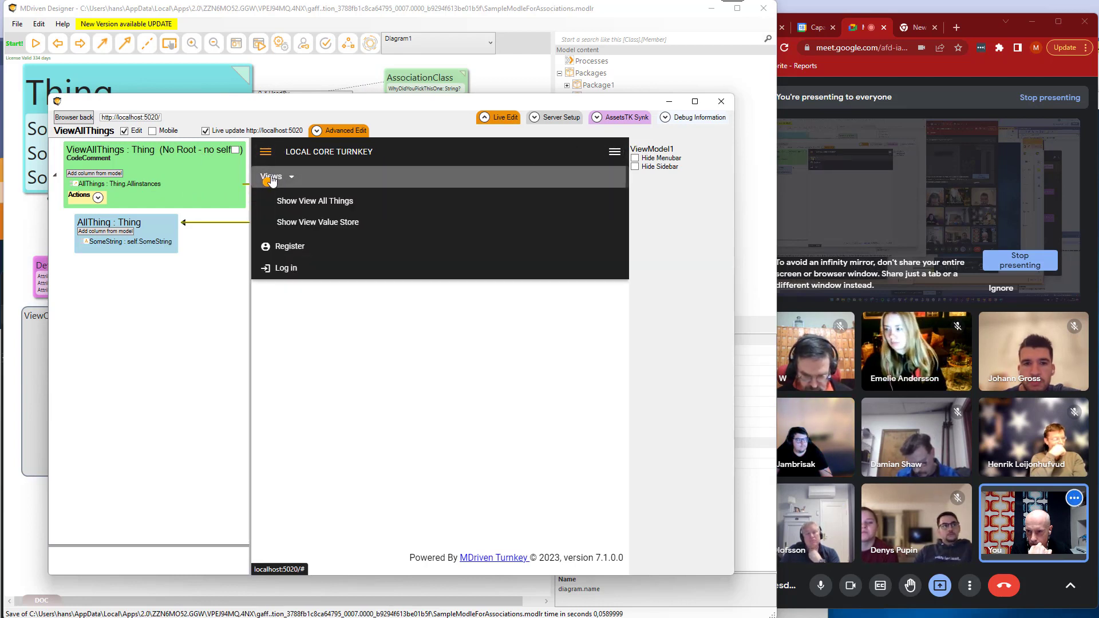
pyautogui.click(292, 209)
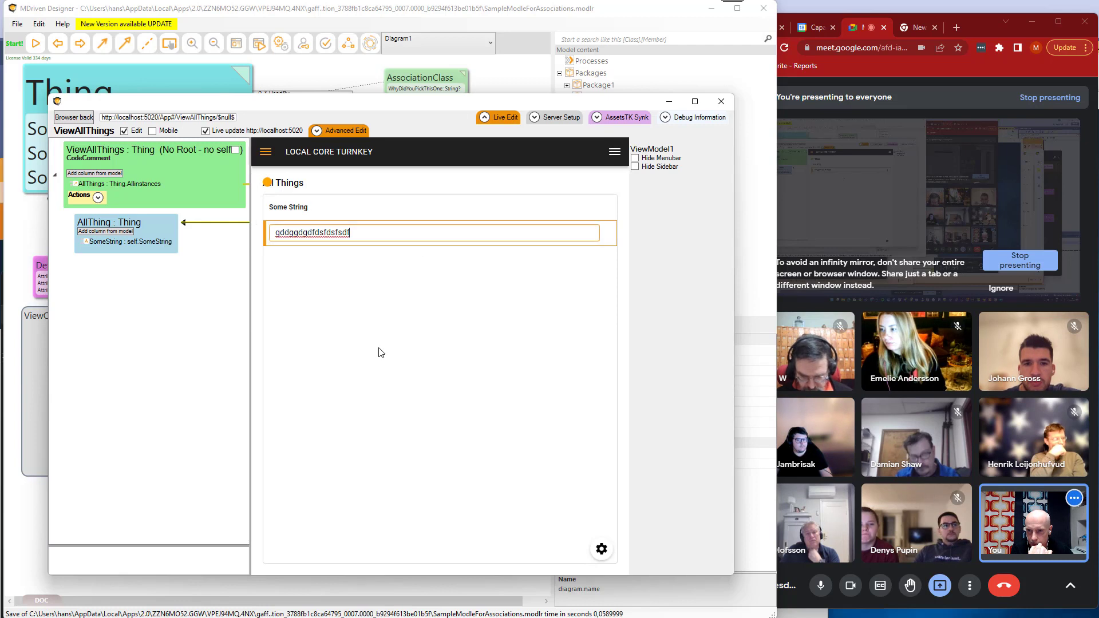
# Enable Hide Sidebar for ViewModel1 and try the side menu in the live view.
pyautogui.click(658, 168)
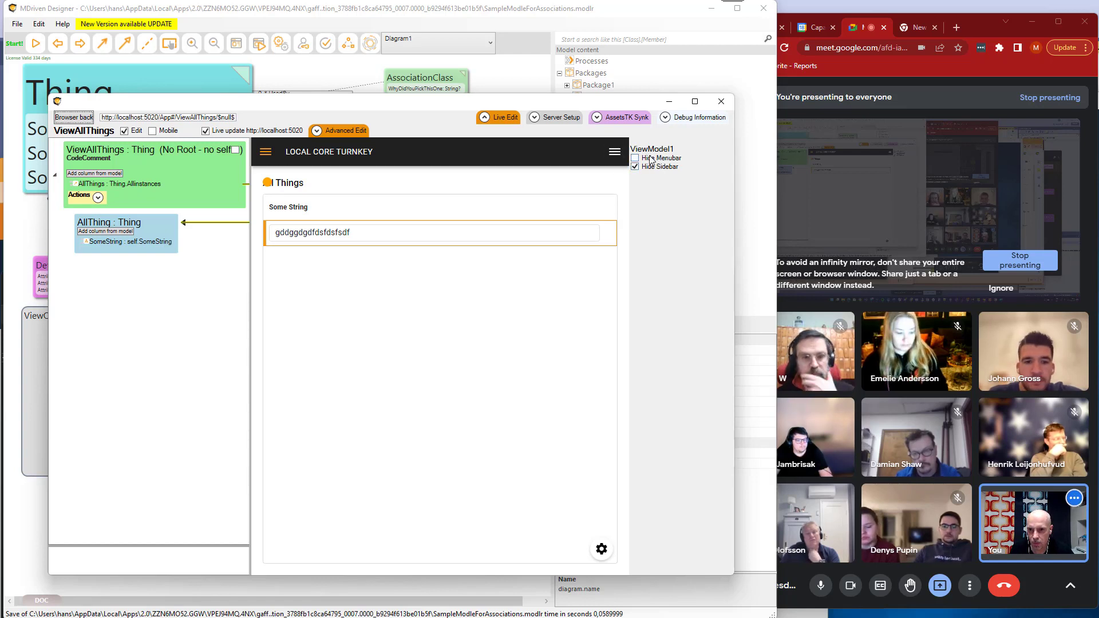
pyautogui.click(265, 152)
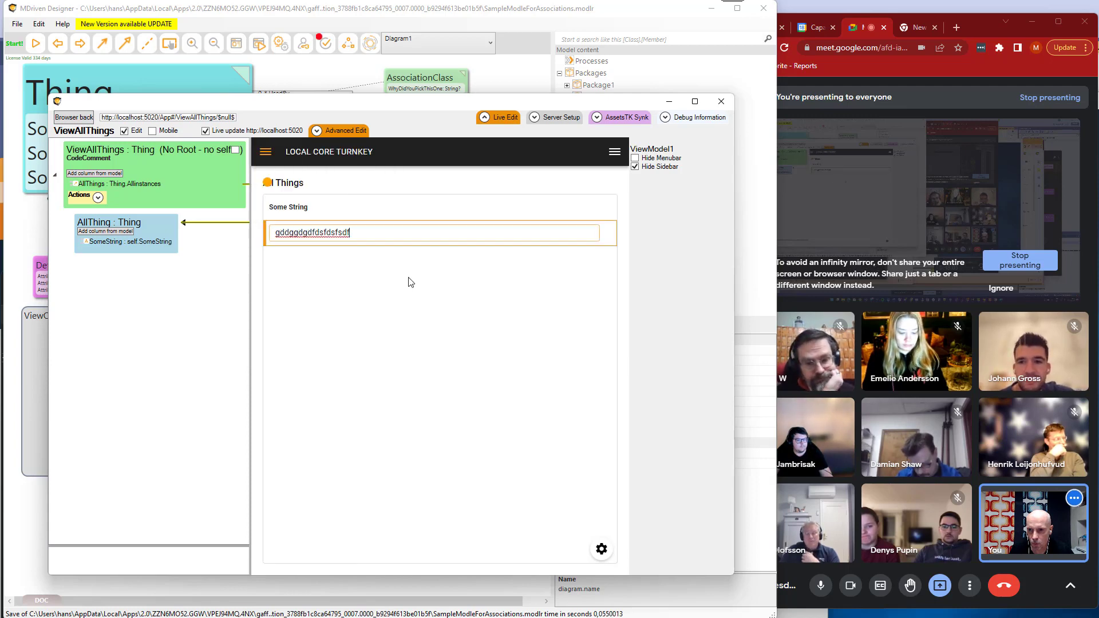
# Open ViewModel1 from the model's validation error list and delete its ViewModel class.
pyautogui.click(325, 42)
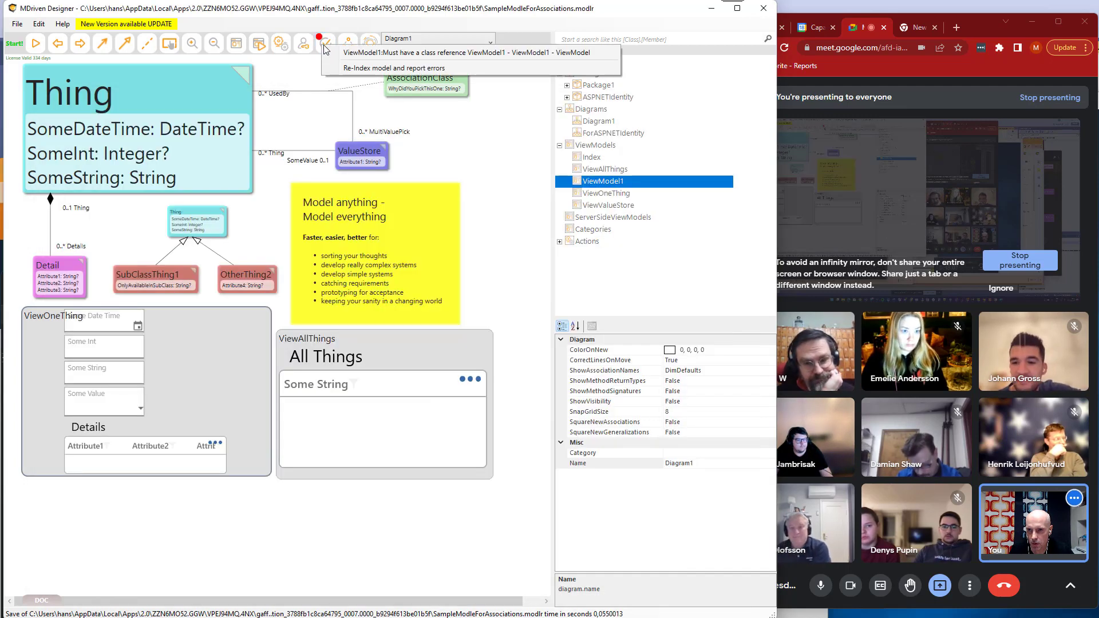
pyautogui.click(385, 55)
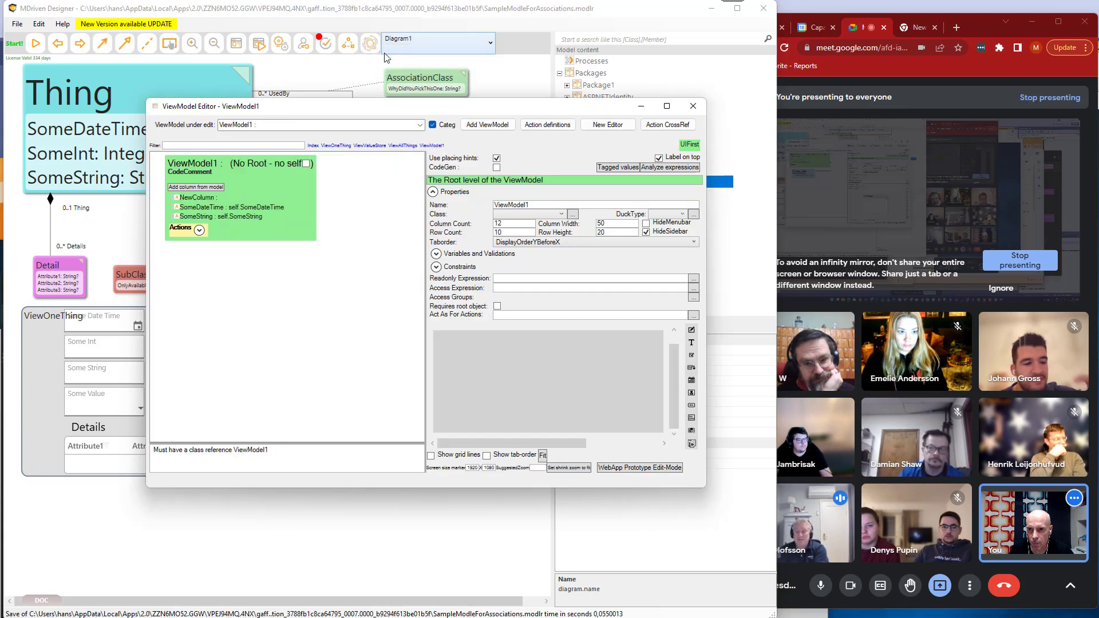
pyautogui.rightClick(189, 164)
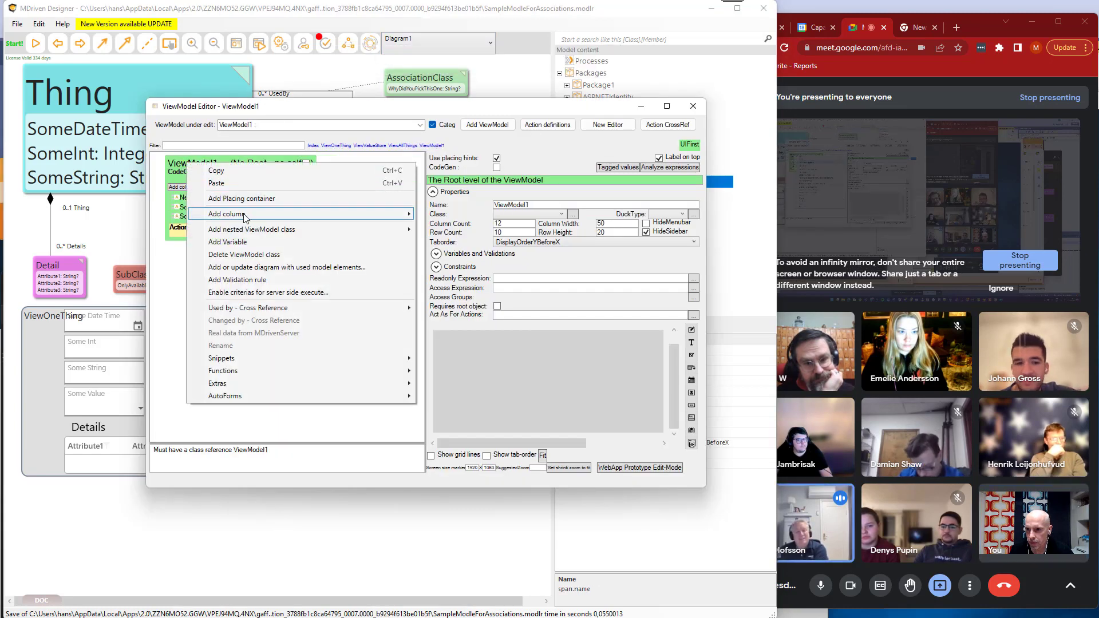
pyautogui.moveTo(247, 213)
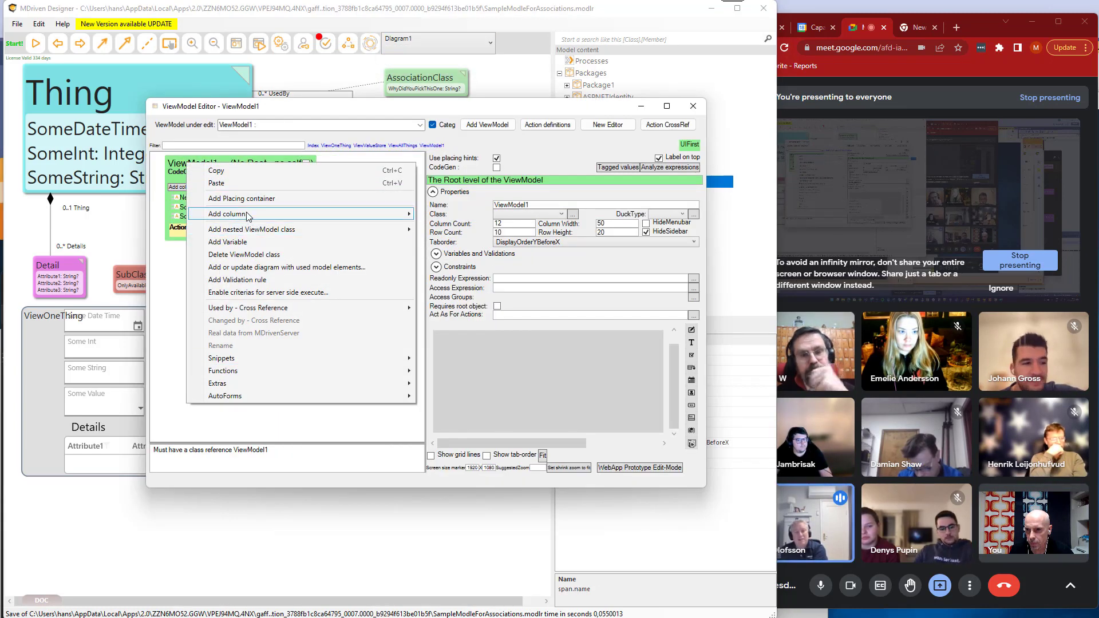
pyautogui.click(252, 254)
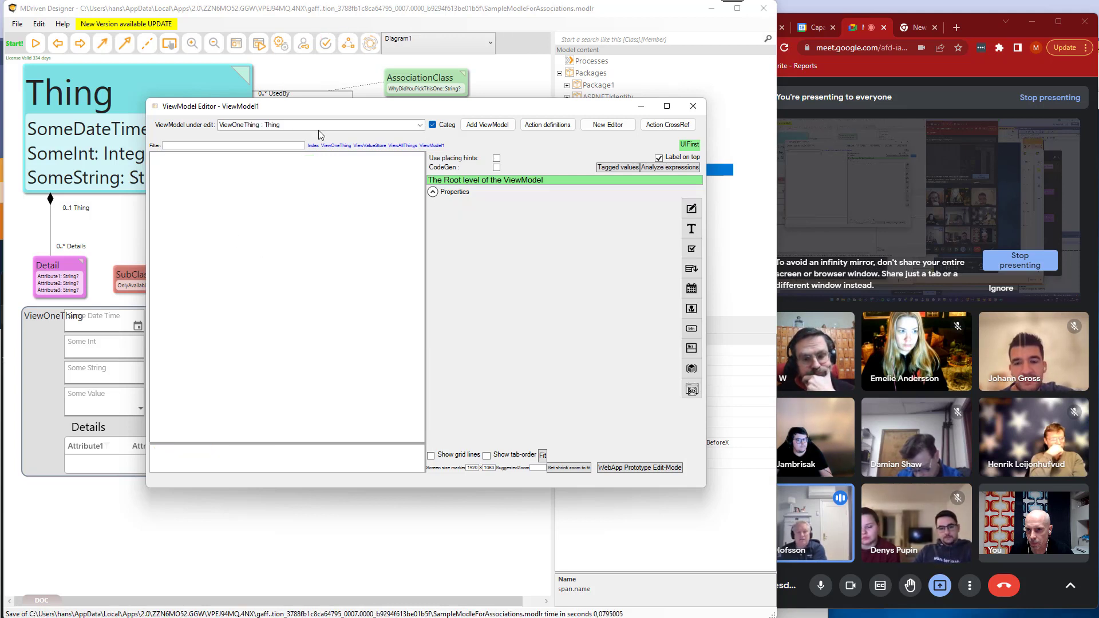
# Return to the live editor's View All Things page and enable Hide Sidebar.
pyautogui.hotkey('alt', 'Tab')
pyautogui.hotkey('alt', 'Tab')
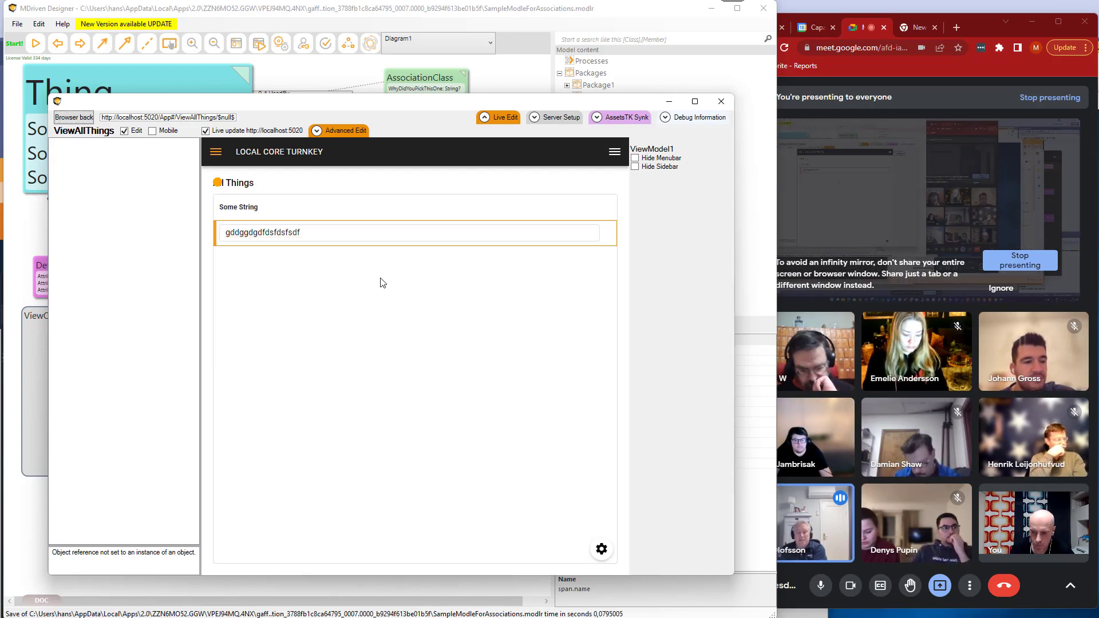
pyautogui.click(266, 235)
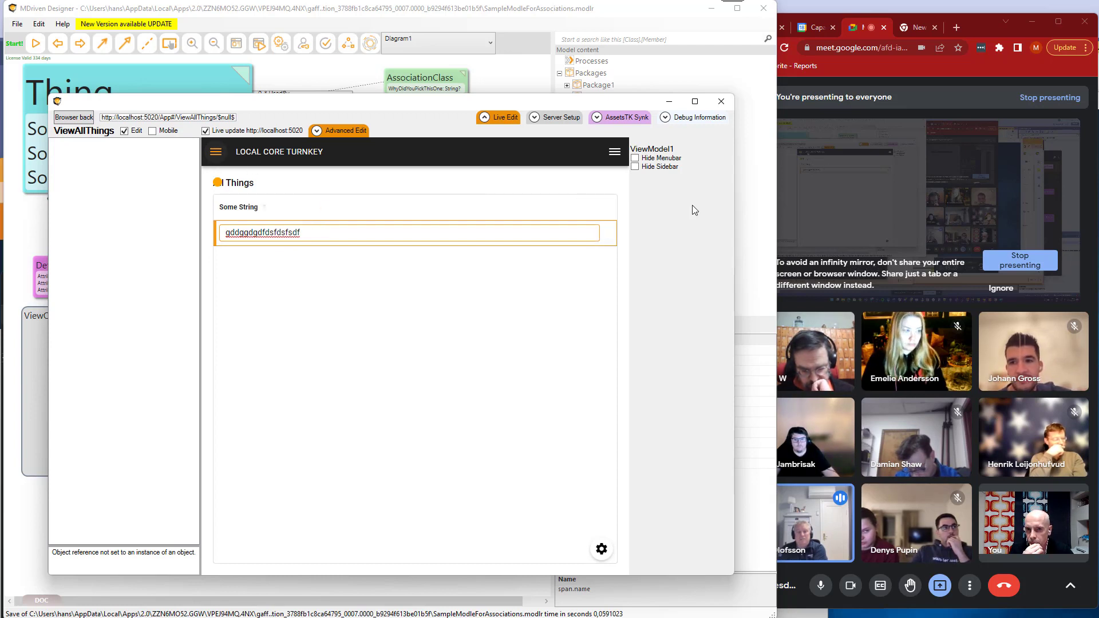
pyautogui.click(662, 170)
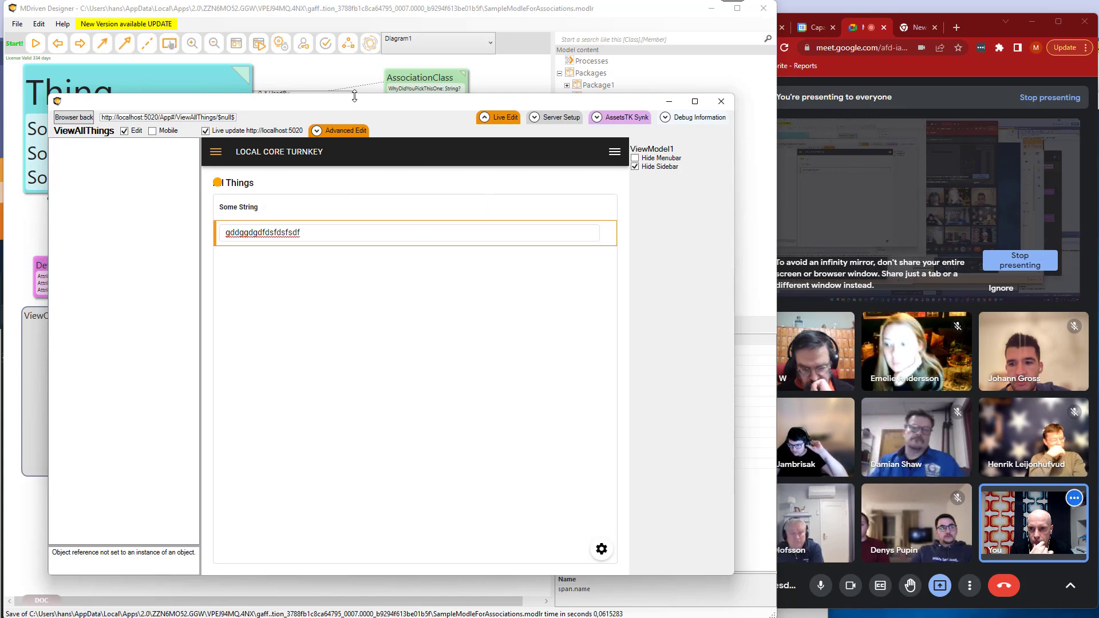
# Switch to the model diagram and examine the available commands for the SomeDateTime attribute of the Thing class.
pyautogui.moveTo(354, 96); pyautogui.dragTo(334, 182)
pyautogui.click(112, 128)
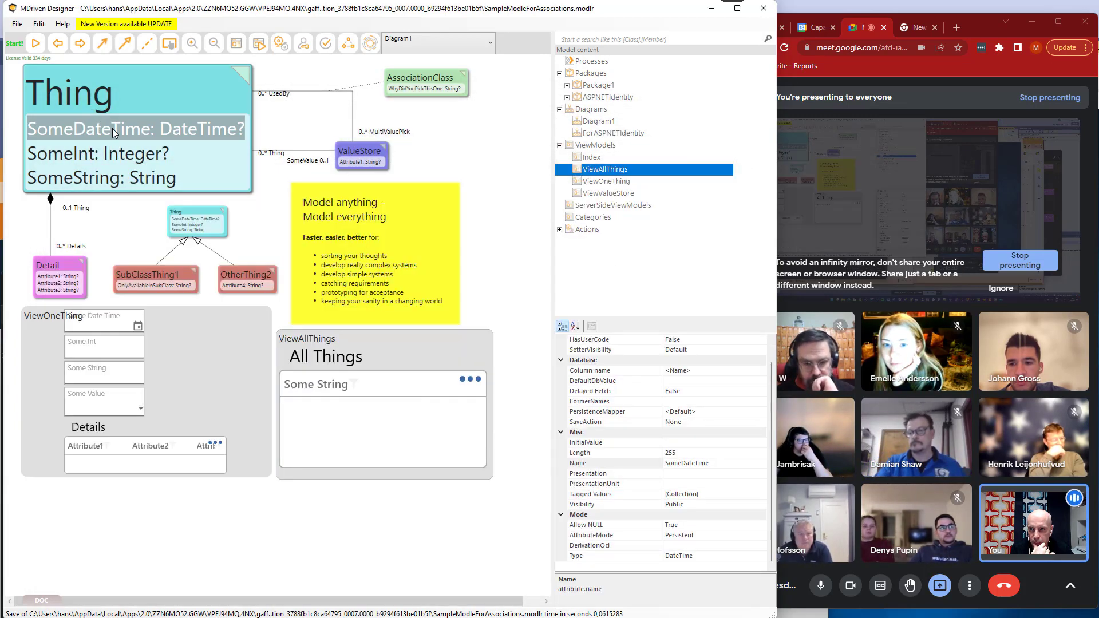
pyautogui.rightClick(108, 131)
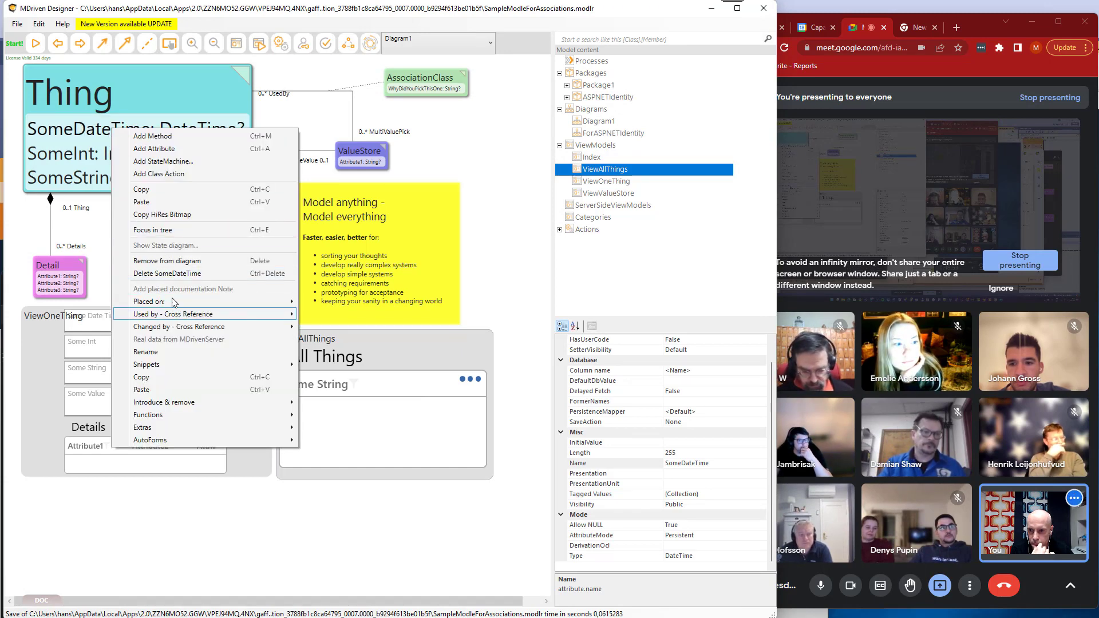
pyautogui.moveTo(172, 303)
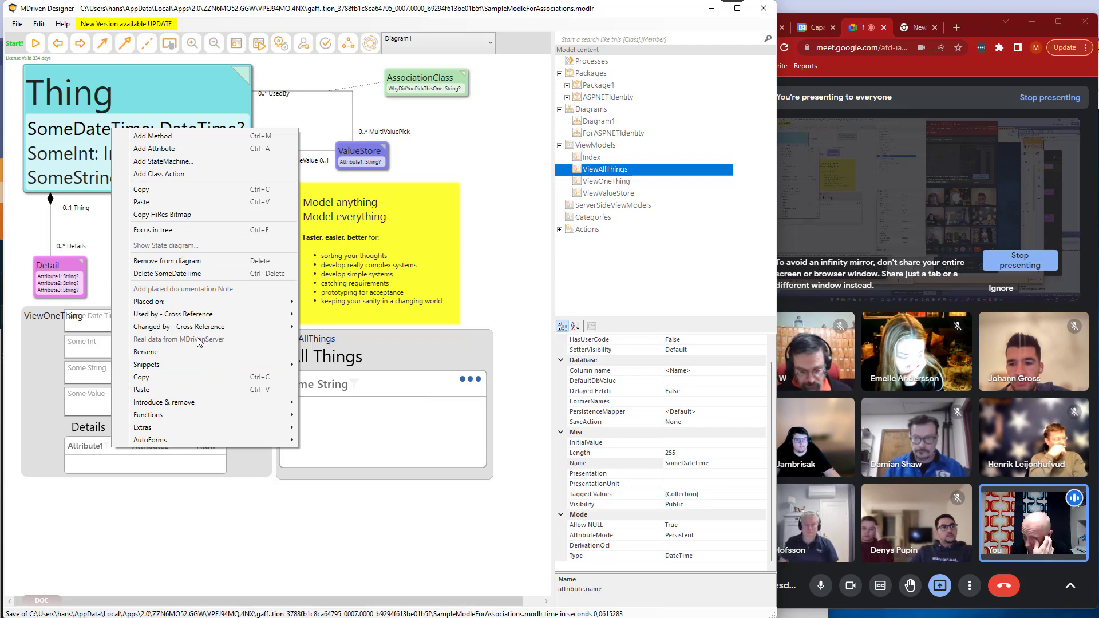
# Bring the Turnkey Live-editor back to the front and reload the View All Things view from the app's menu.
pyautogui.click(261, 46)
pyautogui.moveTo(239, 178); pyautogui.dragTo(228, 162)
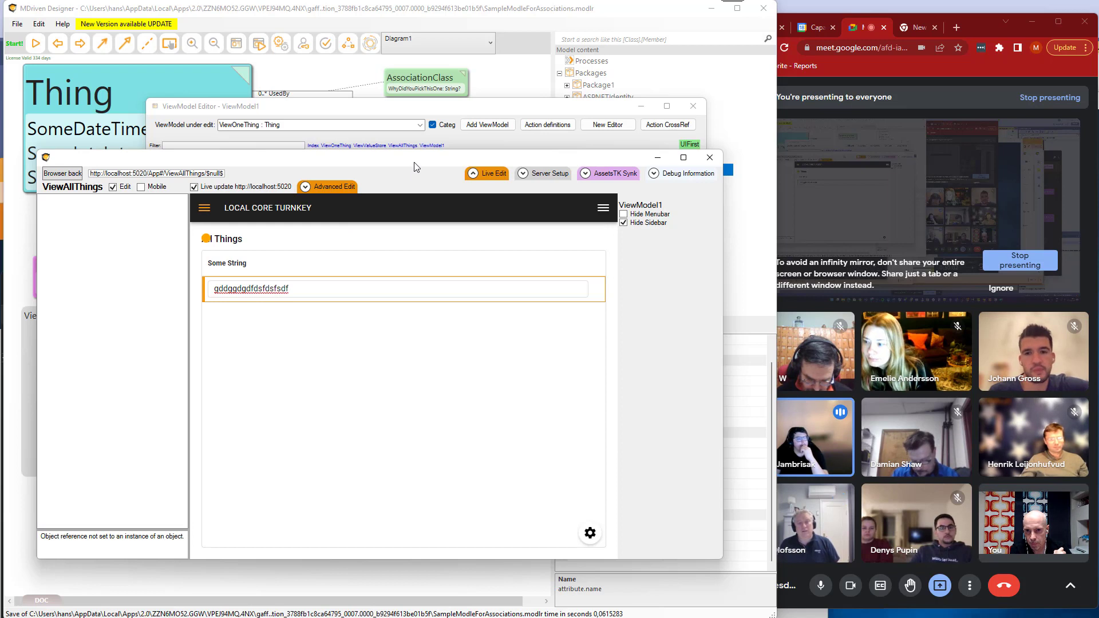
pyautogui.moveTo(414, 164); pyautogui.dragTo(409, 161)
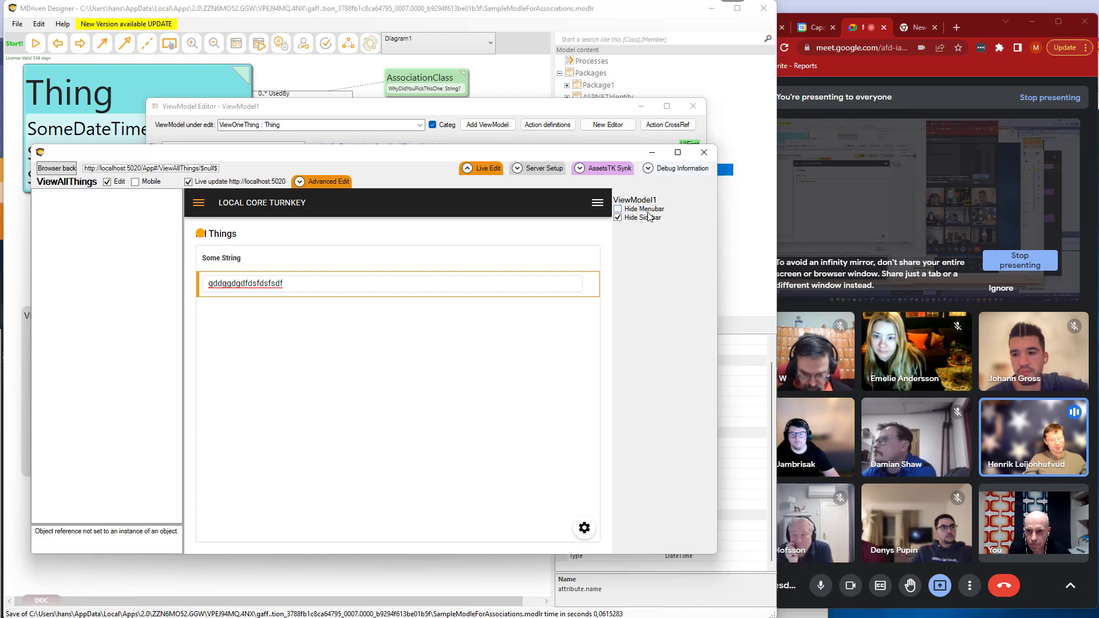
pyautogui.click(597, 203)
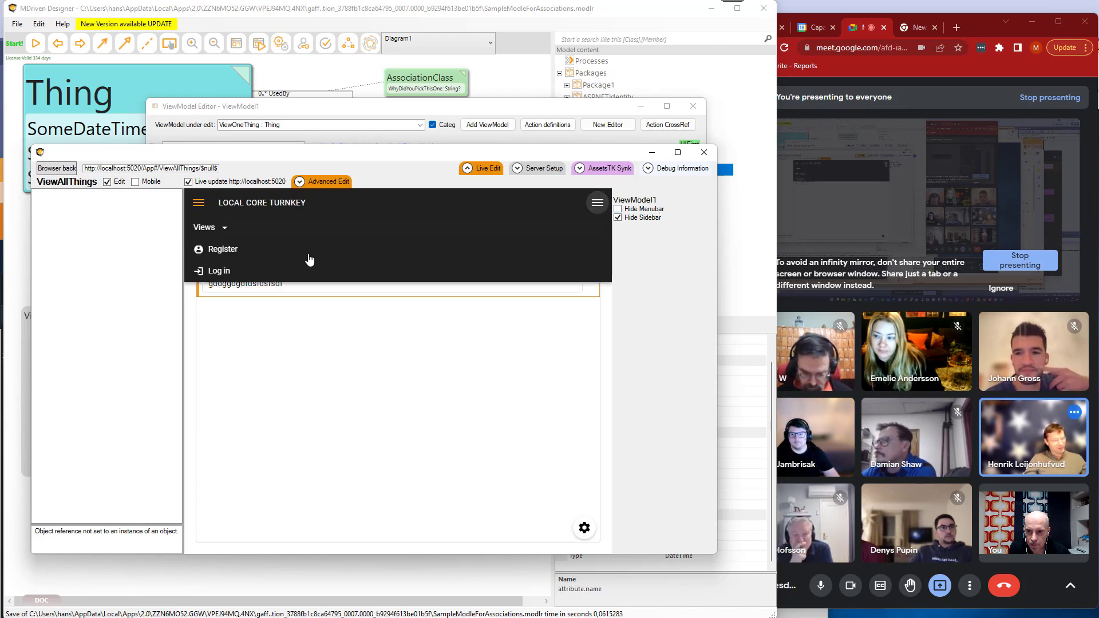
pyautogui.click(208, 229)
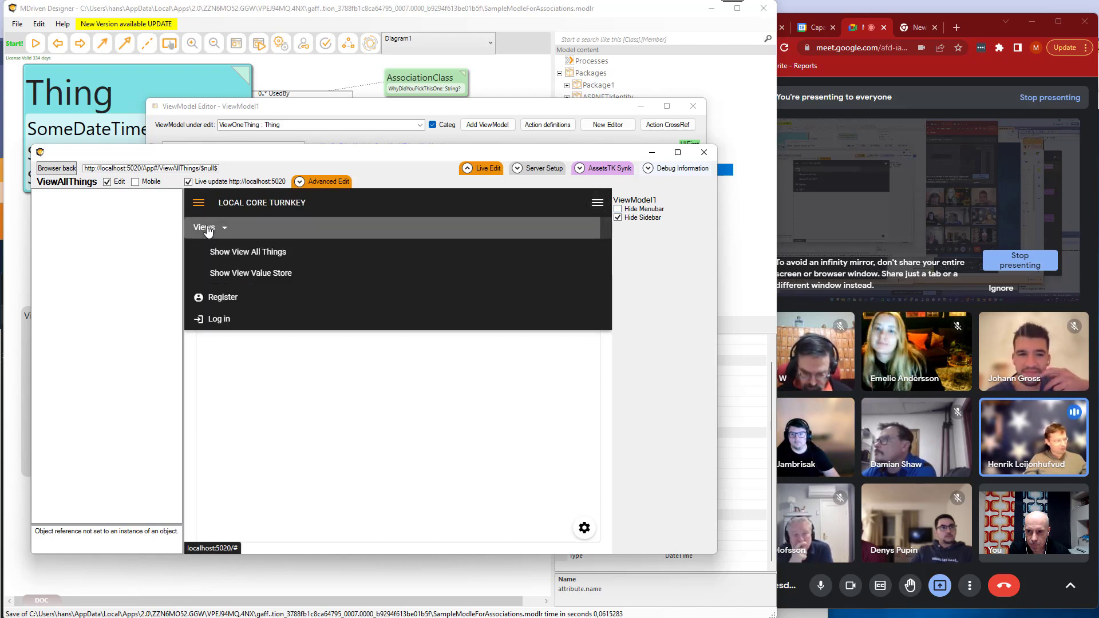
pyautogui.click(227, 252)
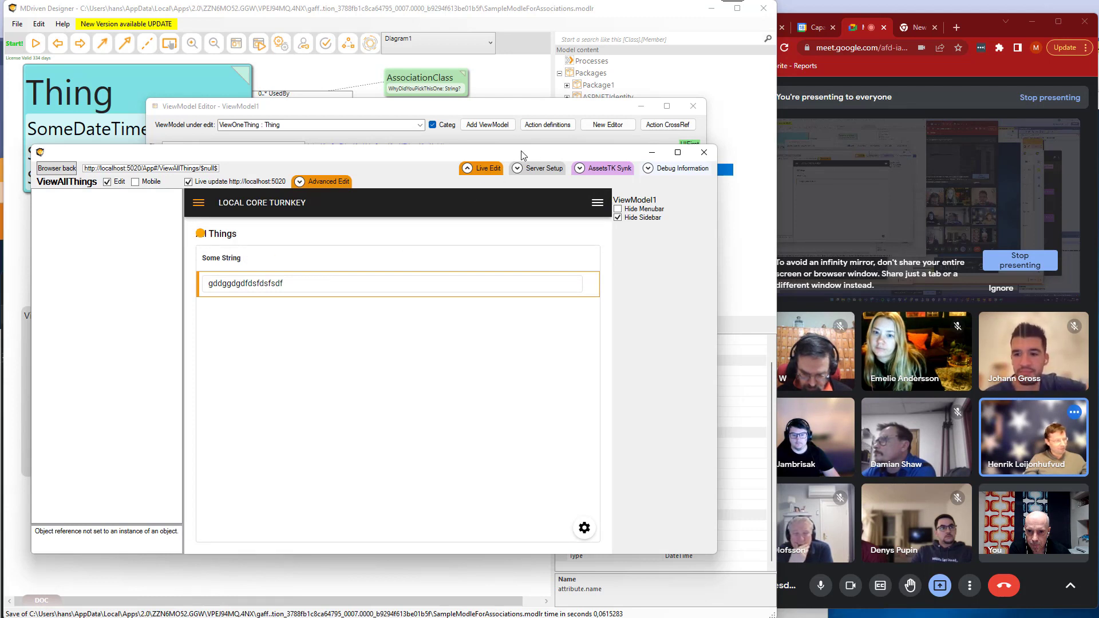
# Narrow the live-editor window and inspect the orange marker beside the All Things heading in the browser developer tools.
pyautogui.moveTo(521, 155); pyautogui.dragTo(509, 162)
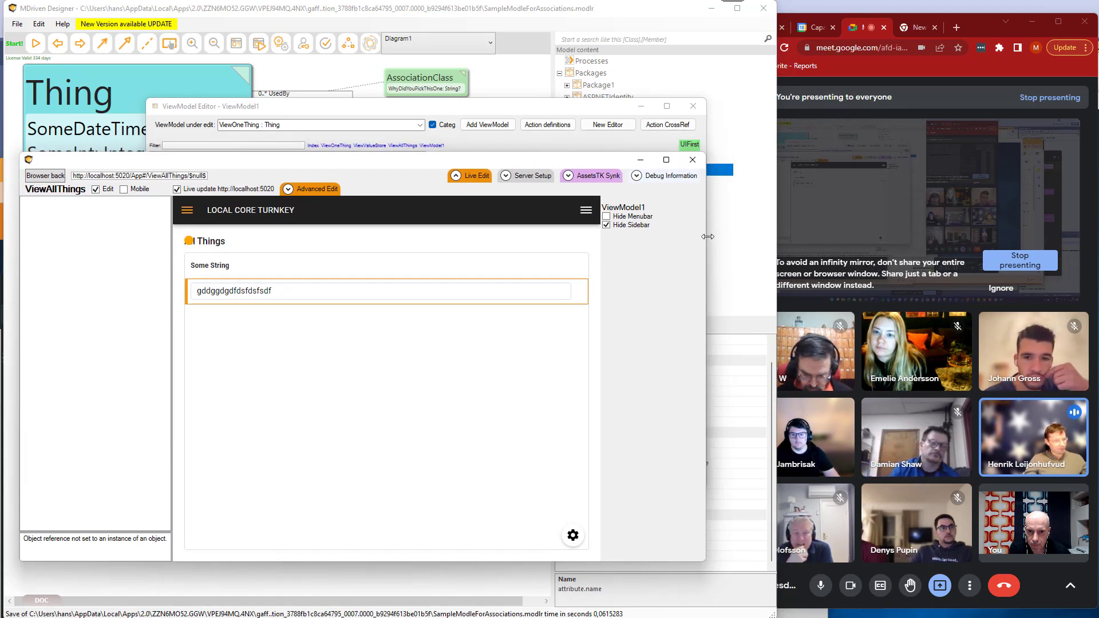
pyautogui.moveTo(708, 236); pyautogui.dragTo(692, 243)
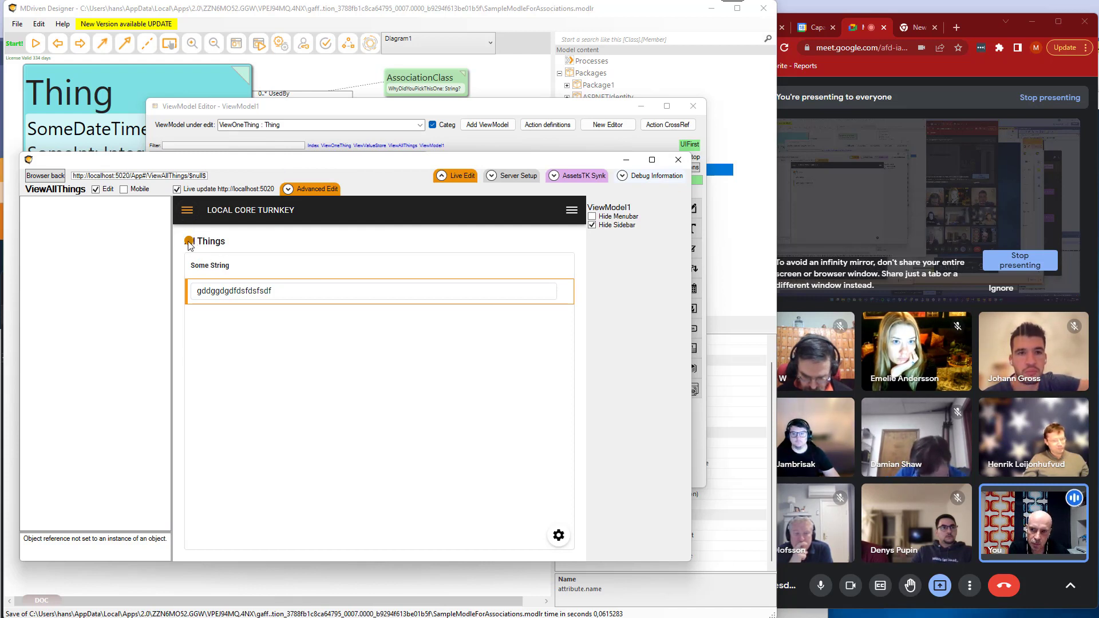
pyautogui.rightClick(190, 243)
pyautogui.click(266, 431)
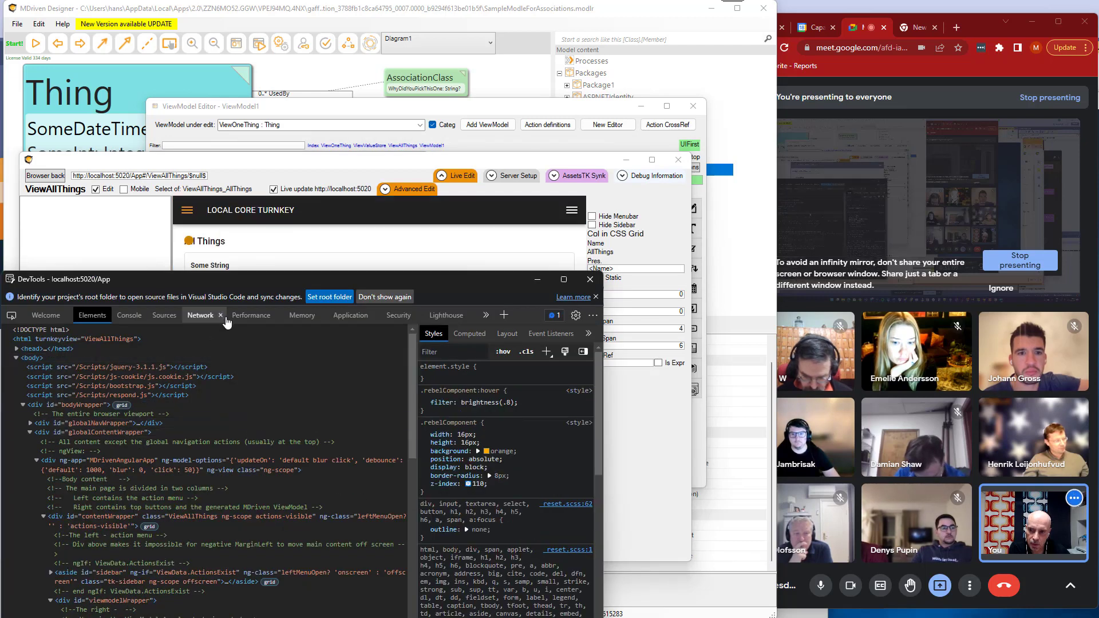
# Examine the page's dropdot grid-cell elements in the developer tools and compare them with the View All Things layout.
pyautogui.moveTo(273, 284); pyautogui.dragTo(418, 128)
pyautogui.scroll(-5, 287, 314)
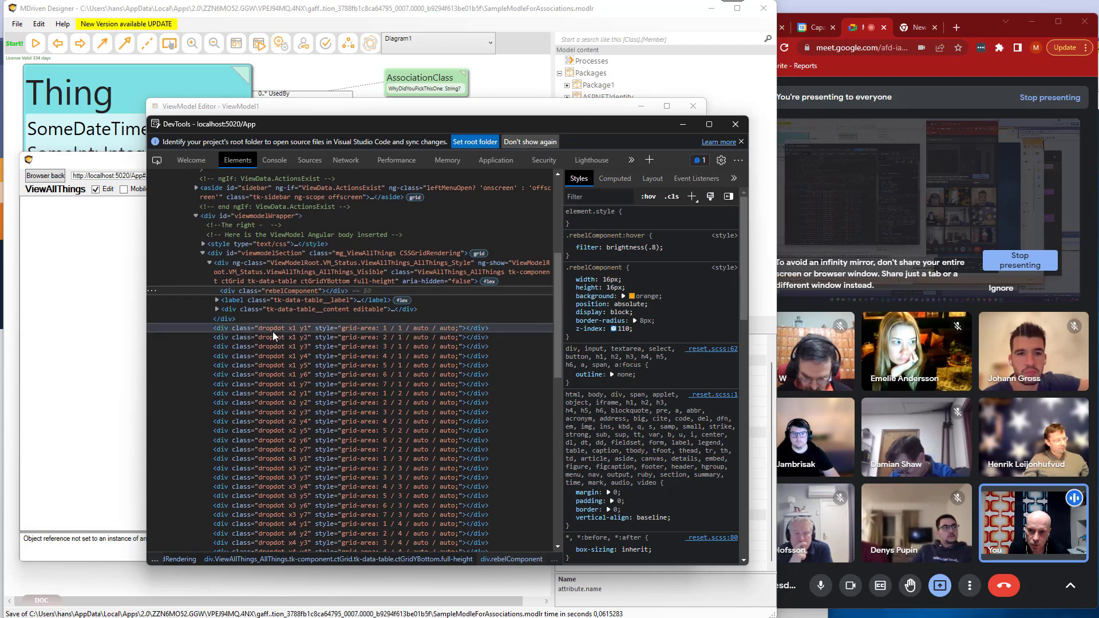
pyautogui.scroll(-3, 286, 446)
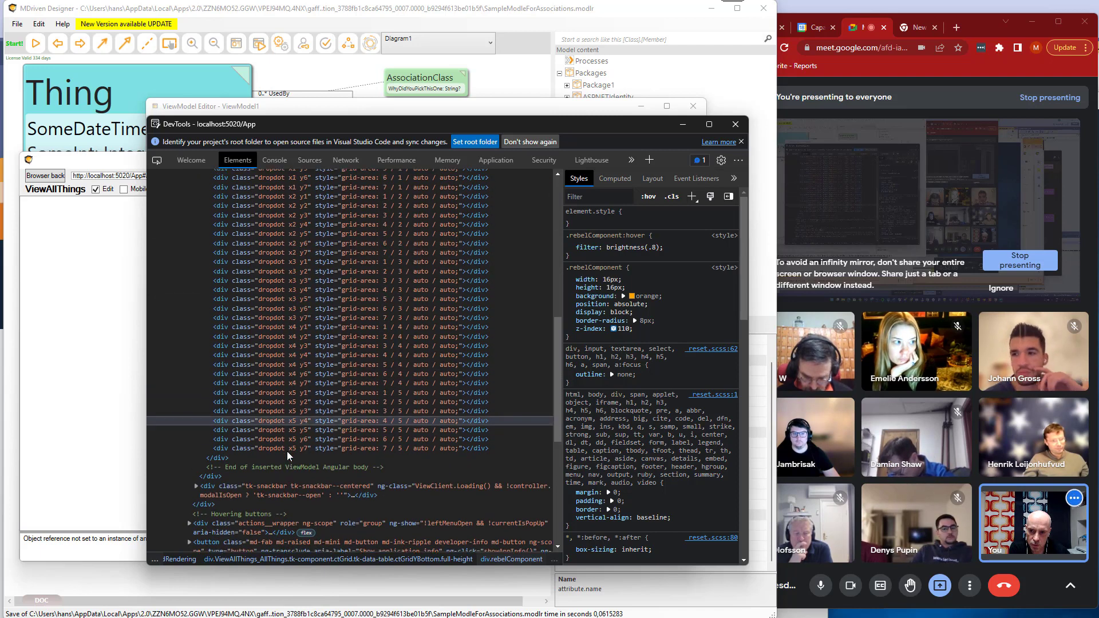
pyautogui.scroll(6, 287, 449)
pyautogui.moveTo(333, 124); pyautogui.dragTo(288, 361)
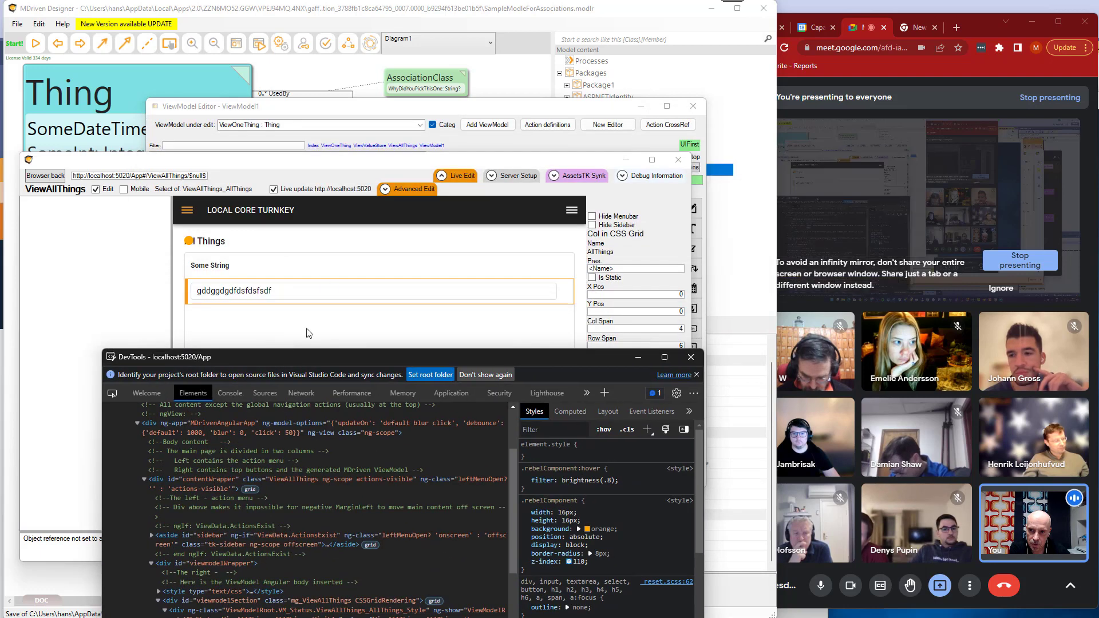
pyautogui.click(201, 266)
pyautogui.moveTo(200, 266); pyautogui.dragTo(339, 258)
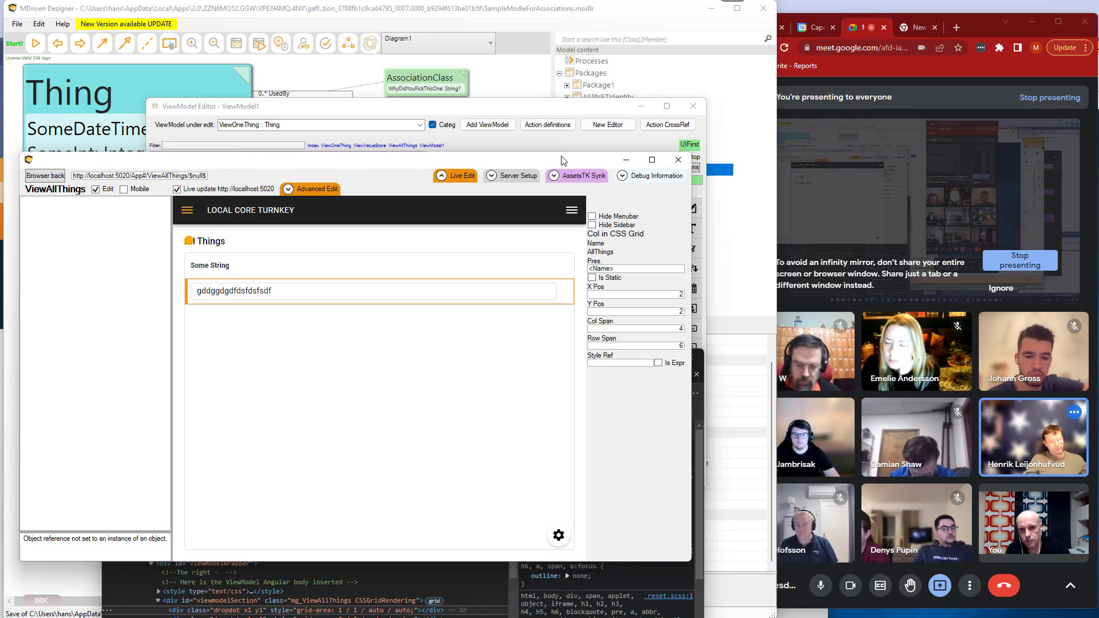
# Close the open editor windows and relaunch the Turnkey Live-editor with its Live Edit section expanded.
pyautogui.click(676, 164)
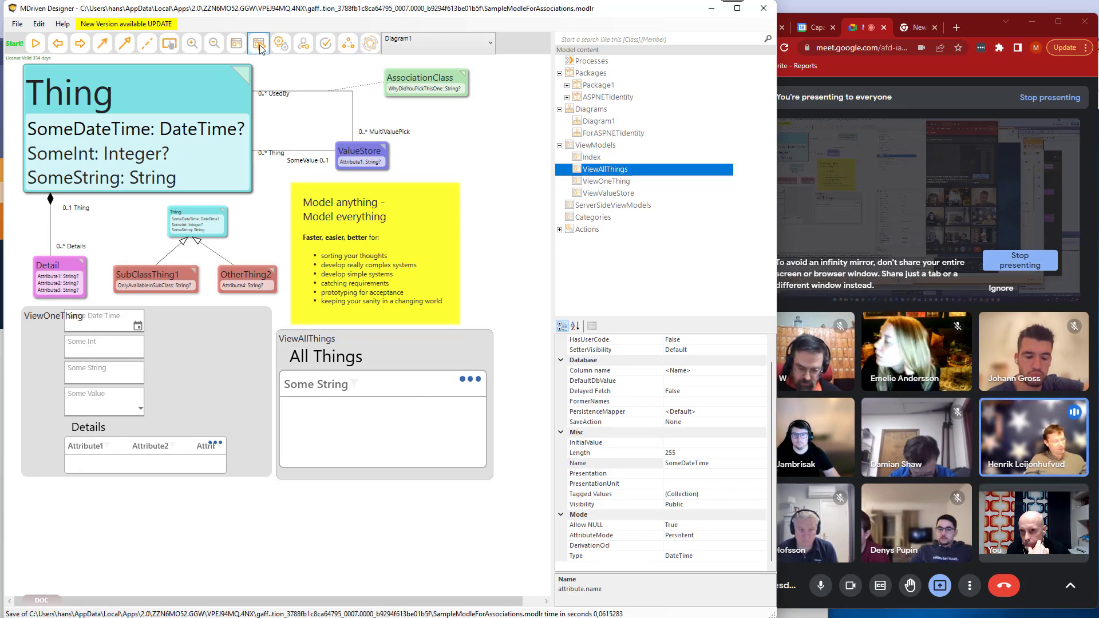
pyautogui.click(259, 44)
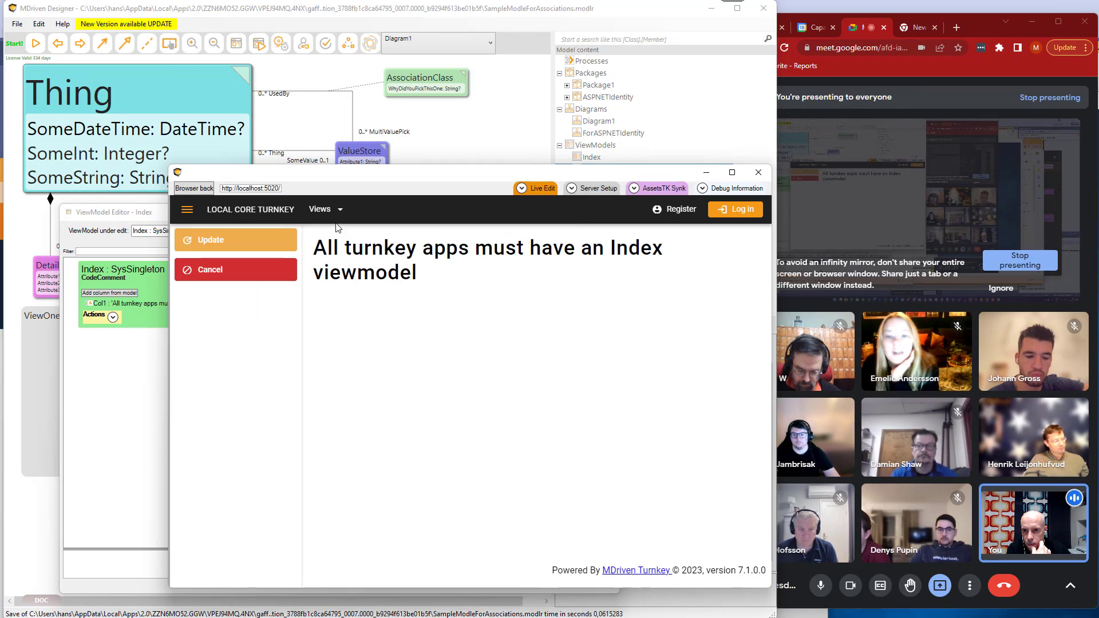
pyautogui.click(543, 188)
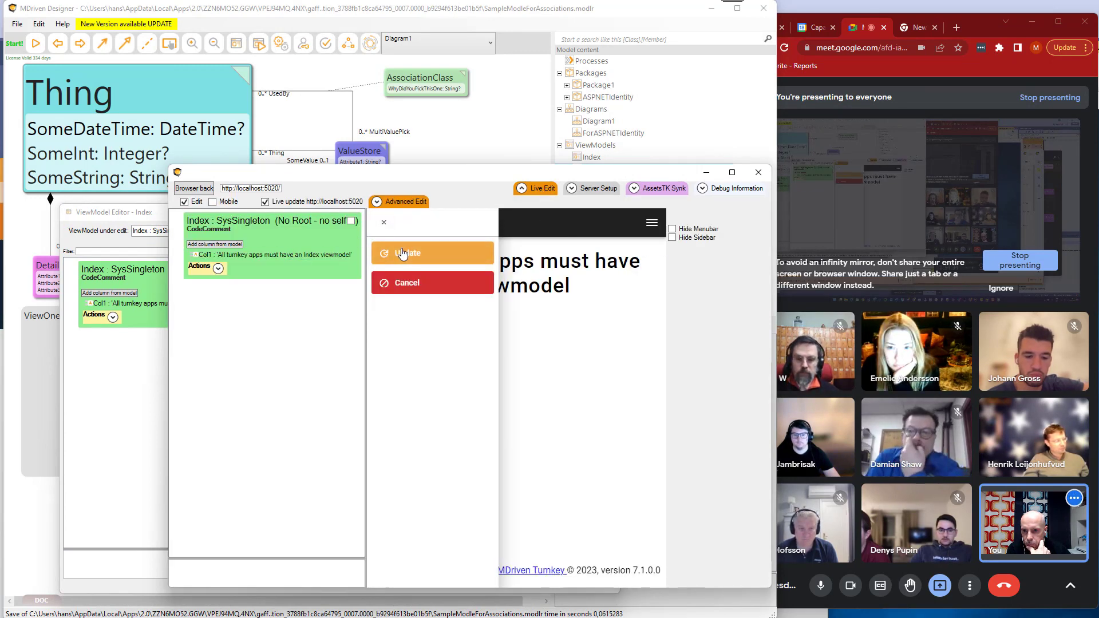
# Dismiss the action sidebar and open the View All Things view from the app's Views menu.
pyautogui.click(652, 226)
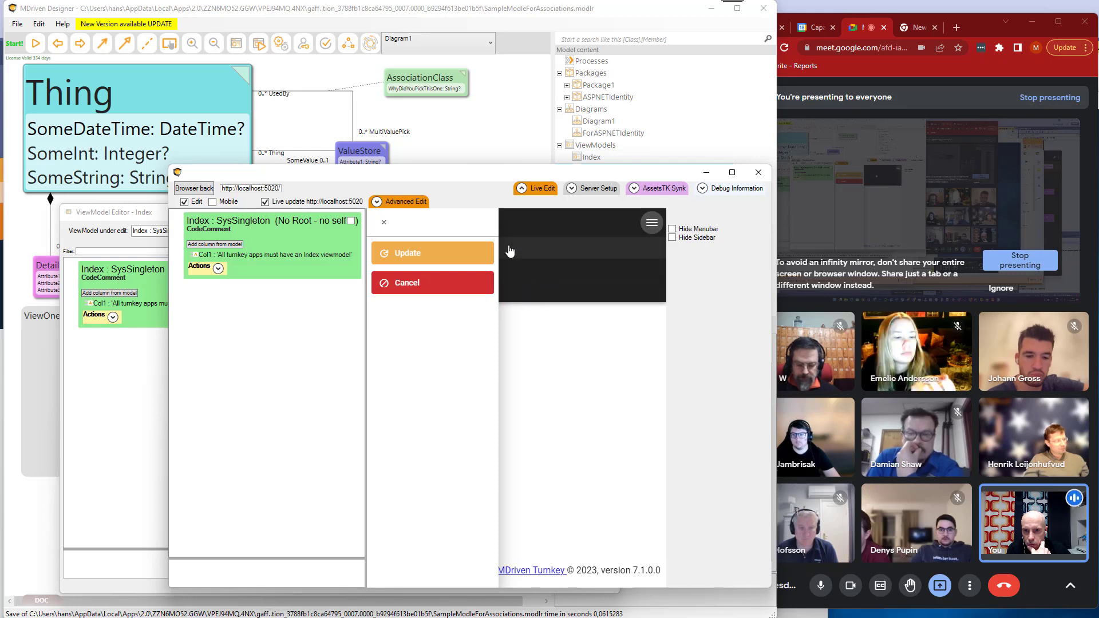
pyautogui.click(384, 222)
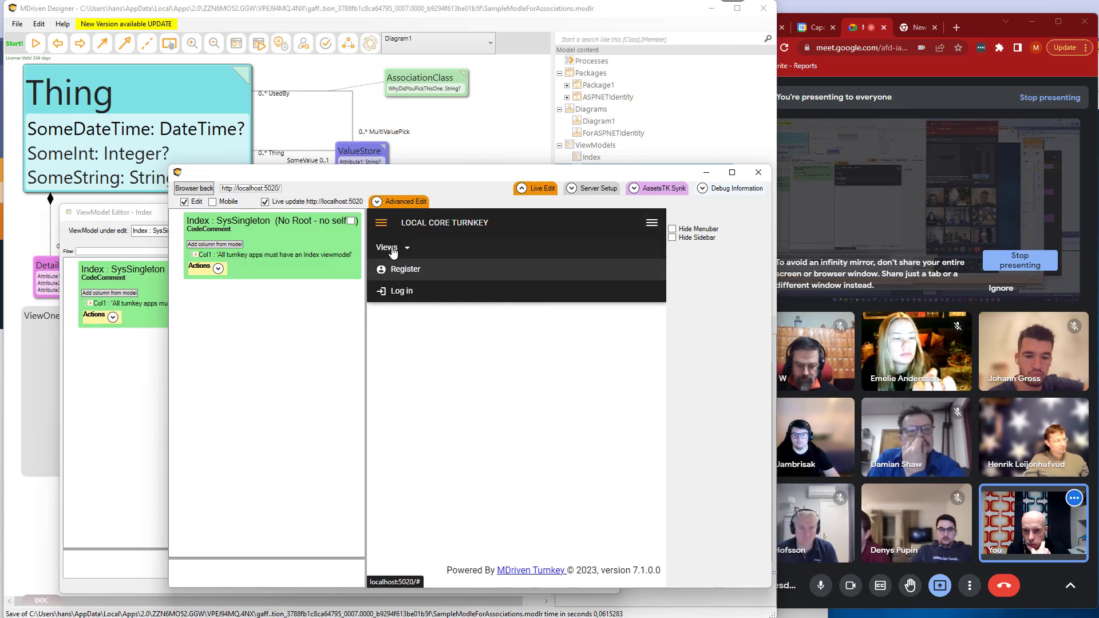
pyautogui.click(400, 247)
pyautogui.click(410, 272)
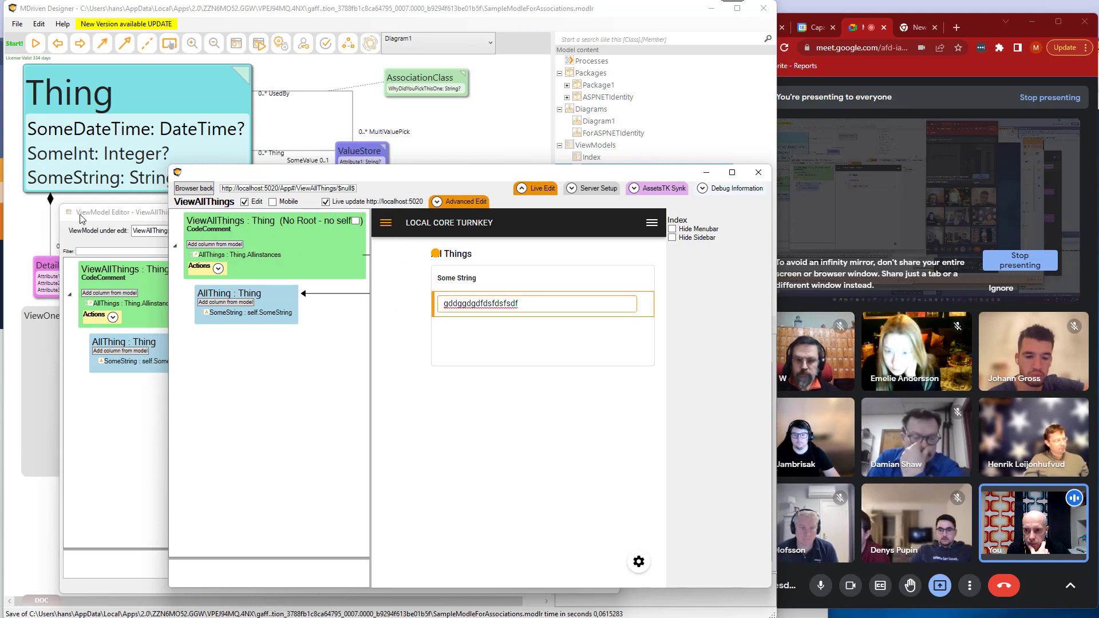
# Check the app's collapsed navigation menu and highlight the ViewAllThings route in the page address.
pyautogui.click(652, 232)
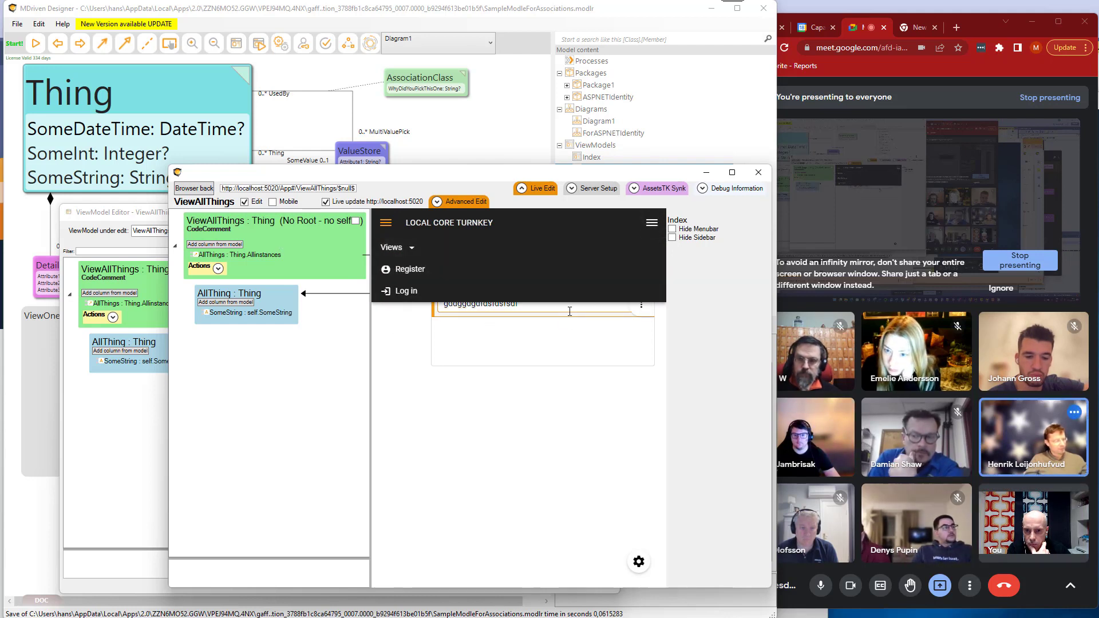
pyautogui.click(651, 223)
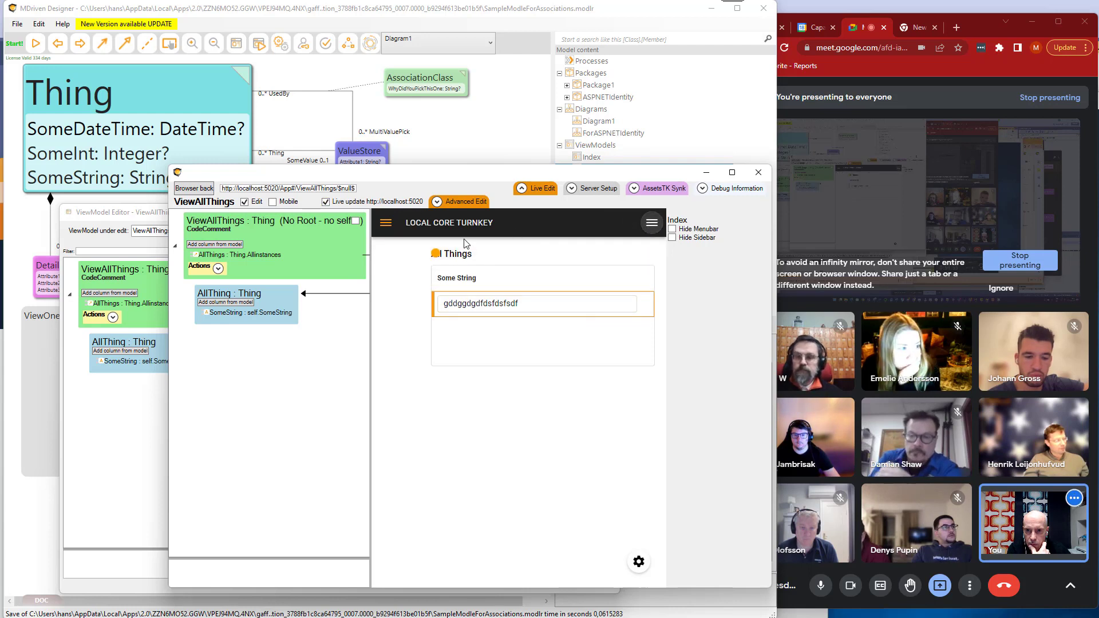
pyautogui.moveTo(295, 188); pyautogui.dragTo(379, 196)
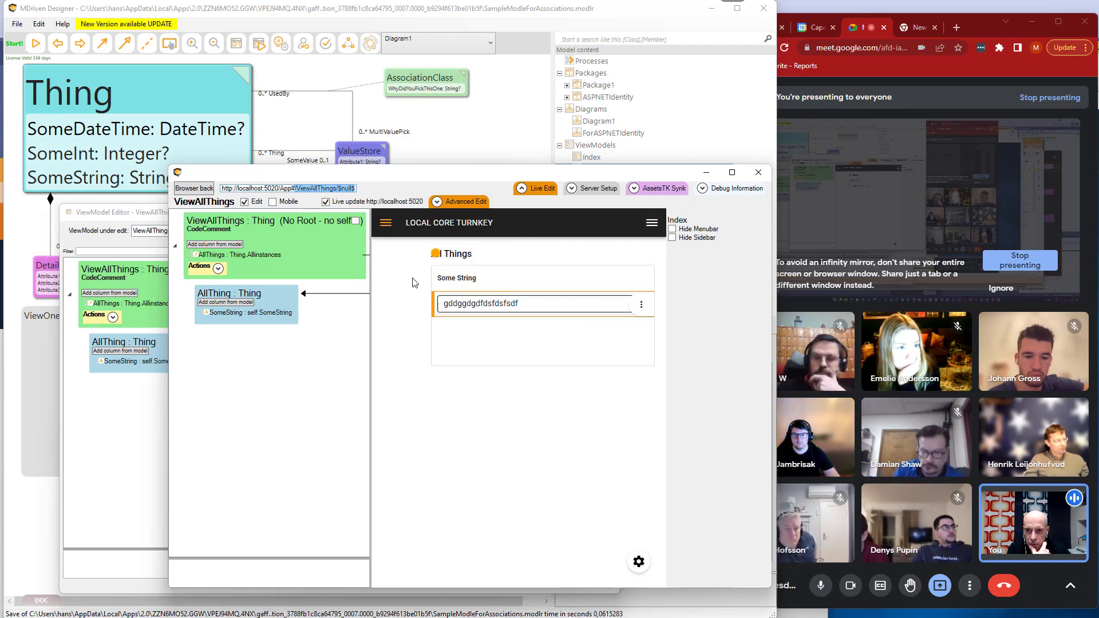
# Select the thing in the All Things list and open it with the View One Thing action.
pyautogui.click(517, 311)
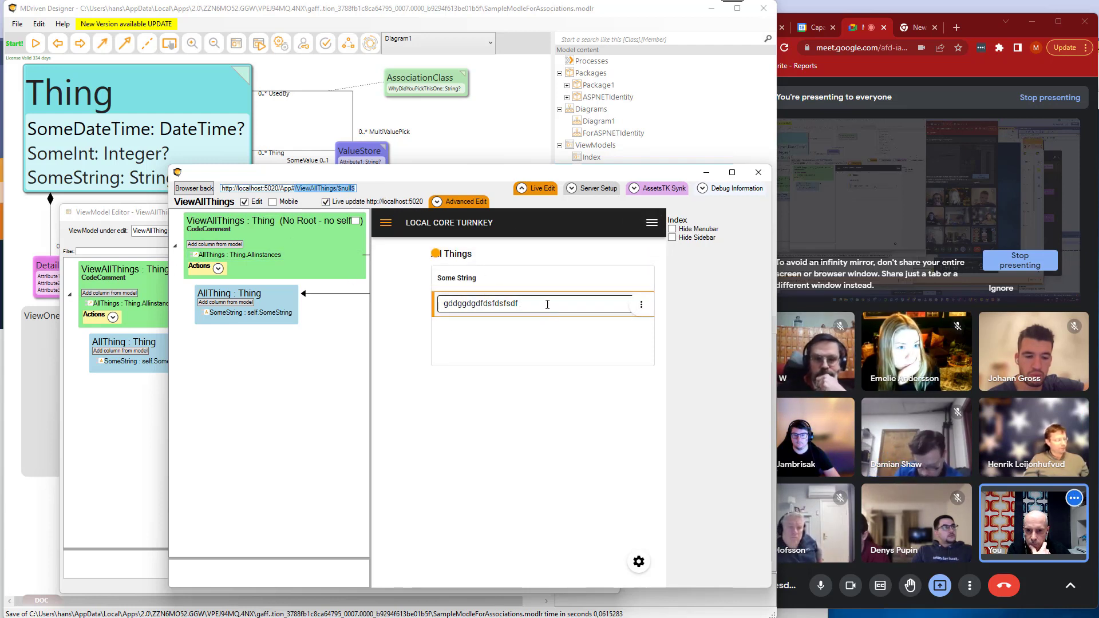
pyautogui.click(384, 224)
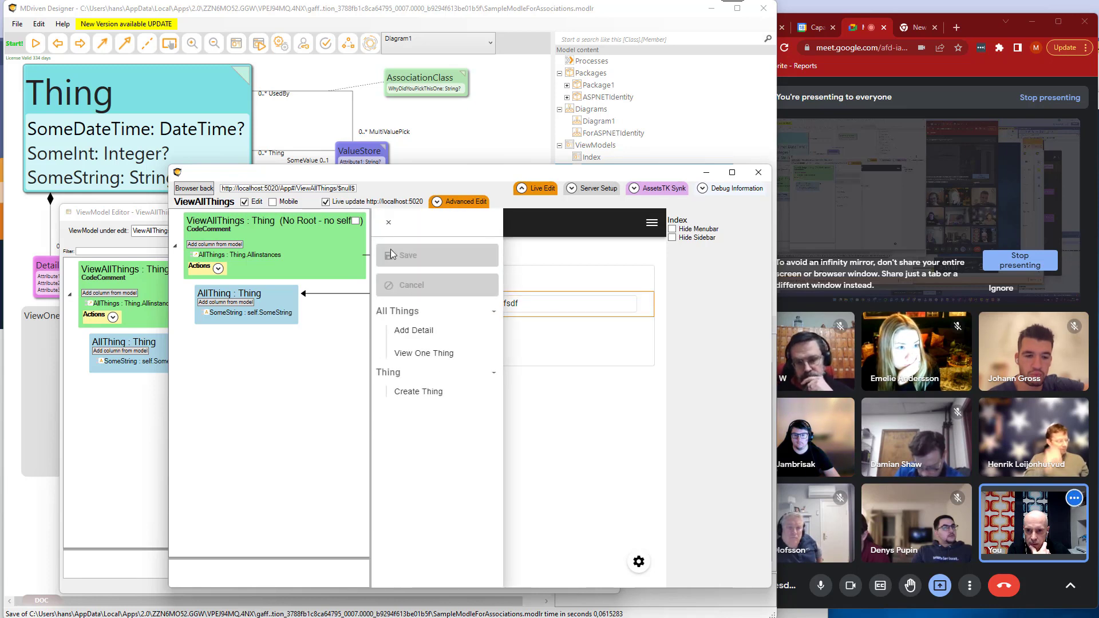
pyautogui.click(421, 354)
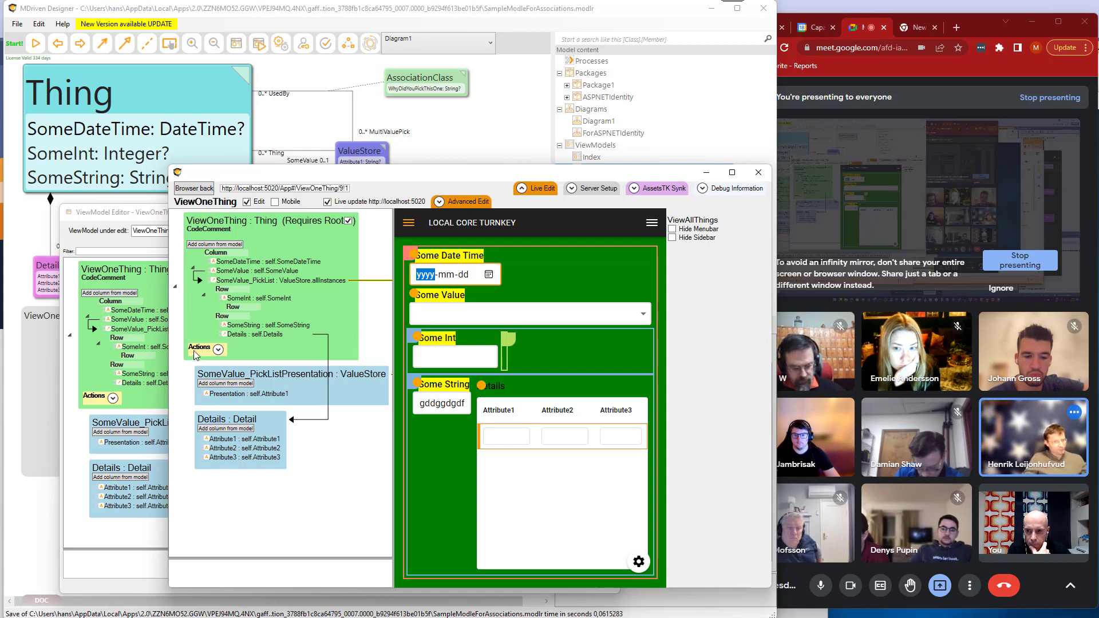
# Bring the ViewModel Editor for ViewOneThing forward, enlarge its window and inspect the SomeInt column in the layout preview.
pyautogui.click(144, 221)
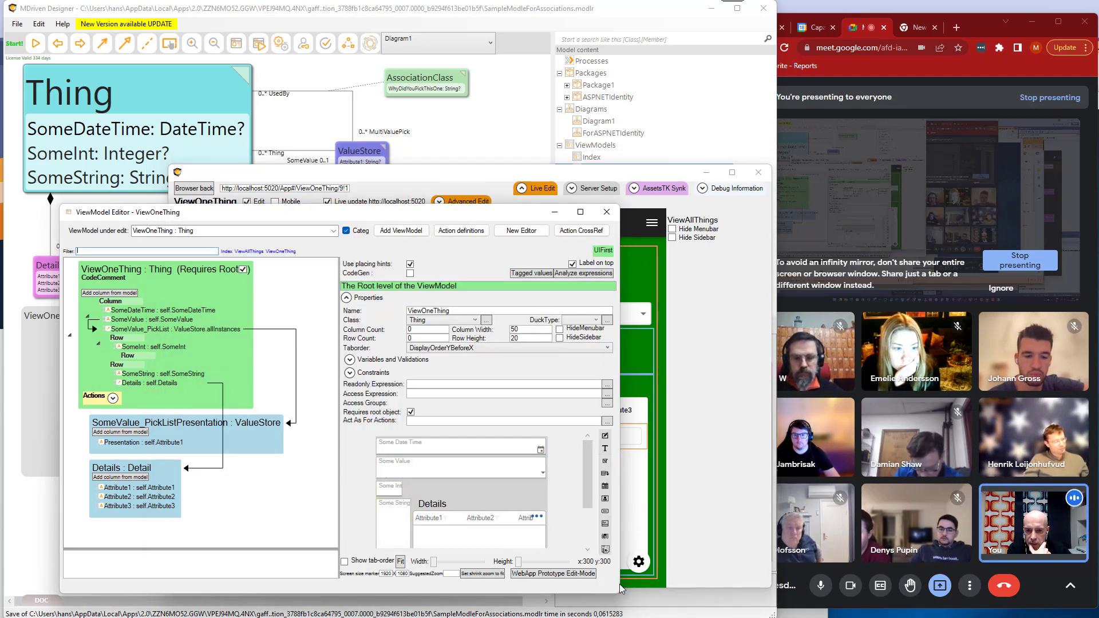
pyautogui.moveTo(620, 594); pyautogui.dragTo(700, 617)
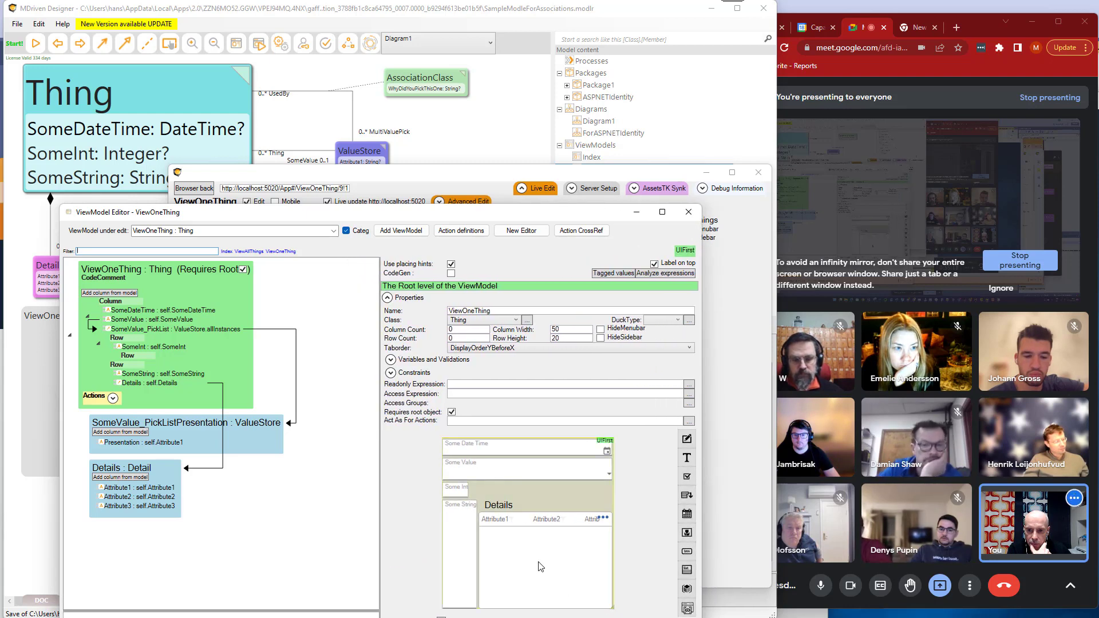
pyautogui.click(460, 489)
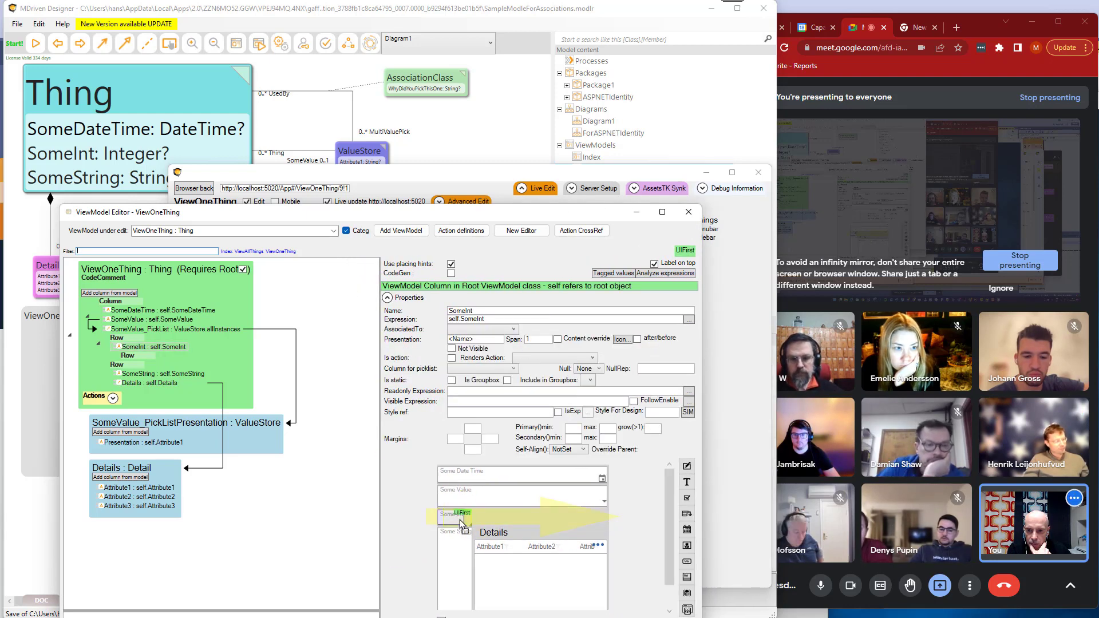
pyautogui.moveTo(459, 519); pyautogui.dragTo(548, 520)
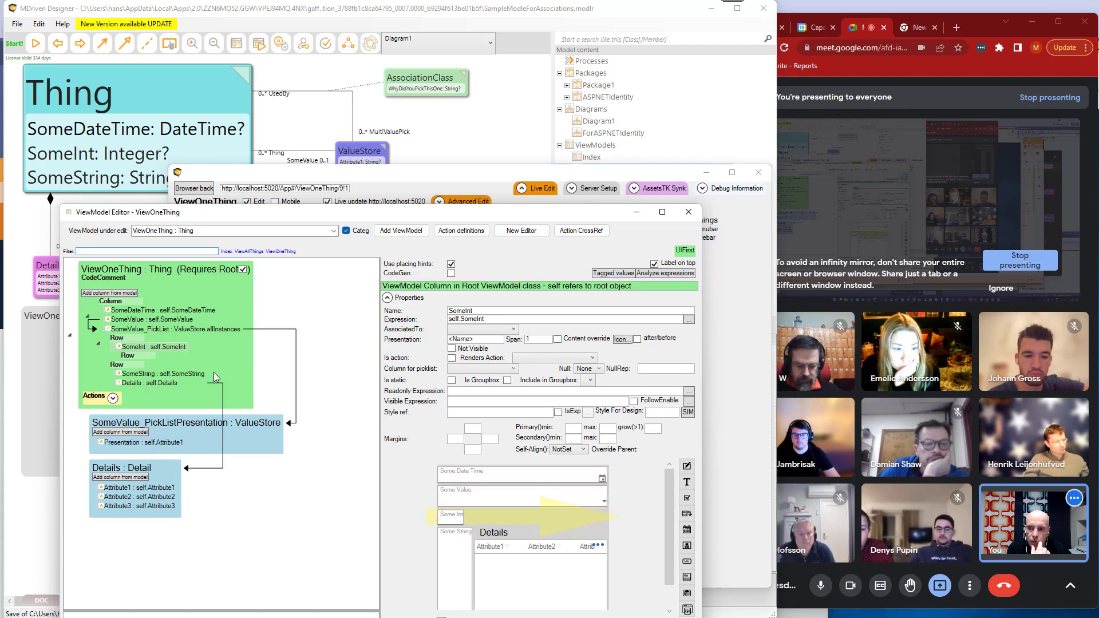
# Return to the live-editor and move its window up so it overlaps less of the ViewModel Editor.
pyautogui.click(448, 184)
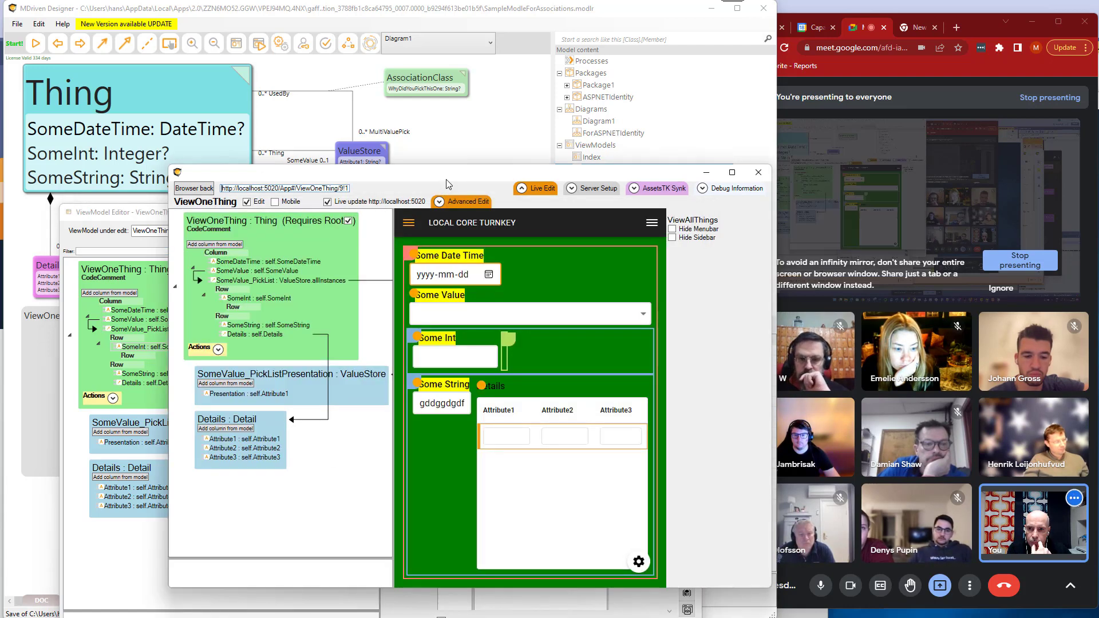
pyautogui.moveTo(447, 181); pyautogui.dragTo(458, 121)
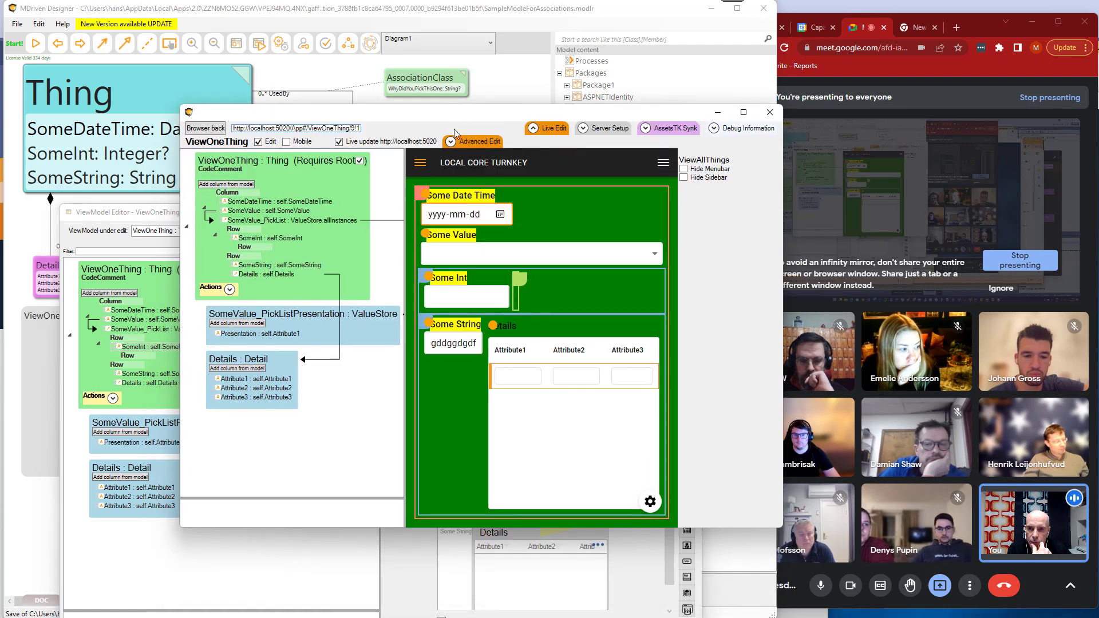
pyautogui.click(254, 599)
pyautogui.click(493, 121)
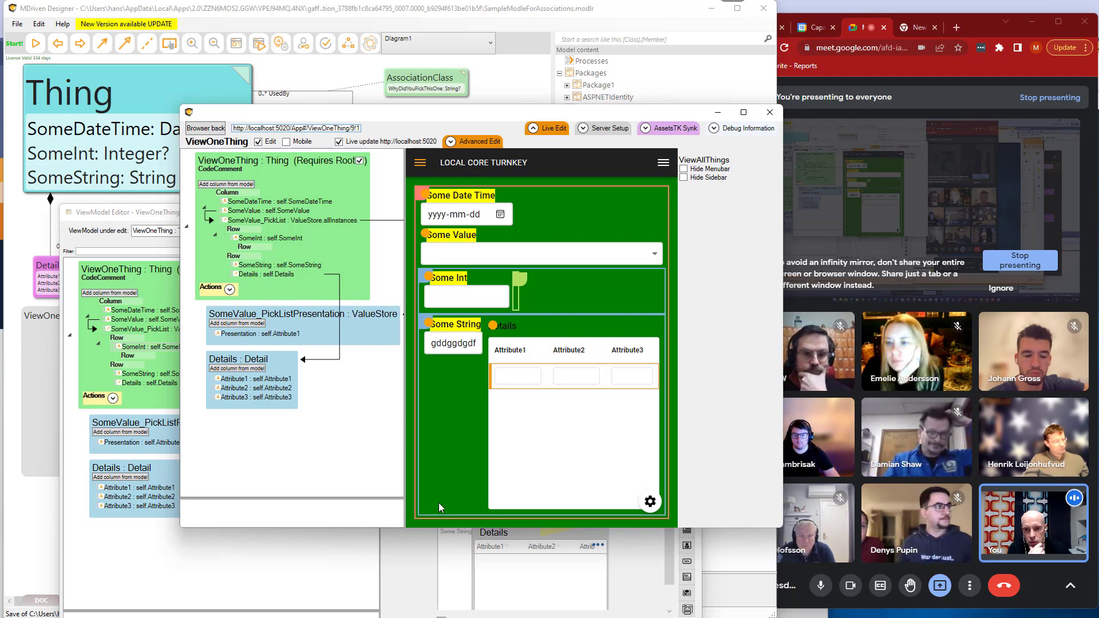
# Select the SomeDateTime column, expand Advanced Edit and view the StylesInModel window before closing it.
pyautogui.click(246, 201)
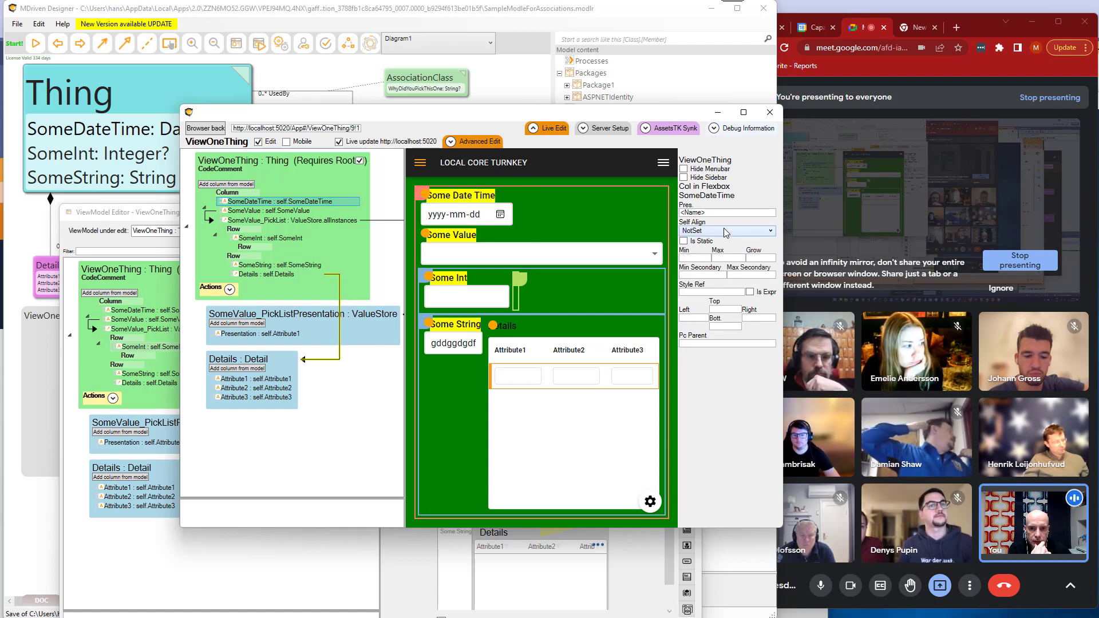
pyautogui.click(496, 140)
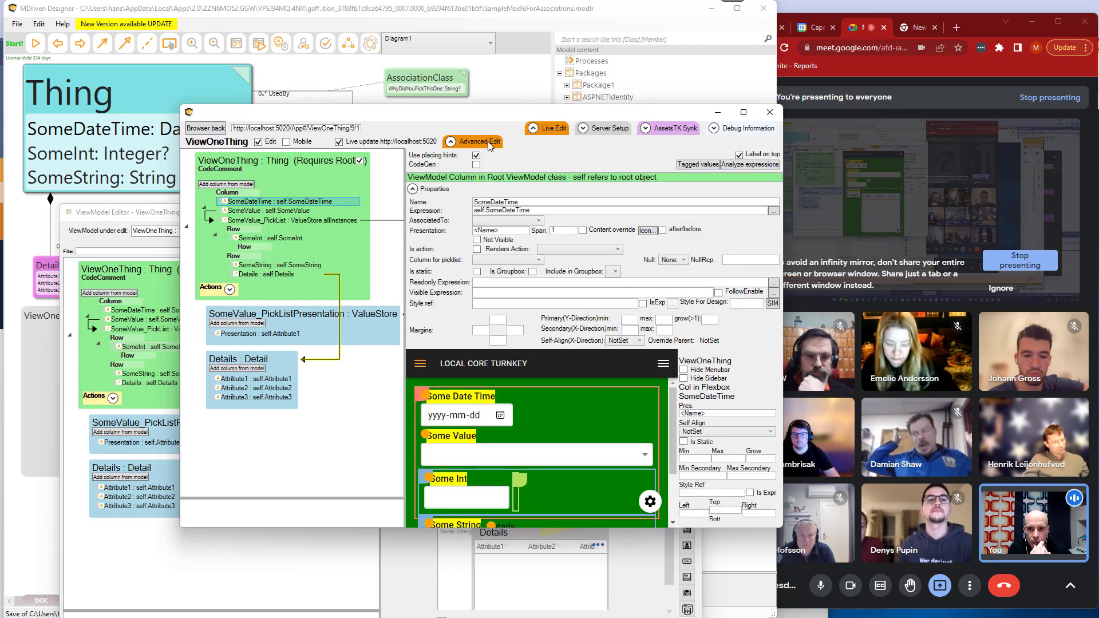
pyautogui.click(773, 304)
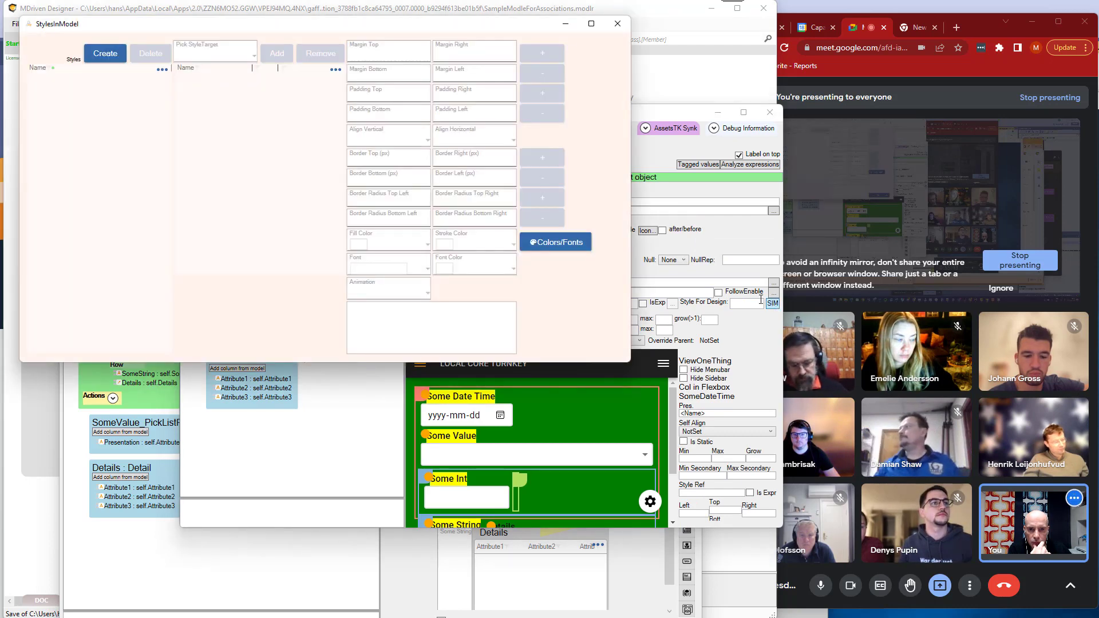
pyautogui.click(616, 23)
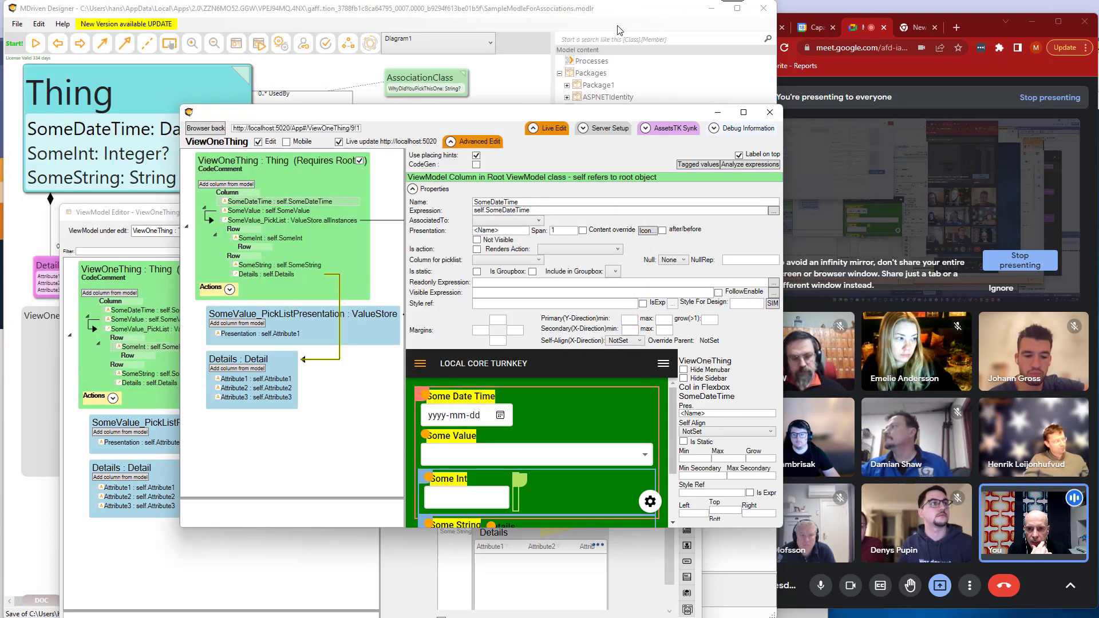
# Bring the ViewOneThing ViewModel Editor to the front, reposition it and close it.
pyautogui.click(480, 593)
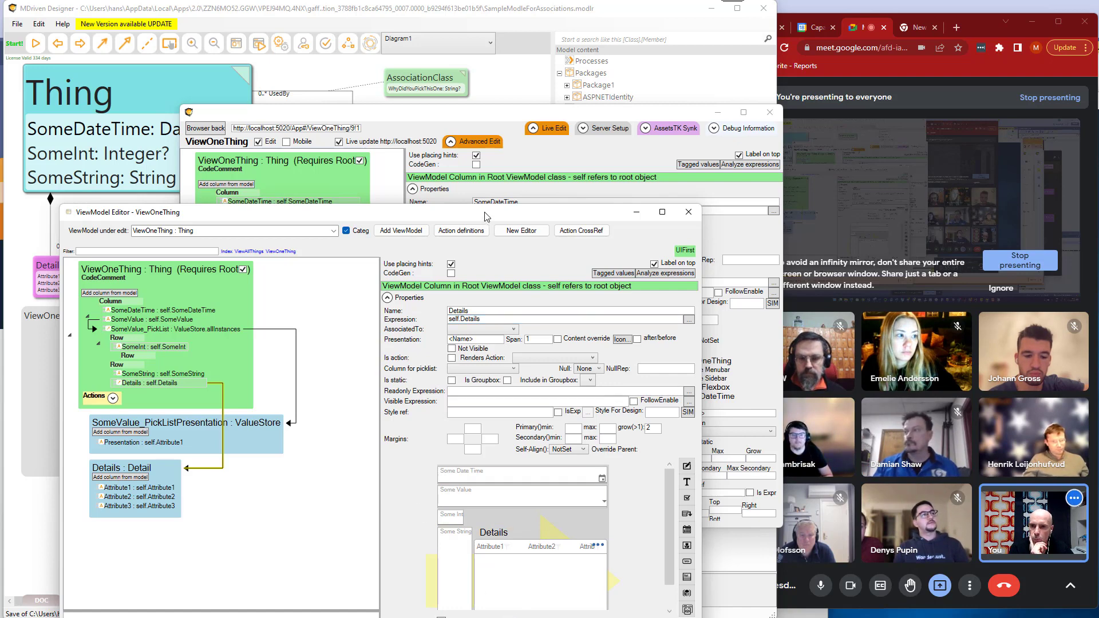
pyautogui.moveTo(485, 217); pyautogui.dragTo(467, 170)
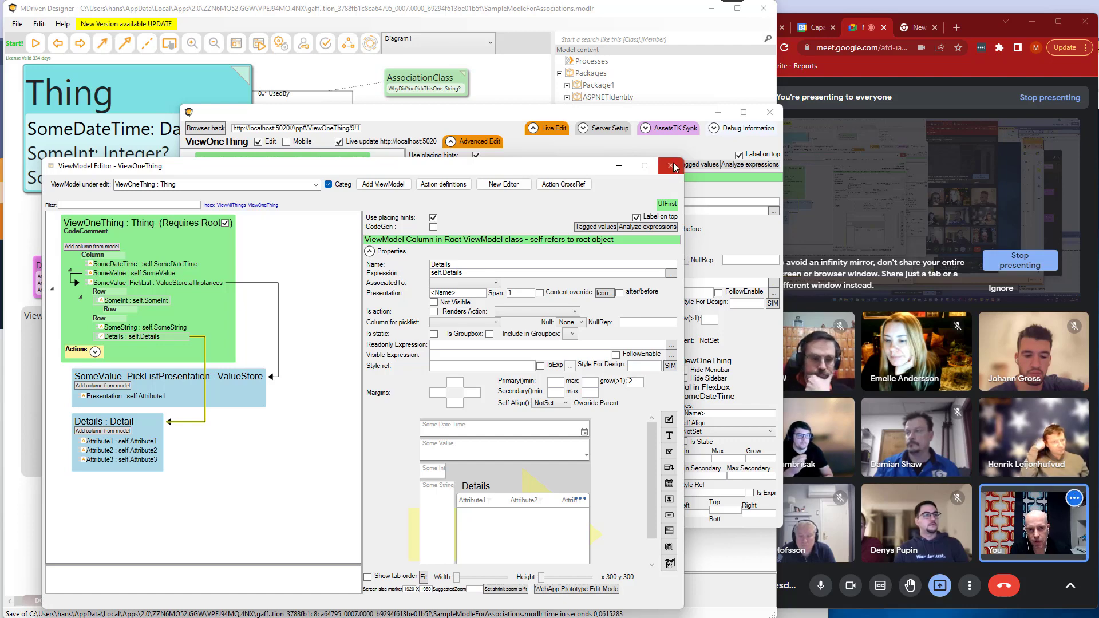
pyautogui.click(670, 165)
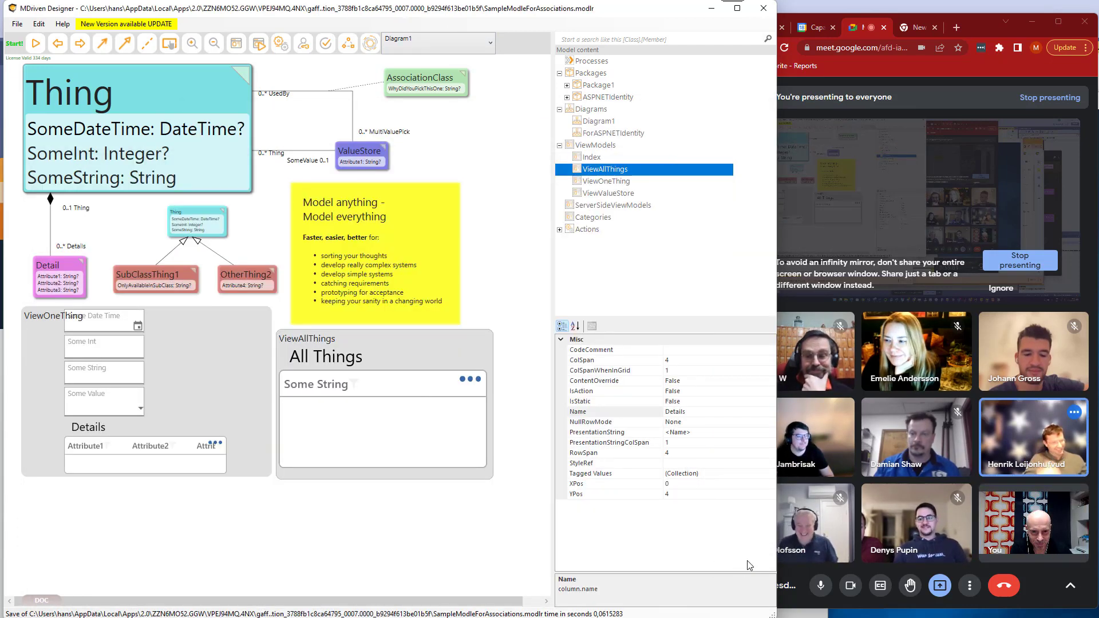
# Narrow the designer's main window to uncover the video call and select the empty diagram background.
pyautogui.click(763, 532)
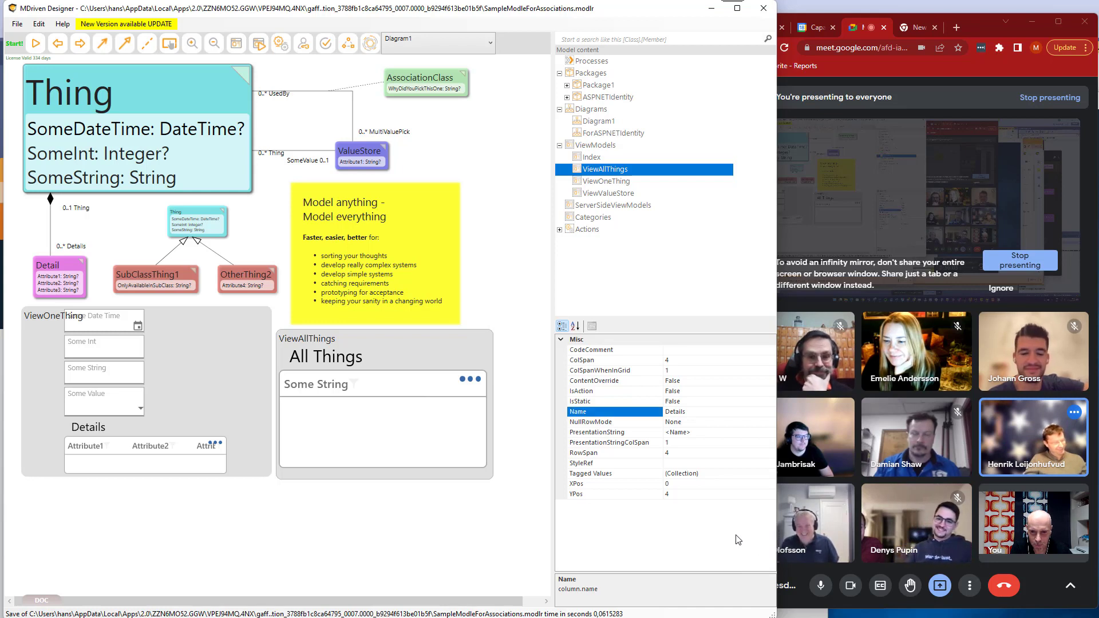
pyautogui.moveTo(777, 508); pyautogui.dragTo(742, 514)
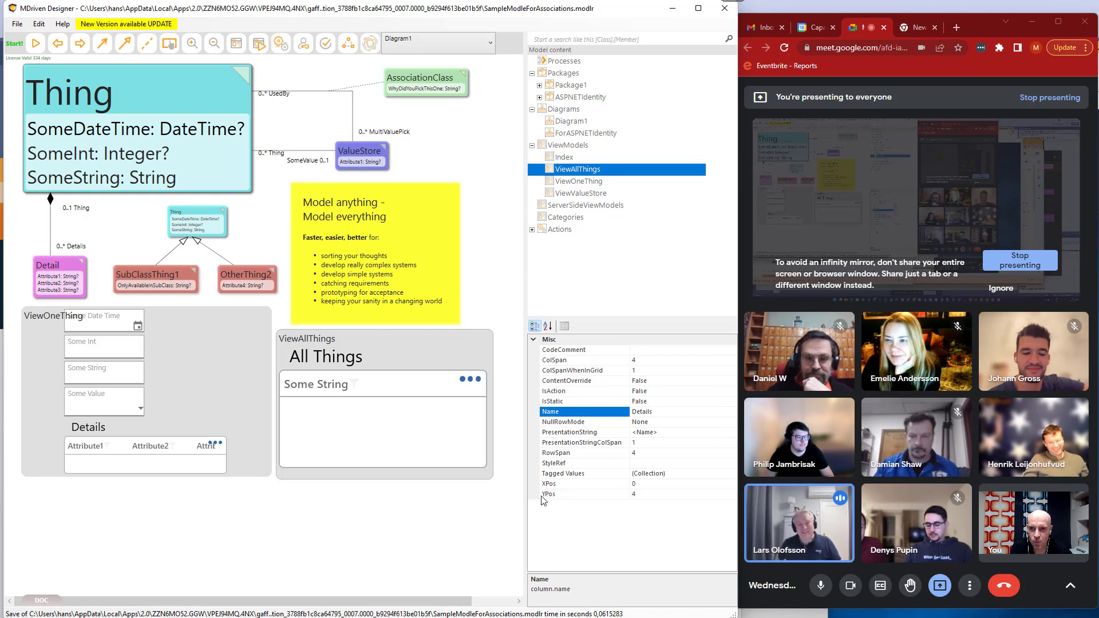
pyautogui.click(440, 552)
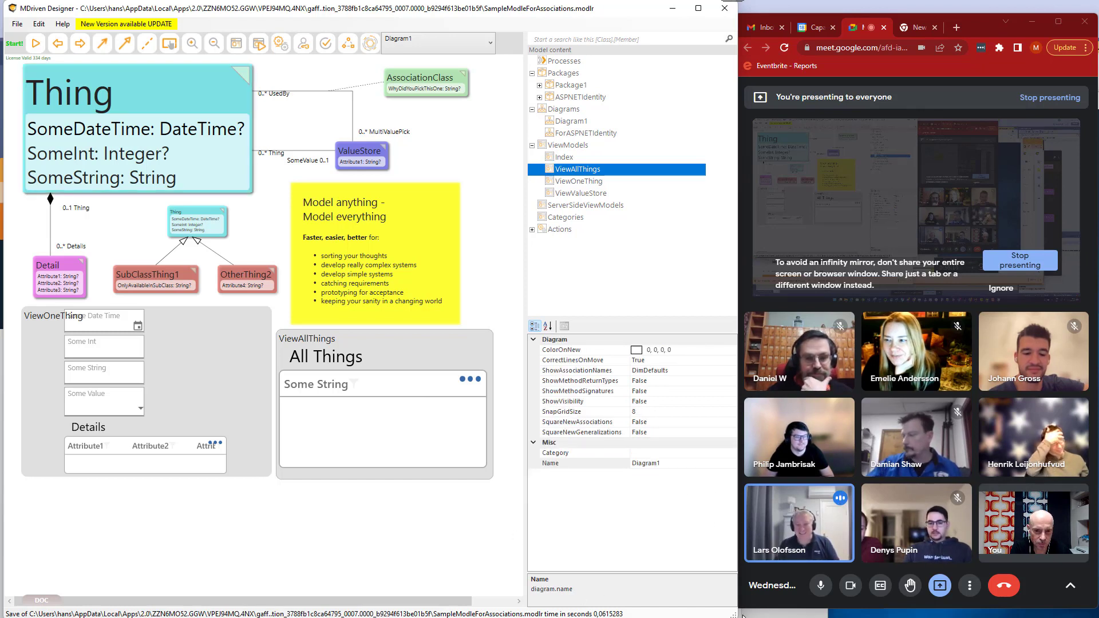
pyautogui.moveTo(731, 615); pyautogui.dragTo(727, 615)
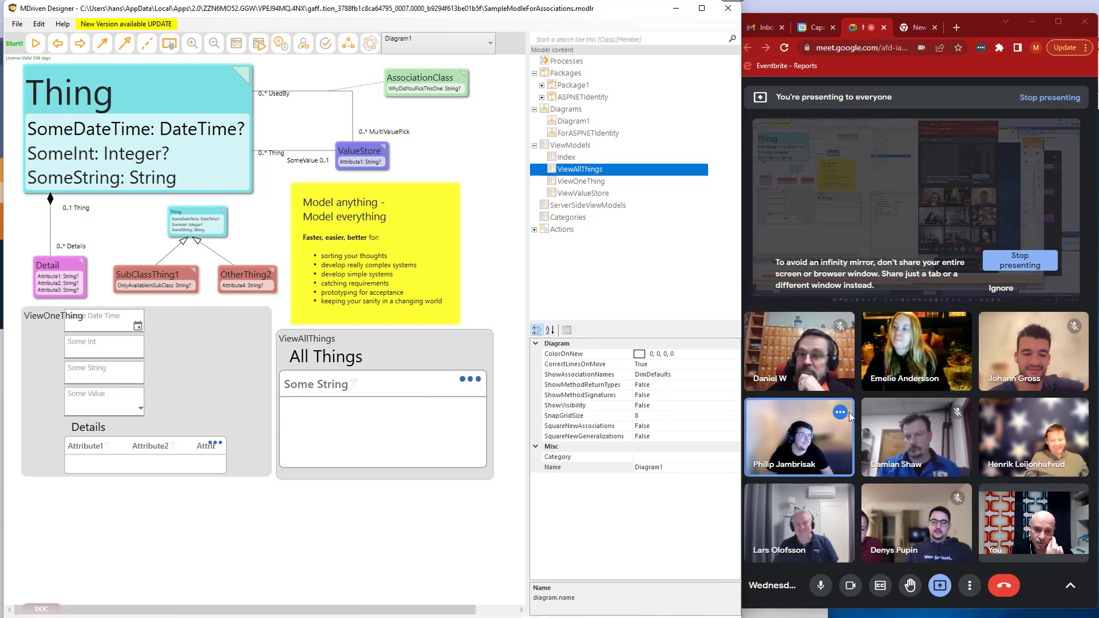
pyautogui.moveTo(791, 447)
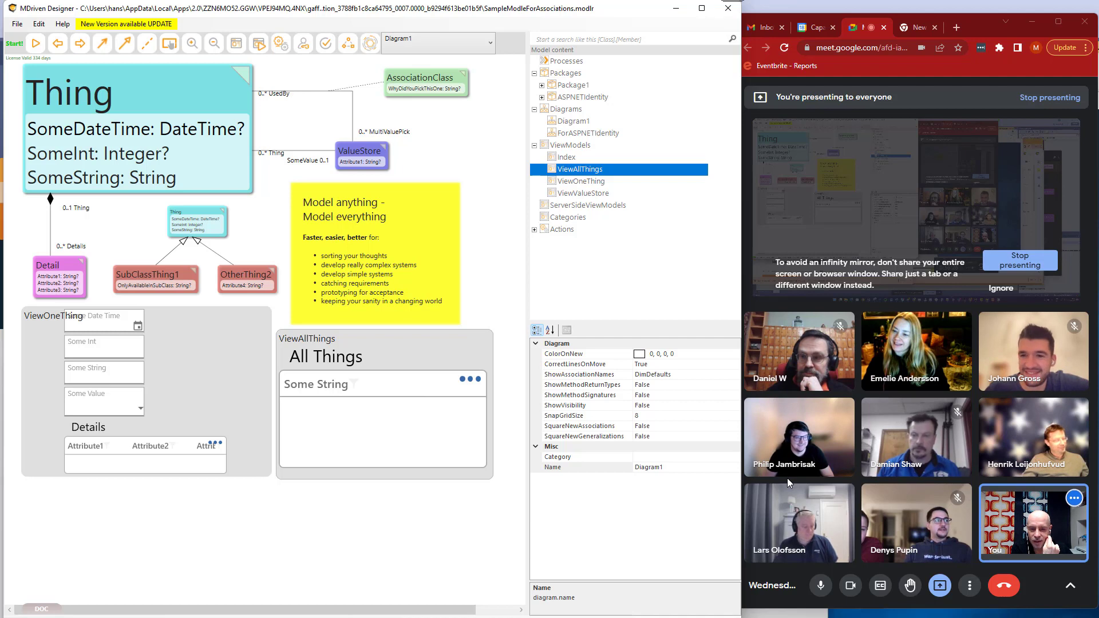
pyautogui.moveTo(788, 470)
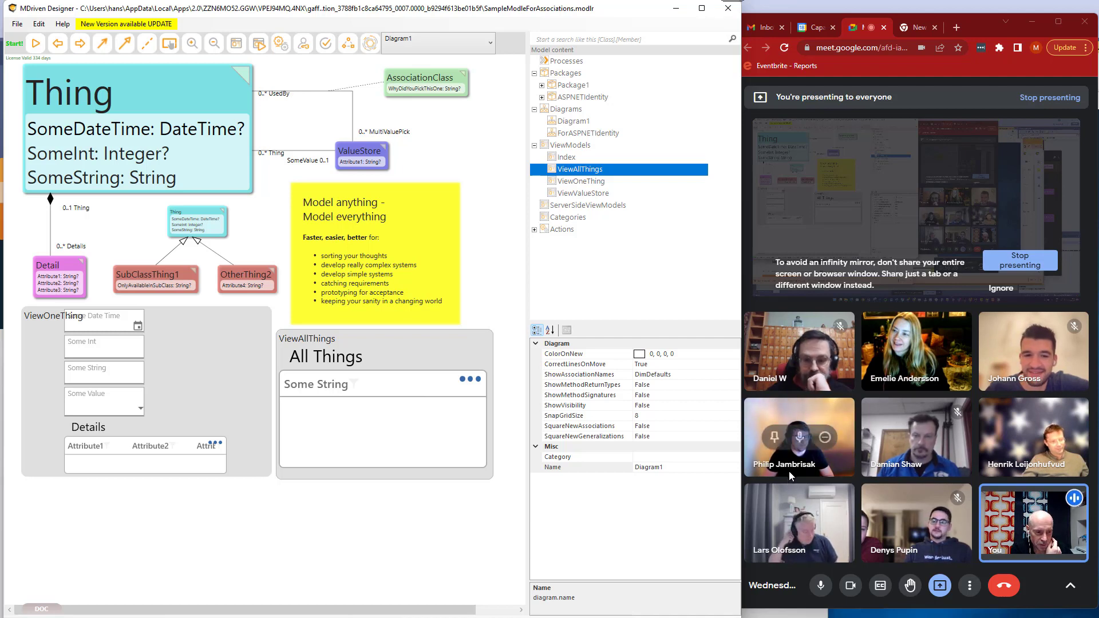